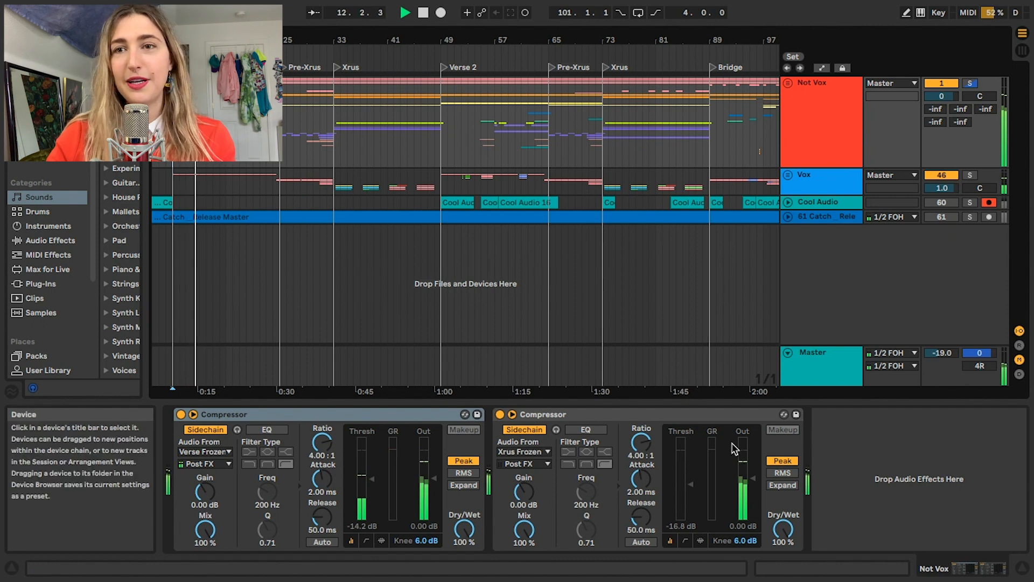
Stop playback, unfold the Not Vox group and its Drums subgroup, and display the Drums track's devices.
key(space)
click(807, 89)
click(787, 82)
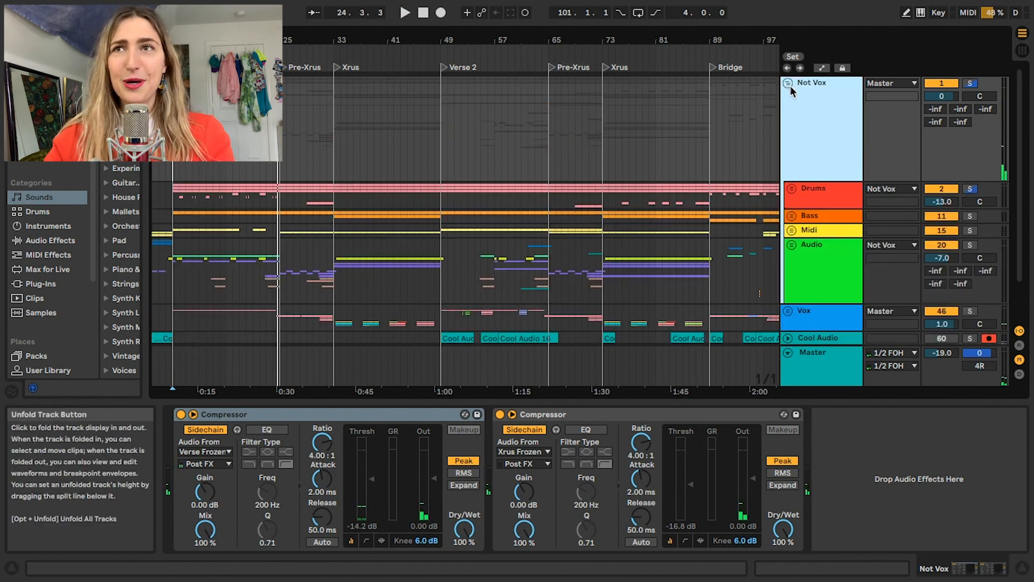
click(825, 203)
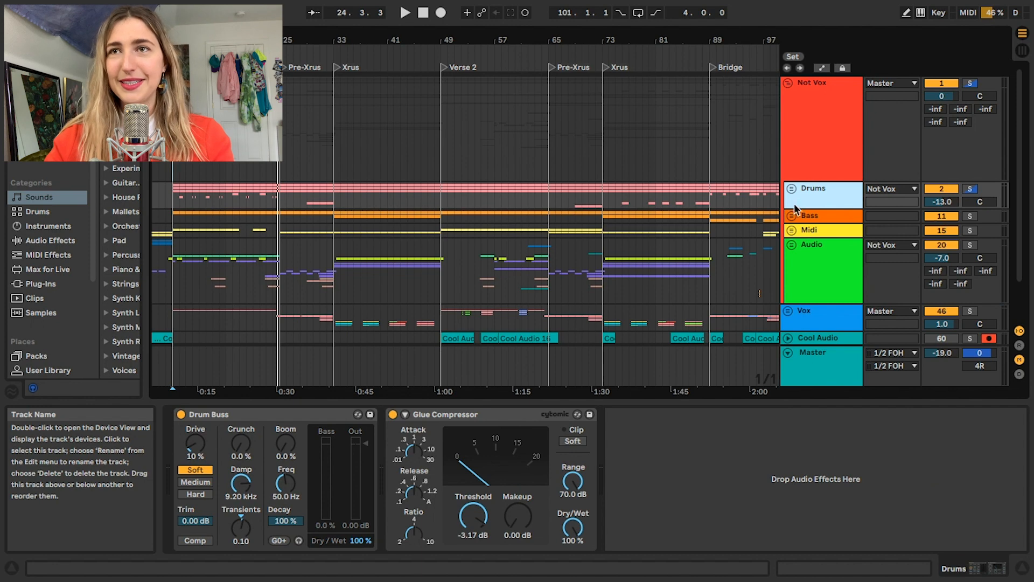
click(791, 187)
click(570, 158)
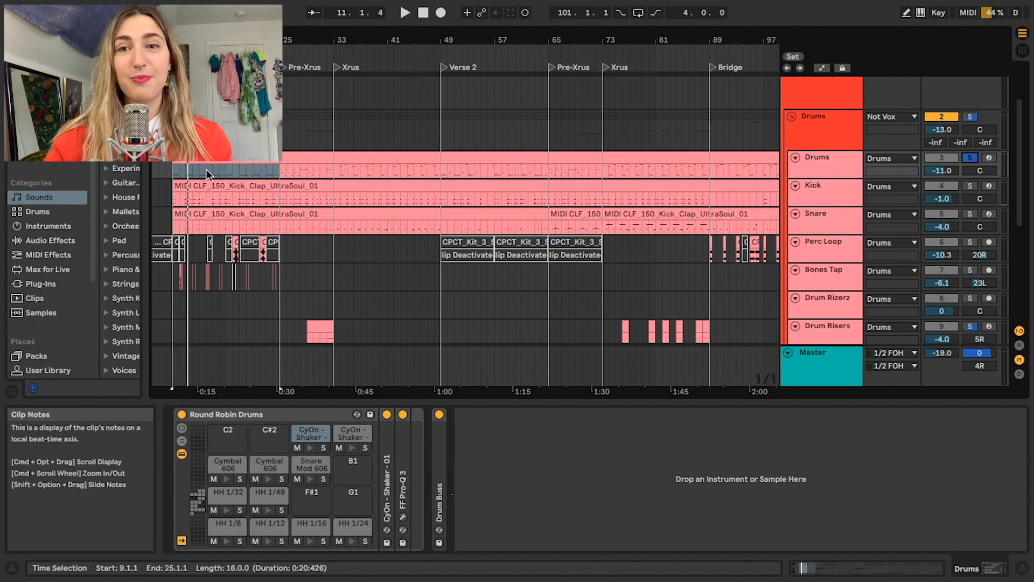
Expand the Arpeggiator of the HH 1/8 pad in the Round Robin Drums rack and audition the pad.
click(269, 522)
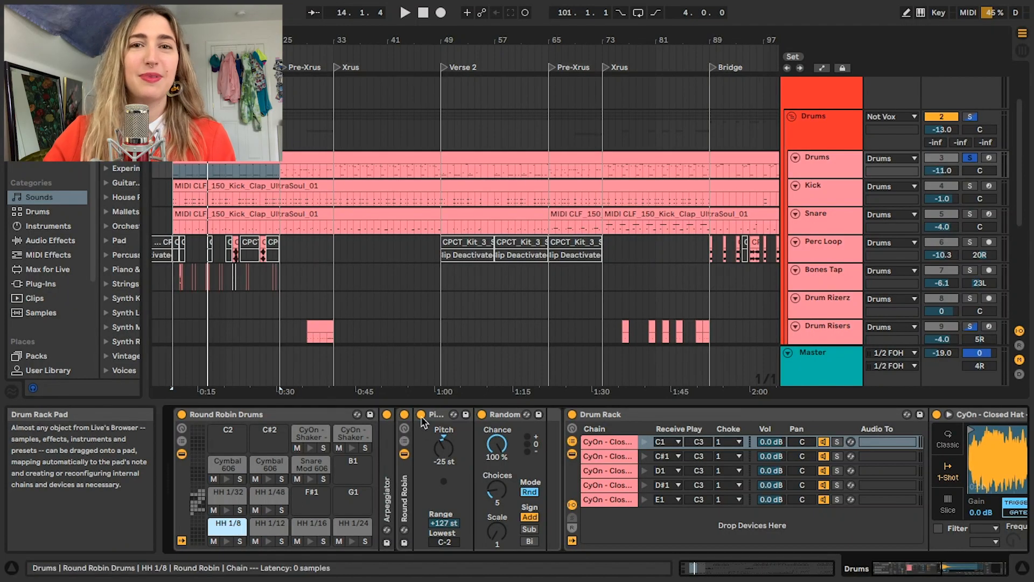
double_click(386, 485)
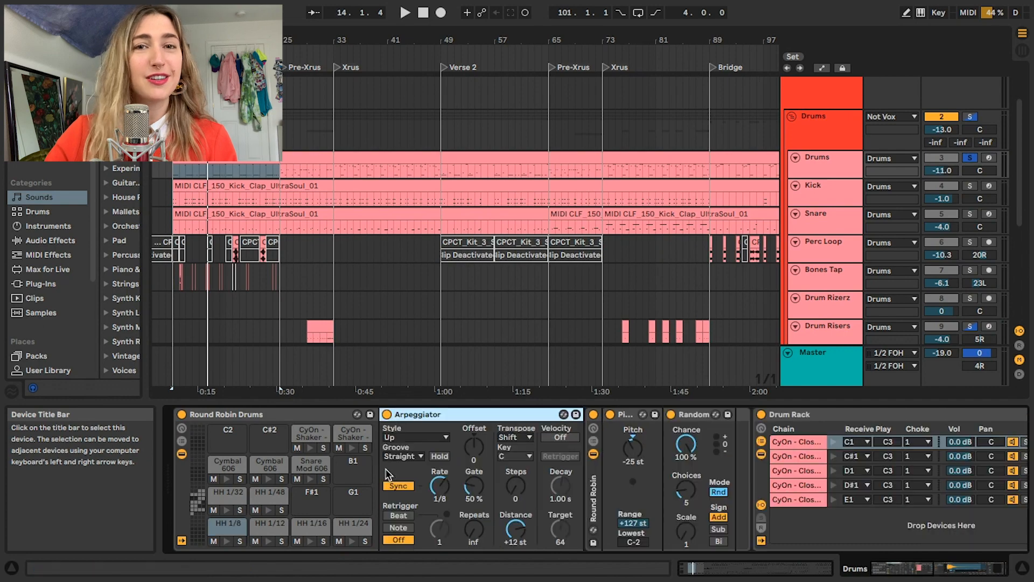
click(228, 529)
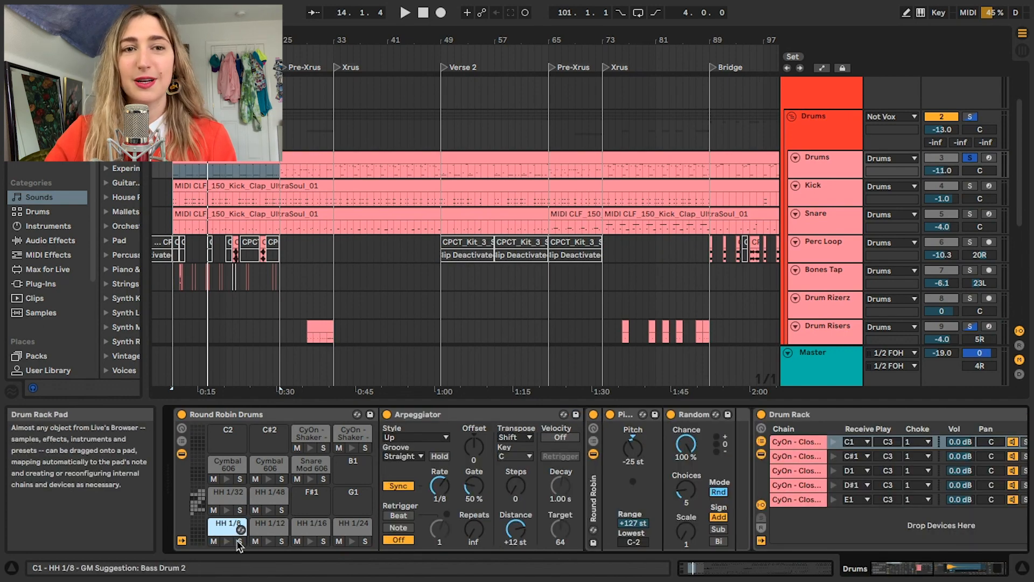
click(227, 541)
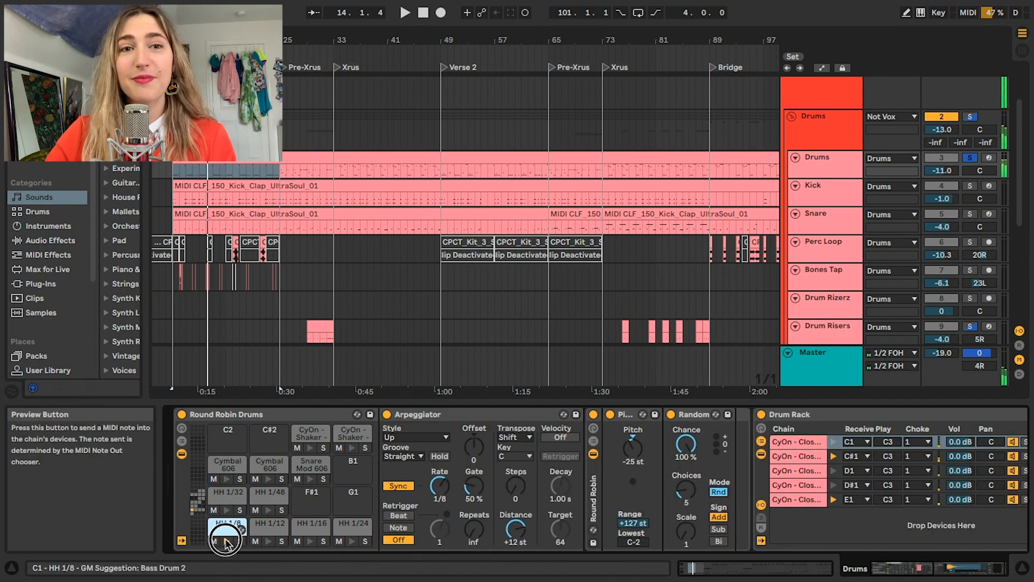
Audition the HH 1/12, HH 1/16 and HH 1/24 pads of the Round Robin Drums rack.
click(269, 523)
click(267, 541)
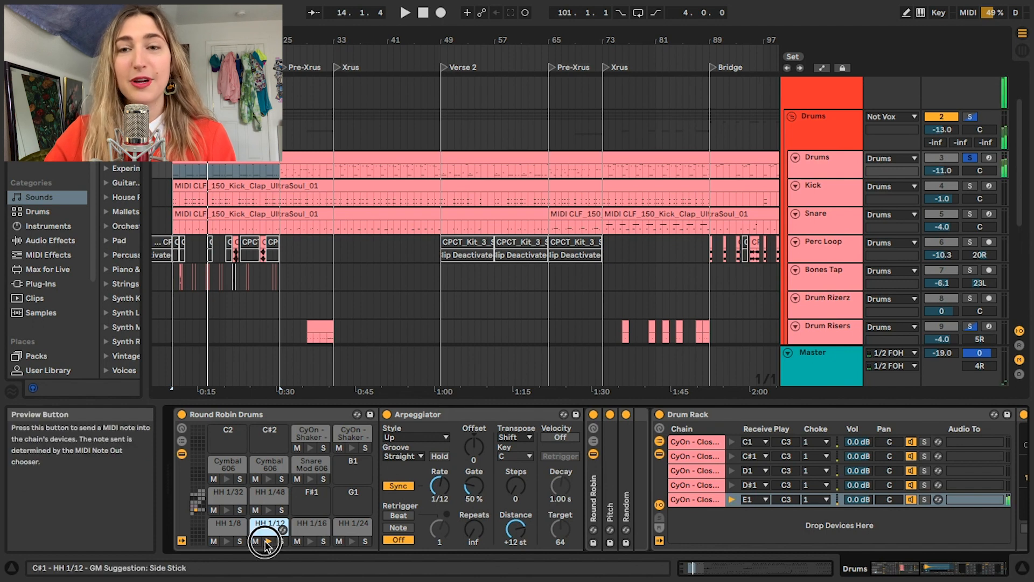
click(310, 541)
click(345, 528)
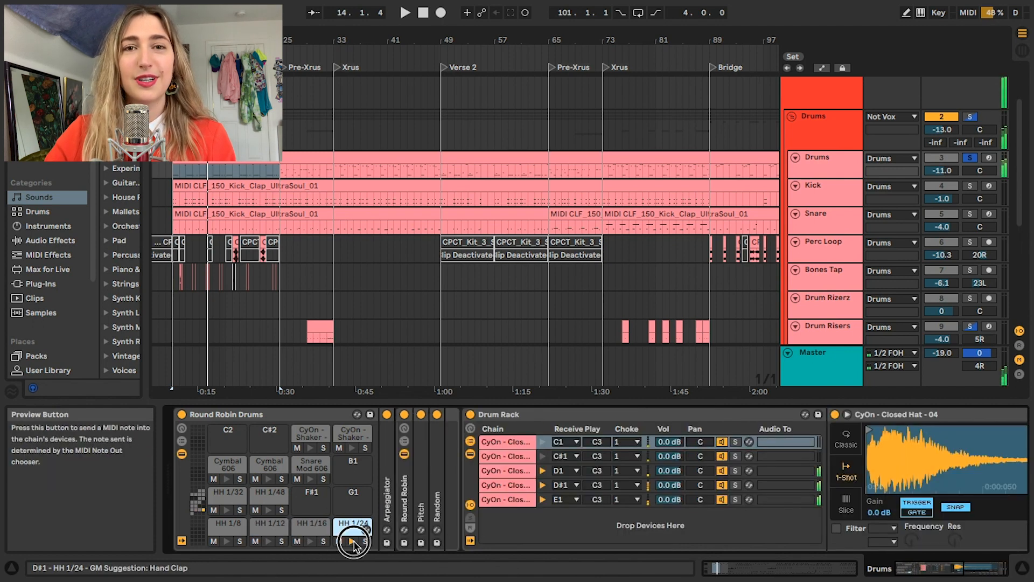
Expand the HH 1/24 pad's Arpeggiator, then audition the HH 1/48 pad and select the HH 1/32 pad.
double_click(382, 504)
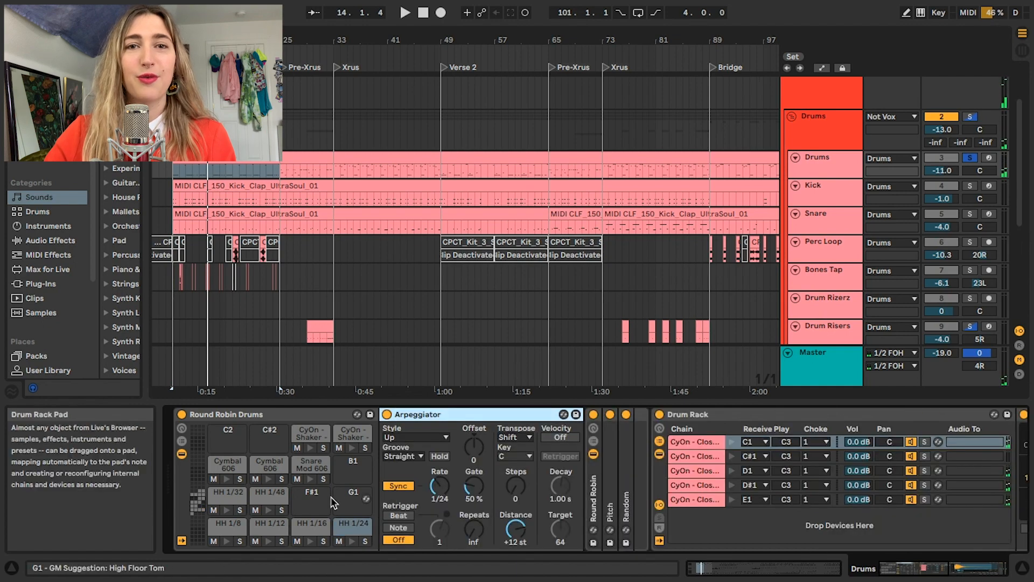
click(270, 492)
click(268, 510)
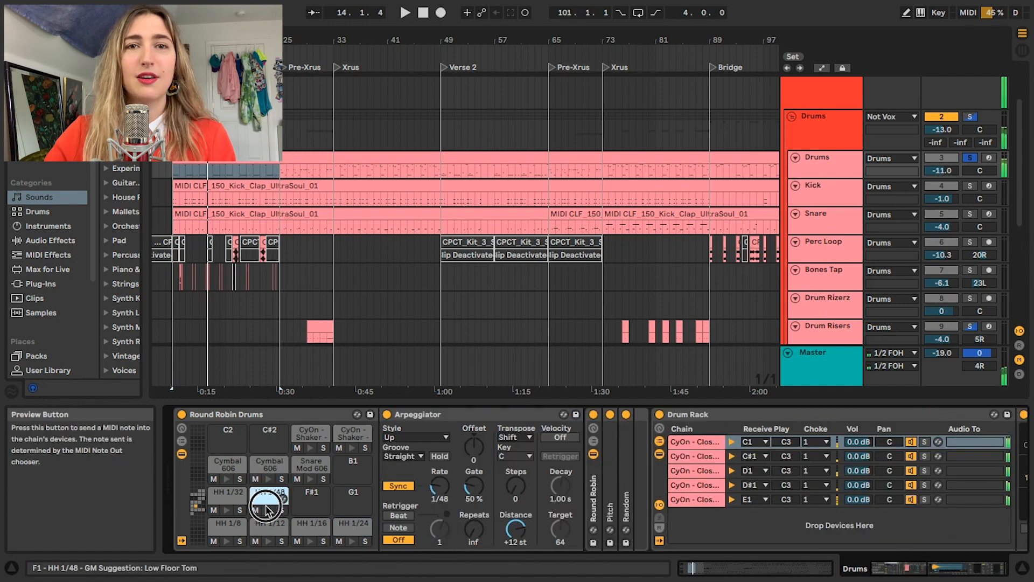
click(227, 492)
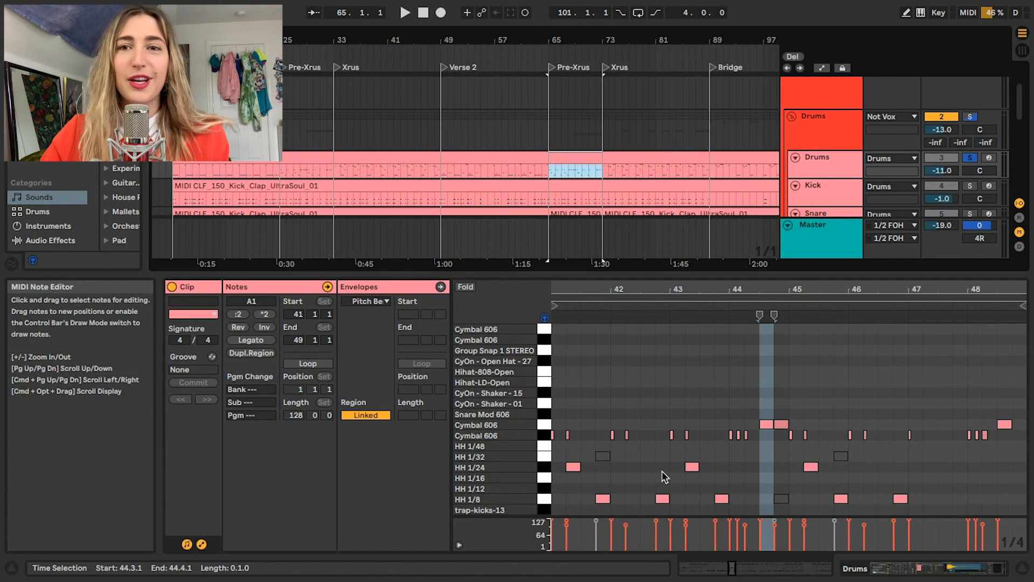
Return from the MIDI notes to the Drums track's device chain and collapse the Arpeggiator.
click(722, 500)
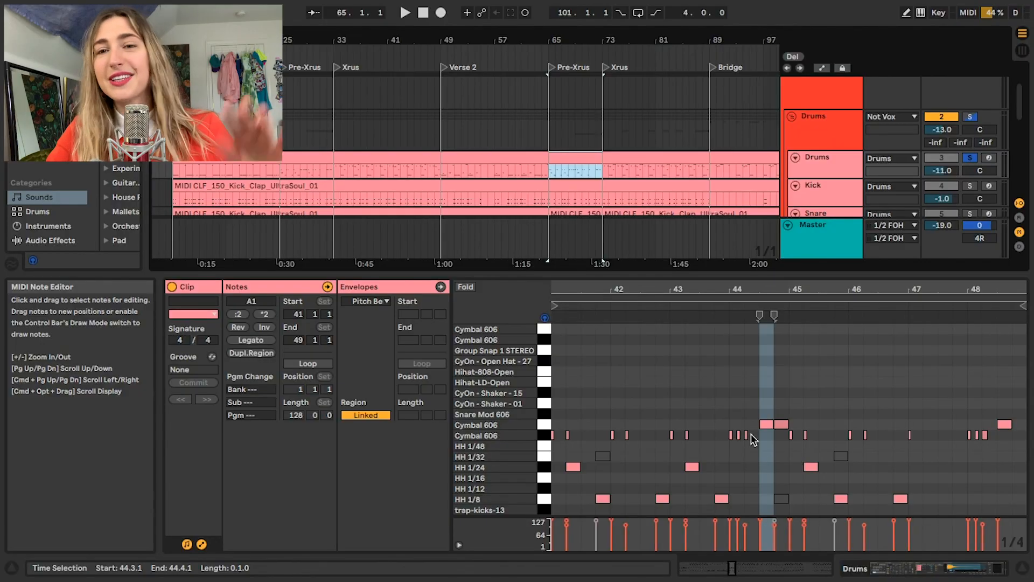
click(816, 166)
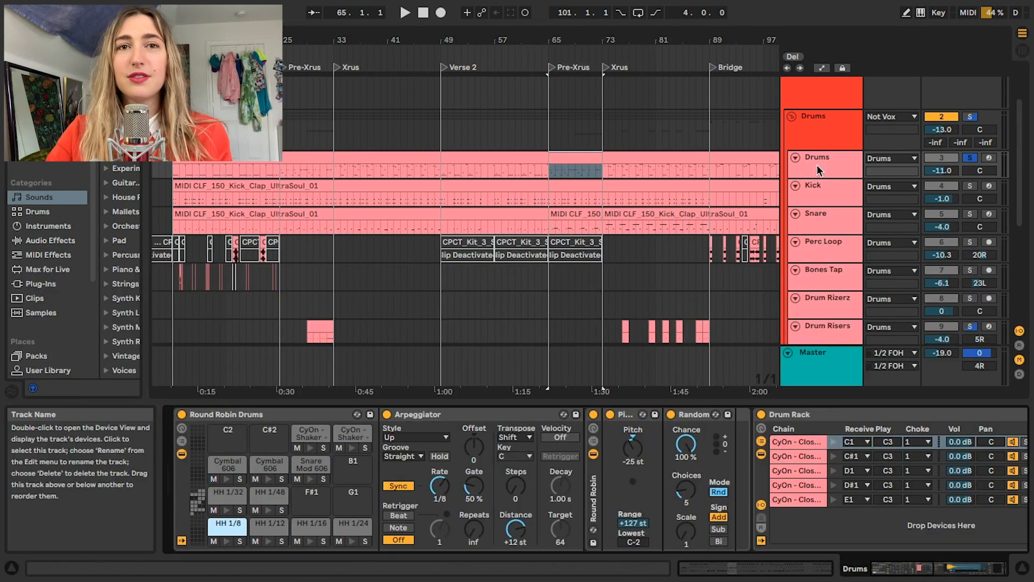
double_click(487, 415)
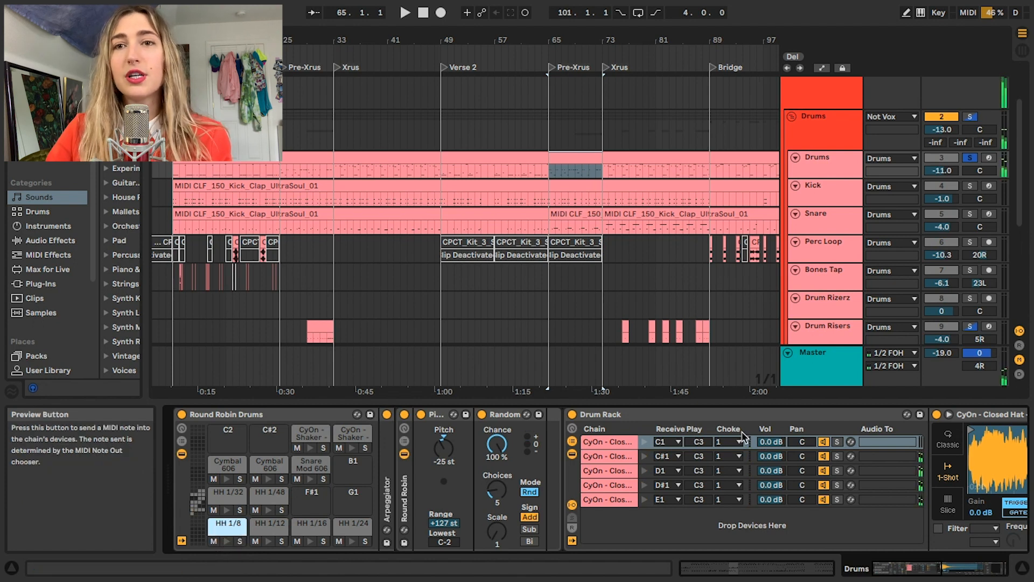
Inspect the HH 1/8 pad's Pitch and Random devices, auditioning the pad and opening the track's Pre-Xrus clip.
click(439, 434)
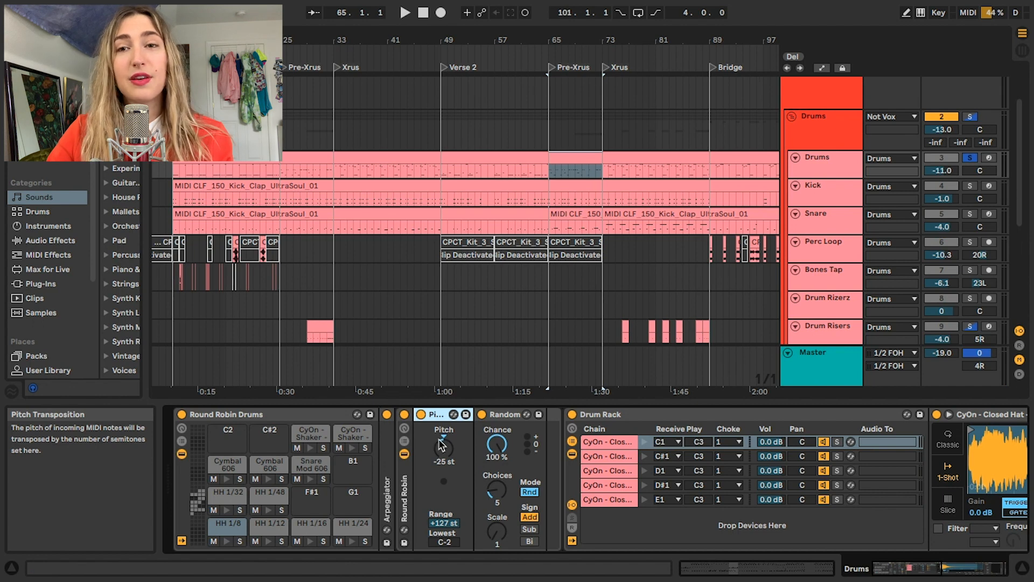
click(504, 415)
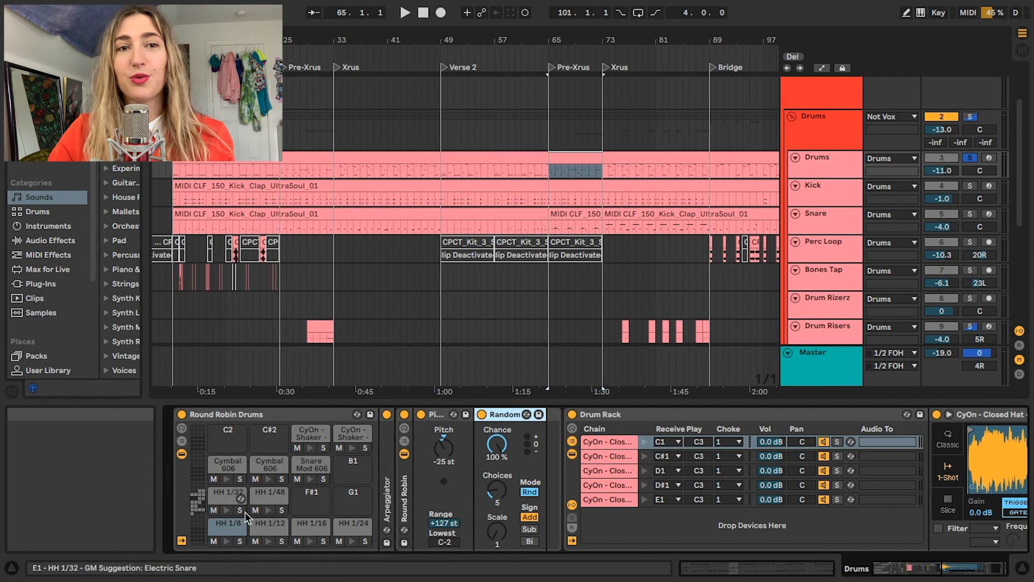
click(227, 541)
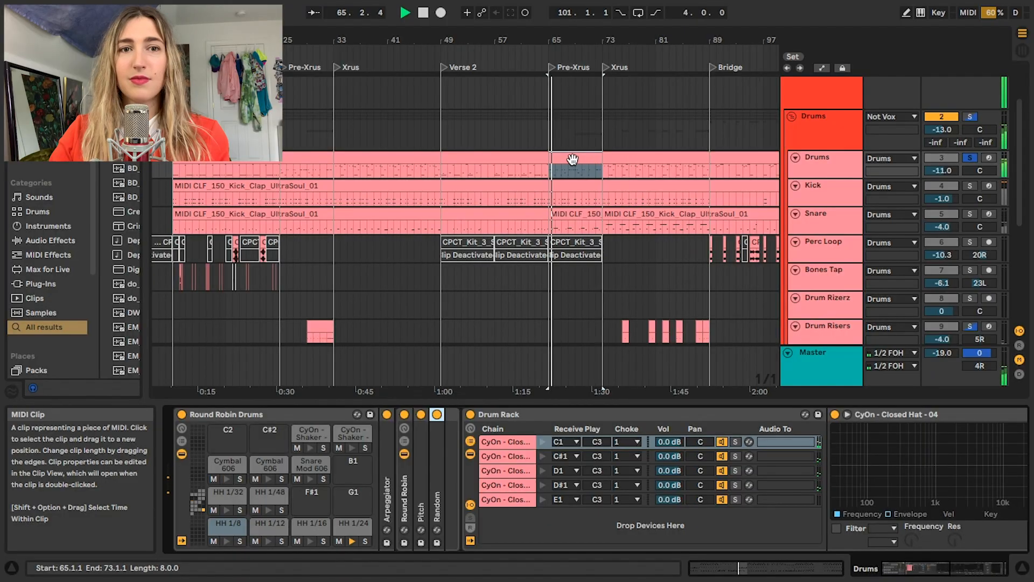
double_click(573, 159)
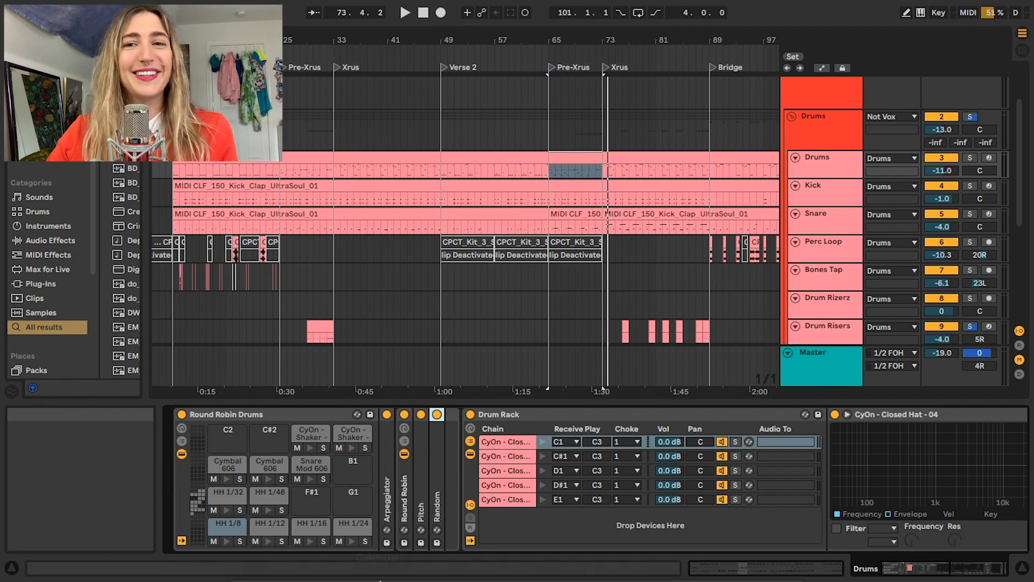
Examine the Kick track's Drums to MIDI chains and the trap-kicks-13 sample in its Instrument Rack.
double_click(505, 415)
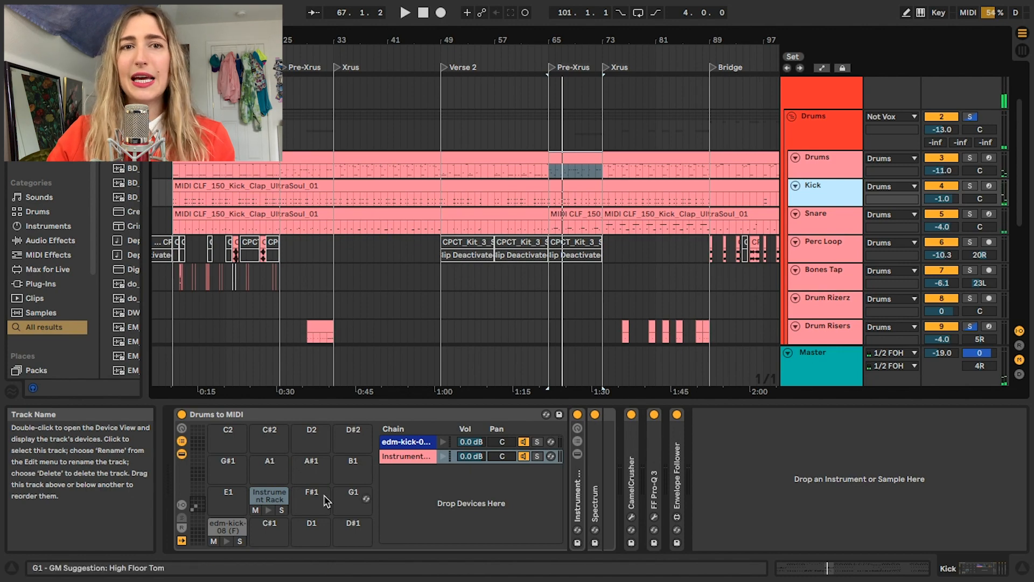
click(393, 456)
click(399, 442)
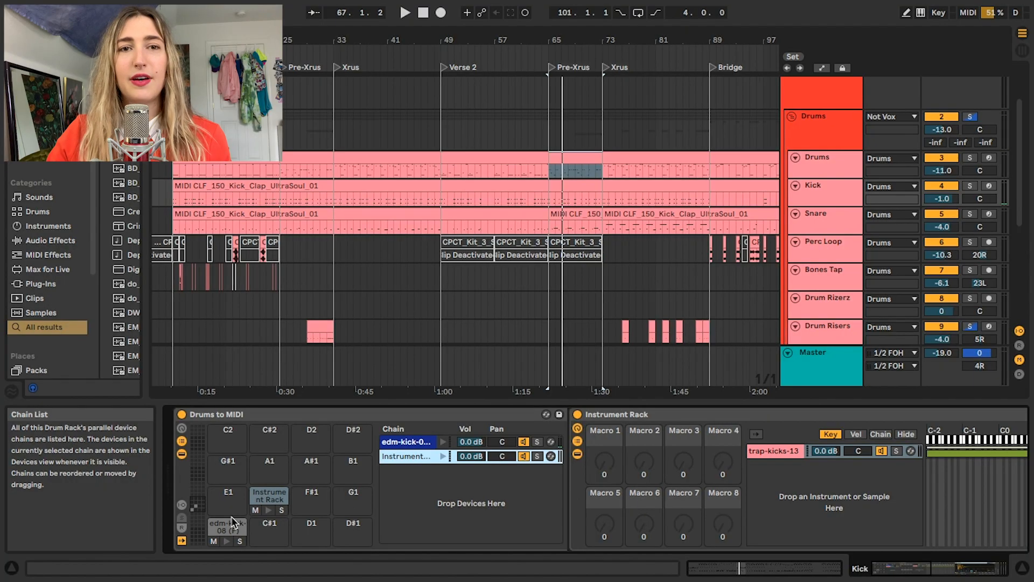
scroll(500, 503, right, 15)
scroll(533, 484, left, 3)
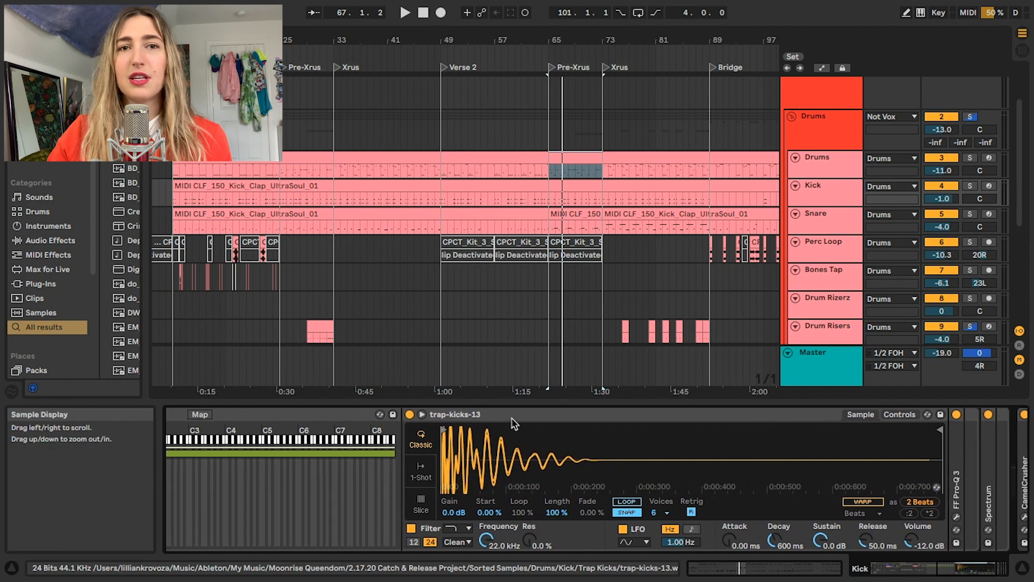
scroll(430, 474, left, 12)
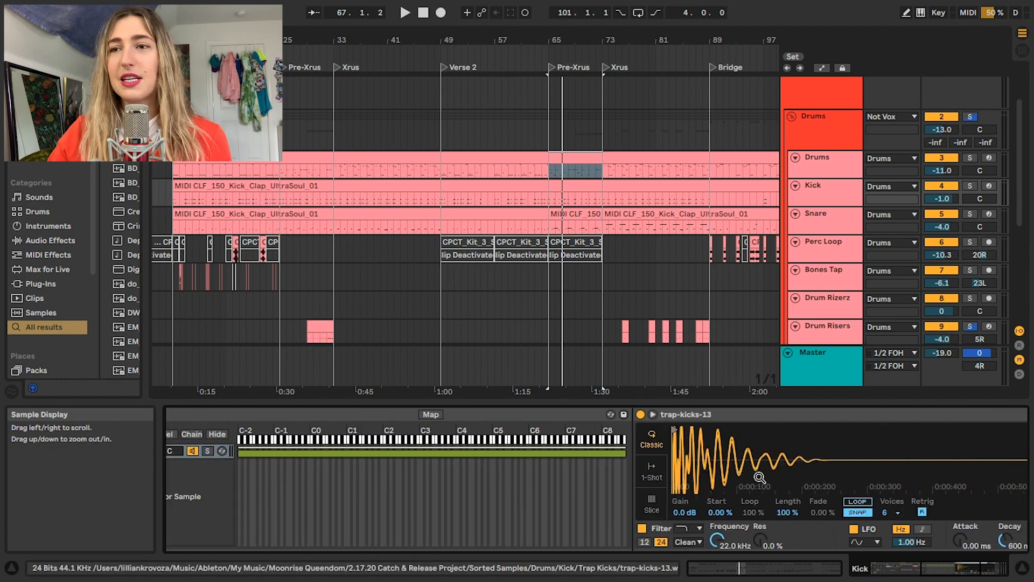
Display the edm-kick-08 pad's sample along with the FF Pro-Q 3 and Spectrum devices that follow it.
click(226, 527)
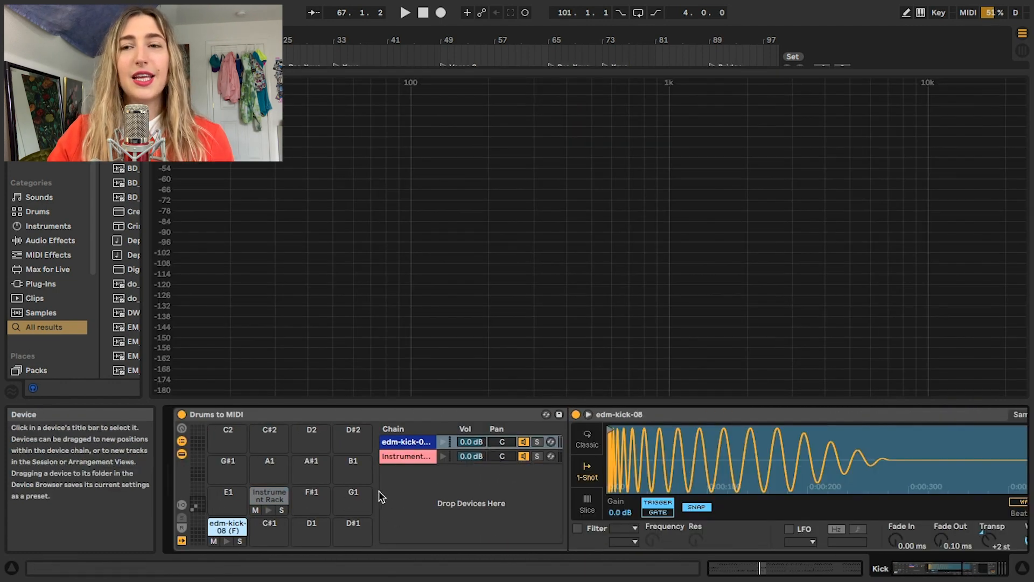
scroll(384, 494, right, 5)
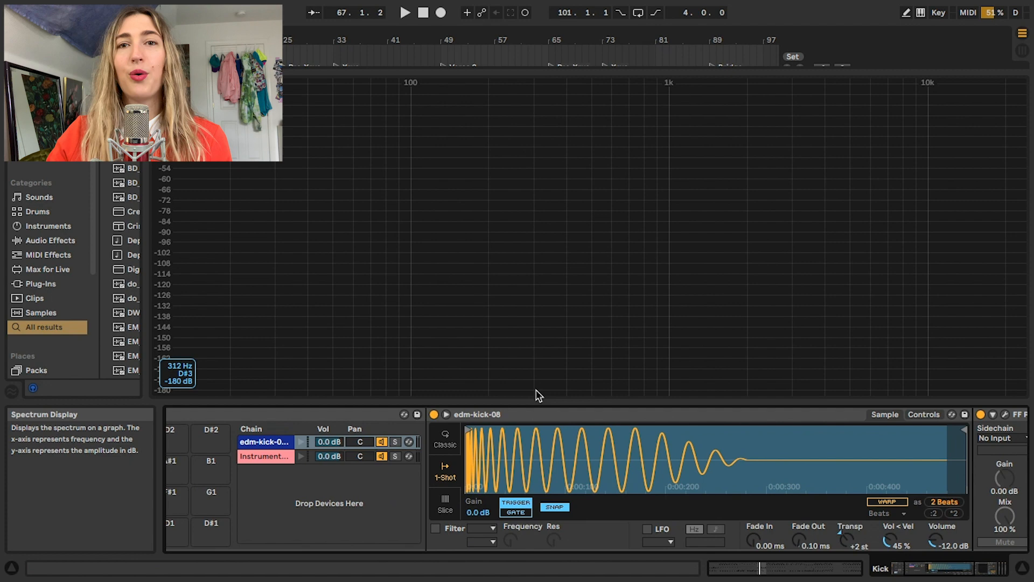
click(446, 415)
click(446, 415)
scroll(816, 420, right, 6)
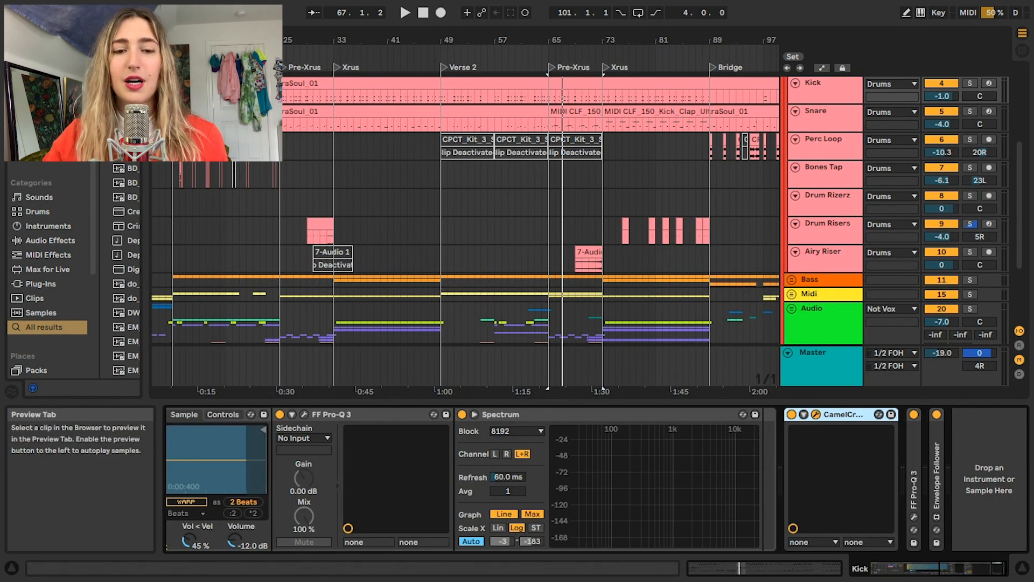
Inspect the Kick track's CamelCrusher, collapse it, and expand the FF Pro-Q 3 after it.
drag(264, 101, 226, 77)
drag(366, 76, 542, 165)
click(815, 414)
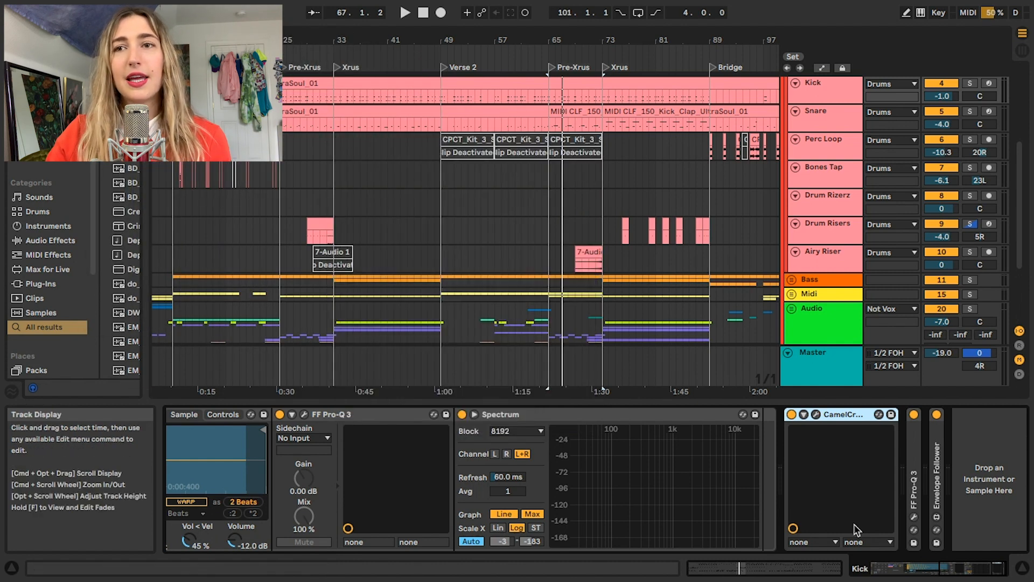
double_click(850, 417)
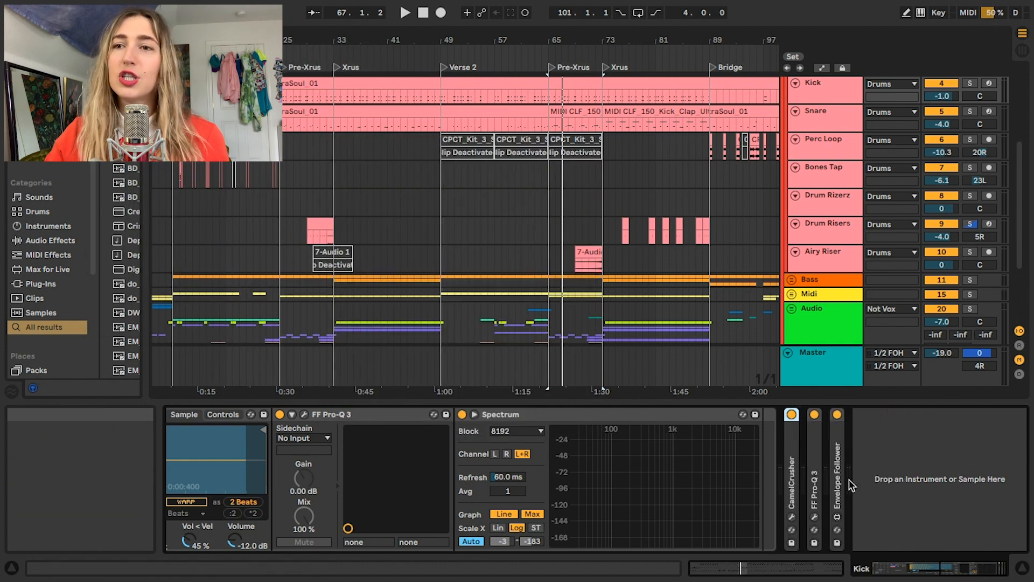
double_click(814, 458)
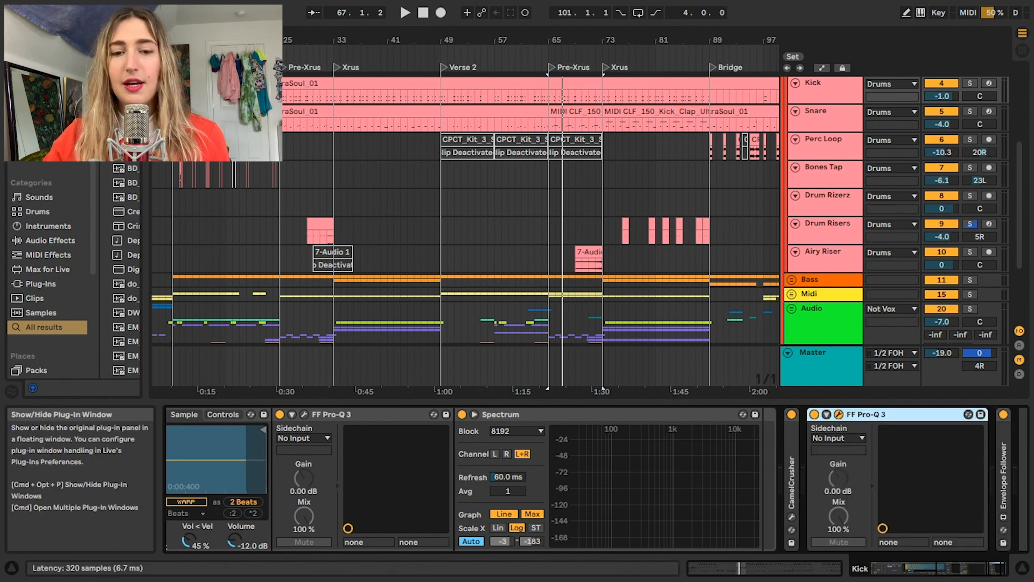
click(838, 414)
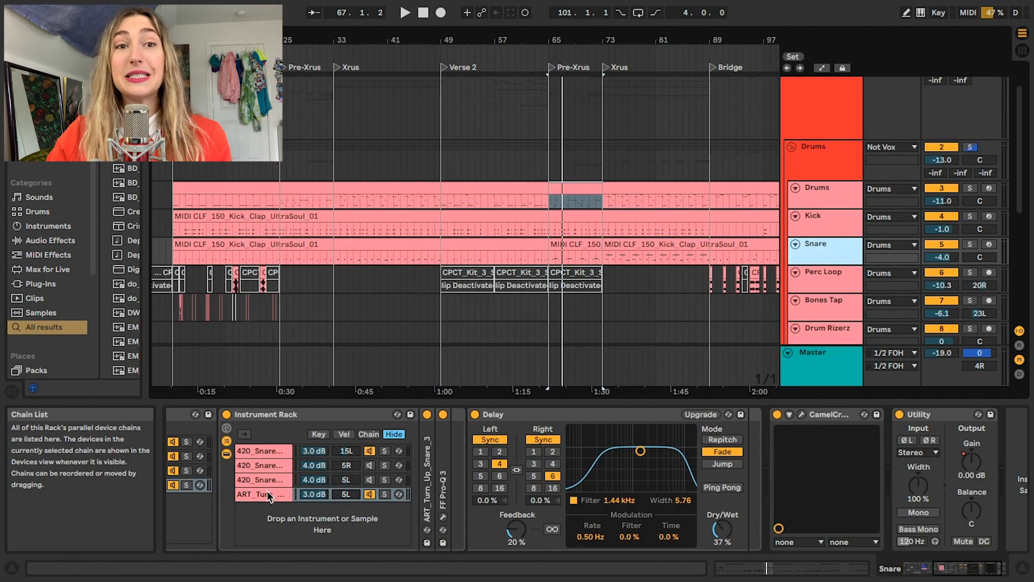
Bring up the Snare 2 chain on the Snare track and play the track's clip from the second Xrus.
click(265, 485)
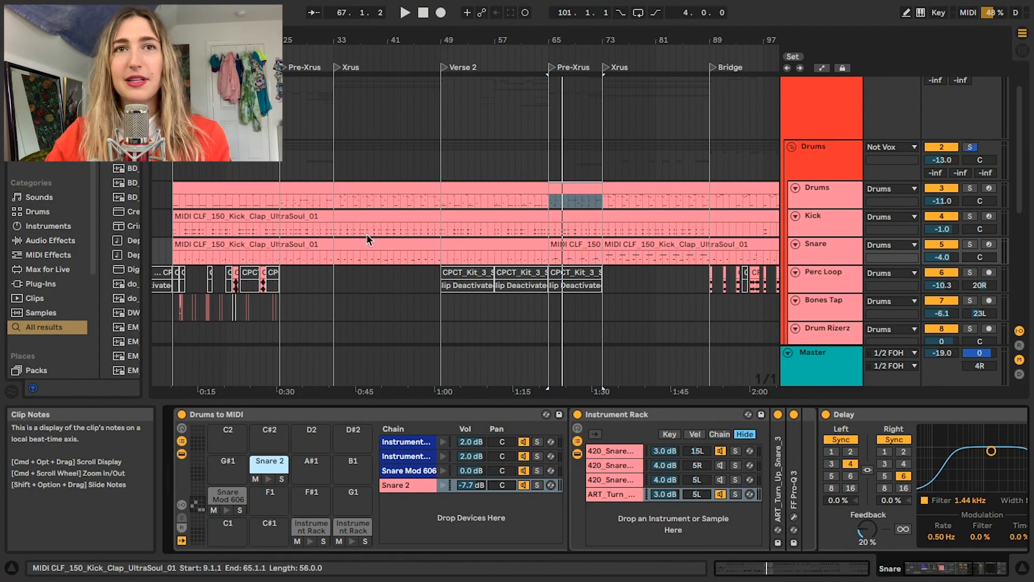
click(284, 240)
click(759, 256)
key(space)
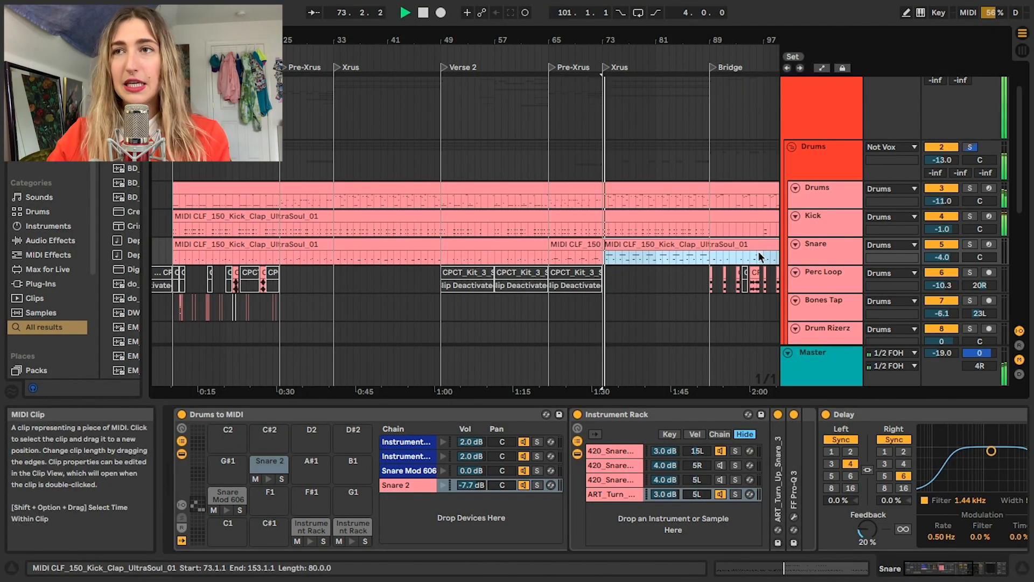
Solo the Snare track and check the Snare 2 and D#1 Instrument Rack pads.
click(969, 244)
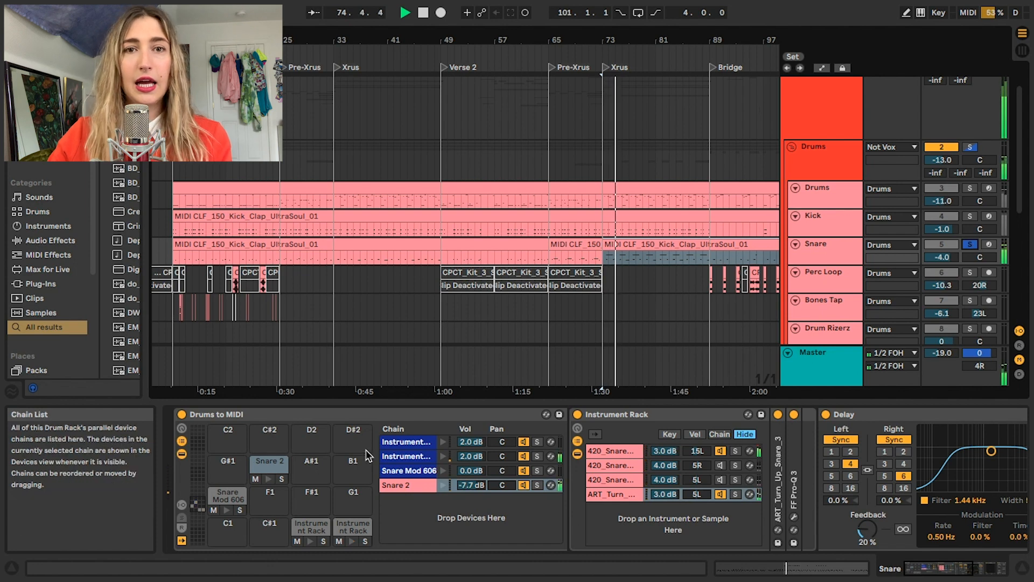
click(272, 461)
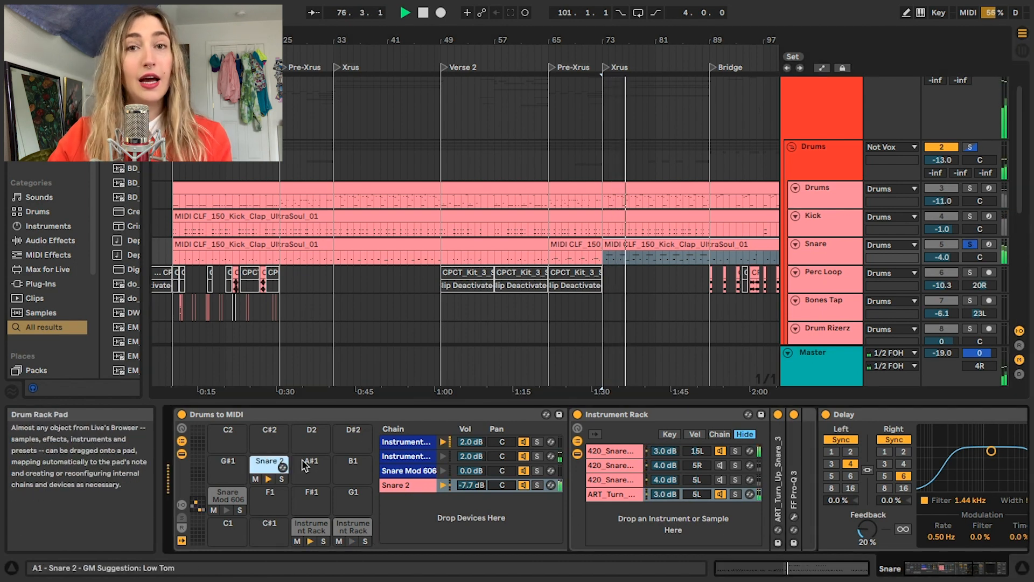
click(350, 527)
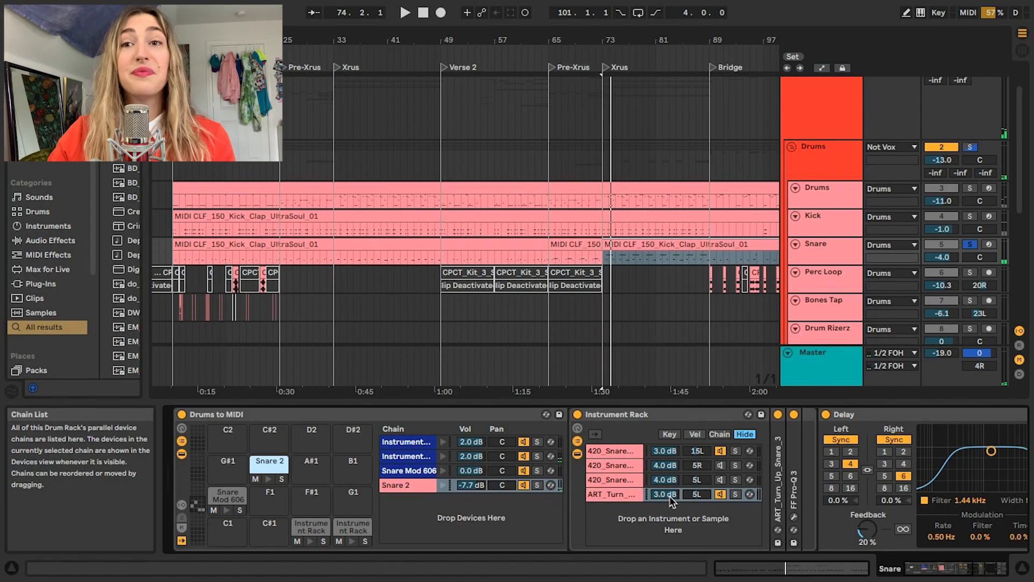
Inspect the Delay at the end of the Snare 2 chain and solo the Snare track during playback.
scroll(722, 468, right, 3)
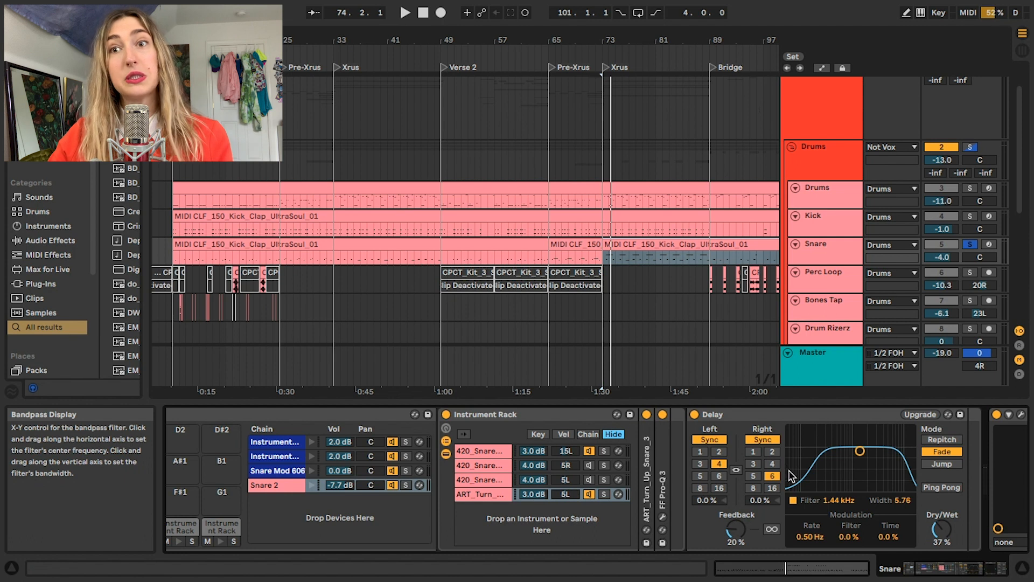
key(space)
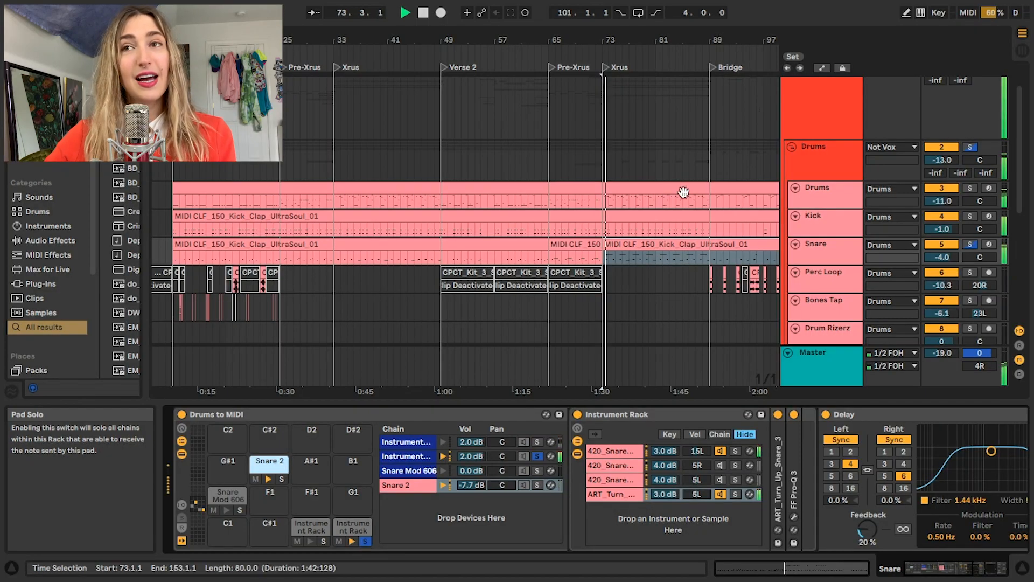
click(969, 245)
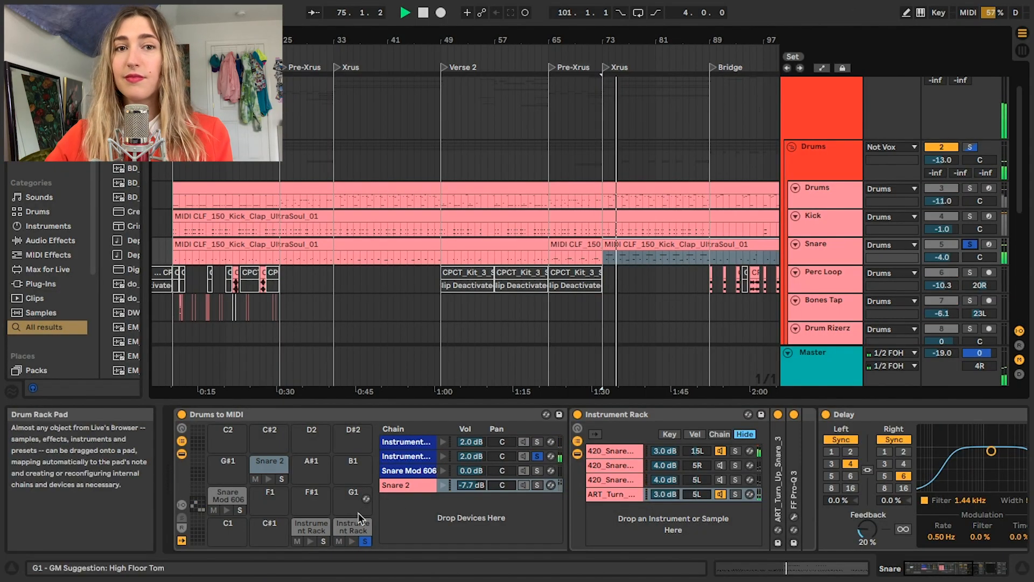
Bring up the D#1 Instrument Rack pad, replay the Snare clip and view the LF_snare_08 and IQ_813_HC chains.
click(352, 531)
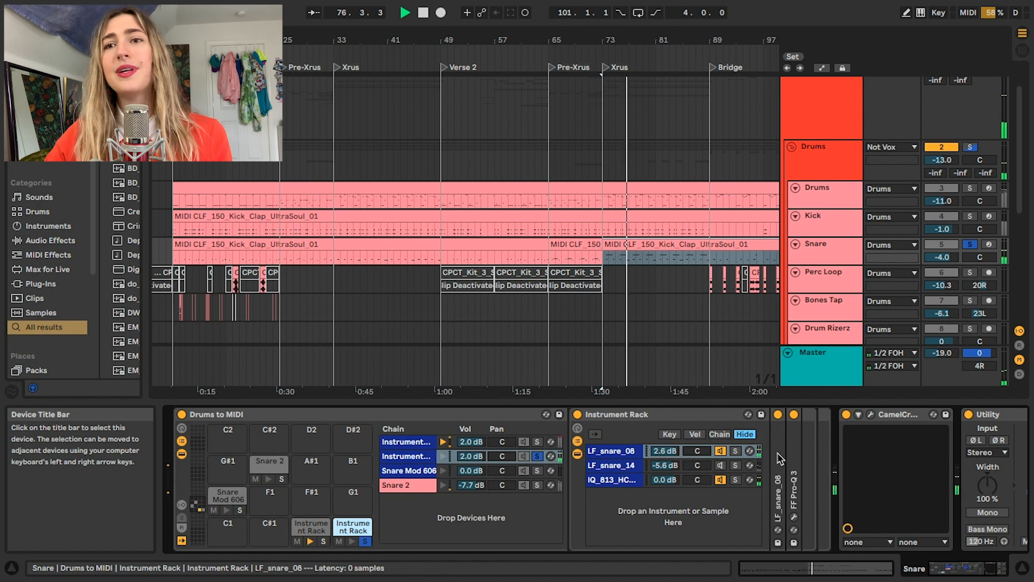
key(space)
key(space)
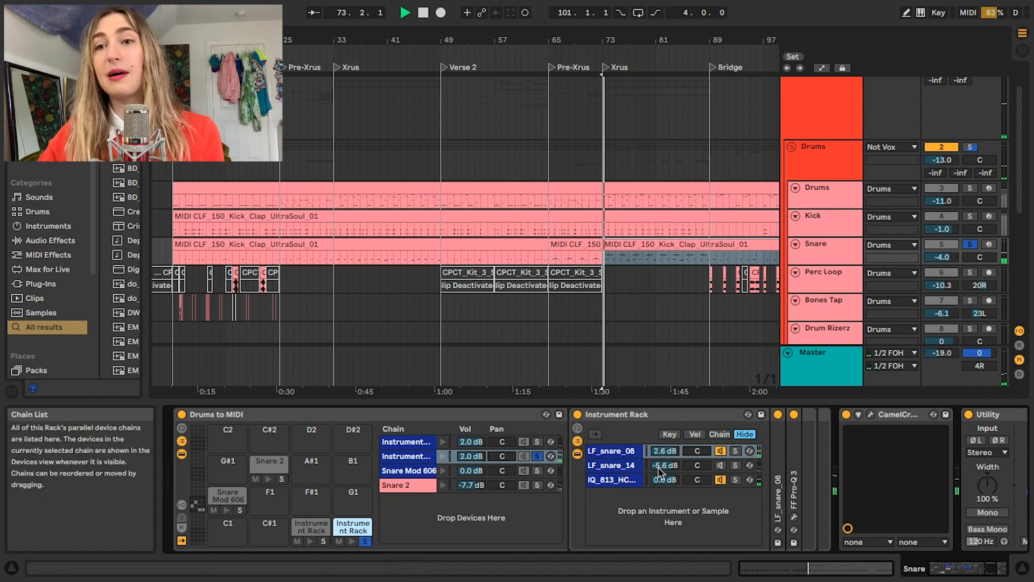
click(617, 450)
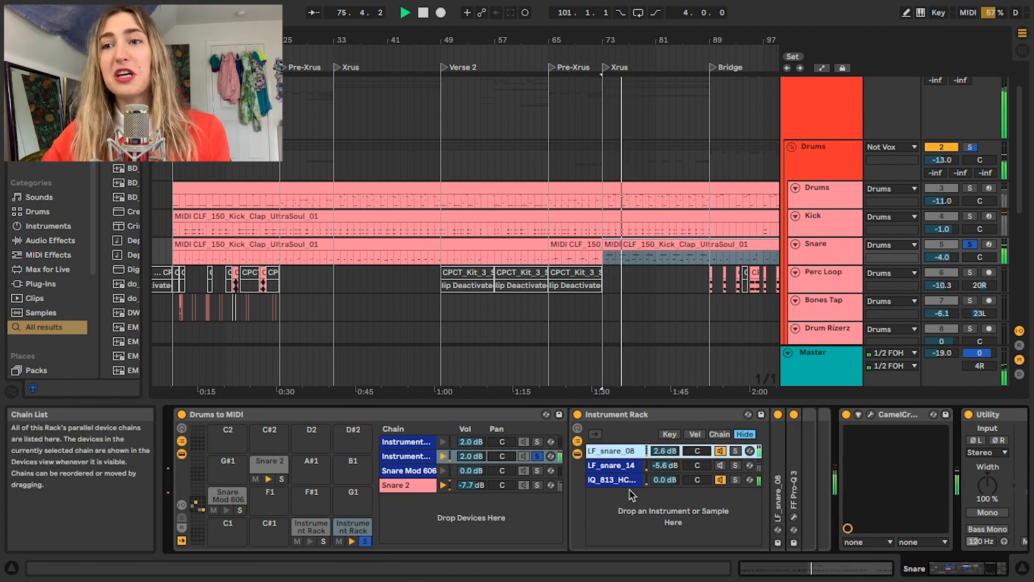
click(620, 479)
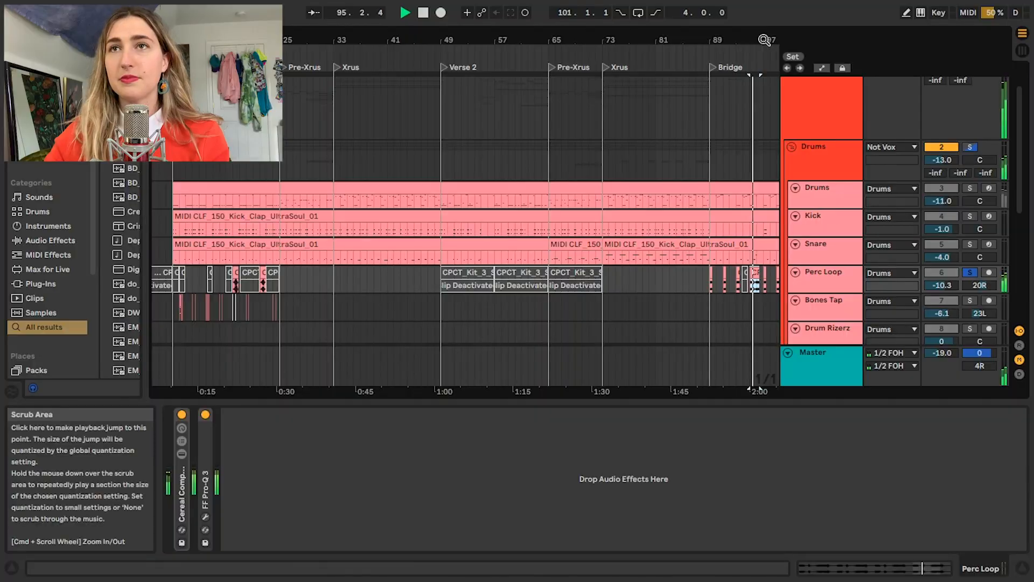
Follow the soloed Perc Loop track's clips through the Bridge up to the Pre-Xrus during playback.
drag(624, 40, 612, 42)
drag(693, 274, 577, 280)
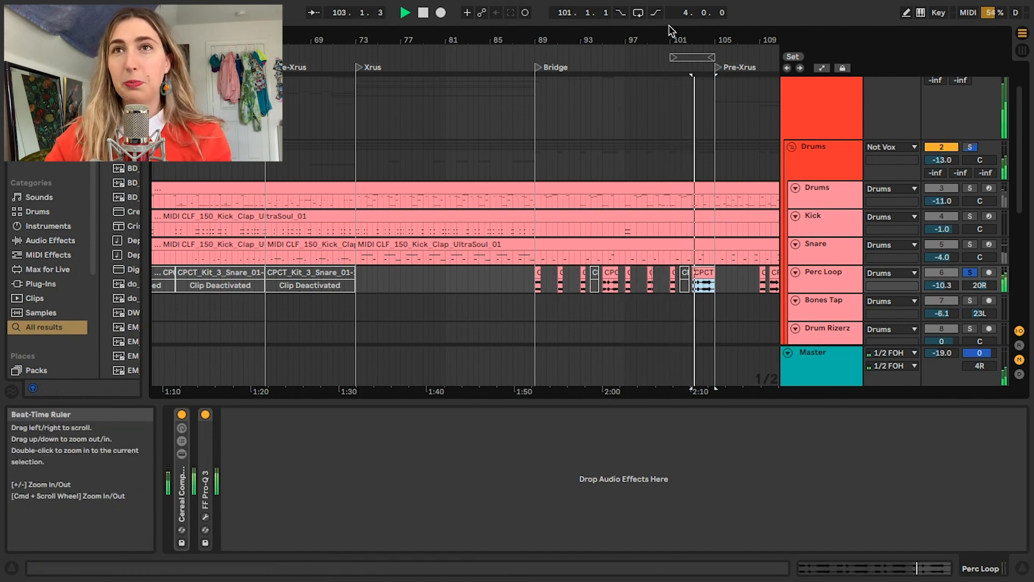
drag(664, 43, 664, 36)
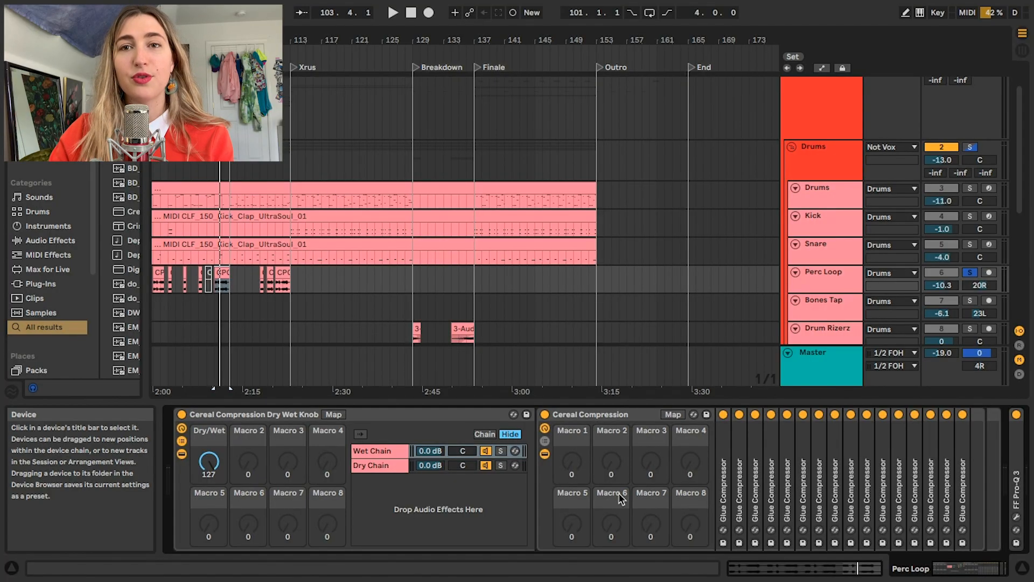
Show the chain zones of the Cereal Compression Dry Wet Knob rack and compare its Wet Chain and Dry Chain.
click(485, 434)
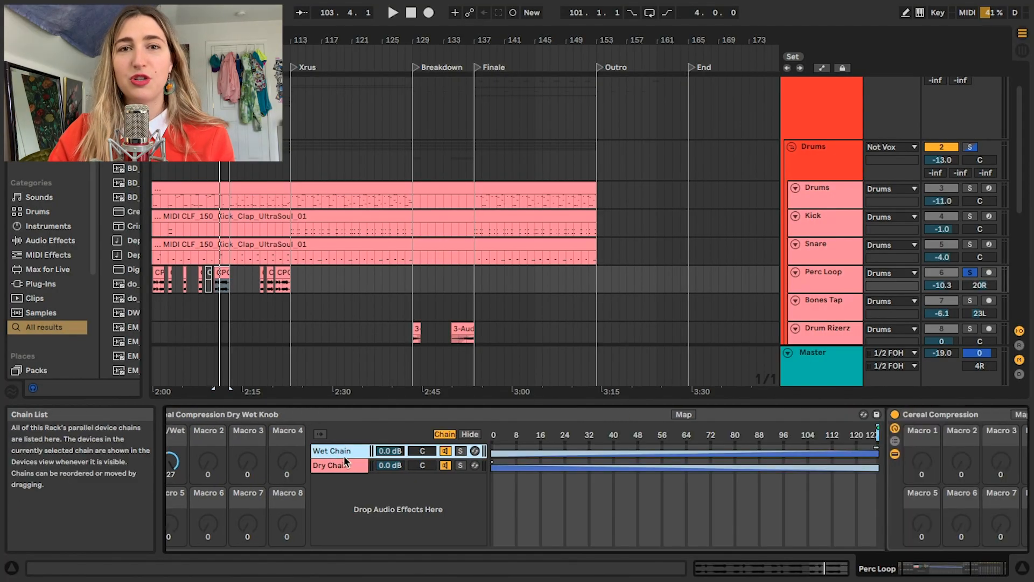
scroll(985, 479, right, 4)
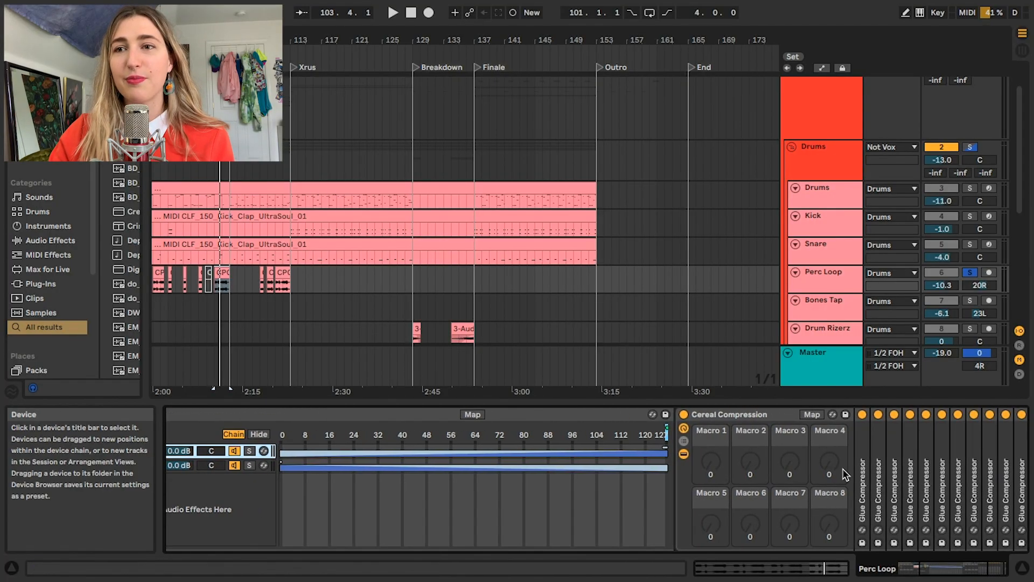
scroll(845, 473, left, 2)
click(230, 466)
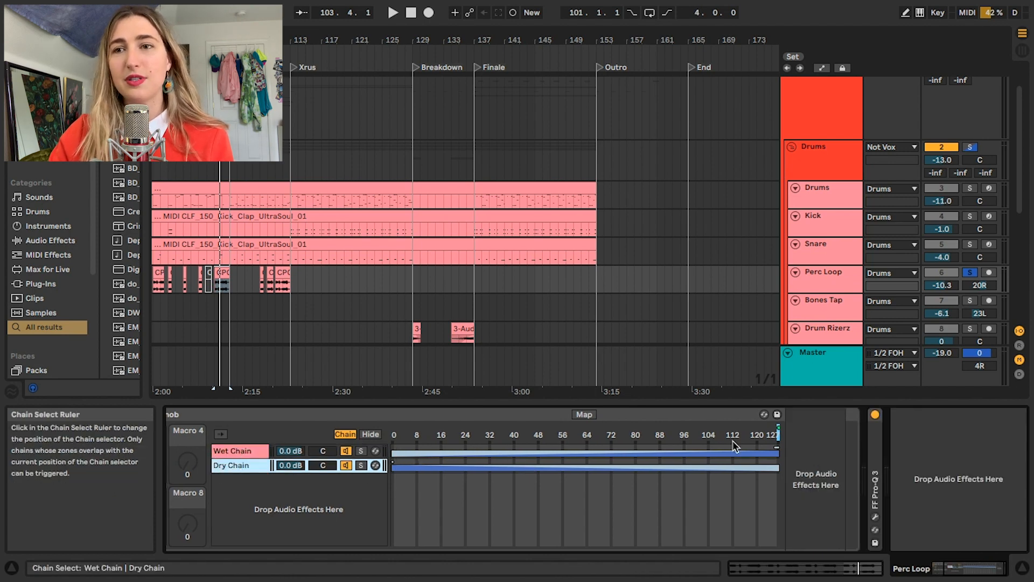
Try shortening the Wet Chain's fade range to 28, then restore its full-length fade.
drag(775, 447, 472, 442)
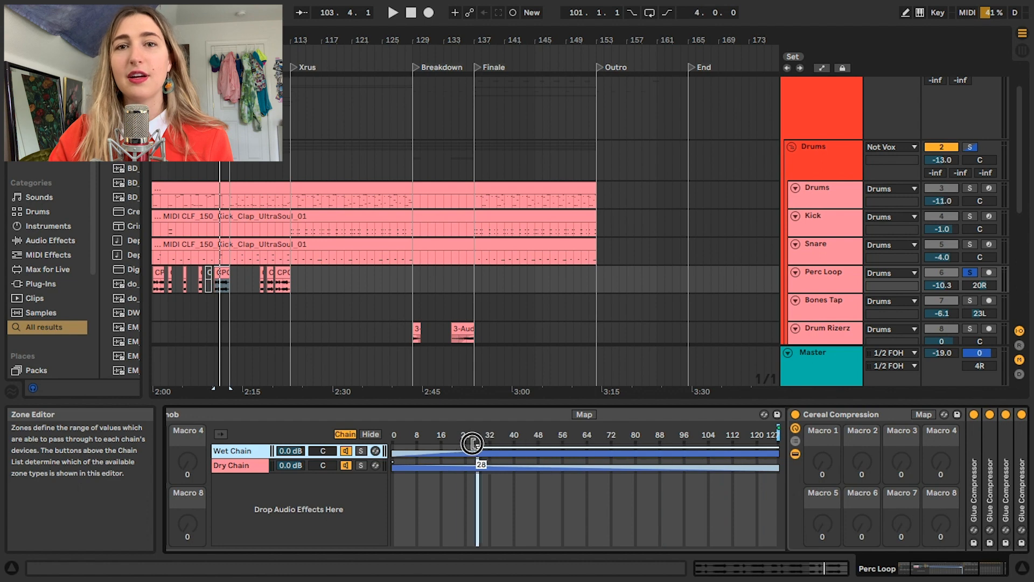
drag(399, 440, 394, 441)
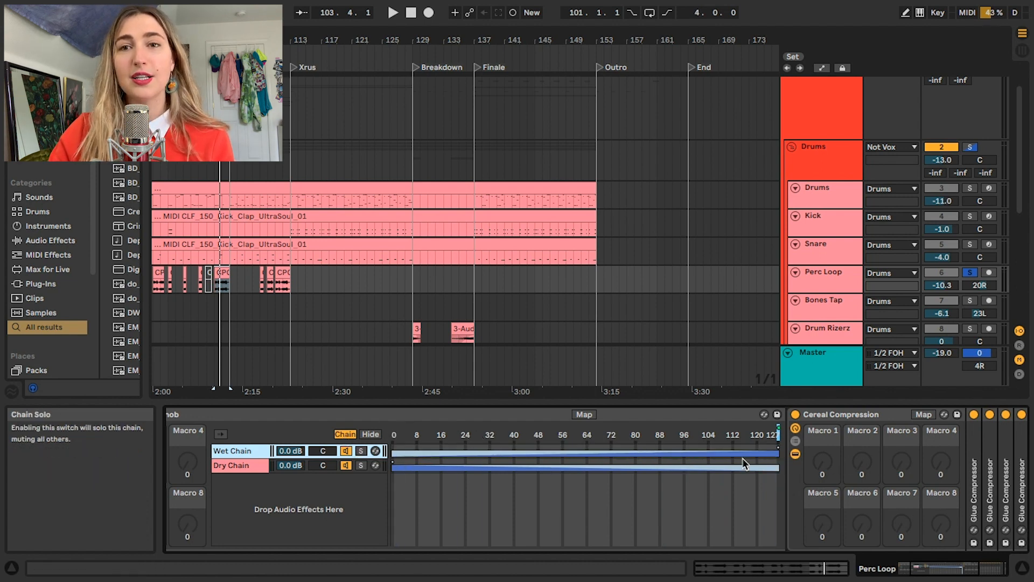
Vary the Dry/Wet macro of the Cereal Compression Dry Wet Knob rack while the Perc Loop plays.
scroll(743, 463, left, 5)
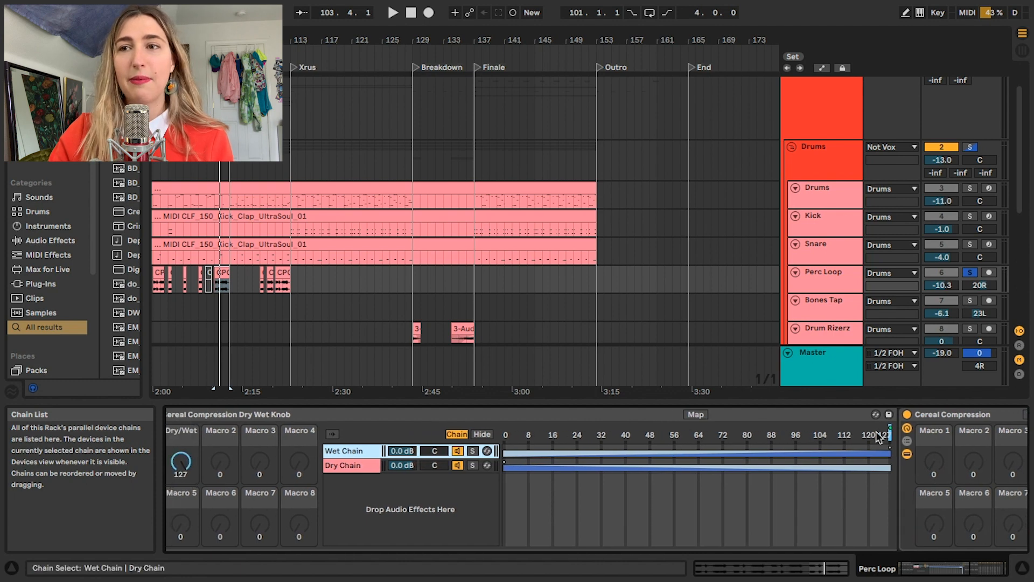
scroll(274, 431, left, 1)
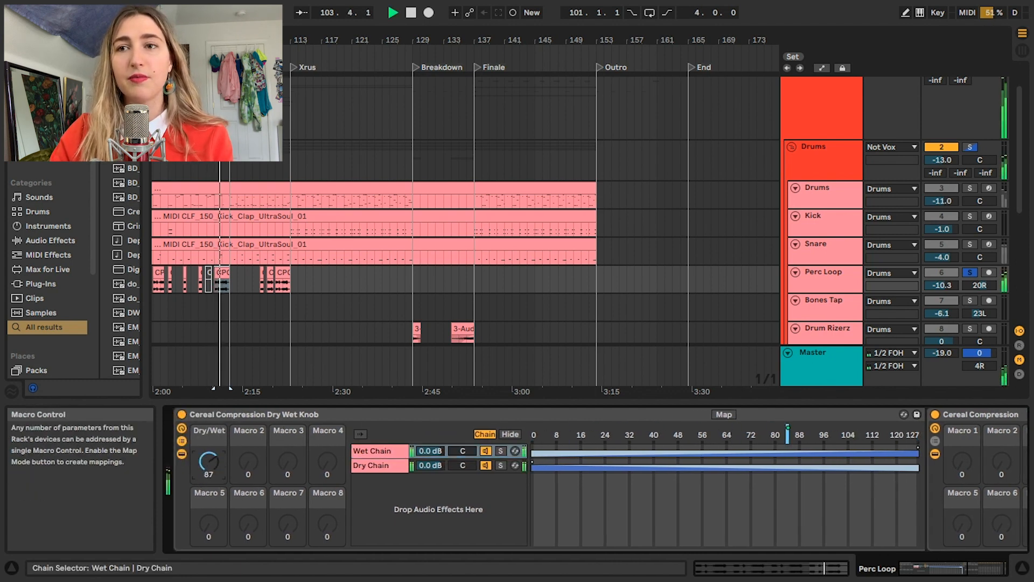
drag(209, 462, 212, 469)
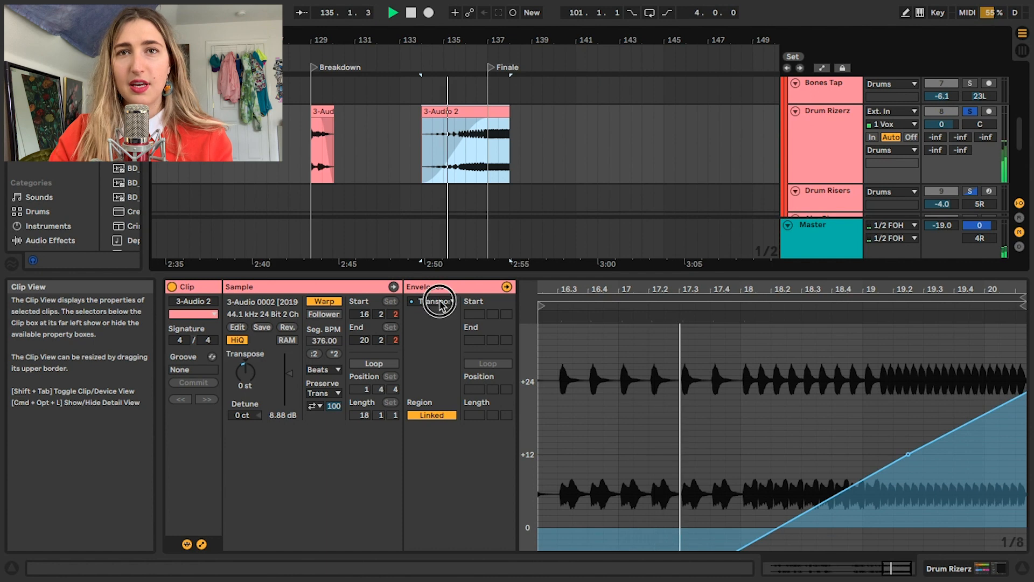
Point out the transposition envelope of the 3-Audio 2 clip on the Drum Rizerz track and stop playback.
click(442, 302)
click(661, 466)
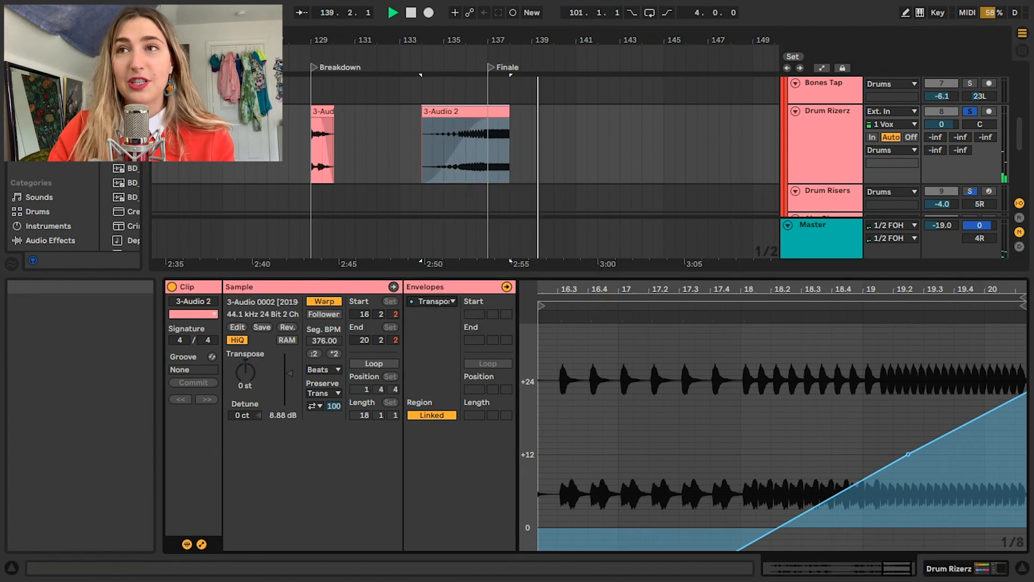
key(space)
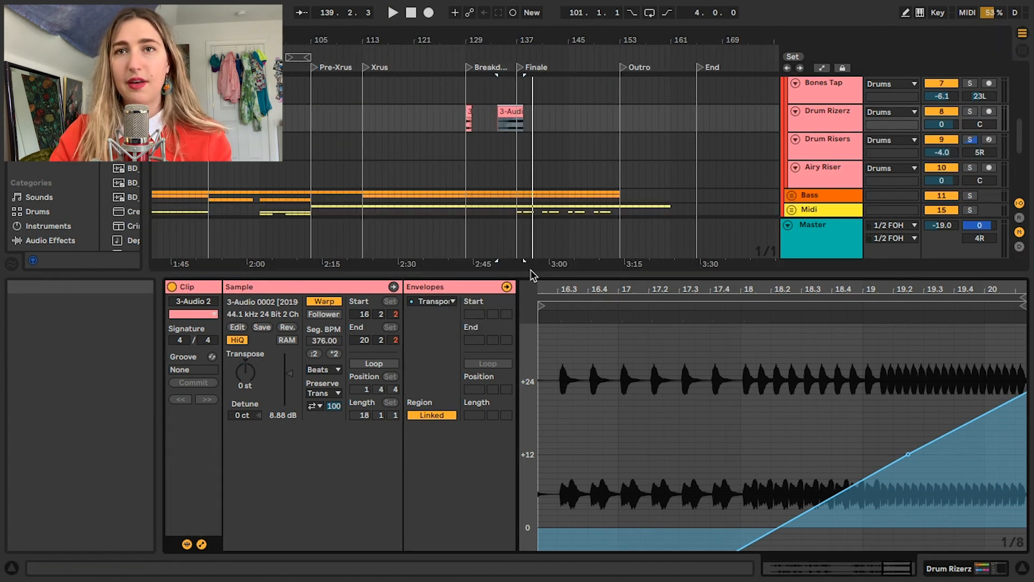
Give the arrangement more room, try individual track height adjustments and make all the tracks the same height.
drag(531, 275, 537, 351)
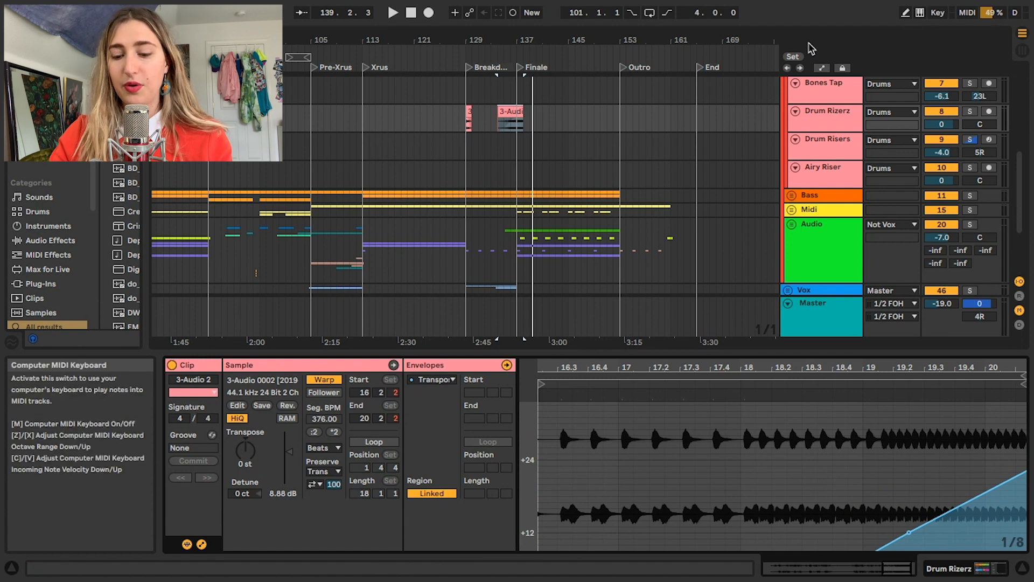
click(821, 175)
click(830, 128)
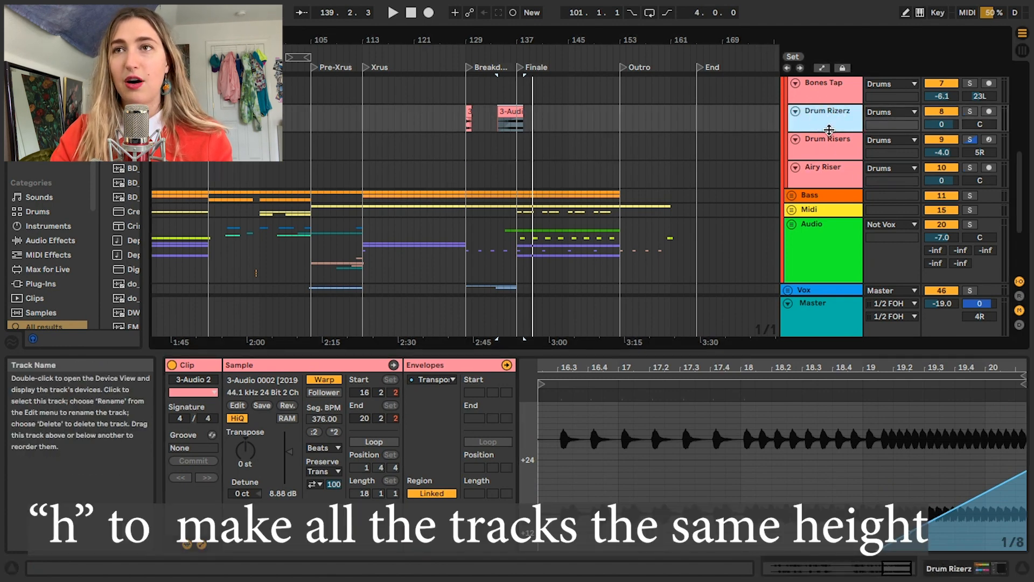
drag(830, 133, 830, 159)
click(813, 252)
drag(811, 243, 823, 284)
key(h)
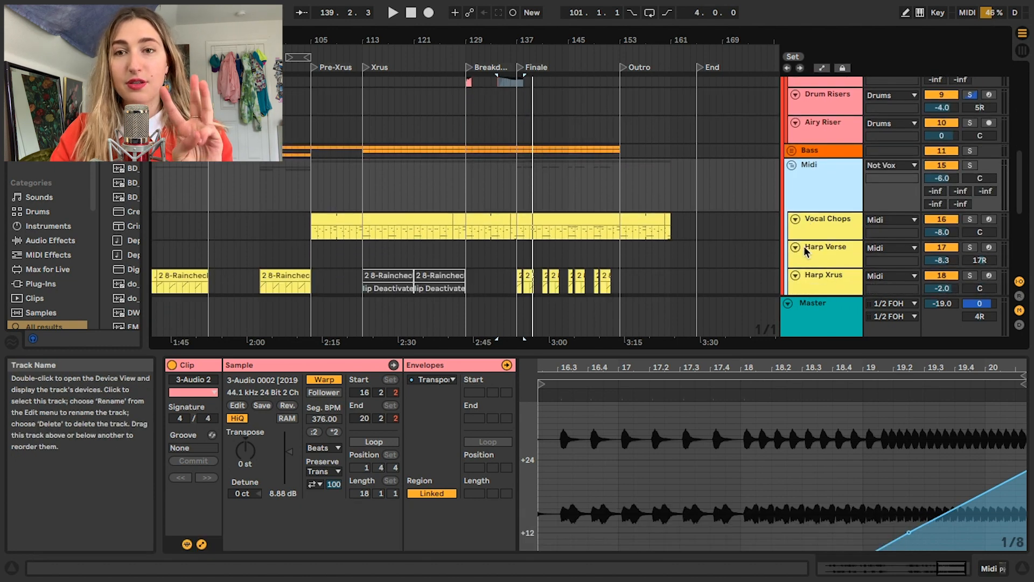
Enlarge the Drum Risers track and the clip view of its riser clip before the first Xrus.
scroll(683, 177, up, 6)
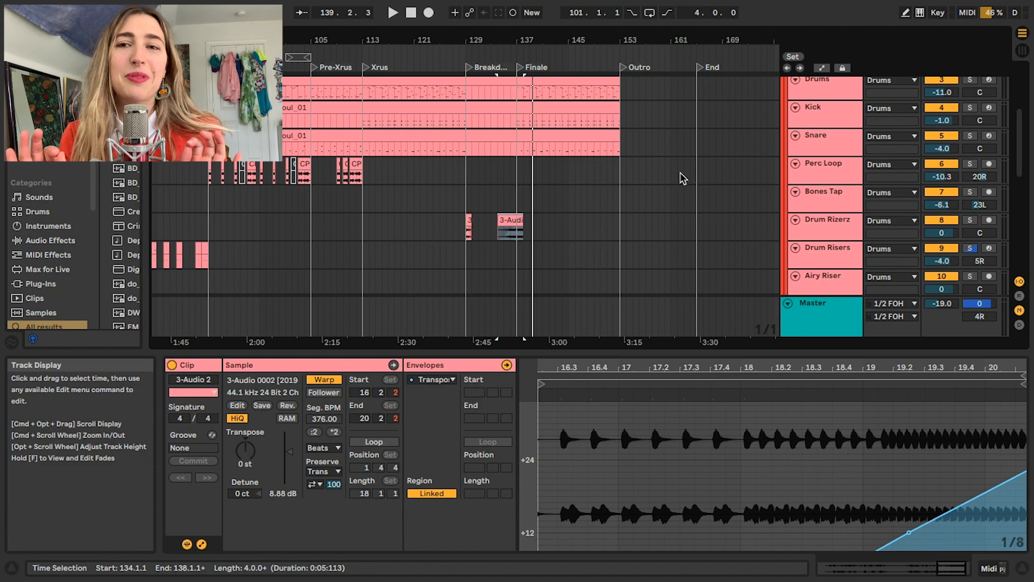
scroll(231, 235, down, 2)
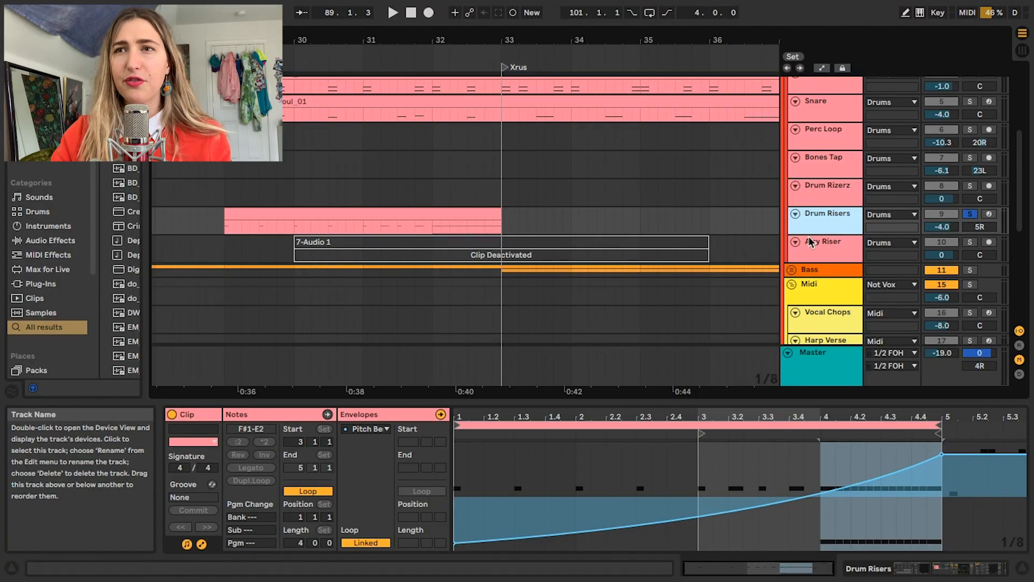
drag(815, 233, 814, 272)
click(463, 214)
drag(674, 402, 640, 260)
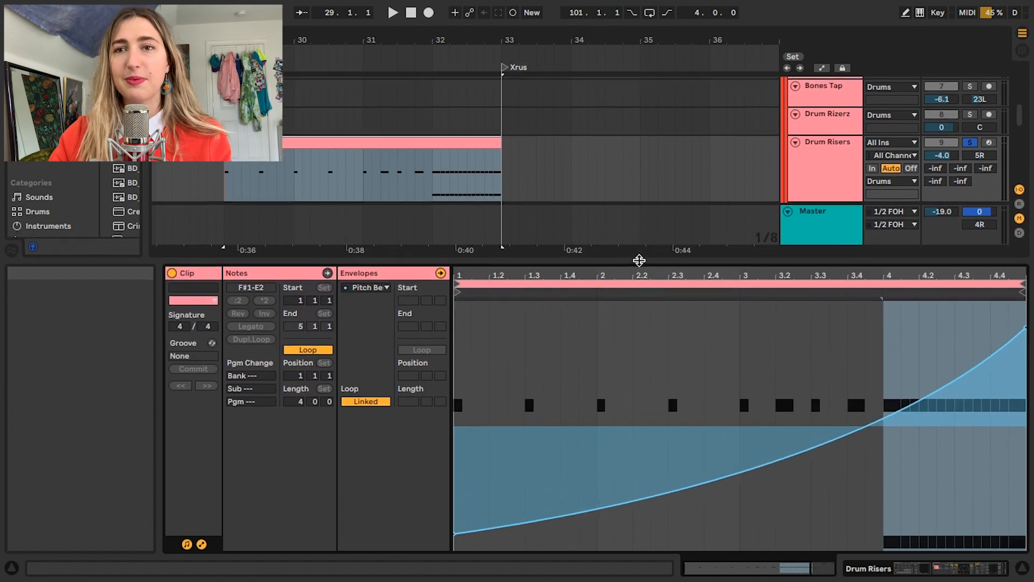
Play the Drum Risers clip leading into the Xrus and turn off the track's solo.
click(417, 134)
key(space)
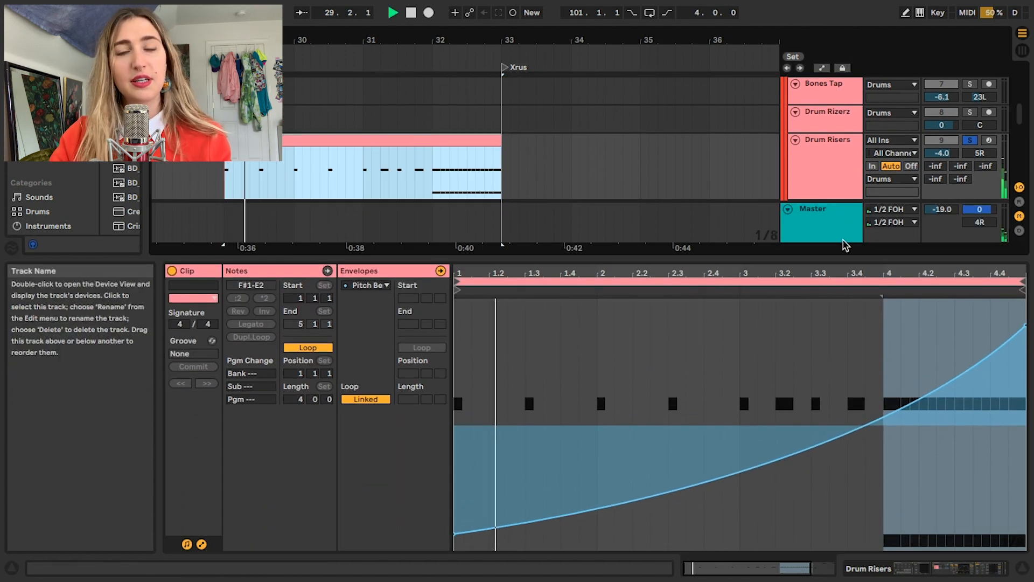
click(970, 141)
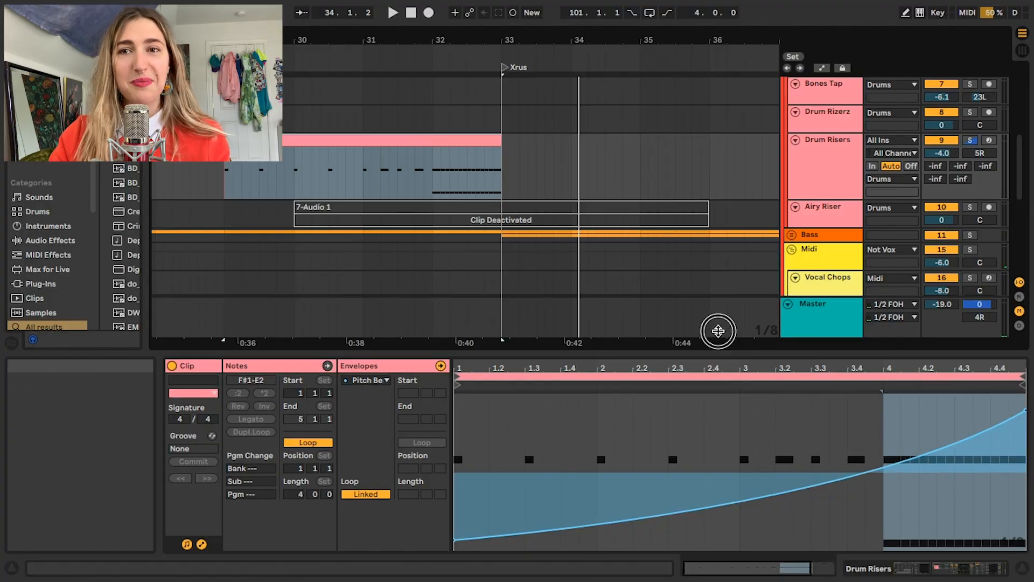
Enlarge the Drum Risers clip view, toggle its envelopes and choose the MIDI Ctrl | Pitch Bend envelope.
drag(716, 330, 648, 300)
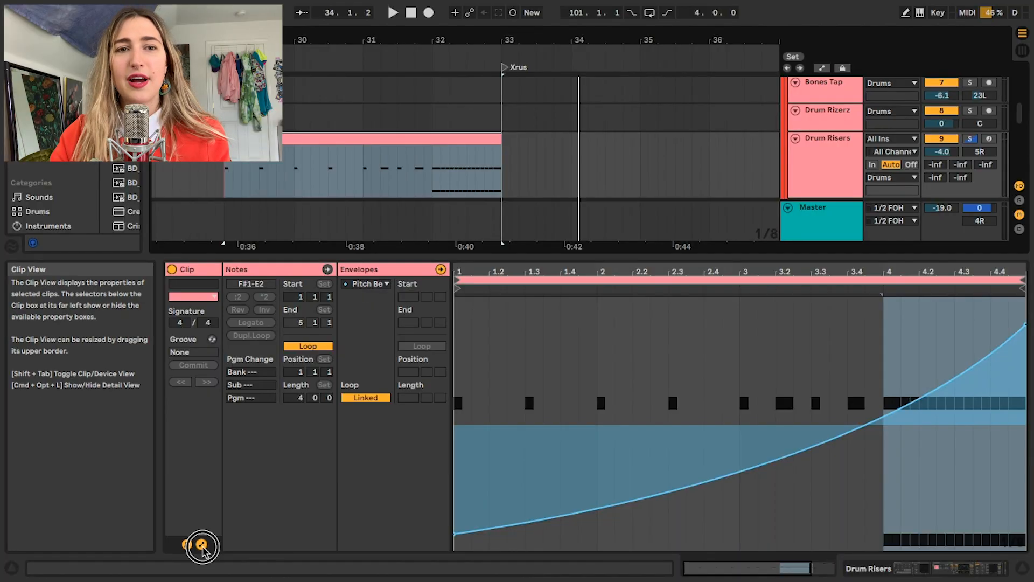
click(202, 544)
click(201, 544)
click(385, 284)
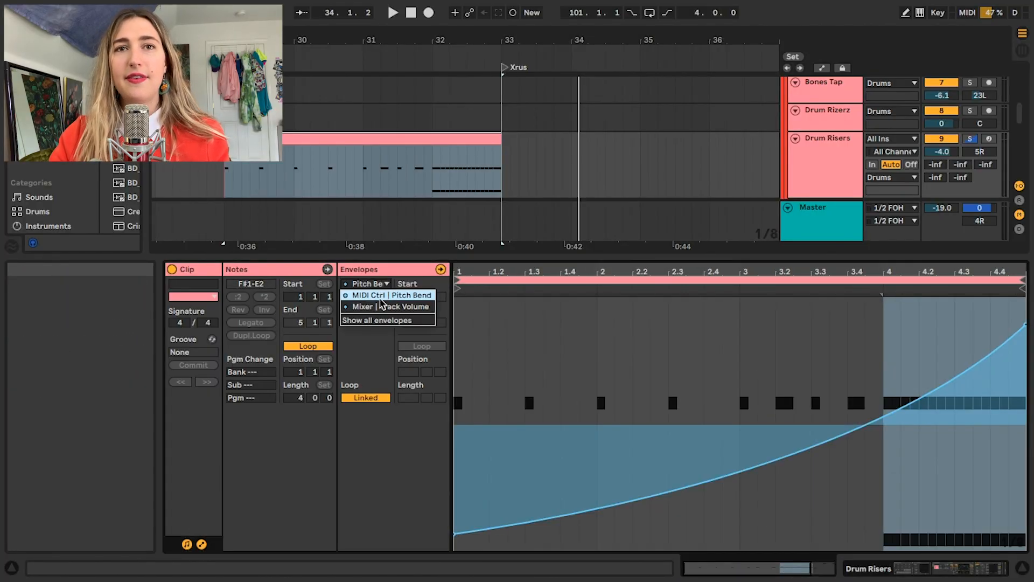
click(386, 297)
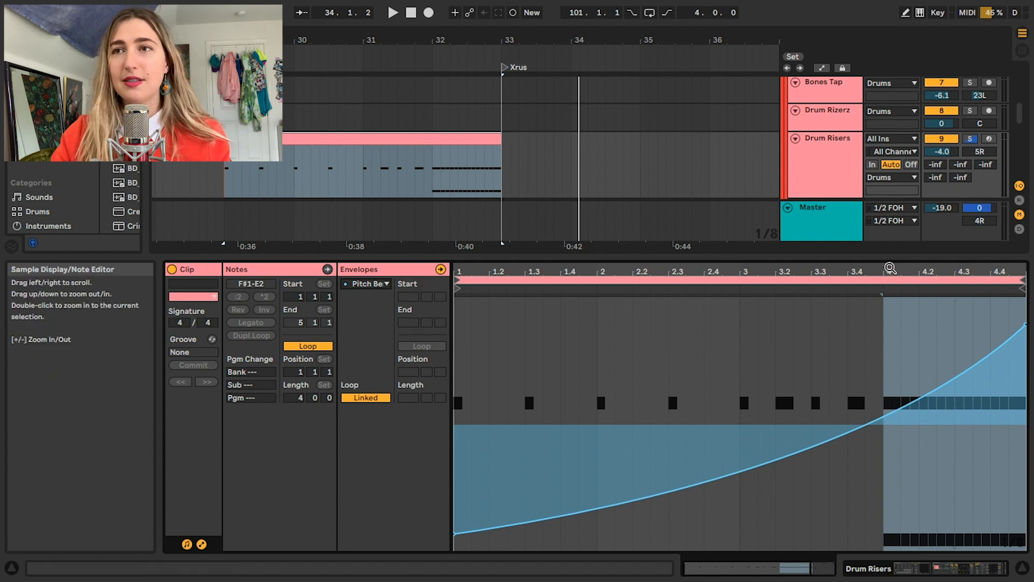
drag(888, 271, 888, 258)
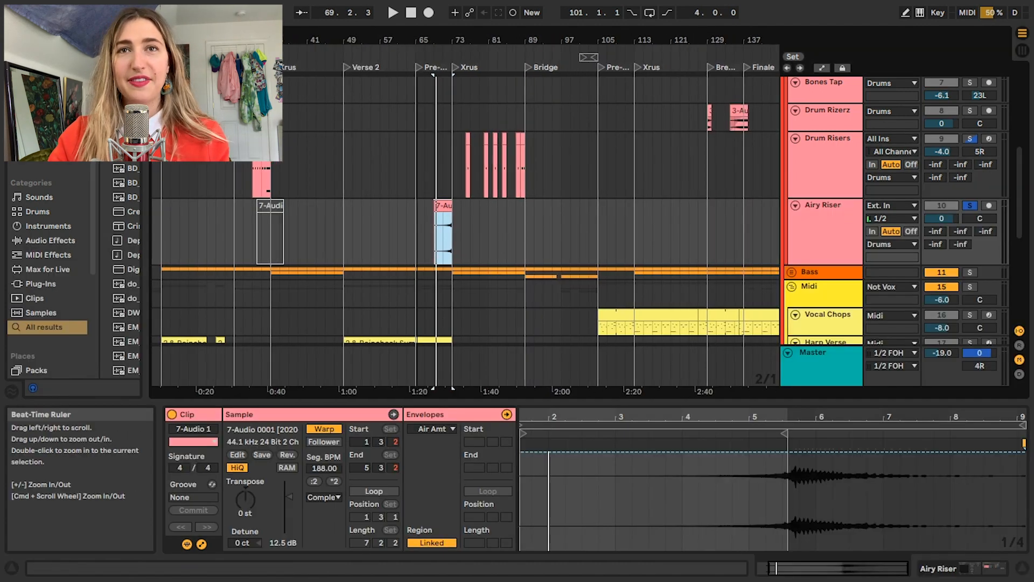
Zoom in on the Airy Riser clip before the second Xrus and play it.
drag(627, 40, 627, 48)
key(space)
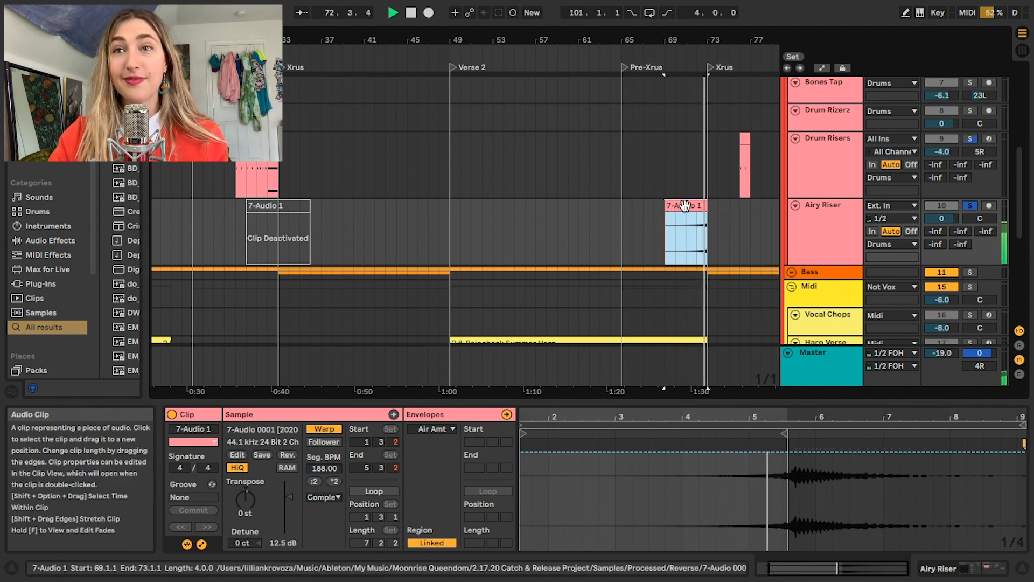
key(space)
Reverse the Airy Riser clip, extend its start back to about 65.2.3 and play it.
key(r)
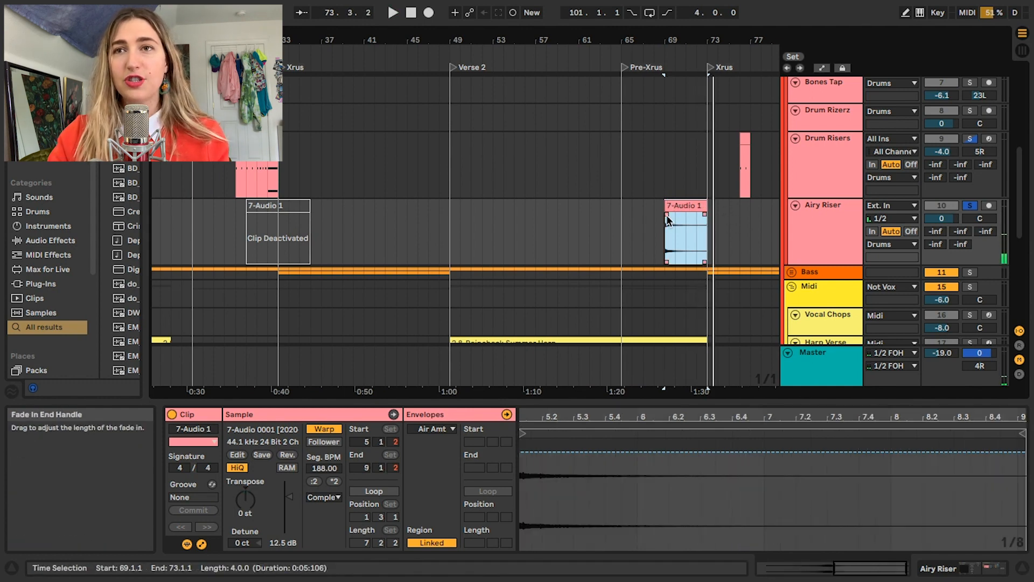
drag(666, 206, 626, 206)
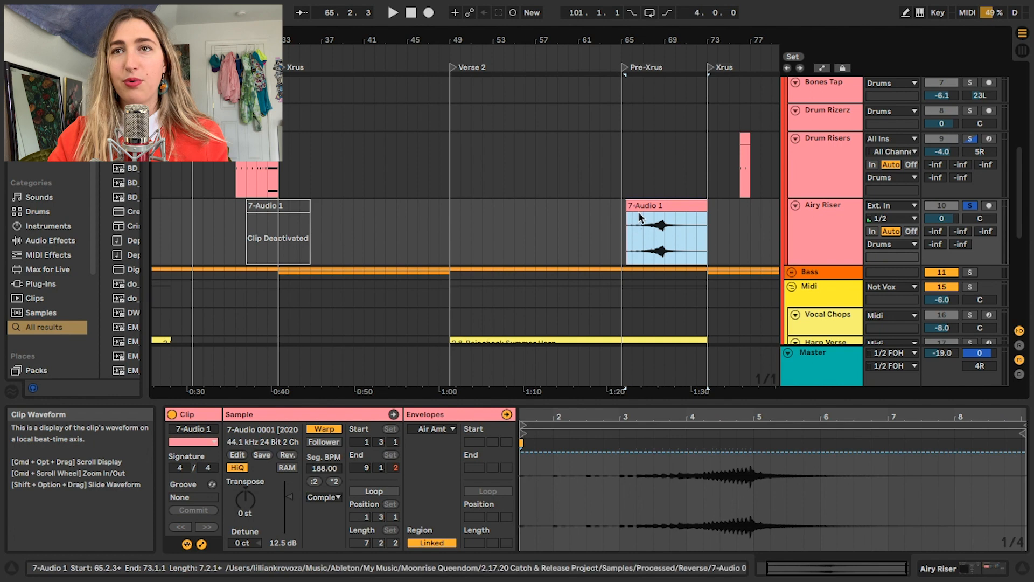
key(space)
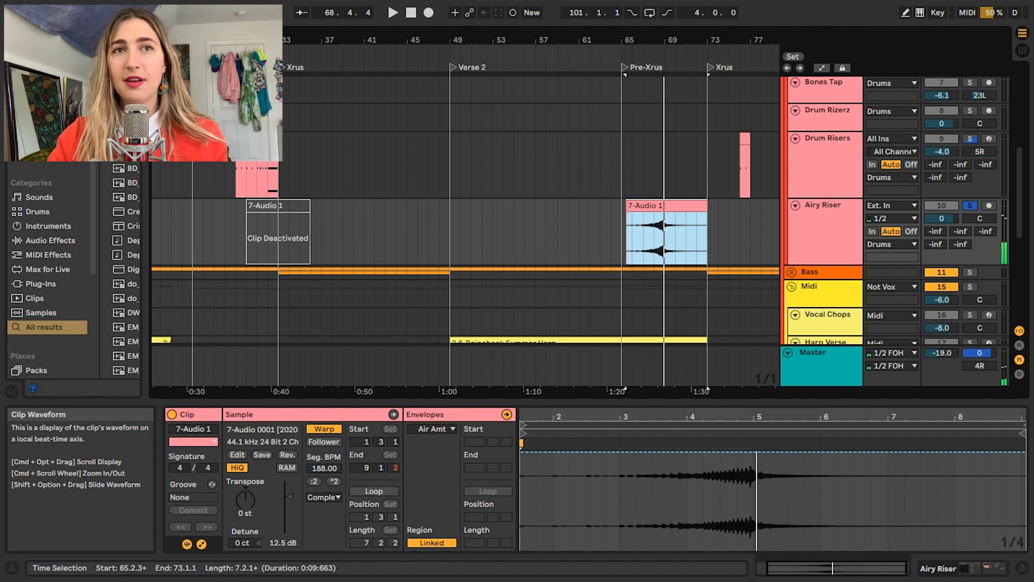
Play the Drum Risers clip from 31.1.1 into the first Xrus.
click(269, 138)
click(258, 175)
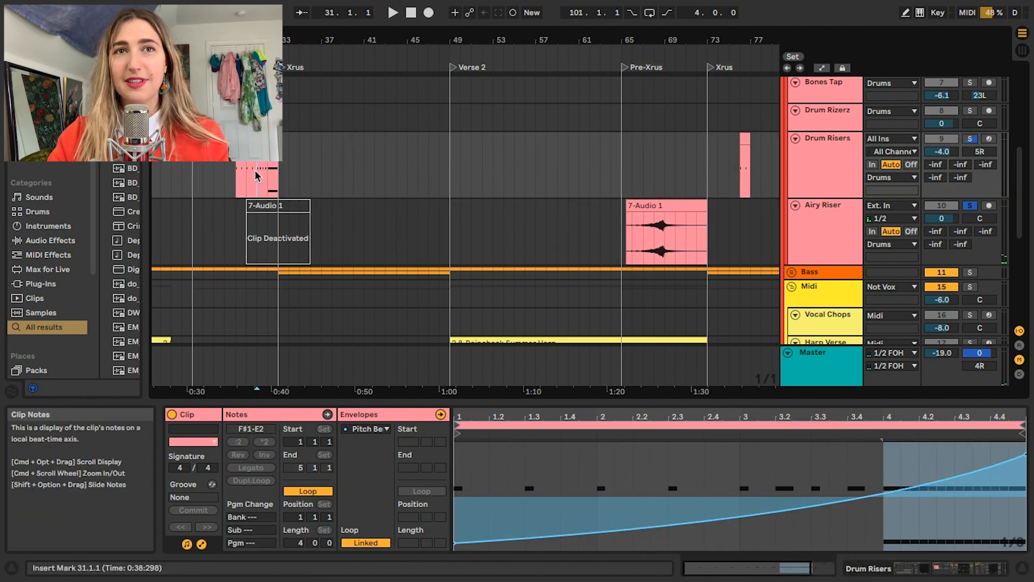
click(989, 138)
key(space)
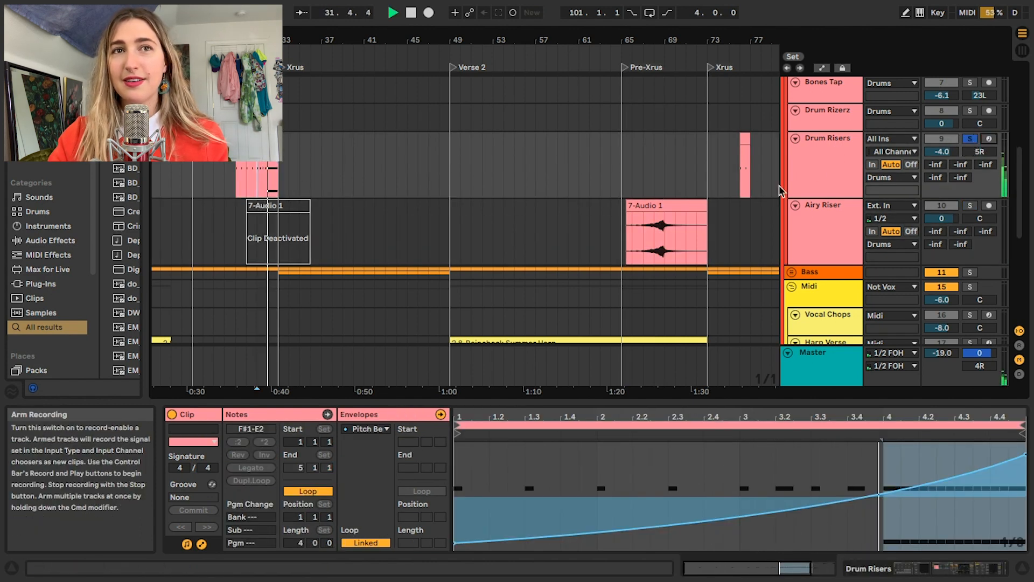
key(space)
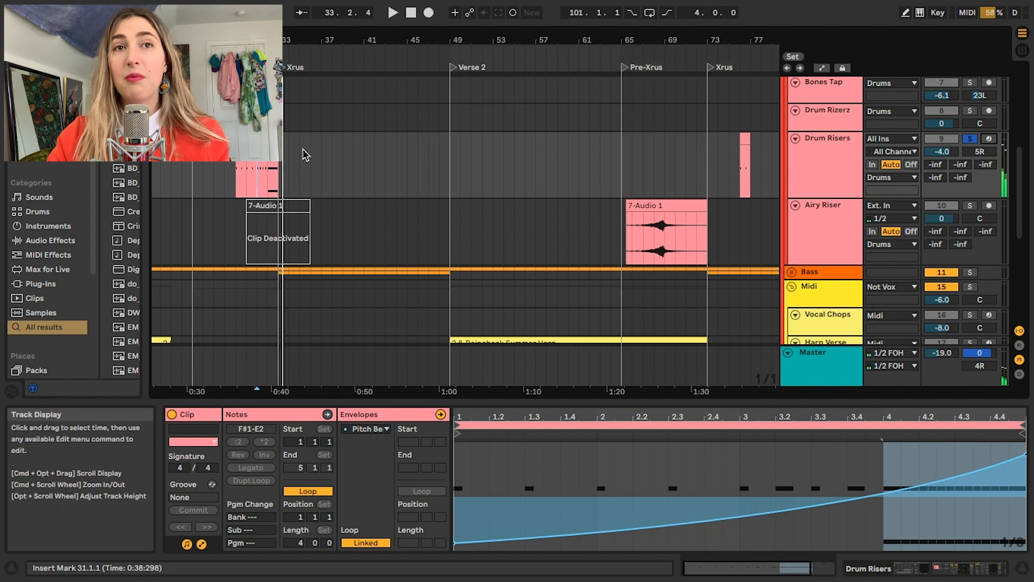
Play the soloed Airy Riser clip from 68.1.1 and select the whole clip.
click(657, 241)
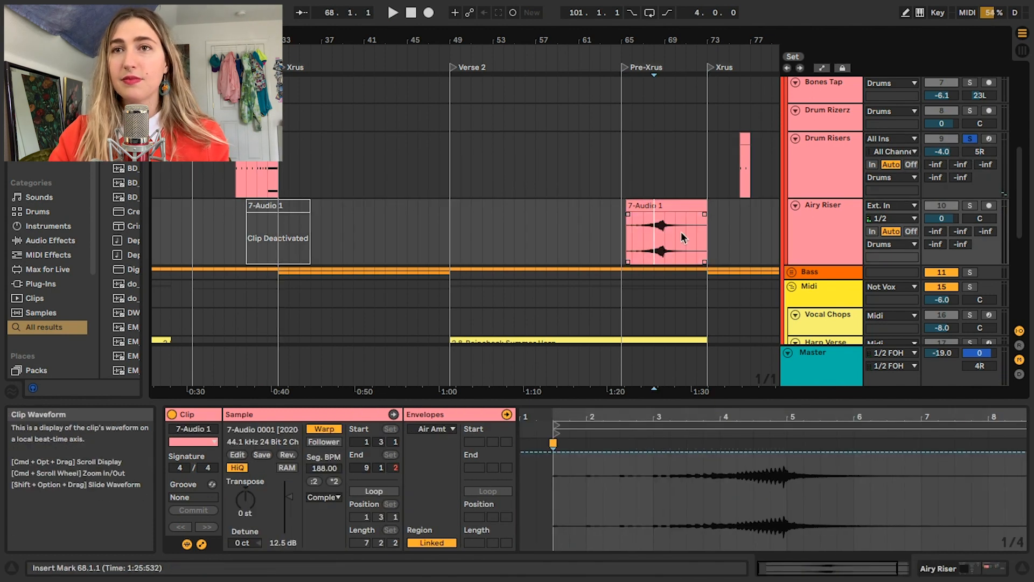
click(969, 205)
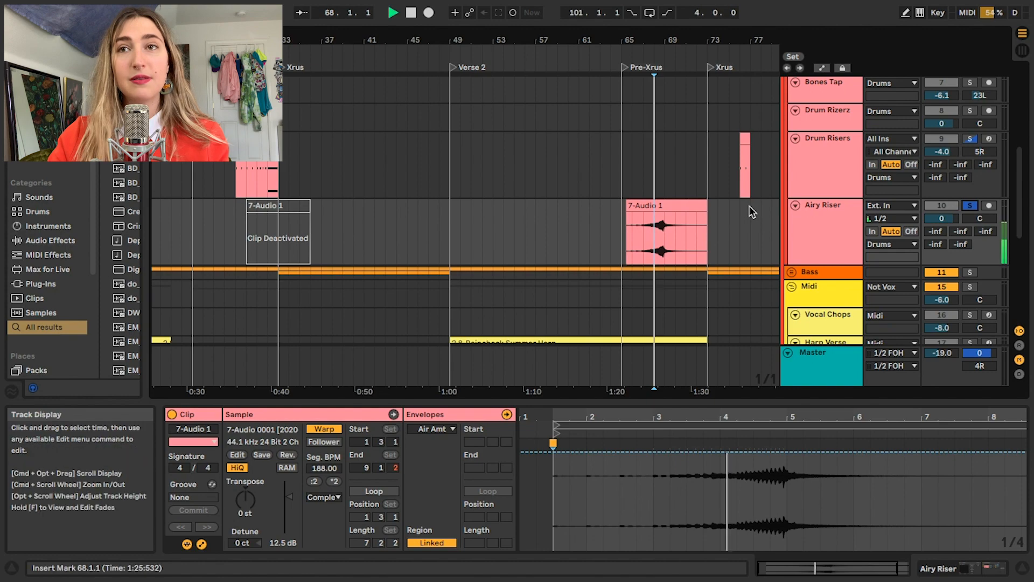
click(670, 216)
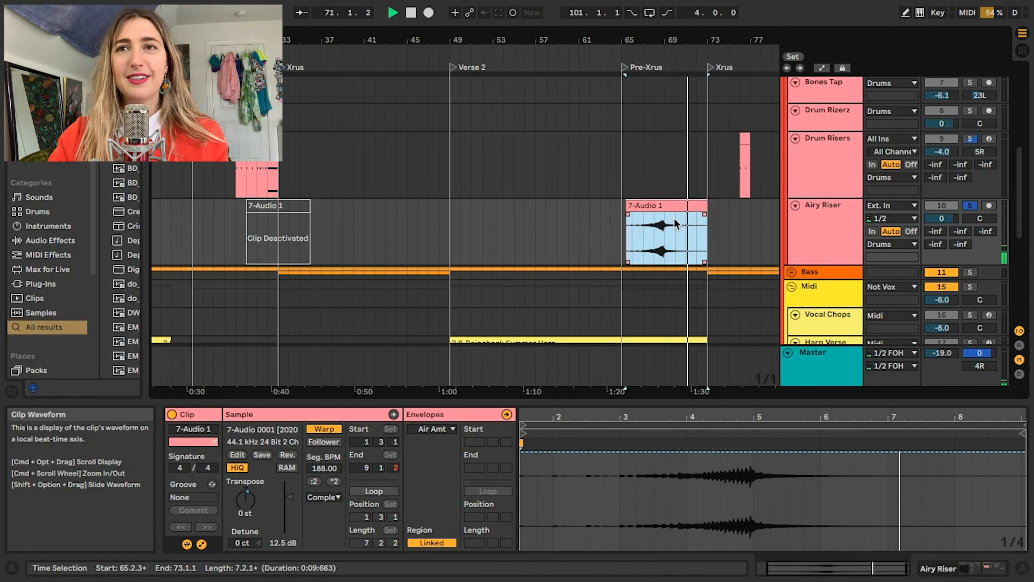
key(space)
Trim the Airy Riser clip's end to 69.3.1, move the clip so it ends at the second Xrus and play it.
drag(707, 212, 674, 212)
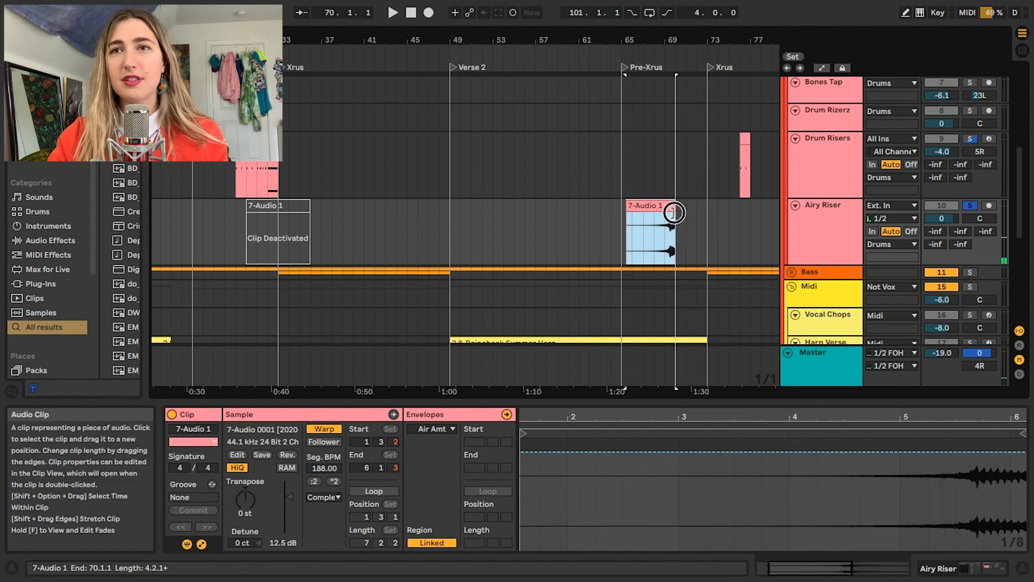
drag(677, 45, 648, 209)
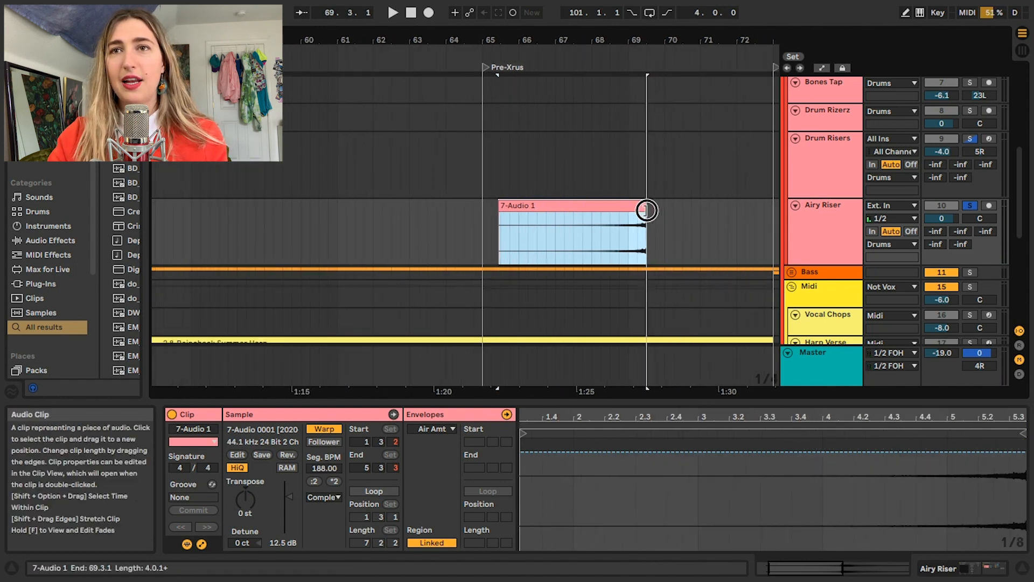
drag(625, 40, 624, 8)
drag(613, 207, 648, 228)
key(space)
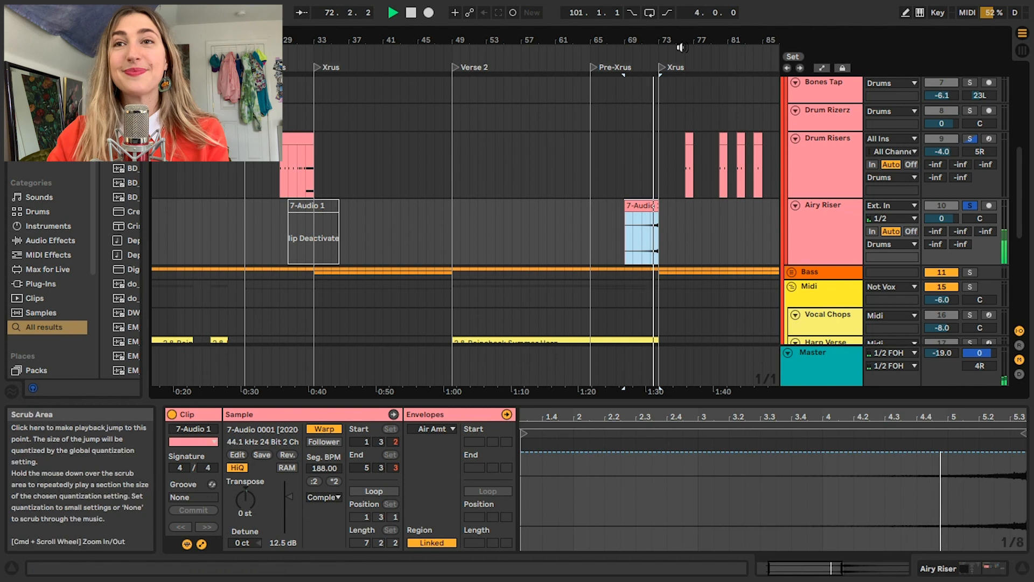
Turn off the Airy Riser track's solo, stop playback and fold the Drums group.
click(970, 206)
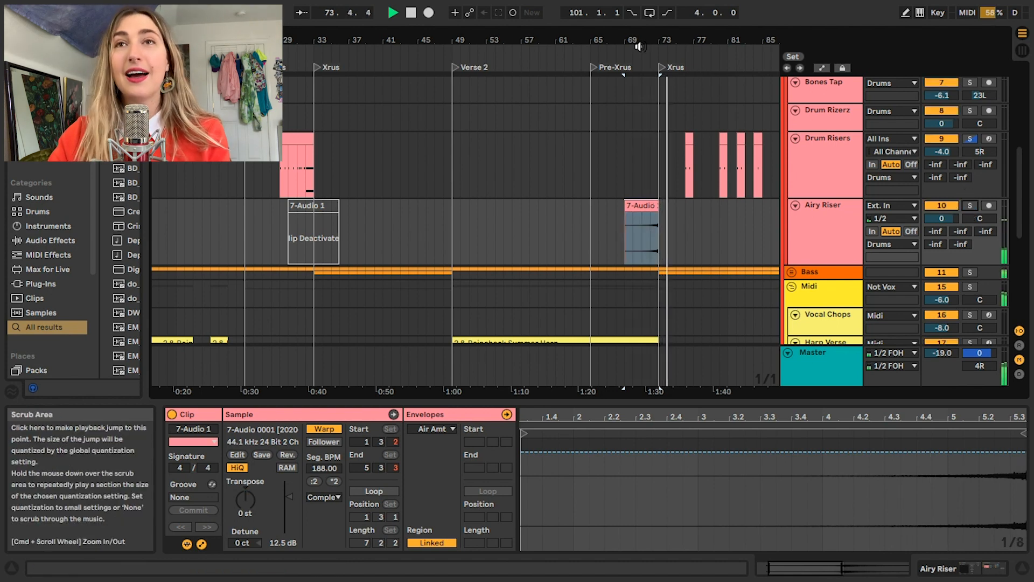
drag(637, 42, 637, 27)
key(space)
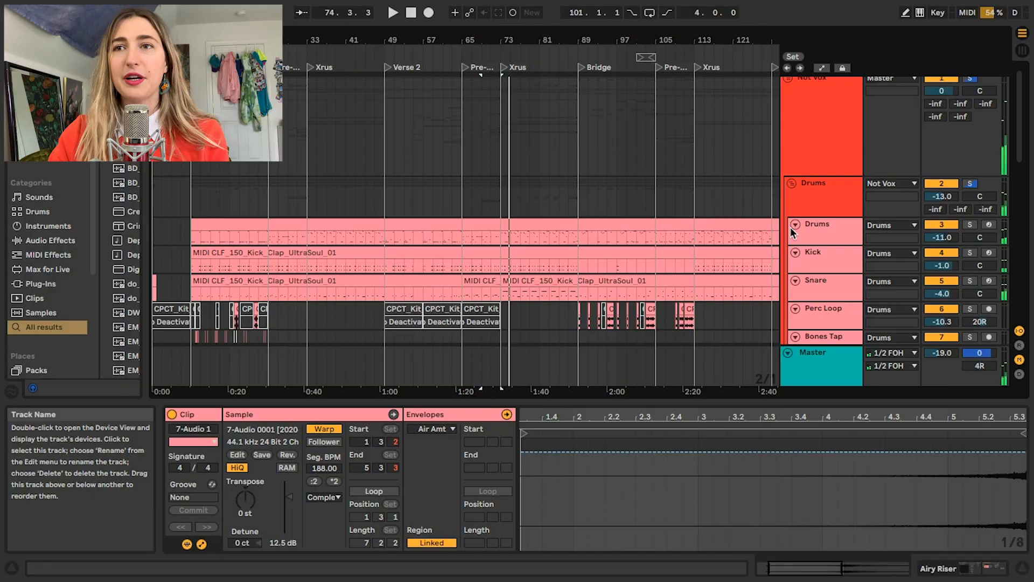
click(791, 183)
Open the Bass group's device chain and play the bass soloed together with the drums through the second Pre-Xrus.
click(822, 210)
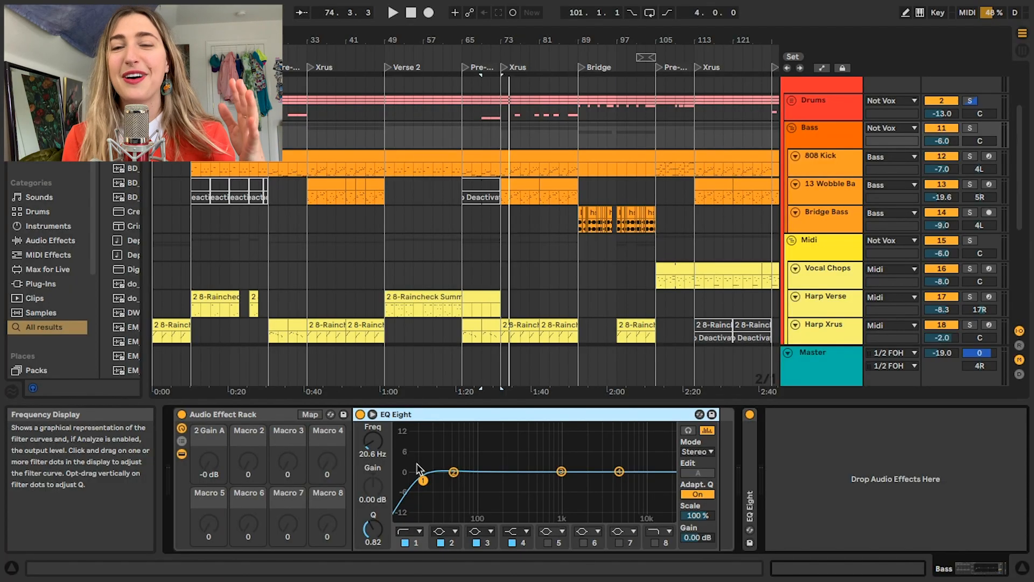
key(space)
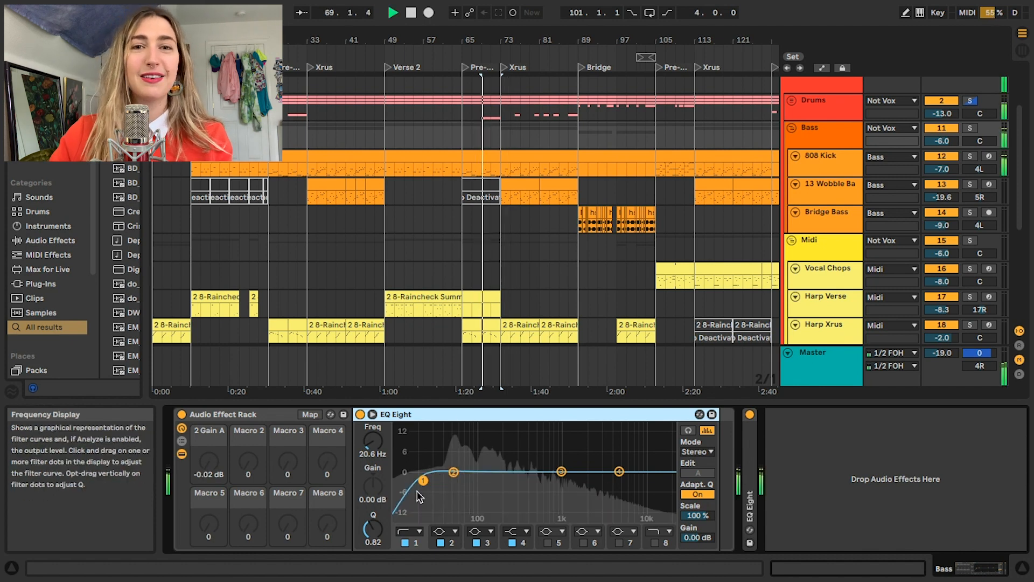
click(970, 128)
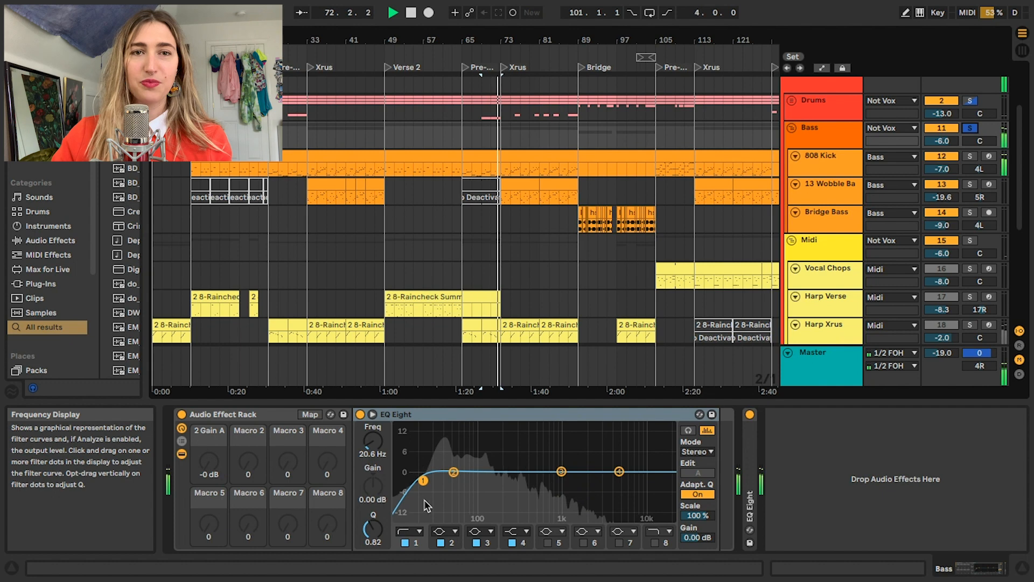
key(space)
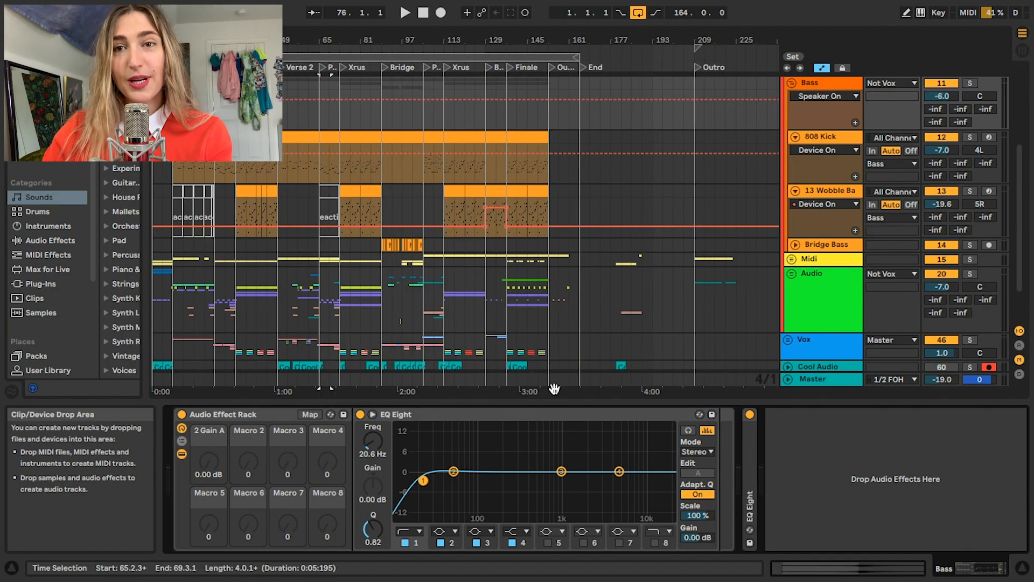
Select band 2 of the Bass group's EQ Eight and show the rack's macro mapping for 2 Gain A.
click(437, 423)
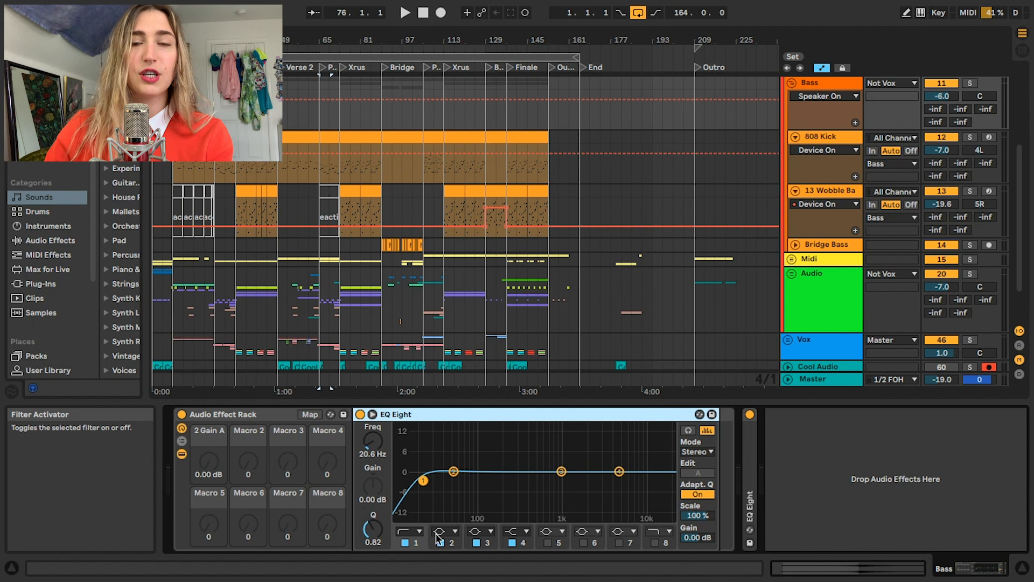
click(454, 471)
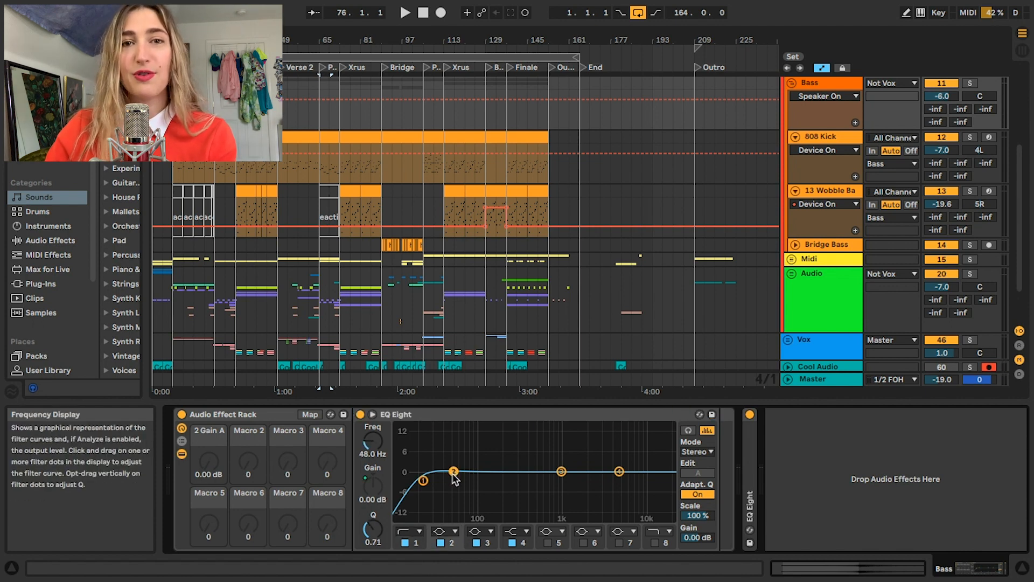
click(453, 472)
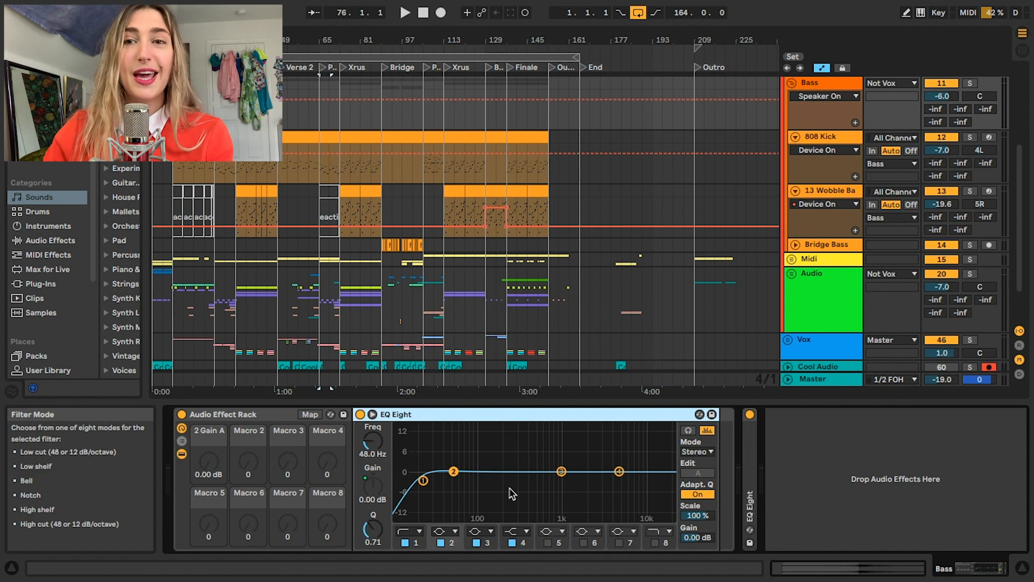
click(310, 414)
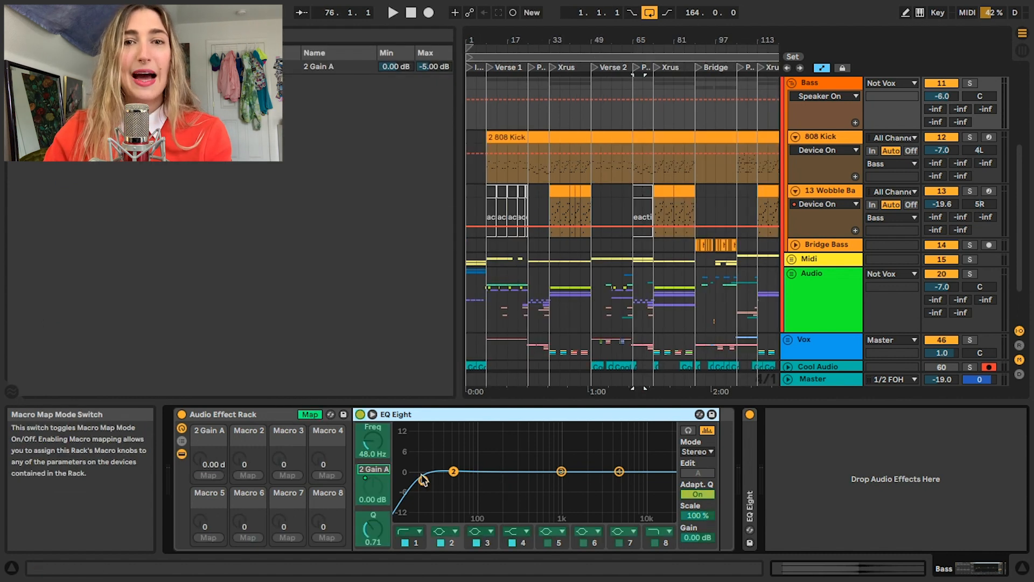
click(360, 478)
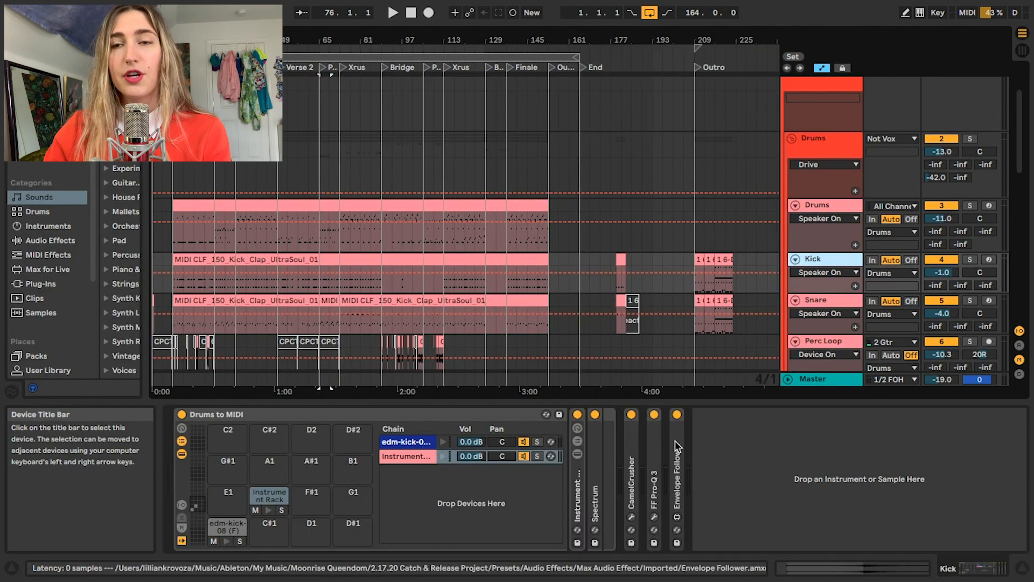
Expand the Kick track's Envelope Follower and play from 9.1.1 to examine how it drives the Bass rack's 2 Gain A macro.
double_click(677, 446)
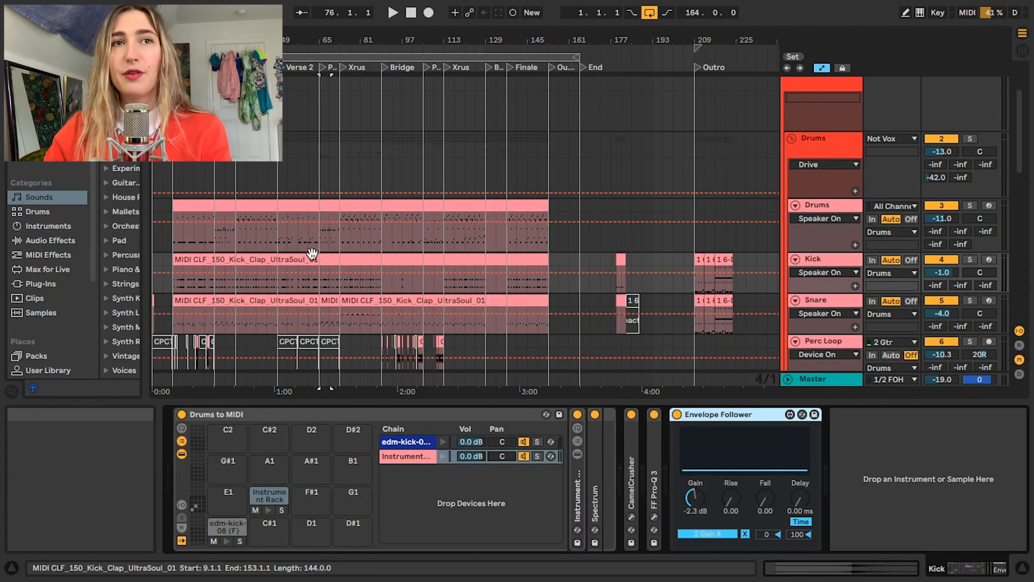
click(188, 206)
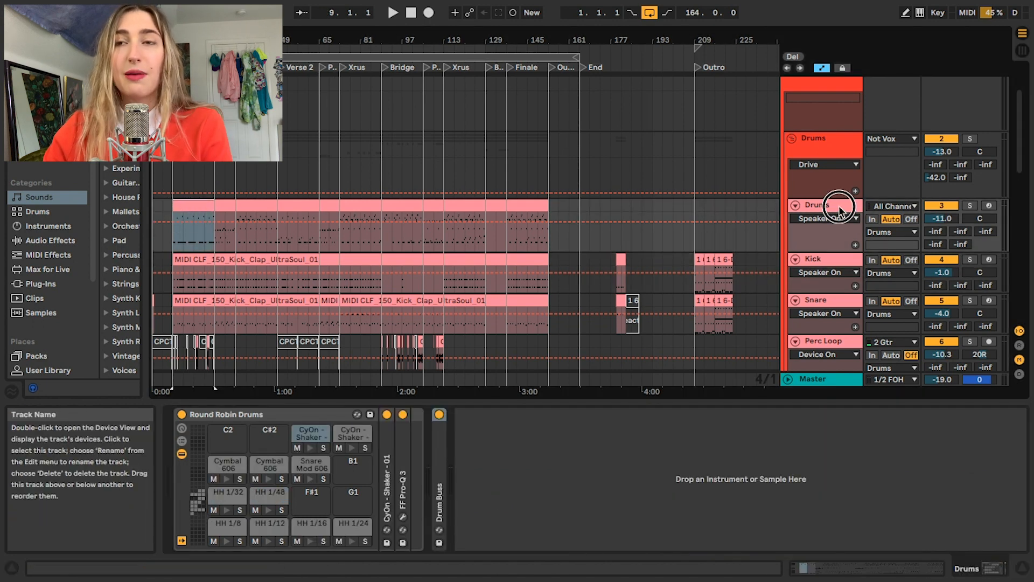
click(822, 260)
key(space)
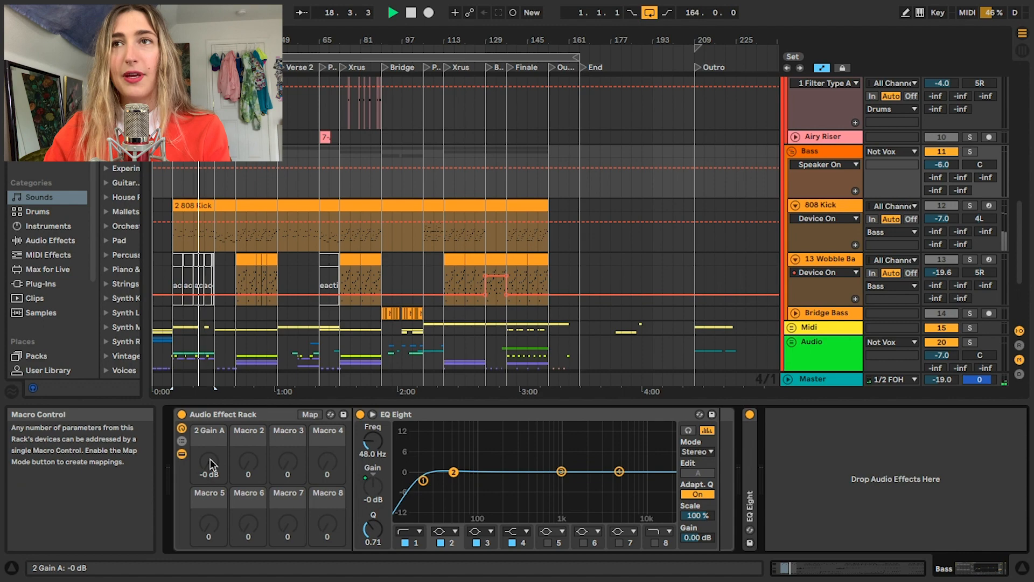
scroll(720, 208, up, 10)
click(812, 281)
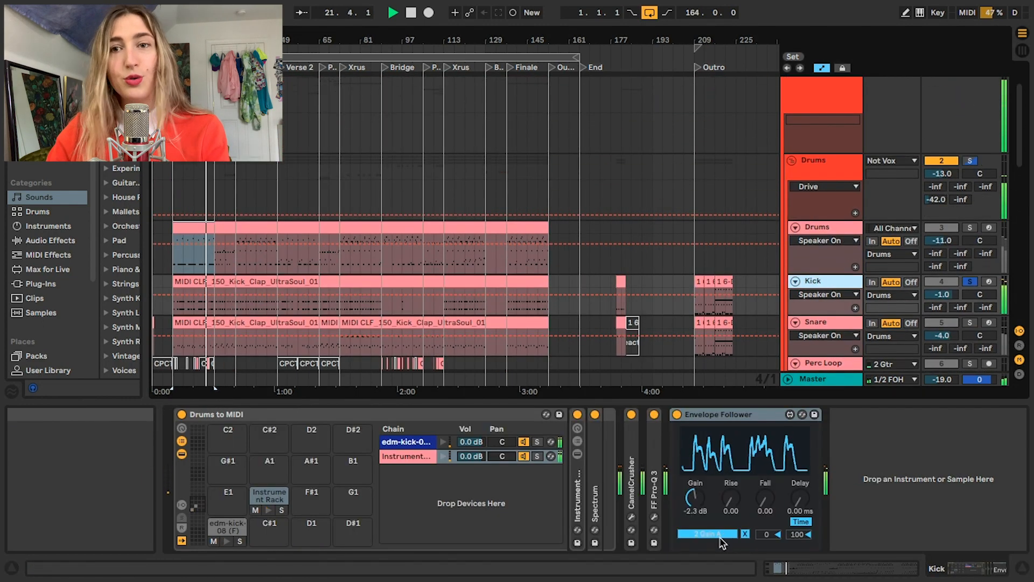
Recheck the Bass rack's 2 Gain A mapping range, leave map mode and play the verse to watch the EQ Eight gain.
scroll(815, 311, down, 8)
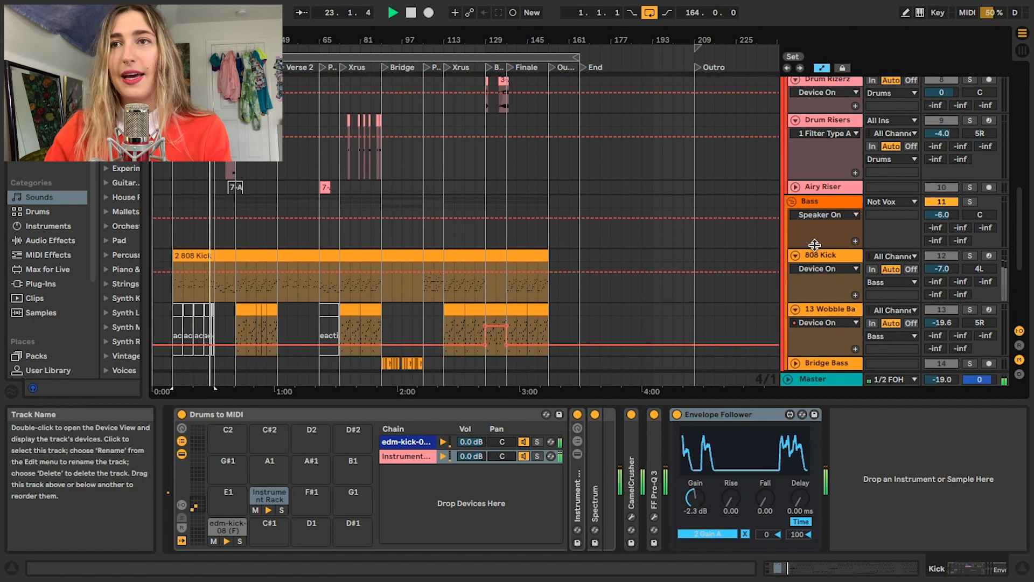
click(814, 245)
click(311, 418)
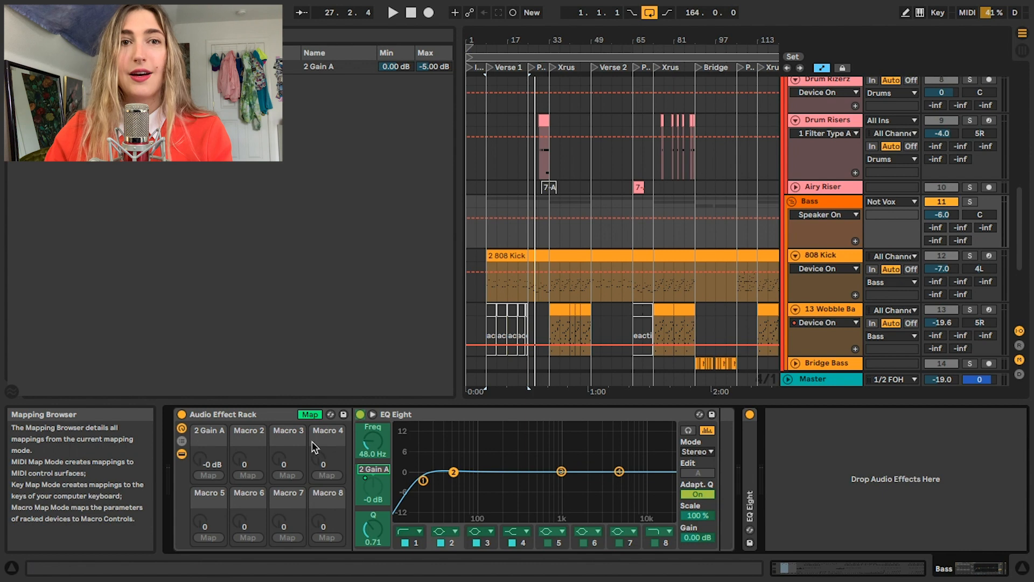
click(310, 414)
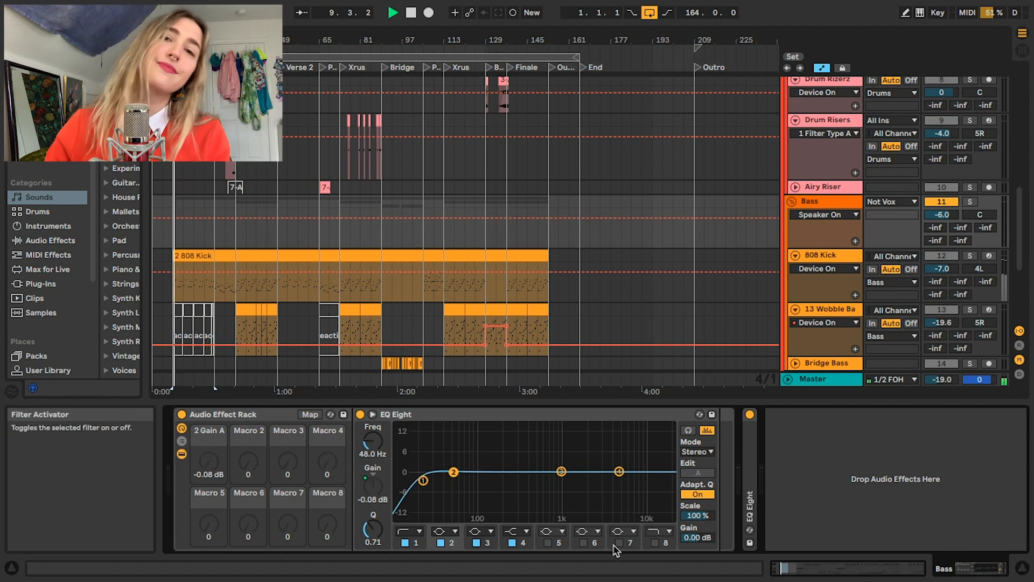
click(382, 455)
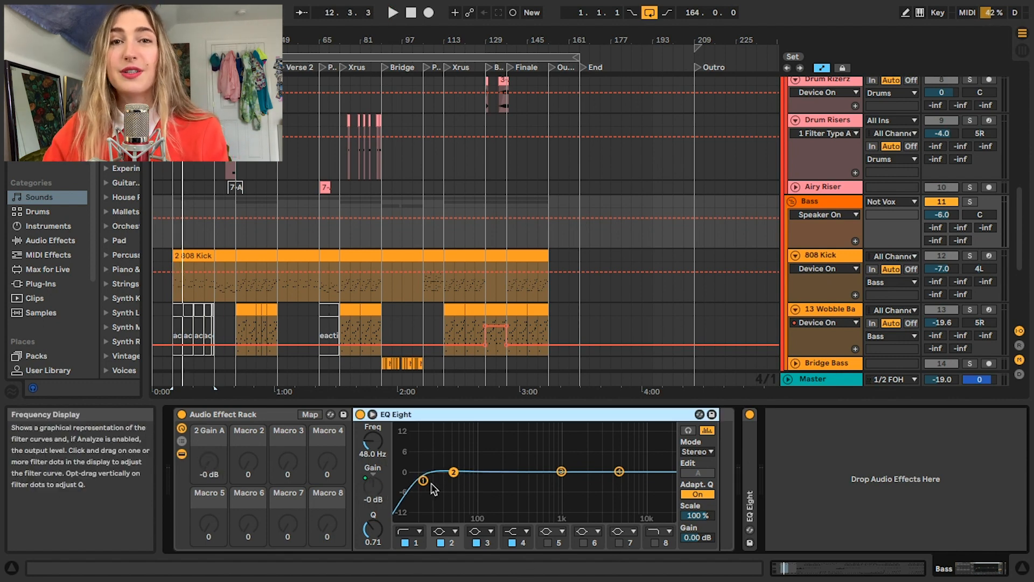
Examine the 808 Kick instrument's sample settings, expand its sidechained Compressor and play from 9.1.1 to check the gain reduction.
click(824, 256)
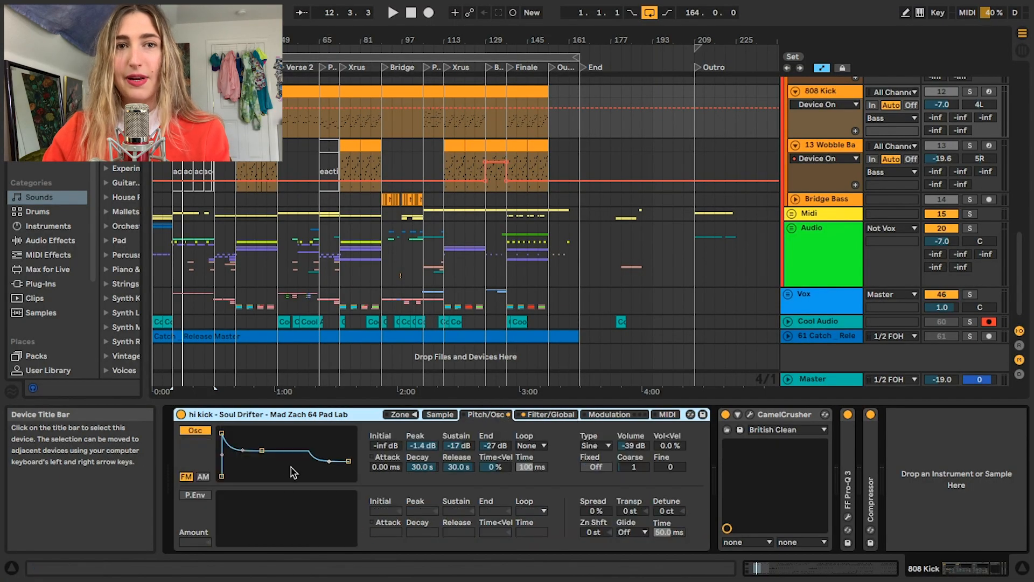
click(438, 414)
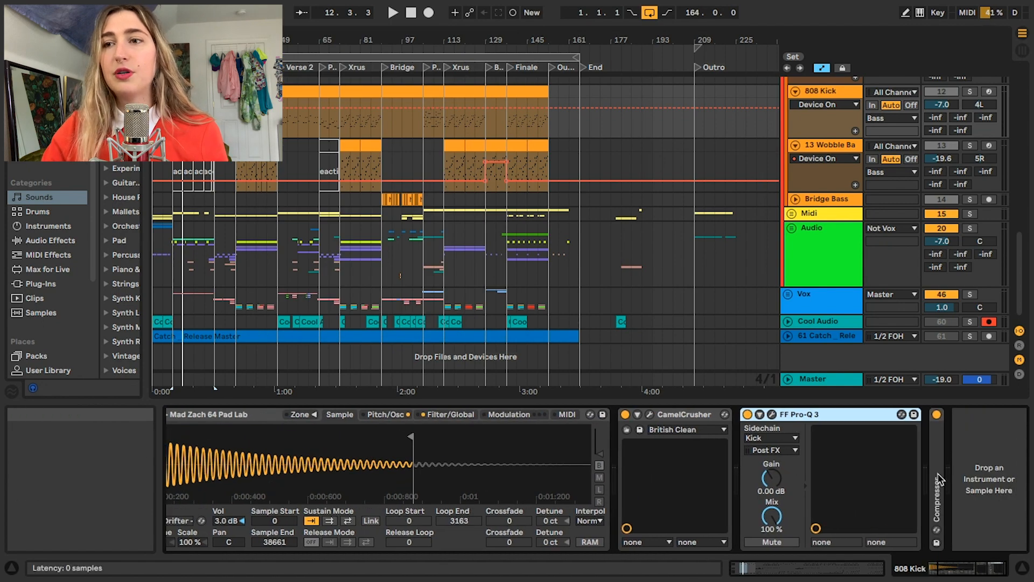
double_click(937, 498)
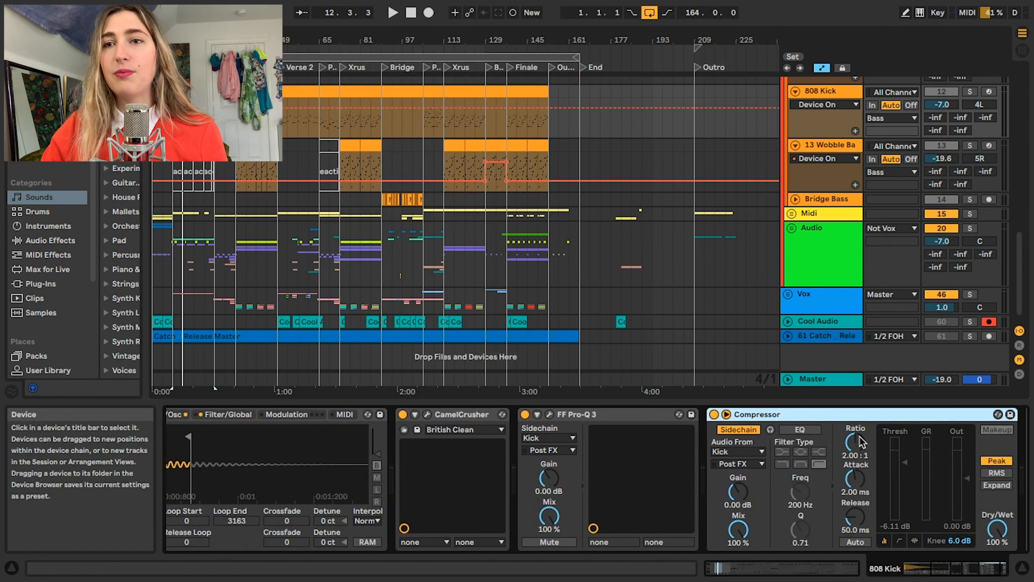
key(space)
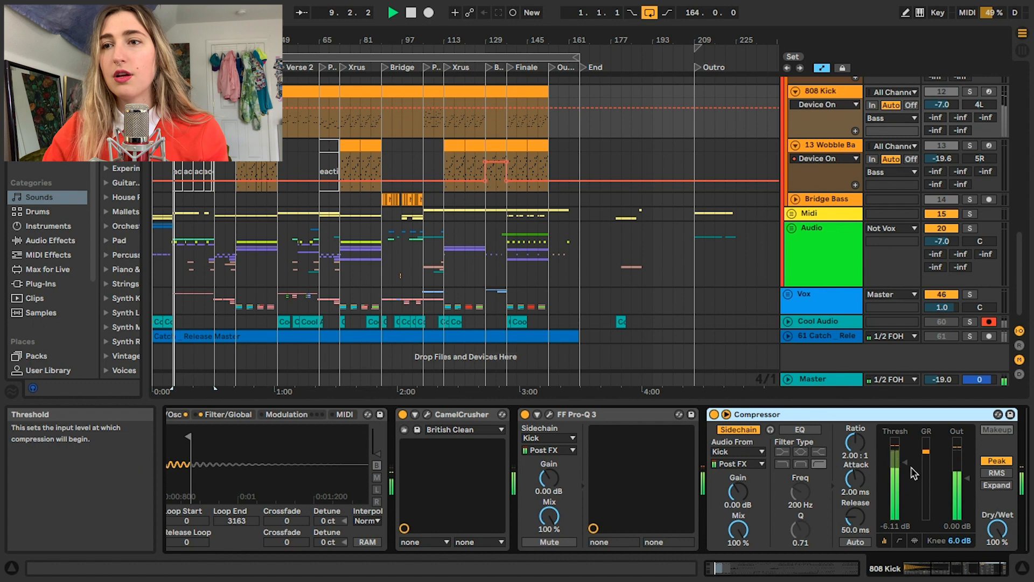
Play the Wobble Bass soloed with the 808 Kick from 73.1.1 and turn off the solos.
click(832, 178)
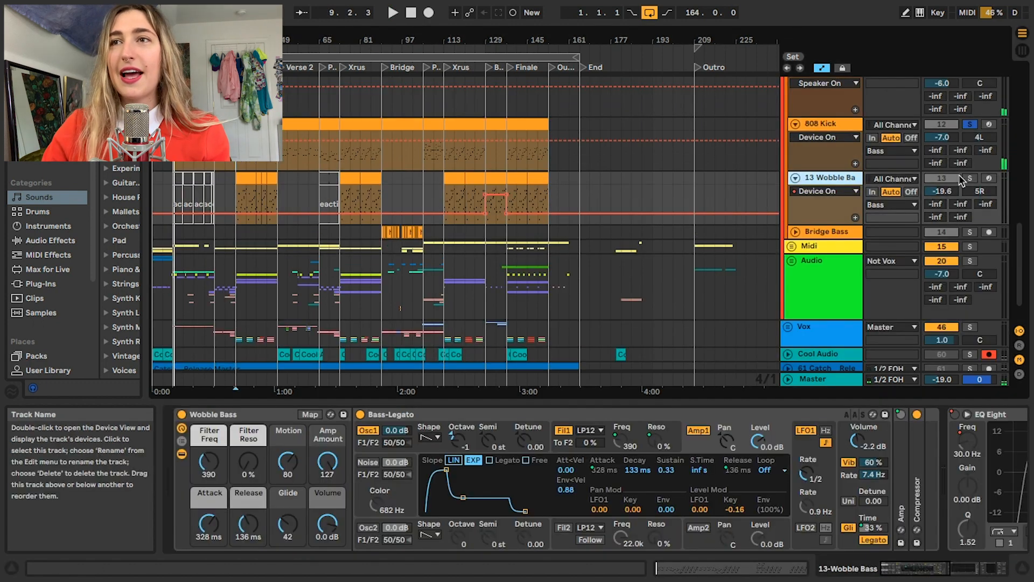
click(970, 179)
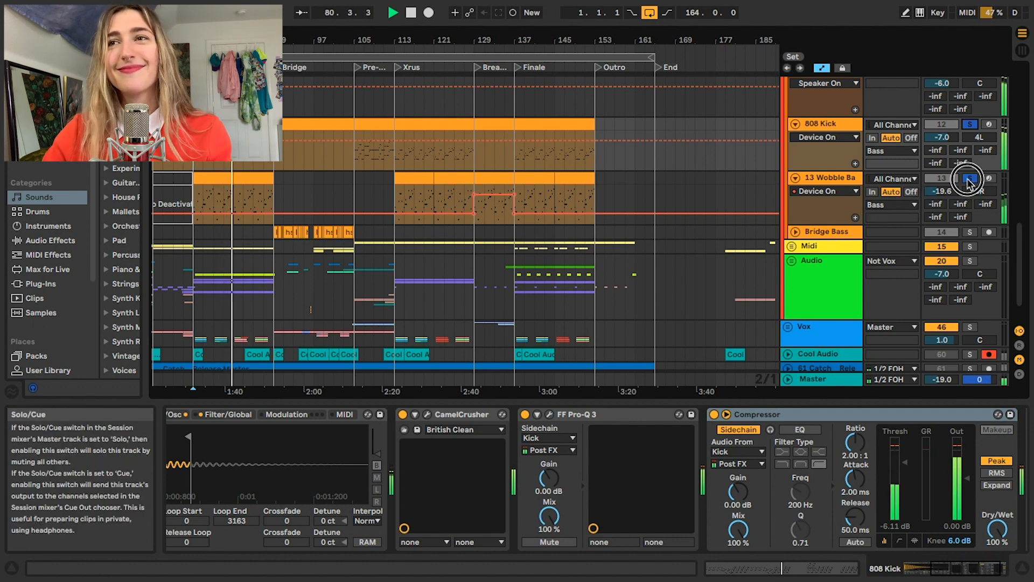
click(970, 180)
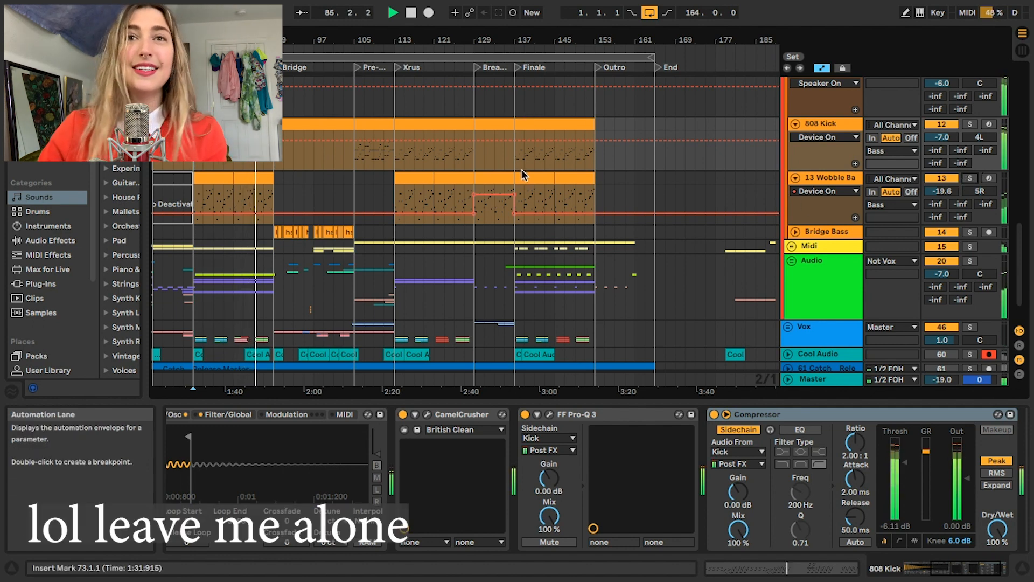
Solo the 808 Kick with the Wobble Bass and play the breakdown to examine the Wobble Bass EQ Eight filter.
click(970, 124)
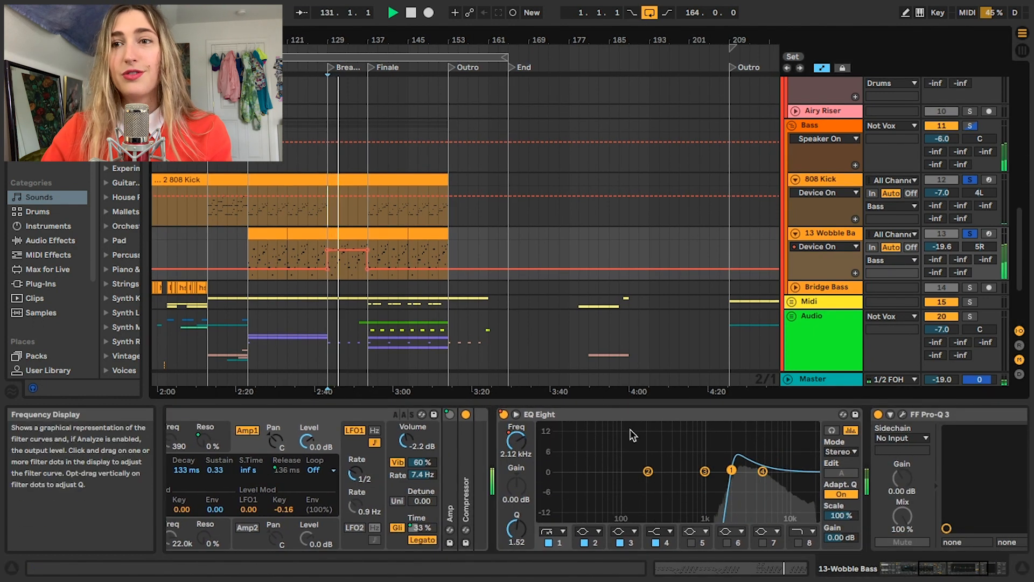
click(970, 234)
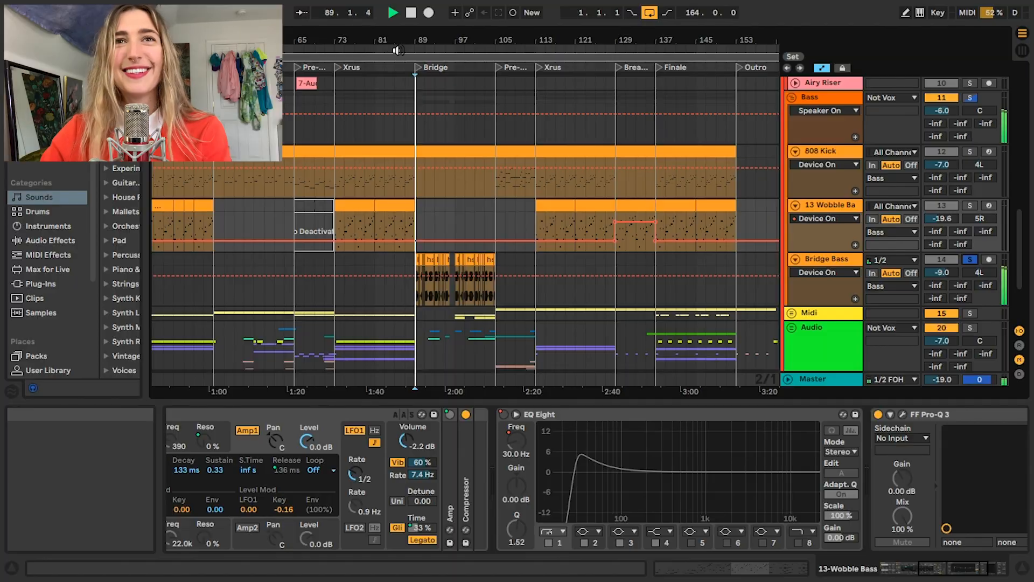
Play the Bridge Bass from 89.1.1, comparing it soloed and in the full mix, and stop playback.
drag(389, 55, 508, 281)
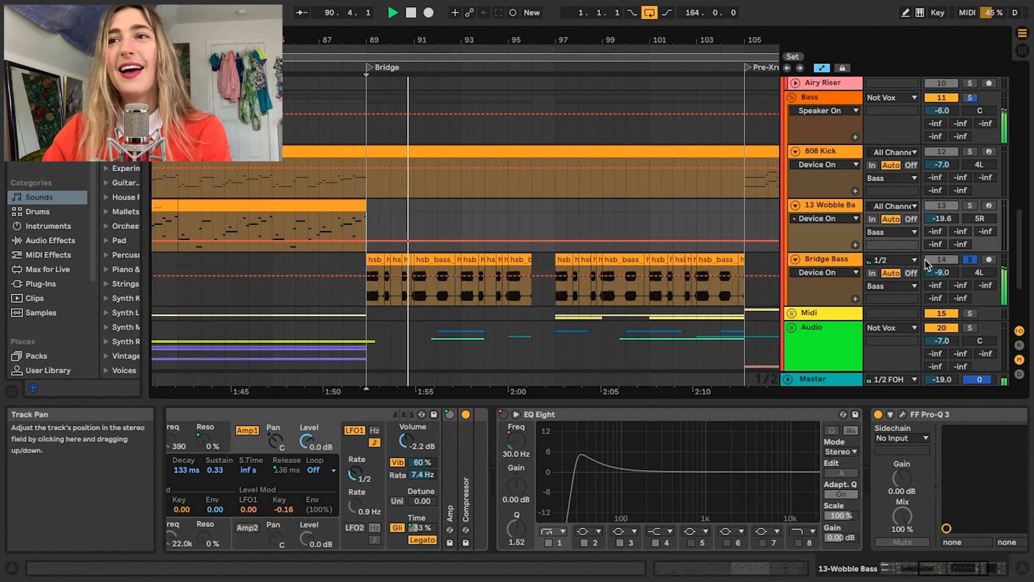
click(969, 259)
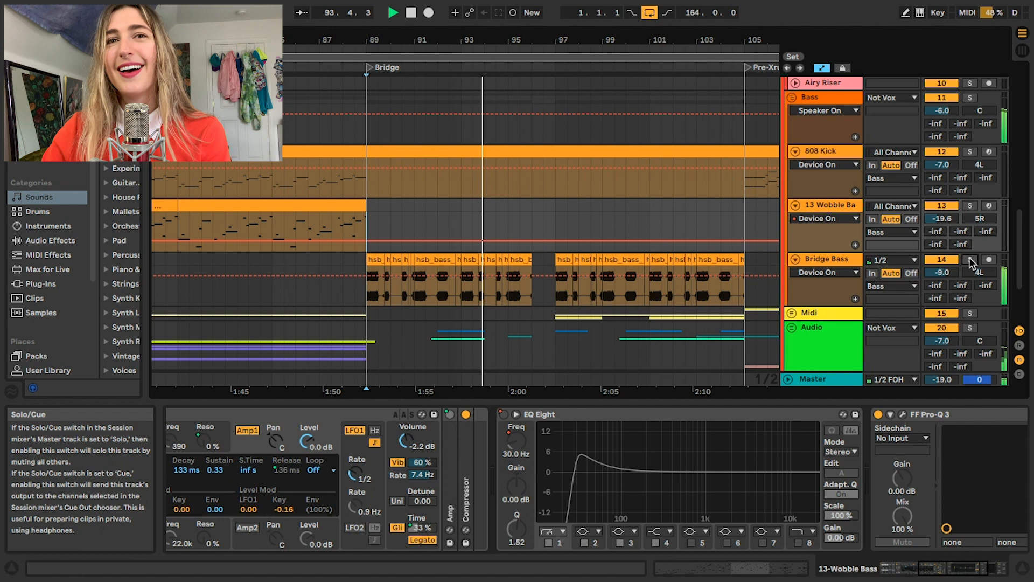
click(970, 261)
key(space)
Extend the hsb_bass_70_roar_F clip at 95.1.1 to bar 101, play it soloed, and trim its end back to 96.1.1.
mouse_move(370, 259)
mouse_down()
mouse_move(339, 258)
mouse_move(365, 260)
mouse_up()
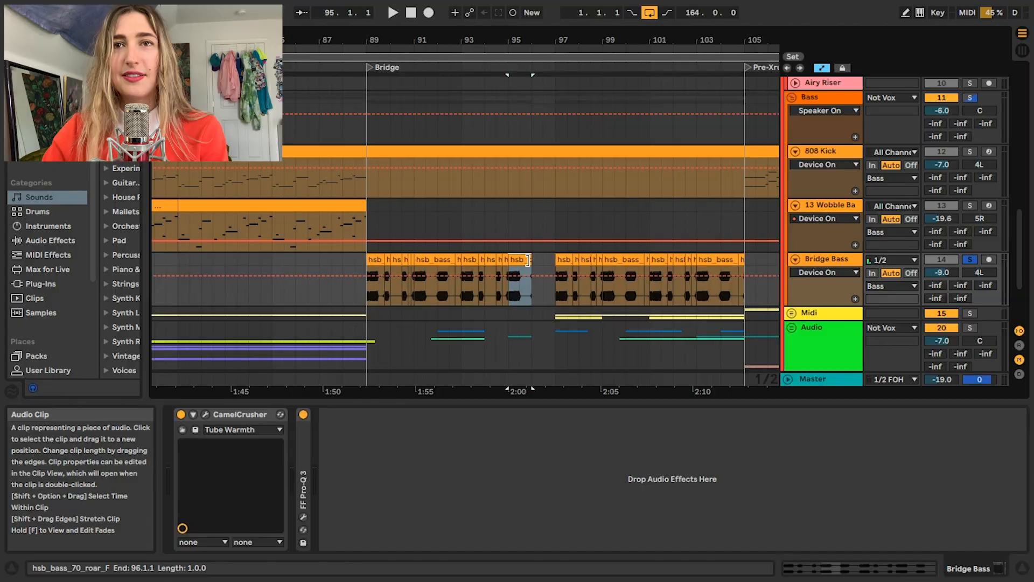
click(858, 263)
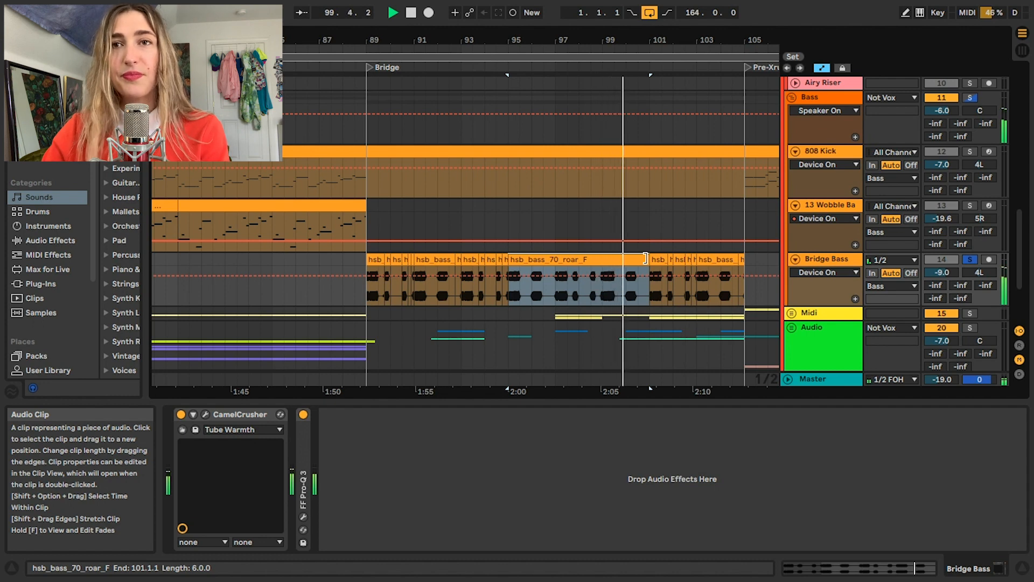
key(space)
drag(645, 258, 534, 259)
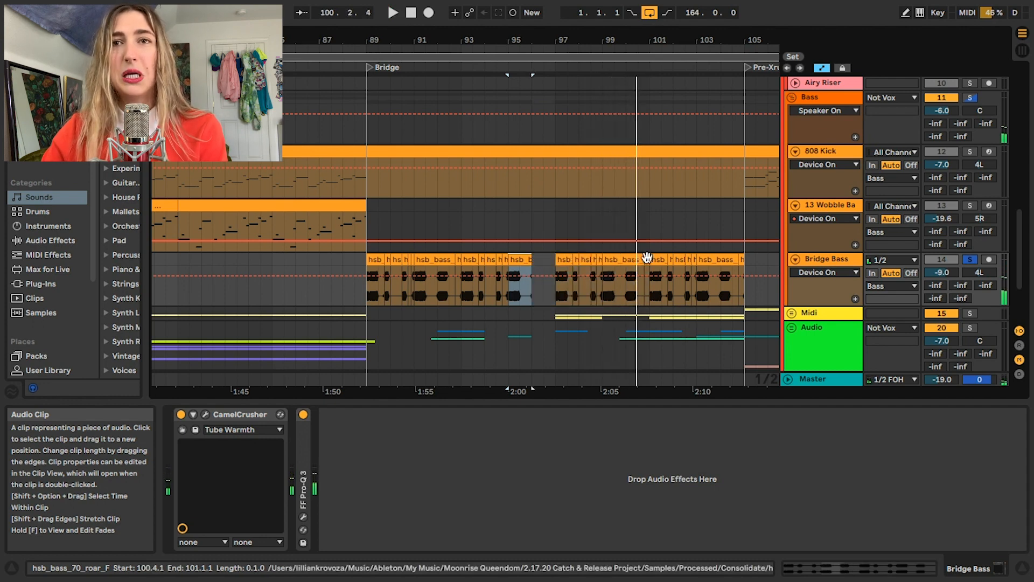
click(373, 259)
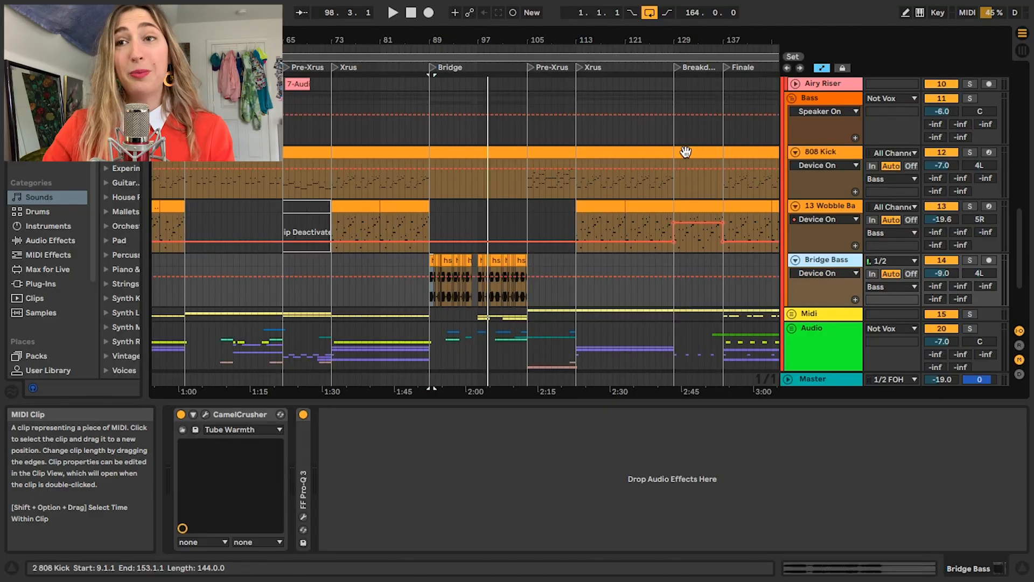
Unfold the Midi group and play the Vocal Chops track soloed from 105.1.1.
scroll(538, 215, down, 2)
click(792, 273)
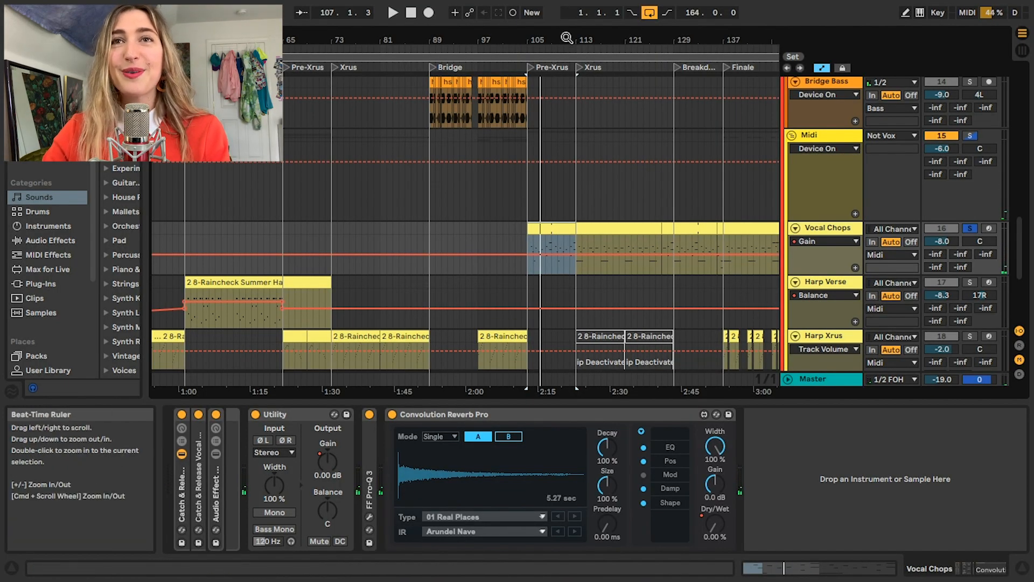
drag(568, 37, 568, 21)
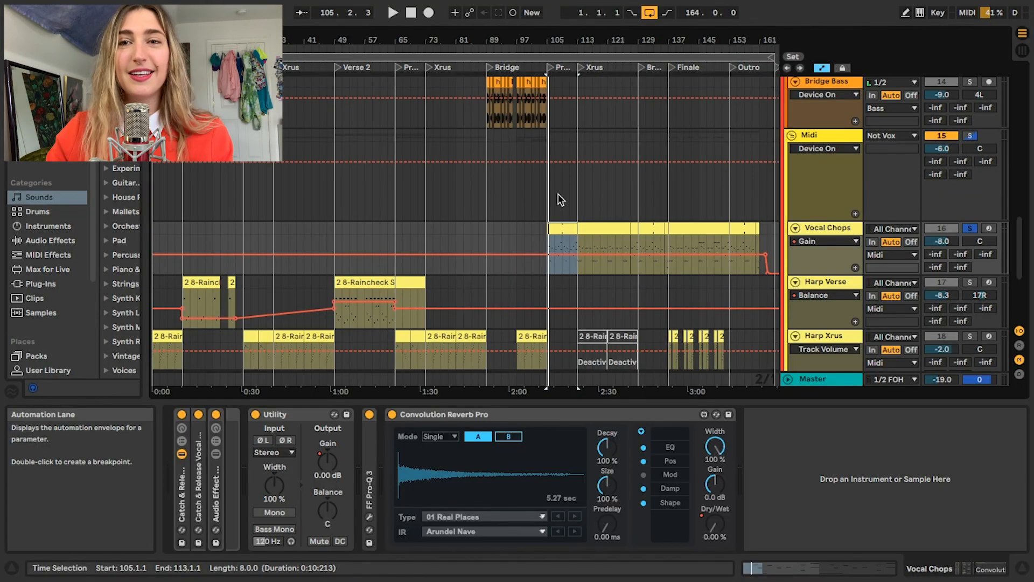
key(space)
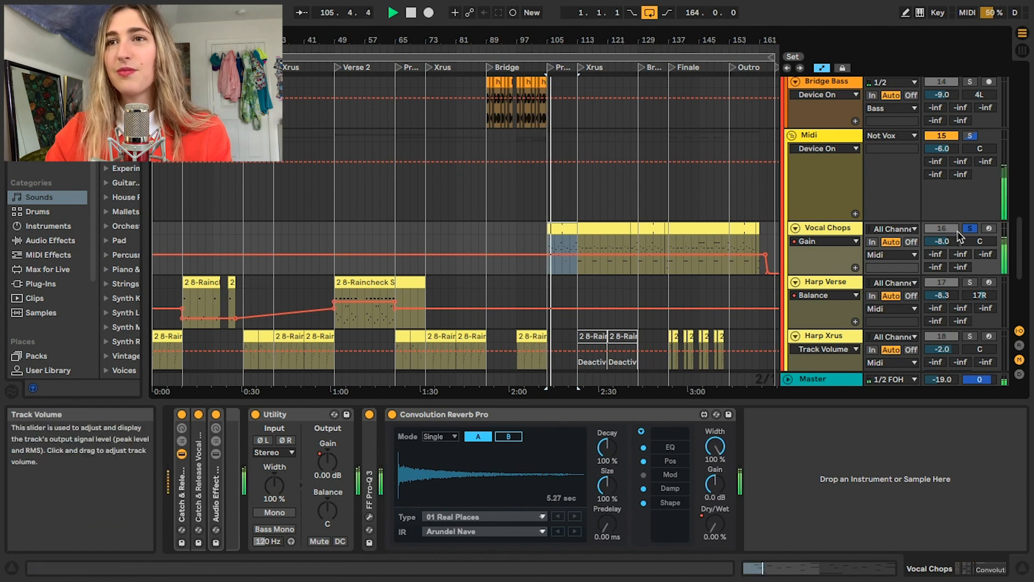
Expand the Catch & Release Vocal Chops-1 sampler to examine its sample region, and arm the Vocal Chops track for live playing.
double_click(199, 465)
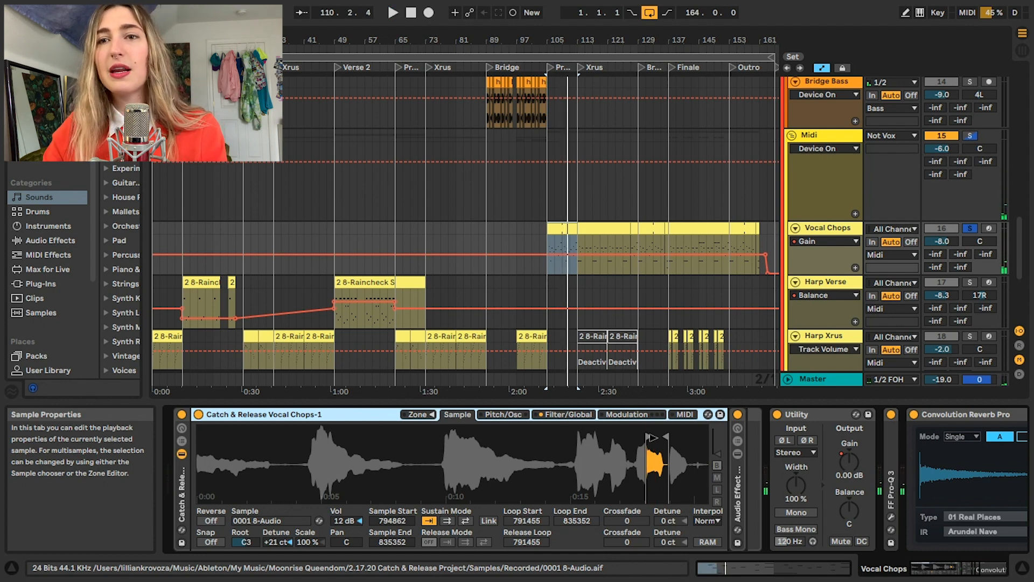
drag(653, 438, 132, 452)
click(989, 228)
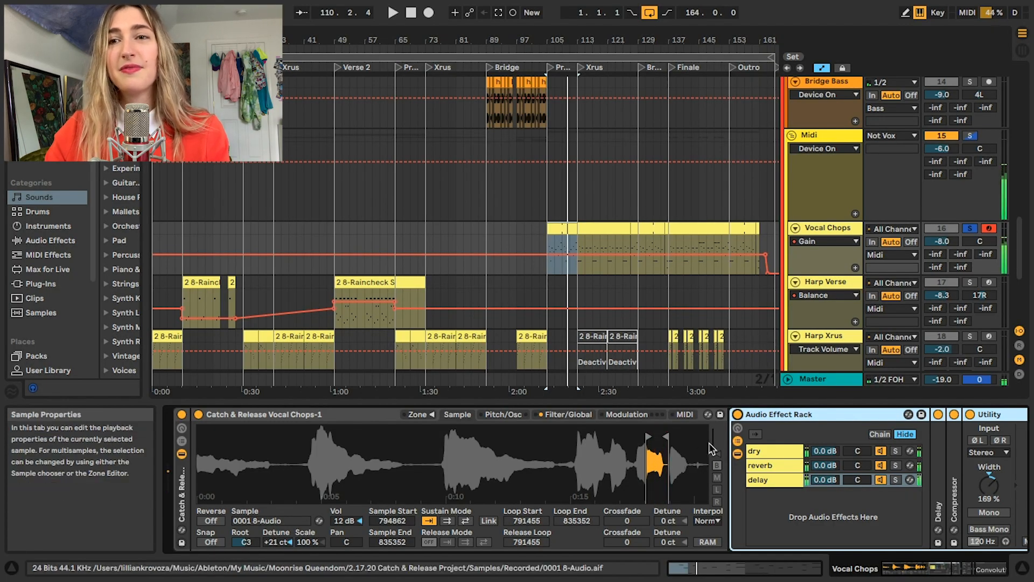
Examine the dry and reverb chains in the Vocal Chops Audio Effect Rack.
scroll(707, 447, right, 2)
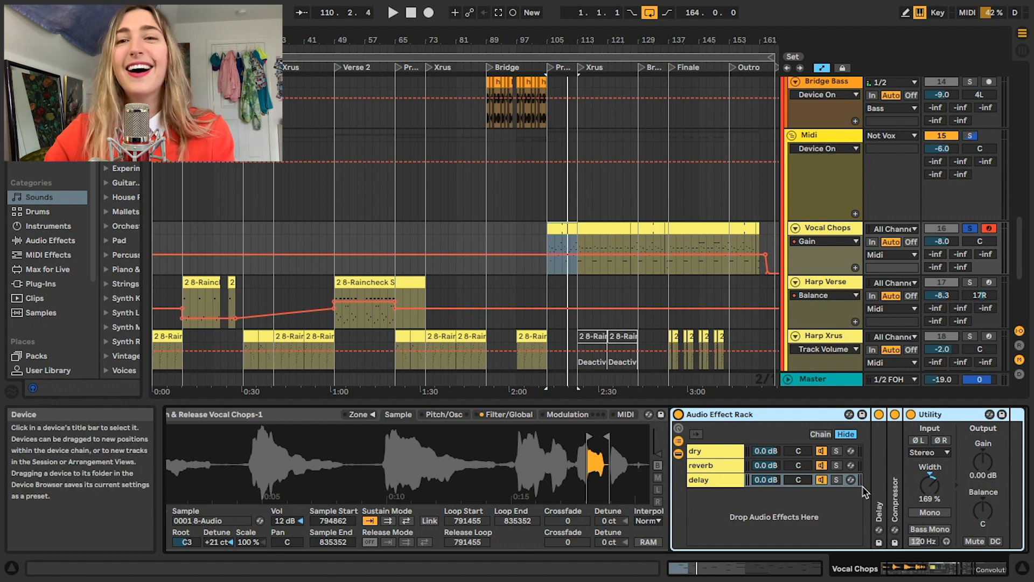
click(713, 465)
scroll(711, 466, right, 2)
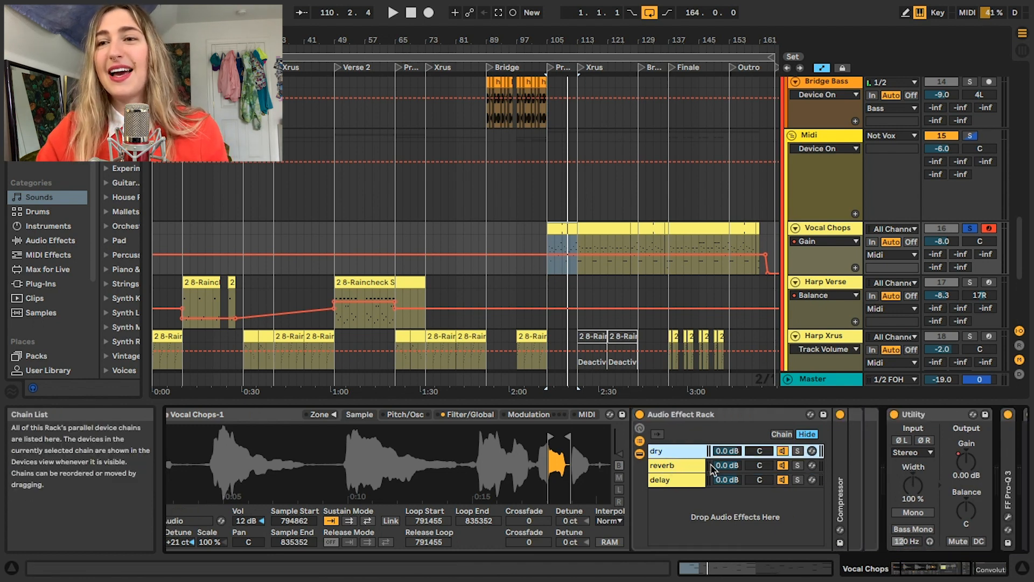
scroll(701, 473, left, 3)
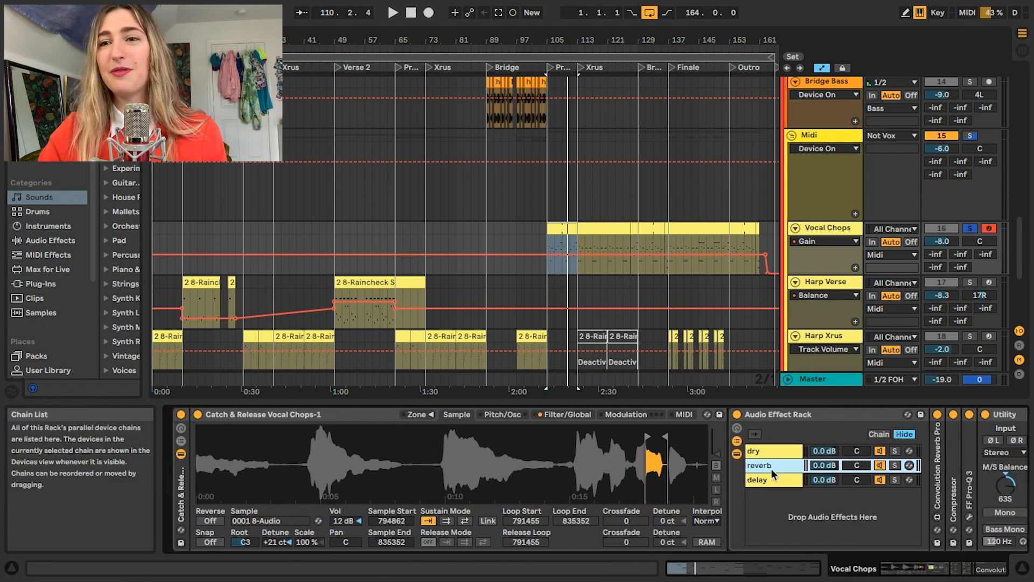
Examine the imported impulse responses available in the reverb chain's Convolution Reverb Pro, keeping Arundel Nave selected.
scroll(768, 484, right, 5)
click(716, 532)
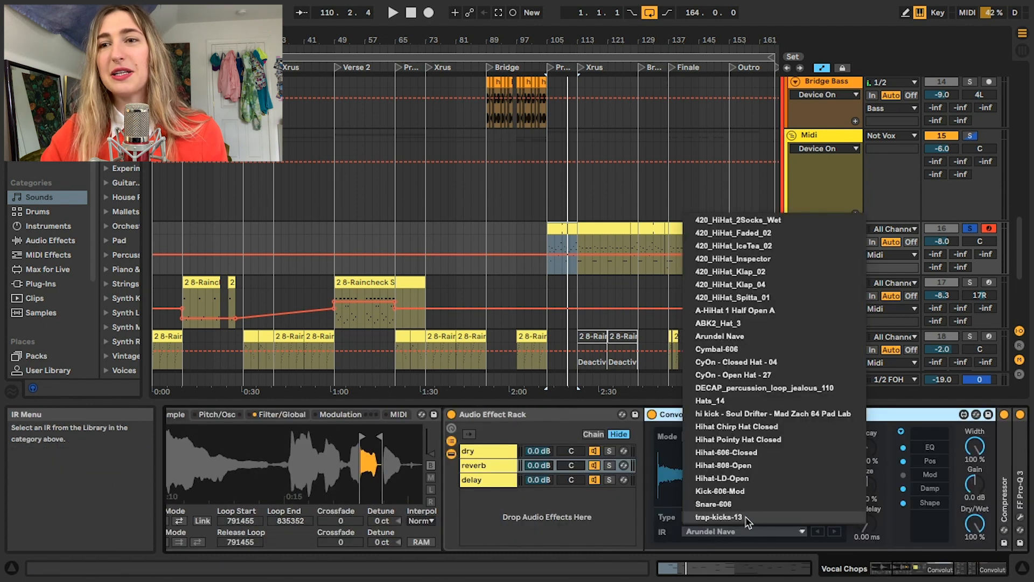
click(877, 540)
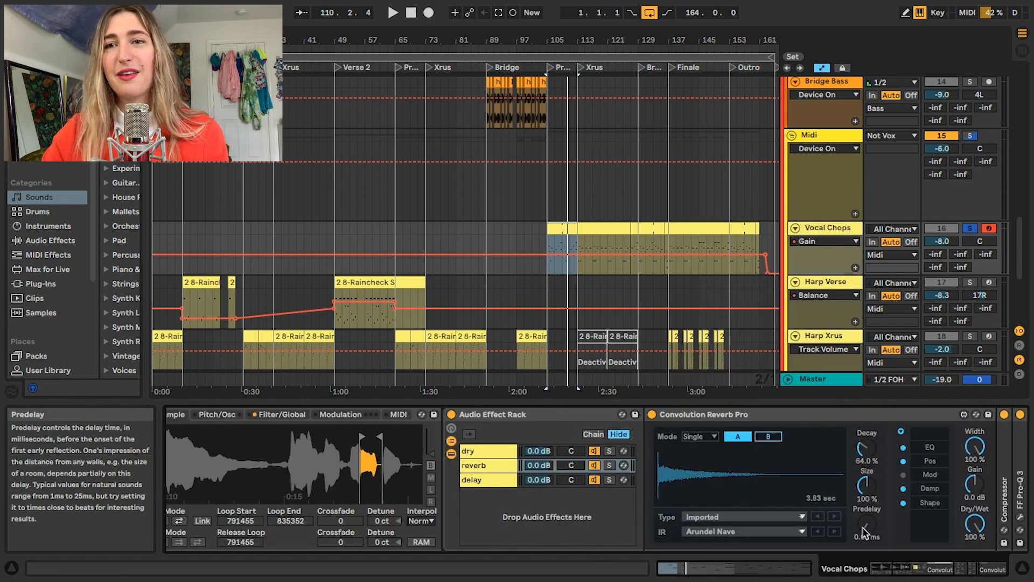
click(717, 531)
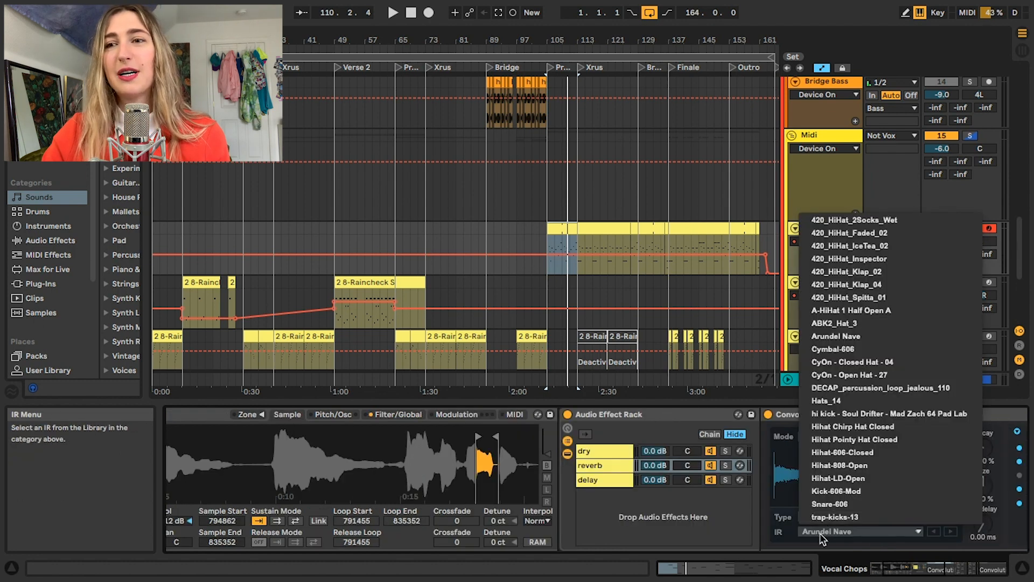
click(849, 546)
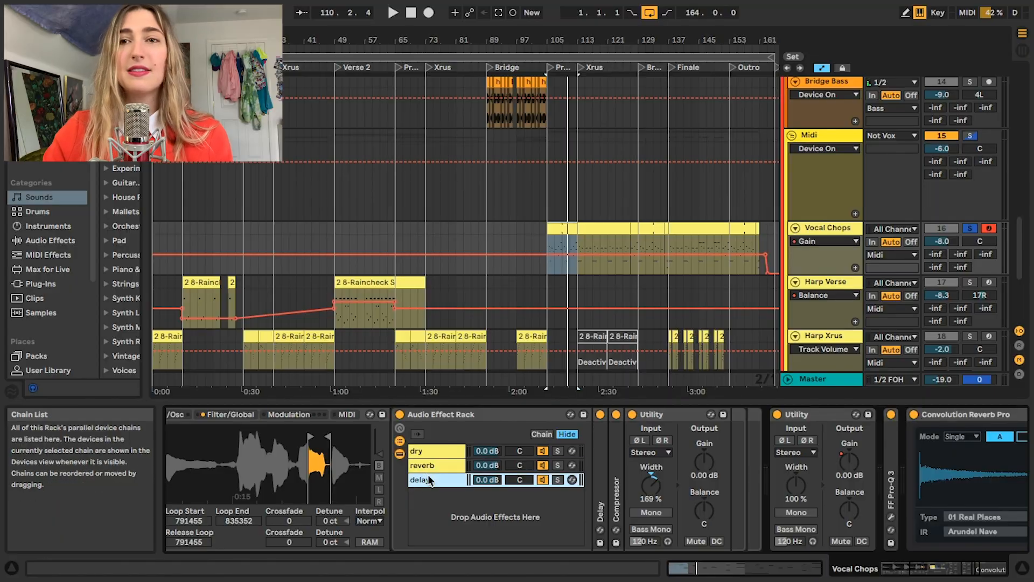
Expand the Delay device in the Vocal Chops rack's delay chain.
scroll(584, 455, left, 5)
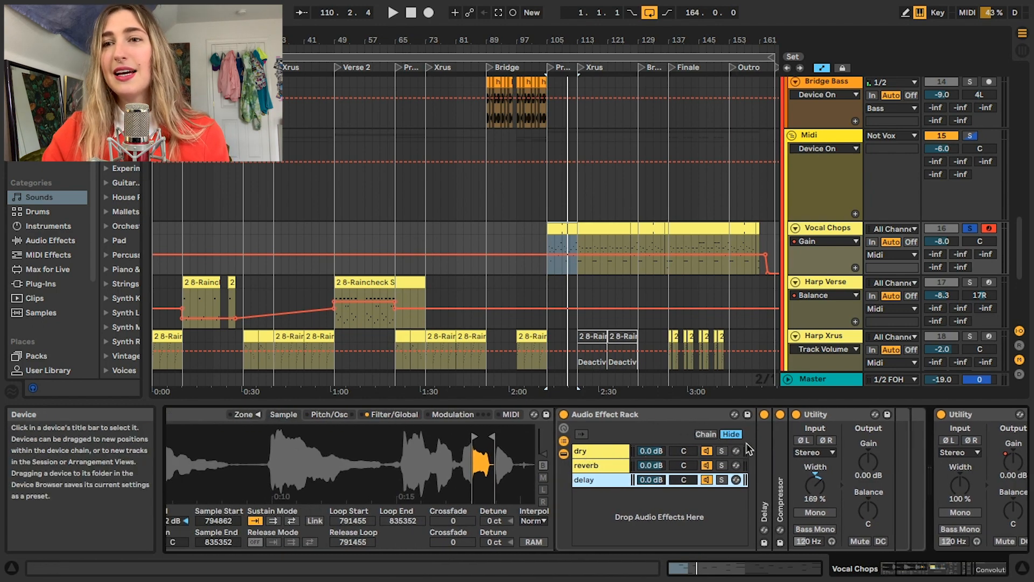
click(764, 448)
click(764, 448)
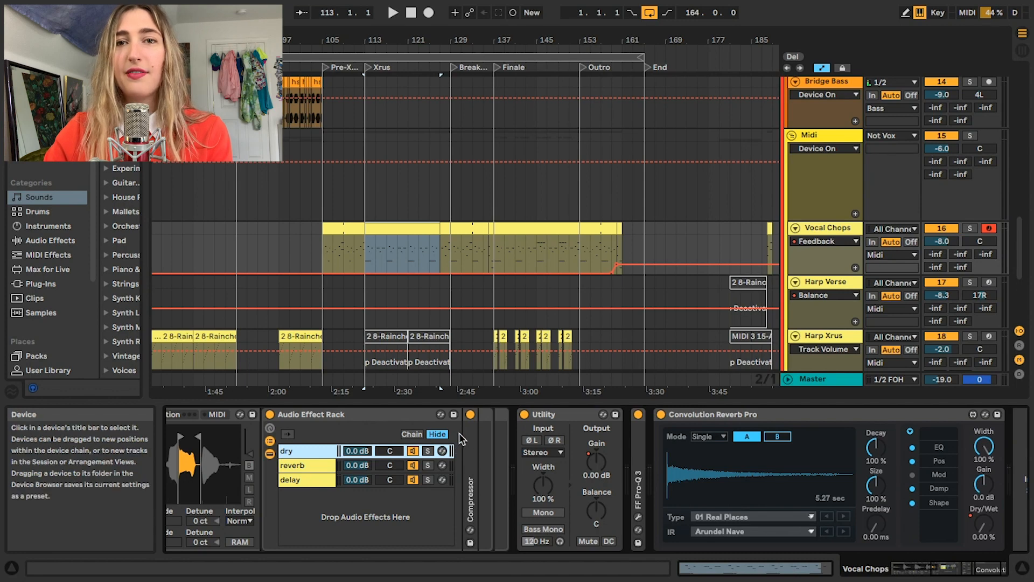
Expand the dry chain's Compressor, then examine the reverb chain's Convolution Reverb Pro, sidechained Compressor and FF Pro-Q 3 curve.
double_click(469, 438)
click(306, 465)
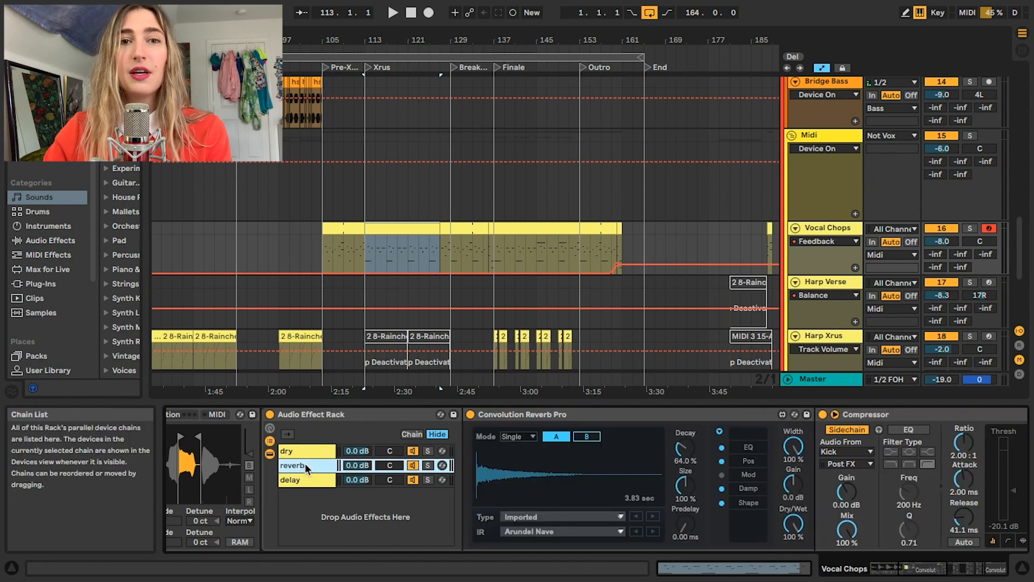
click(517, 414)
scroll(619, 473, right, 3)
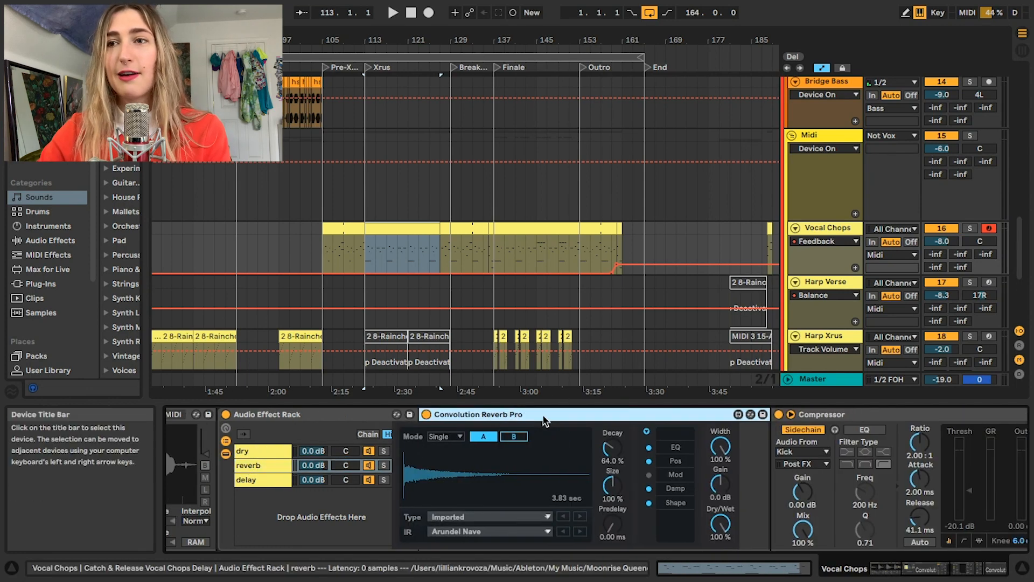
scroll(743, 491, right, 6)
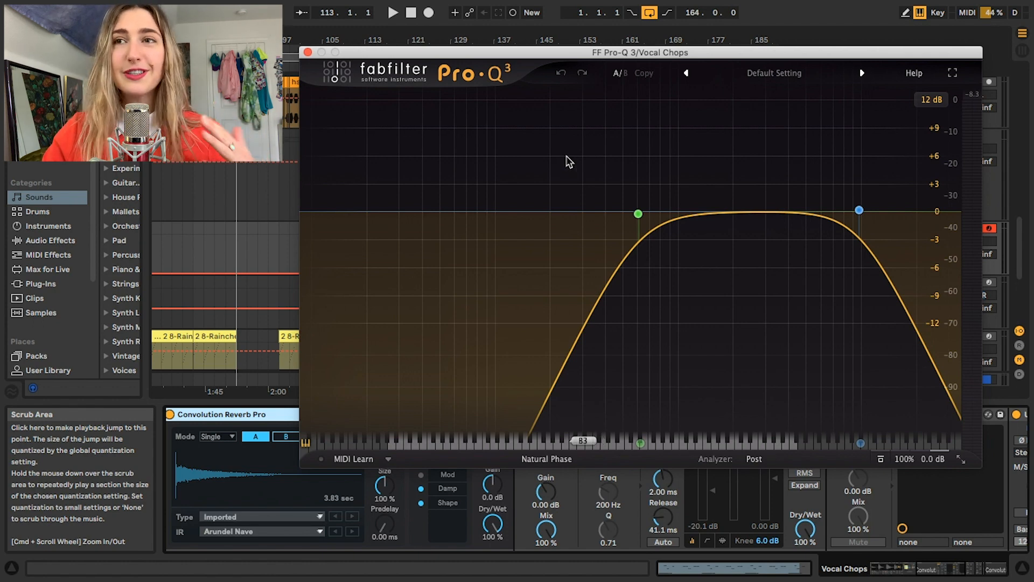
drag(670, 53, 0, 80)
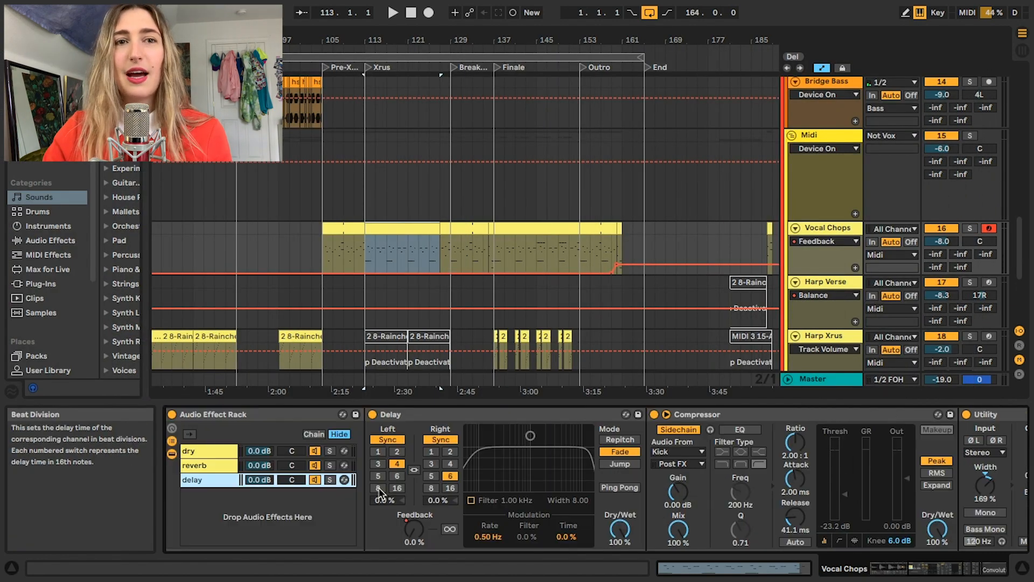
Examine the delay chain's Delay, sidechained Compressor and Utility width setting.
scroll(560, 491, right, 5)
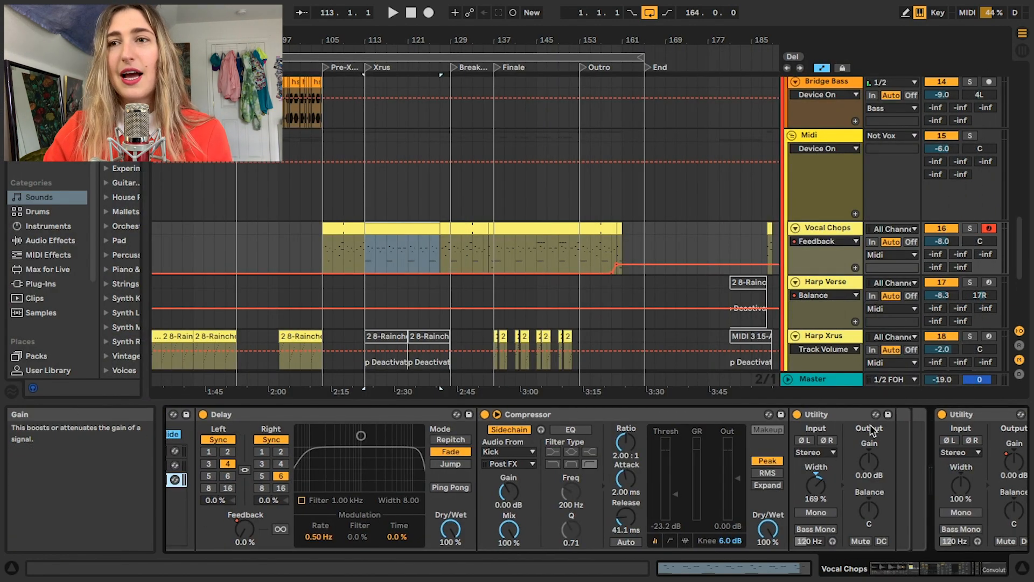
right_click(814, 486)
click(815, 488)
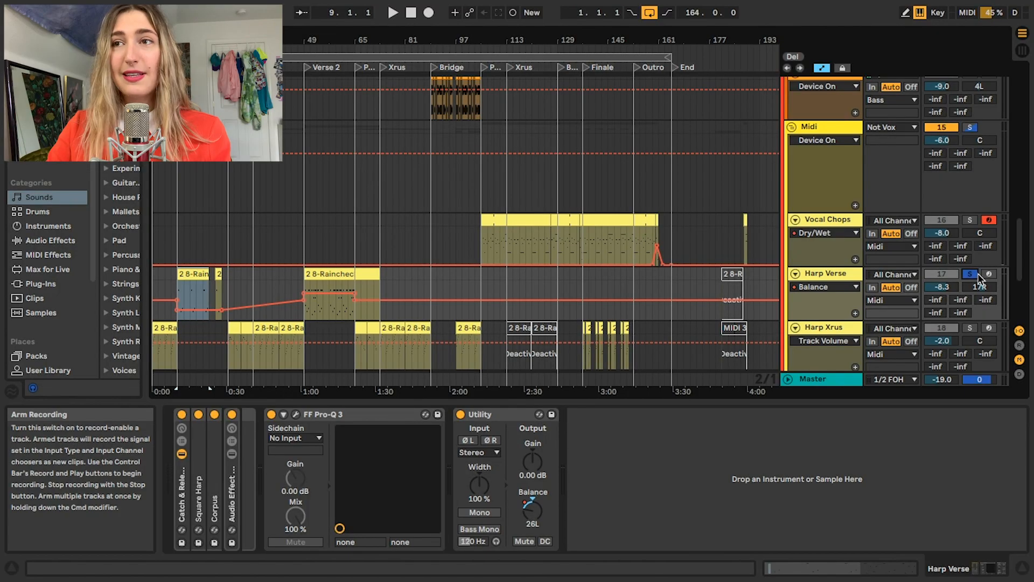
Play the Harp Verse from 9.1.1, switching its solo off and on to compare it with the full mix.
click(971, 274)
key(space)
drag(668, 41, 670, 198)
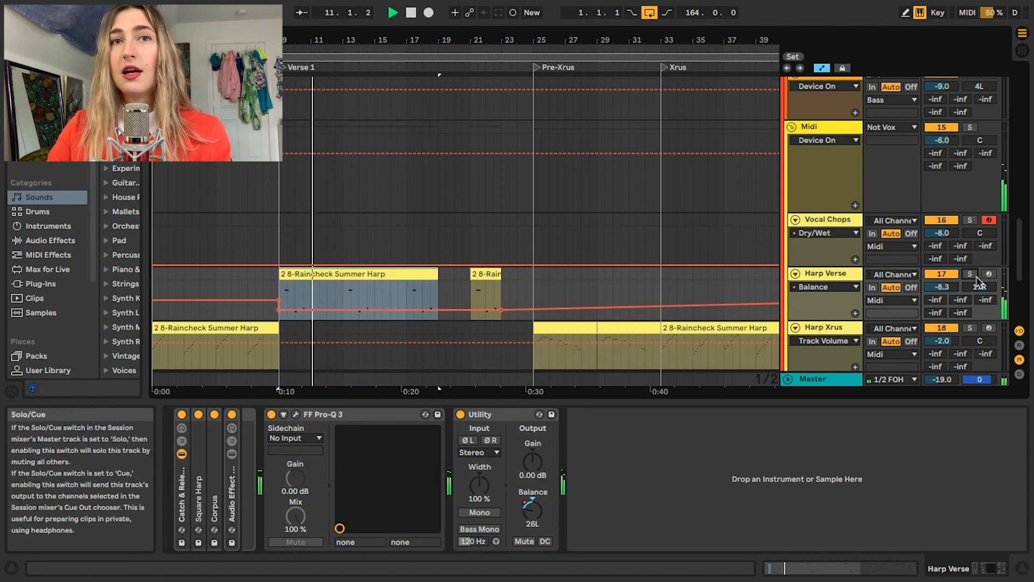
click(970, 276)
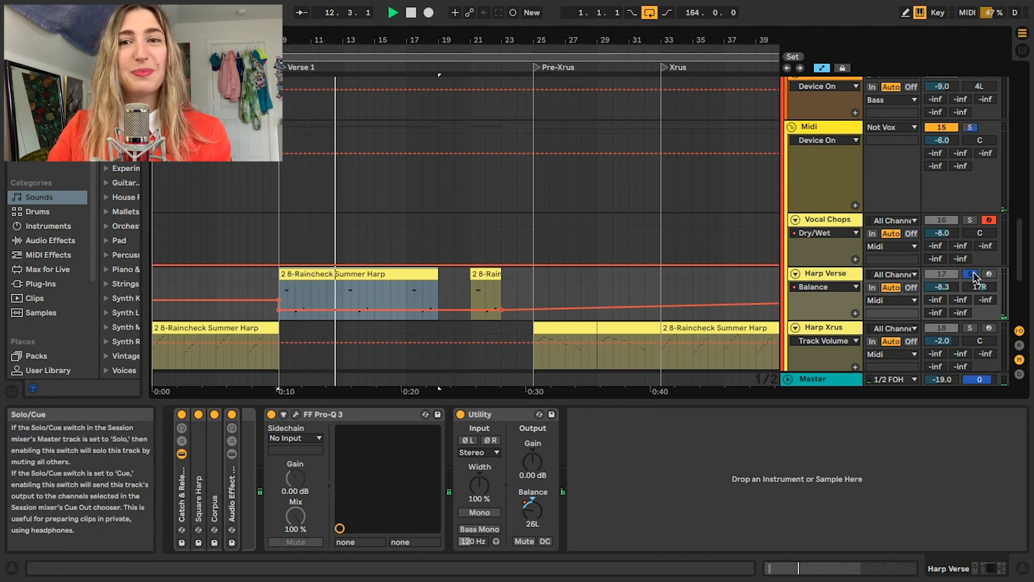
click(972, 275)
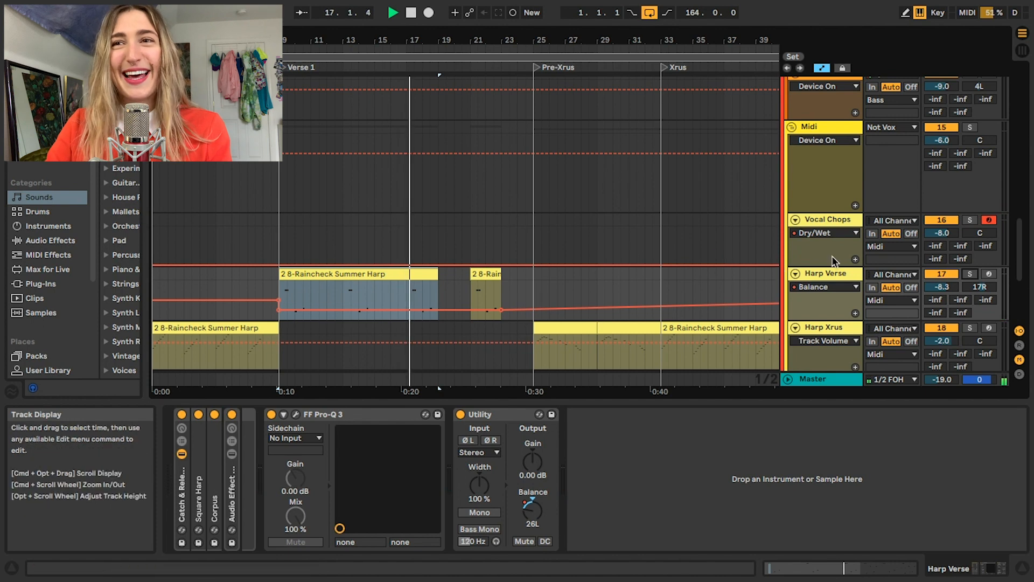
Stop playback and expand the Harp Verse track's Square Harp and Corpus devices to examine their settings and the rest of its chain.
click(237, 498)
key(space)
double_click(199, 491)
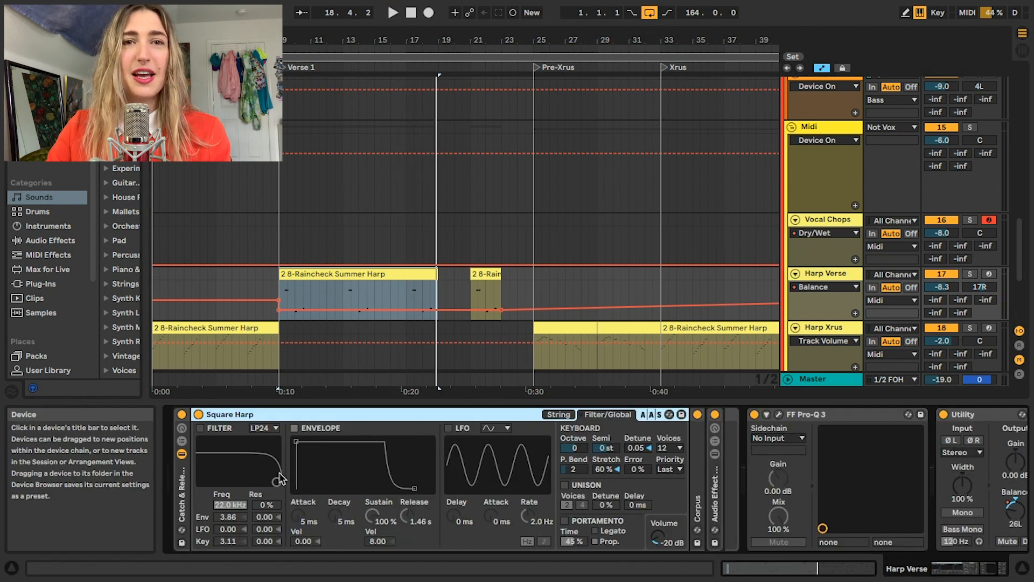
double_click(698, 475)
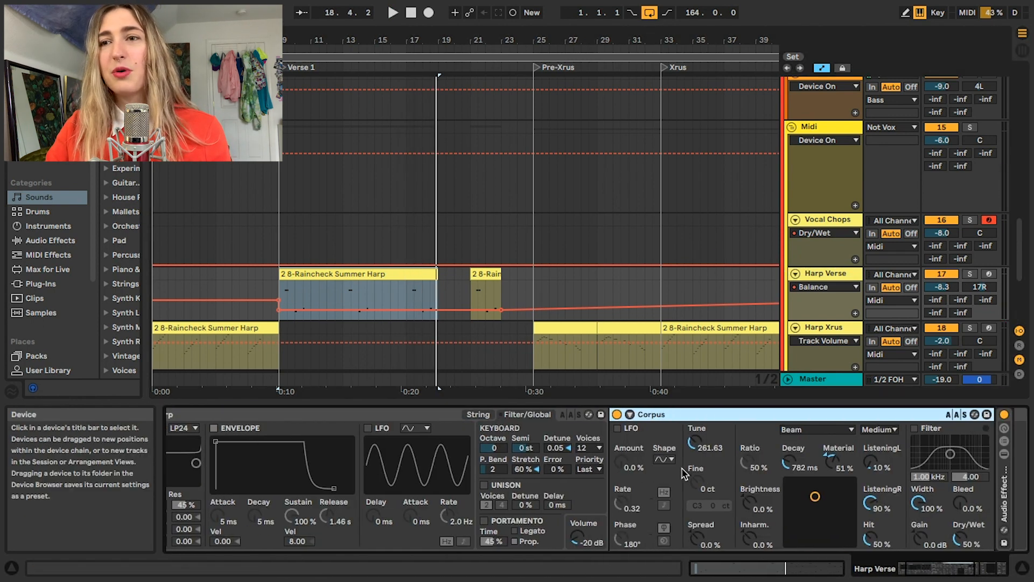
scroll(430, 462, left, 5)
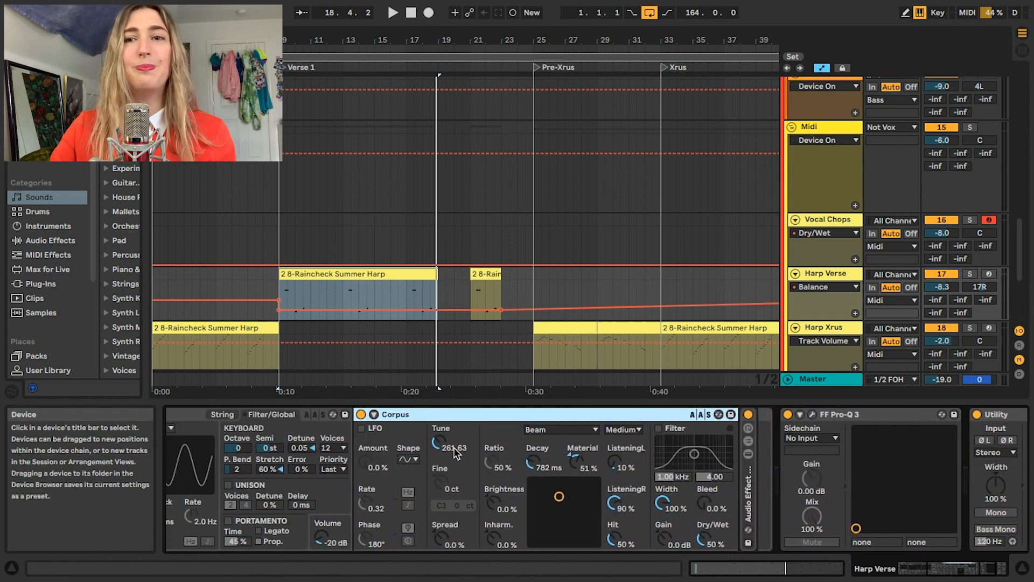
double_click(731, 483)
scroll(731, 483, right, 5)
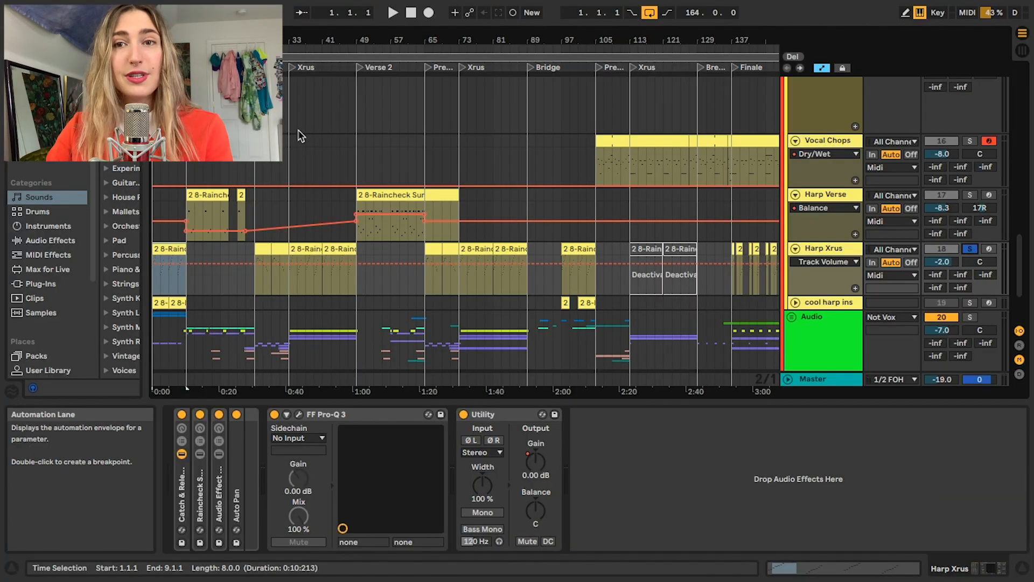
Play the intro from 1.1.1 with Harp Xrus soloed, and open its first clip in an enlarged note editor.
drag(171, 40, 299, 40)
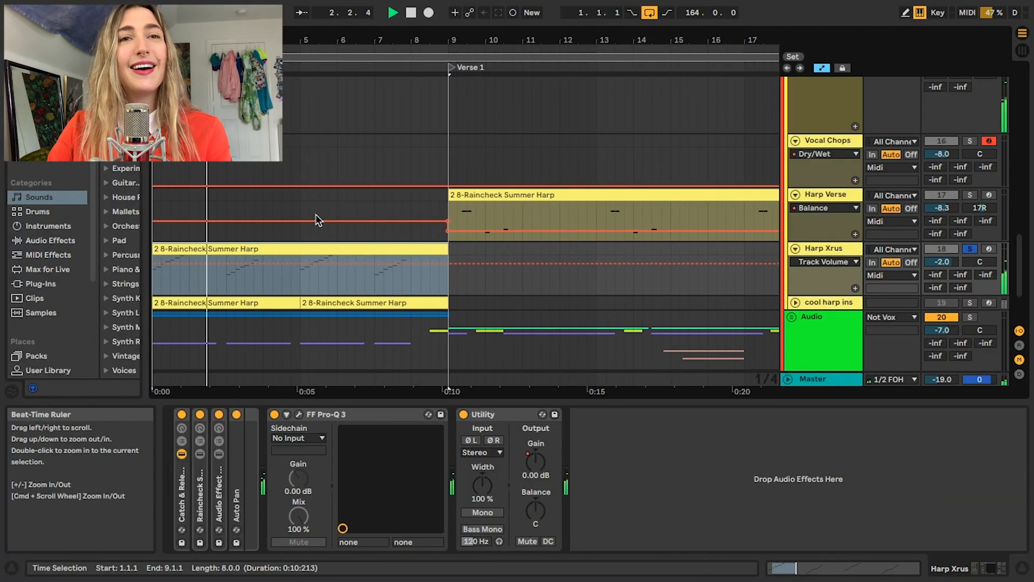
click(300, 248)
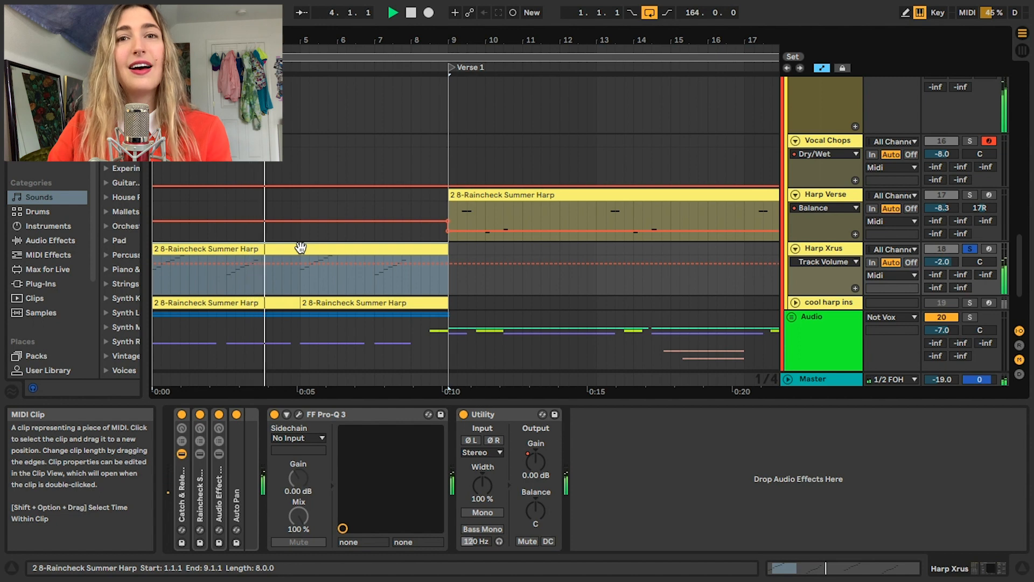
double_click(300, 248)
drag(556, 401, 560, 216)
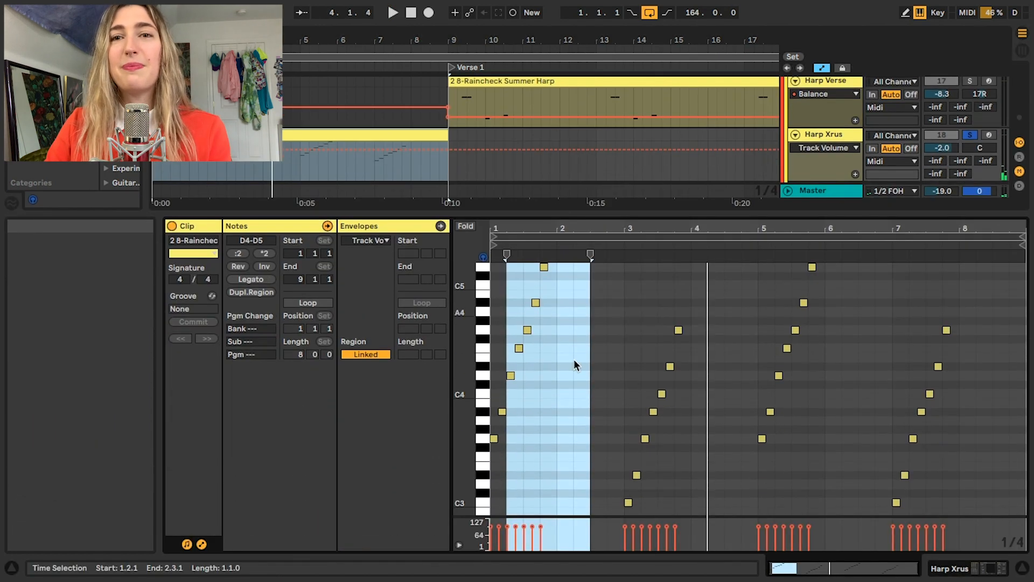
Examine the first rising arpeggio in bar 1 of the Harp Xrus clip by selecting its notes.
scroll(567, 419, up, 2)
drag(527, 402, 480, 372)
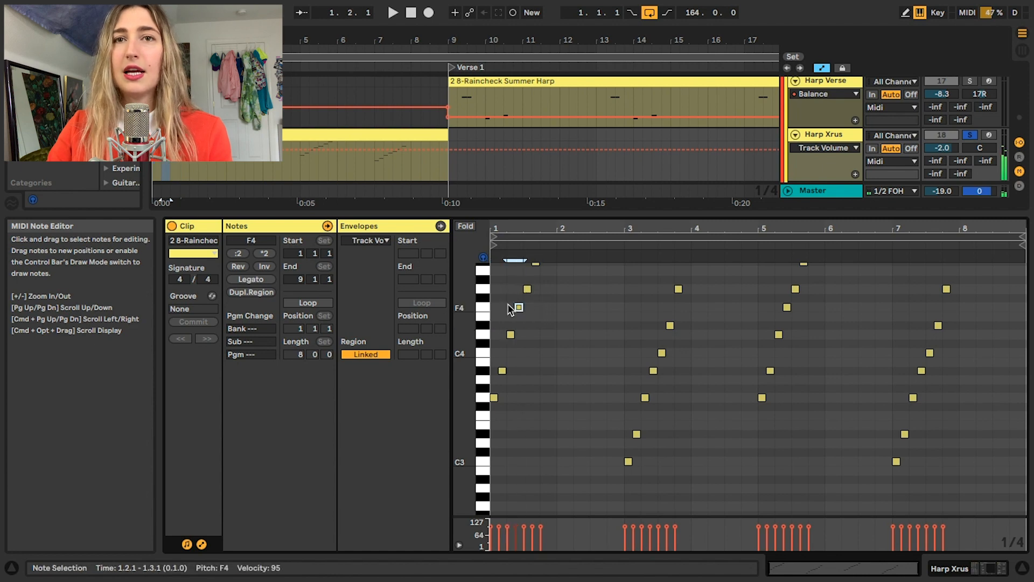
scroll(538, 295, up, 2)
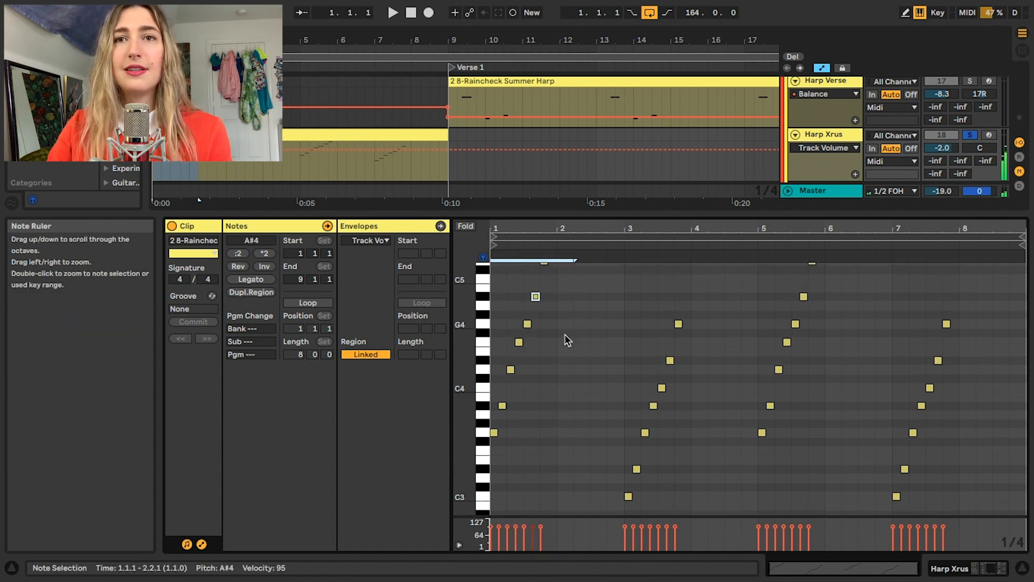
click(581, 358)
drag(499, 476, 574, 288)
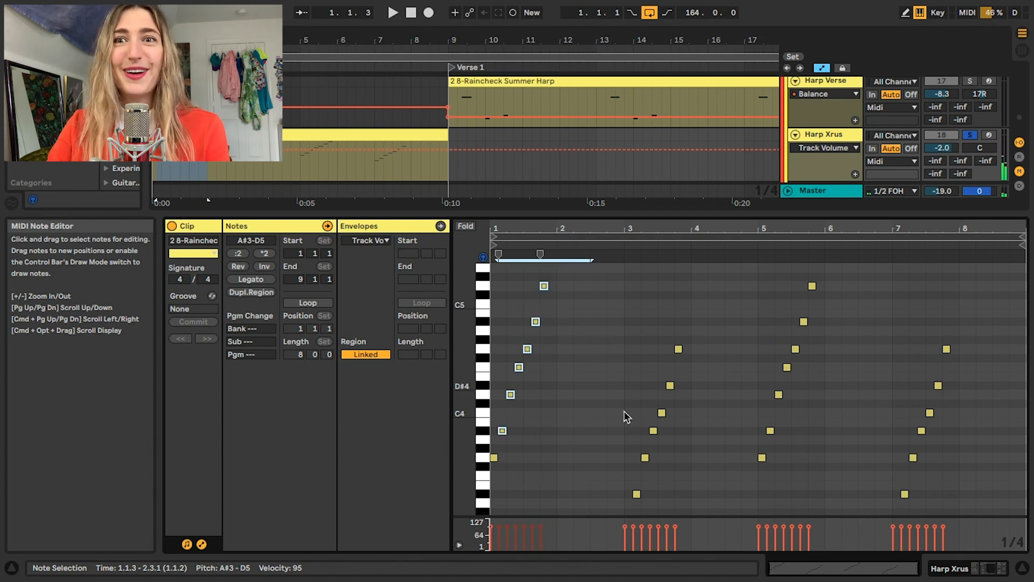
Examine the second arpeggio from bar 3 by selecting its C3 to G4 notes and its C3 starting note.
click(692, 452)
scroll(673, 463, down, 3)
drag(612, 489, 715, 258)
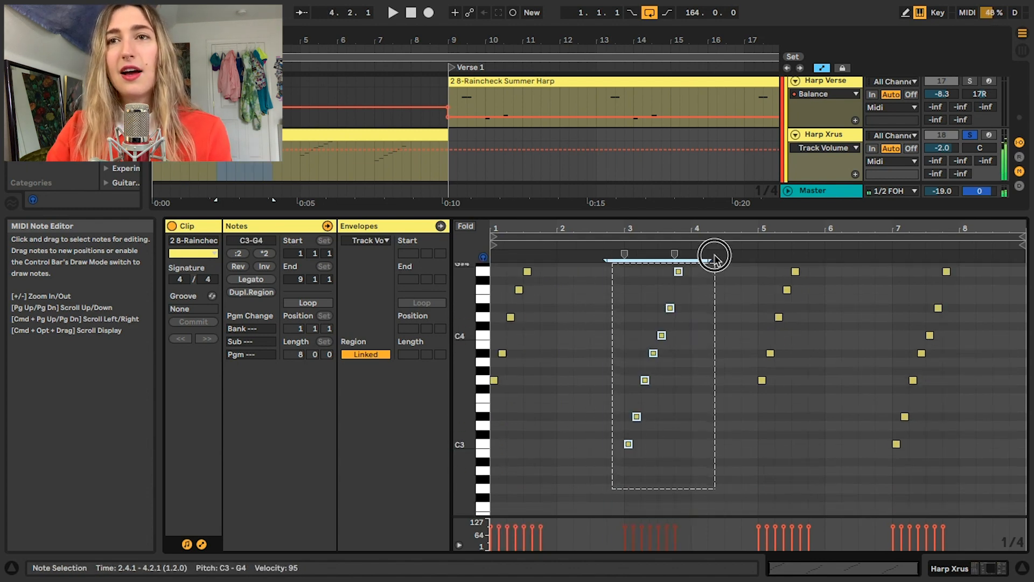
click(668, 471)
drag(655, 434, 608, 452)
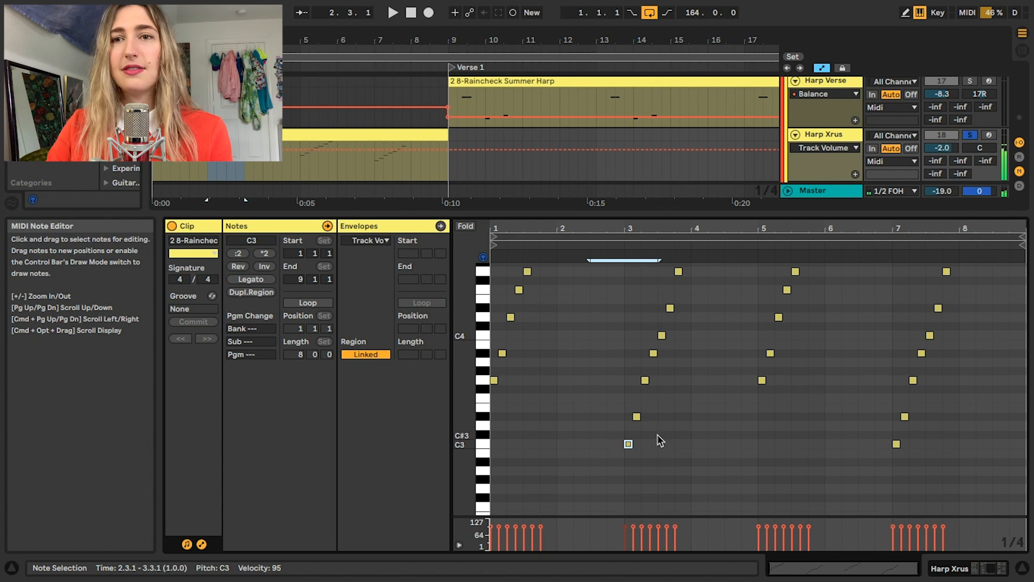
drag(667, 399, 646, 369)
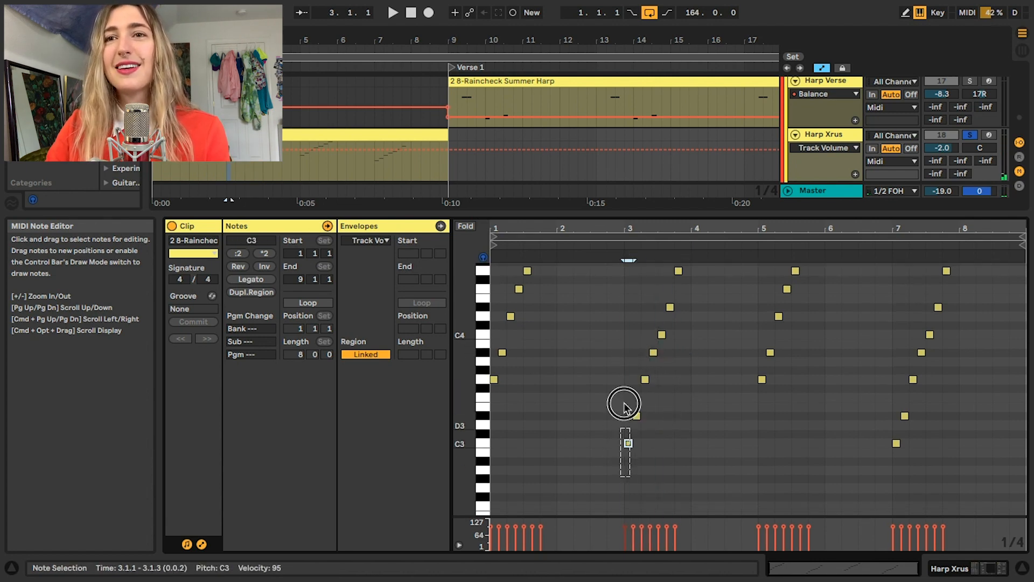
Examine the arpeggios starting in bars 5 and 7 by selecting their notes, and reduce the note editor's height.
drag(624, 404, 742, 215)
drag(737, 423, 838, 191)
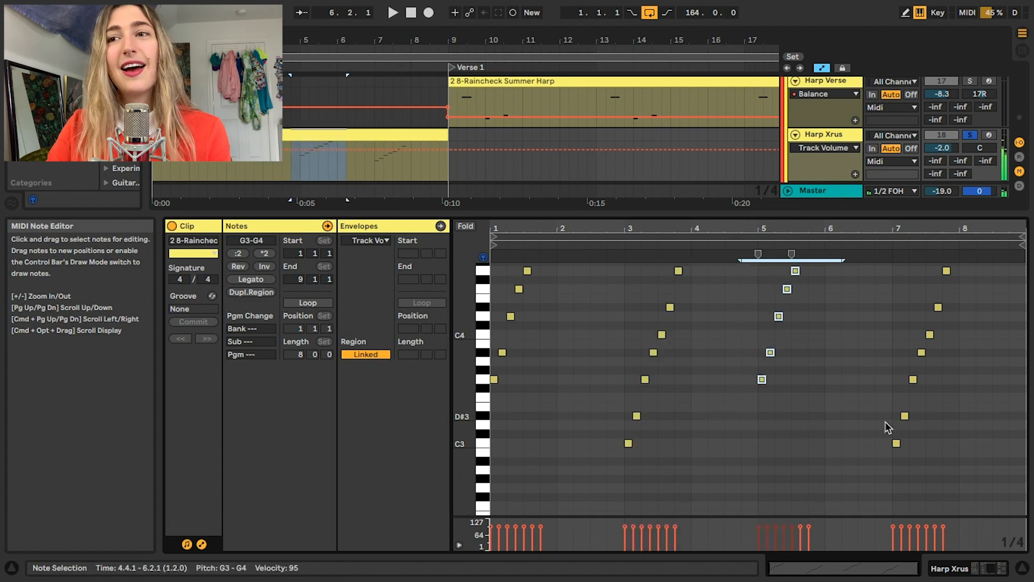
drag(859, 463, 1015, 253)
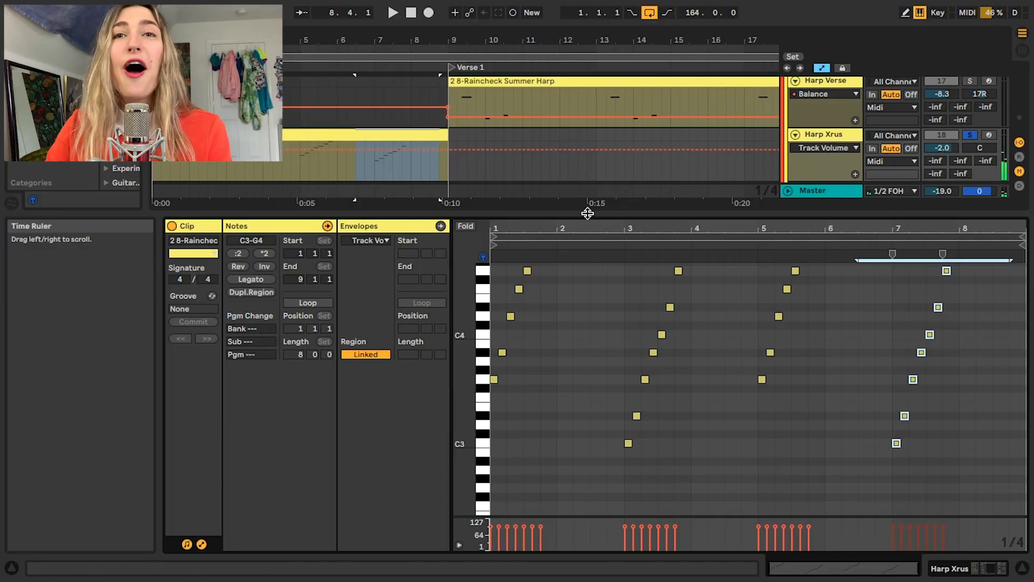
drag(573, 214, 545, 338)
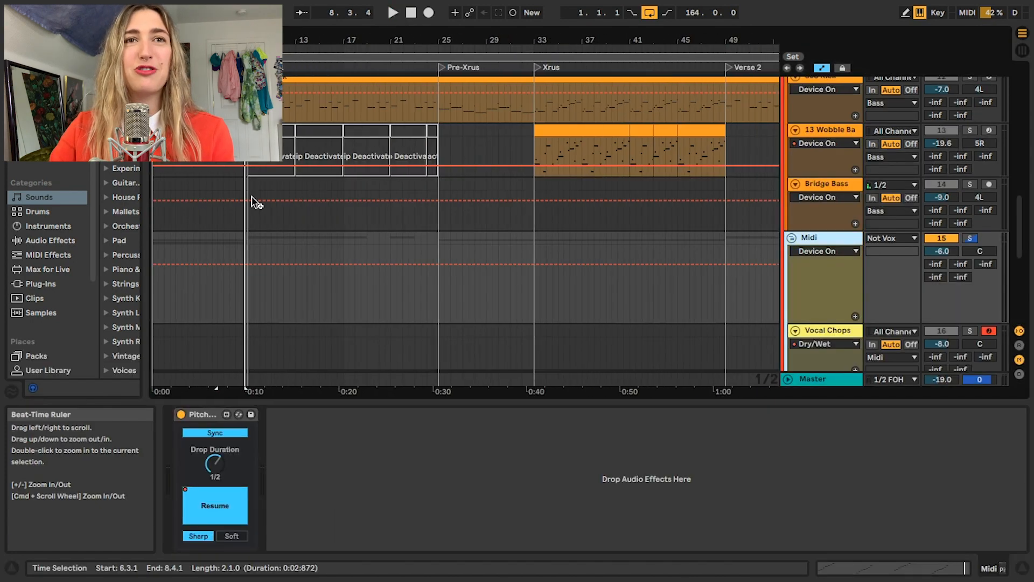
Play the full mix from 5.1.1 through the transition into Verse 1, and stop playback.
scroll(253, 202, down, 7)
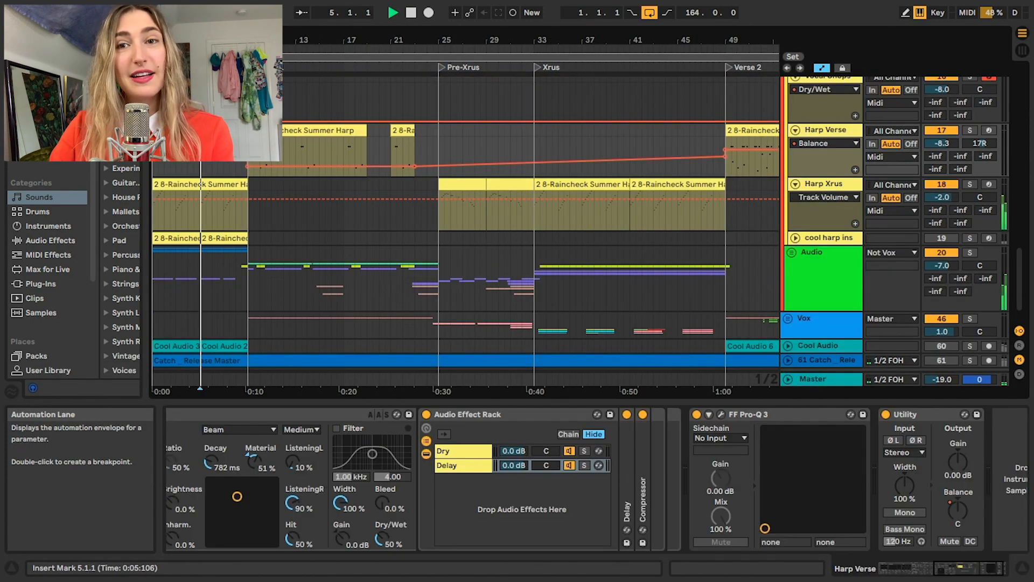
drag(258, 40, 361, 81)
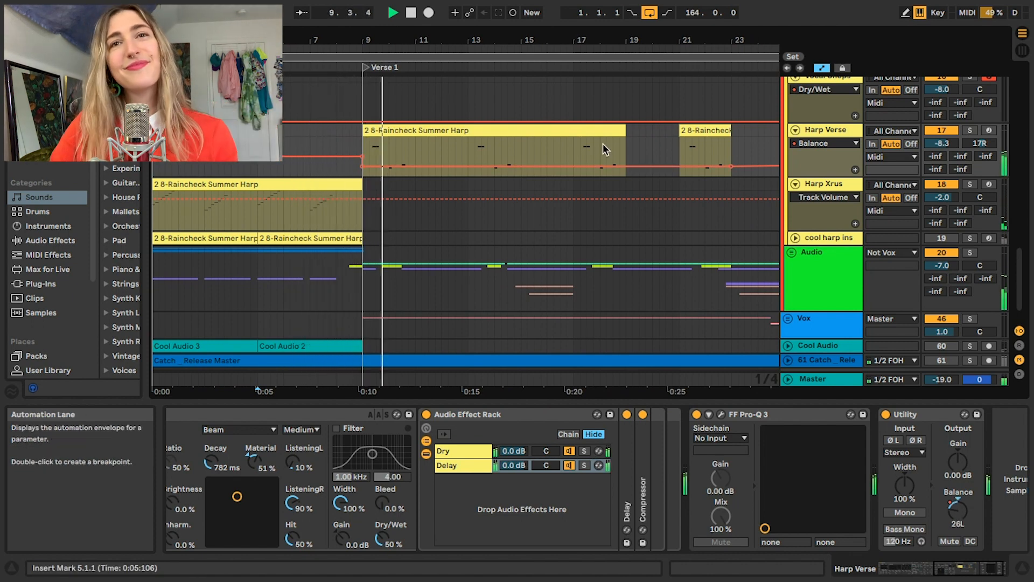
key(space)
drag(401, 42, 403, 26)
Examine the Midi group's pitch drop device and its Drop Activate automation just before Verse 1.
scroll(584, 199, up, 3)
scroll(832, 148, up, 3)
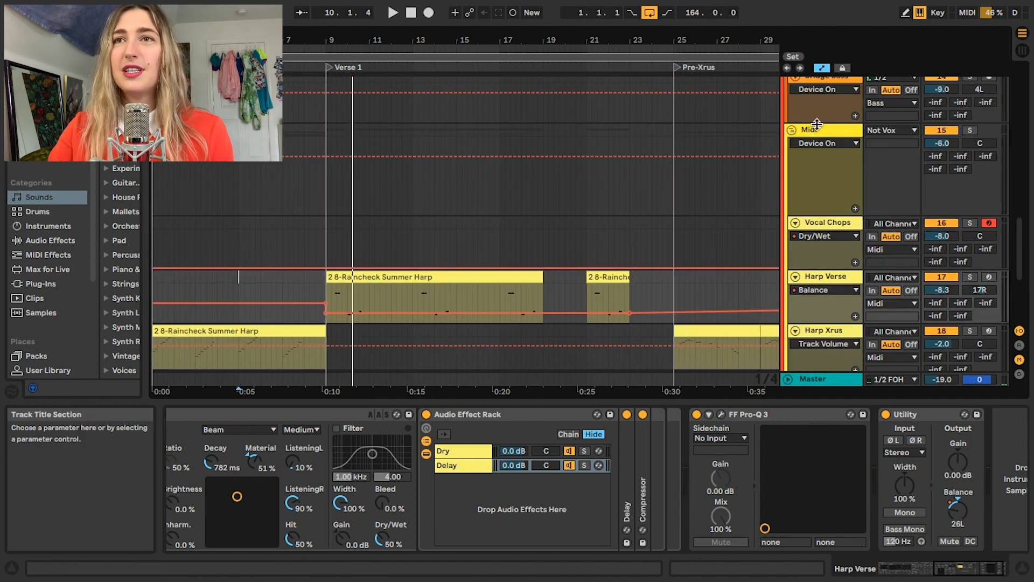
click(811, 130)
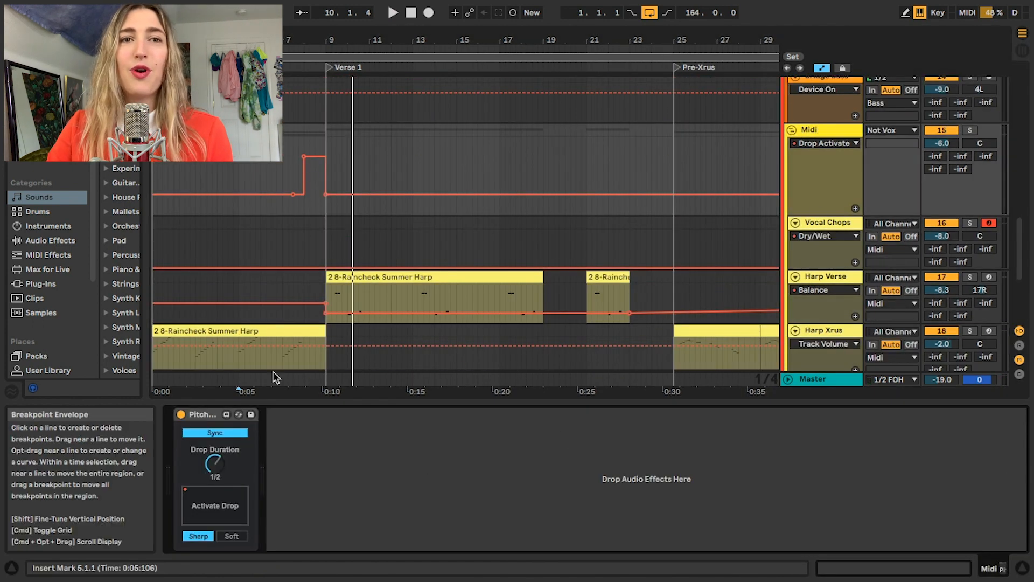
scroll(329, 269, down, 5)
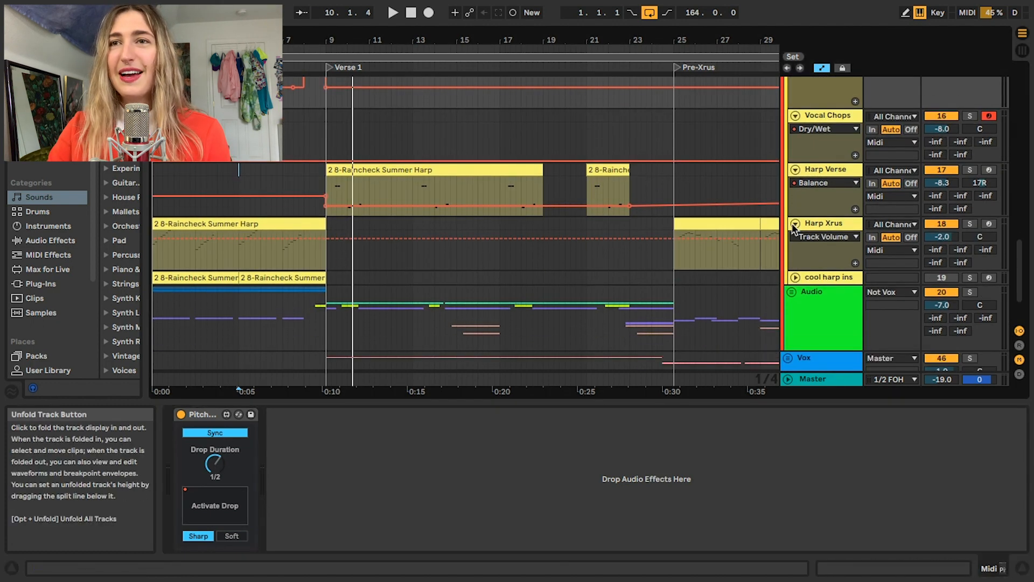
Solo the Harp Xrus track and its grain delay chain, and play it to hear that chain alone.
click(819, 224)
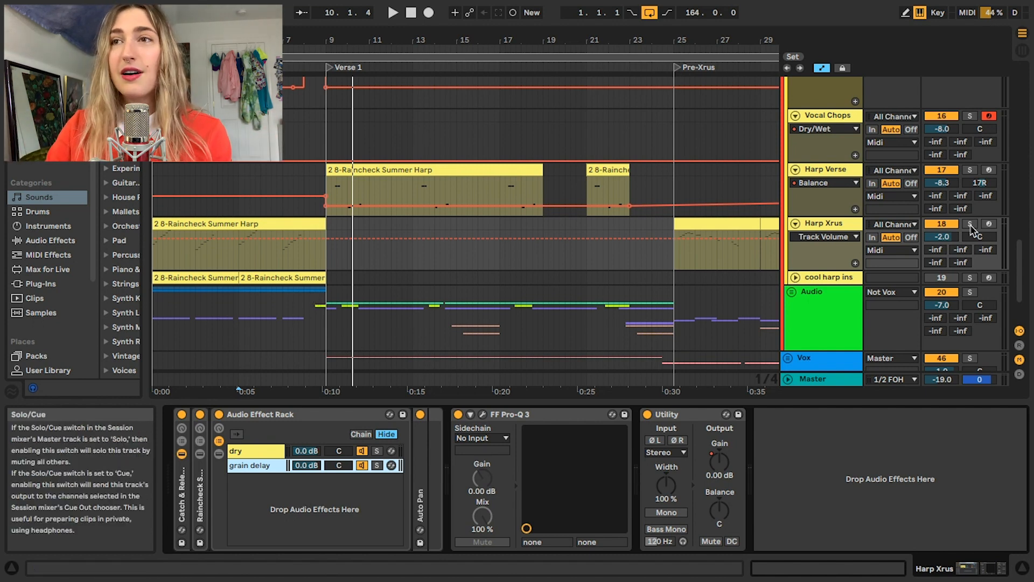
click(970, 224)
click(378, 466)
key(space)
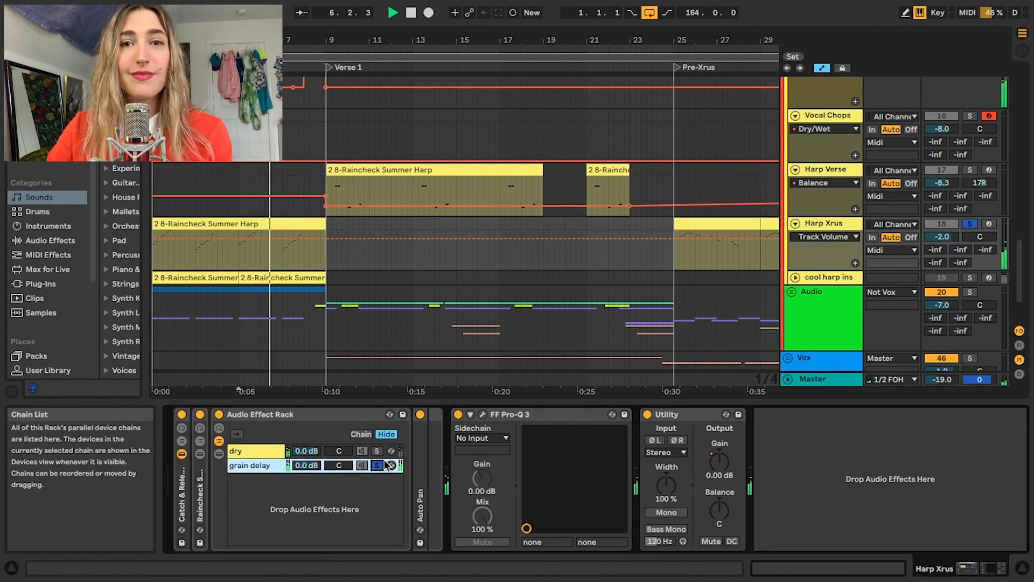
click(261, 472)
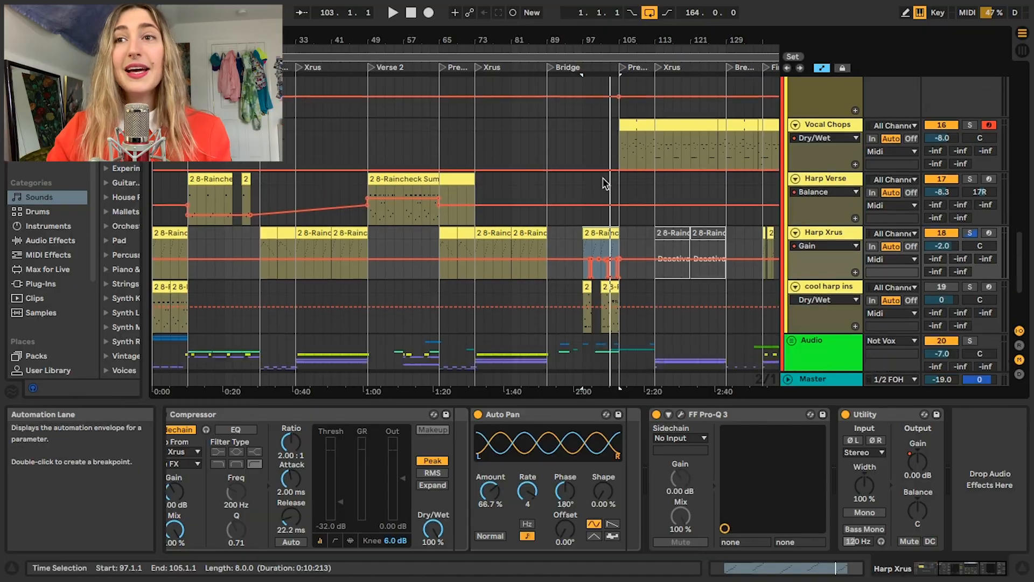
Solo the cool harp instrument track, play its Bridge clip, and loop the four bars from 101.1.1 to 105.1.1.
scroll(485, 231, down, 2)
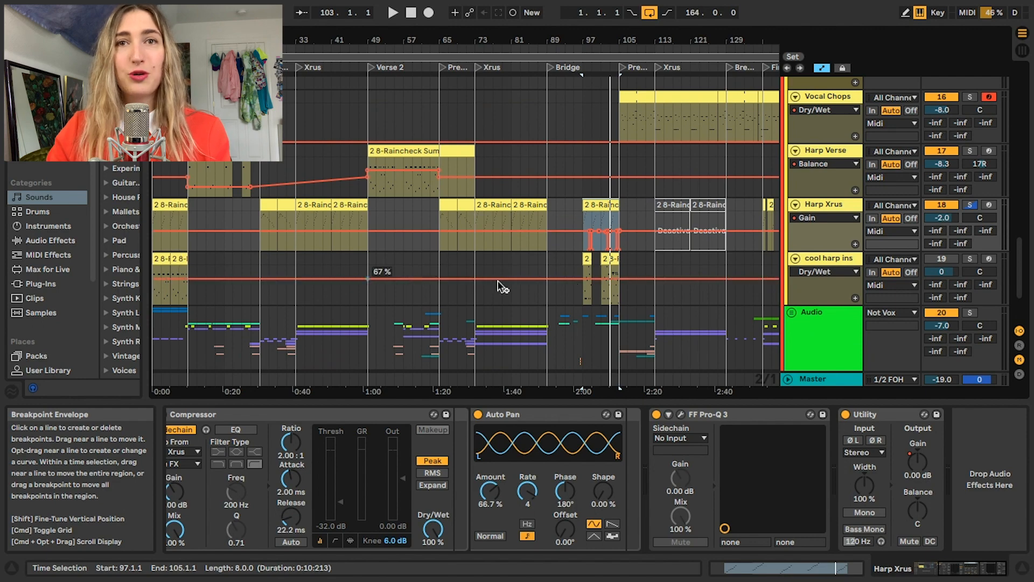
click(609, 259)
click(970, 259)
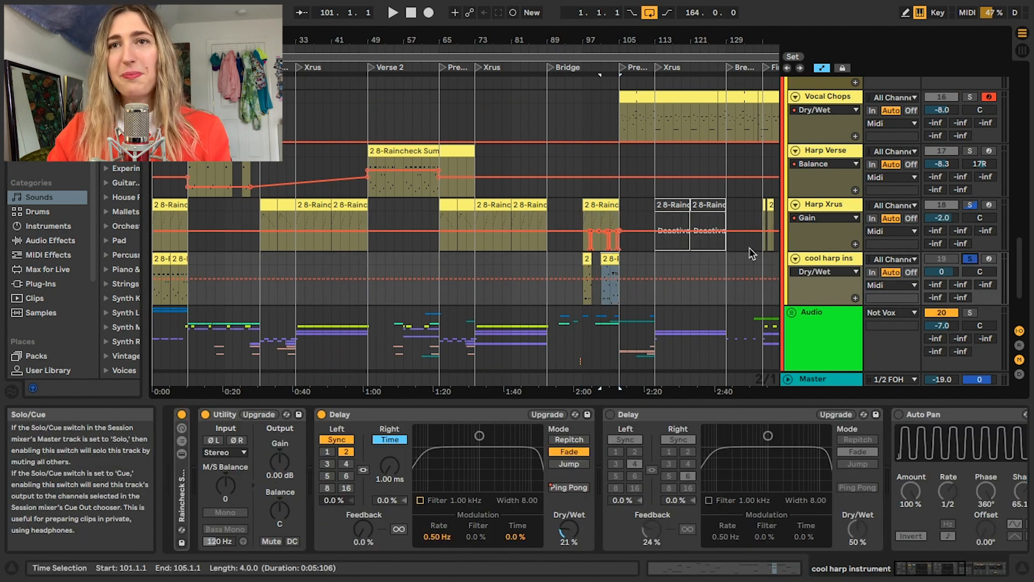
key(space)
drag(603, 36, 616, 294)
key(super+l)
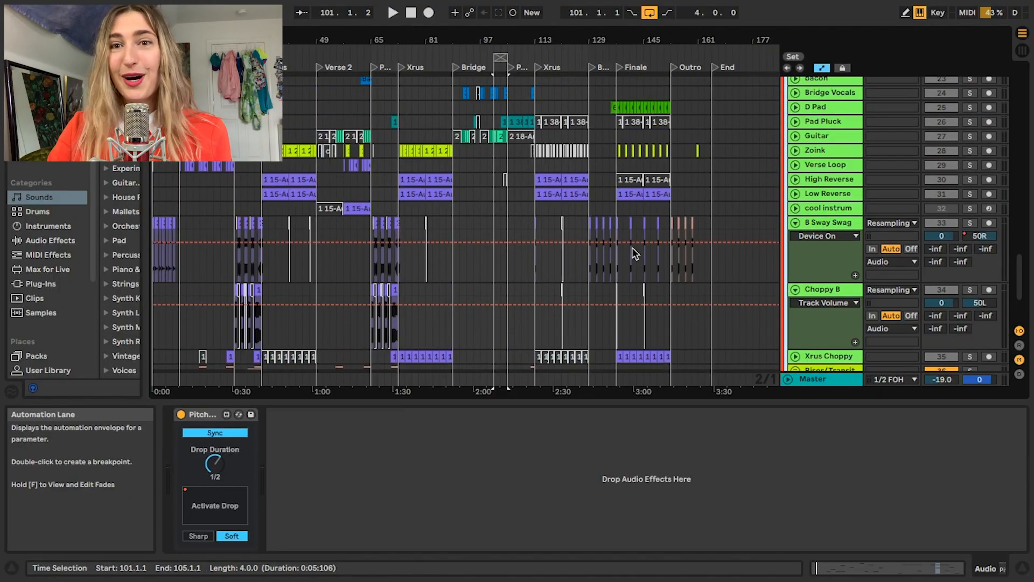
Unfold the High Harp Resample and Low Harp Resample tracks to show their clips and Stereo Width automation.
scroll(635, 253, up, 3)
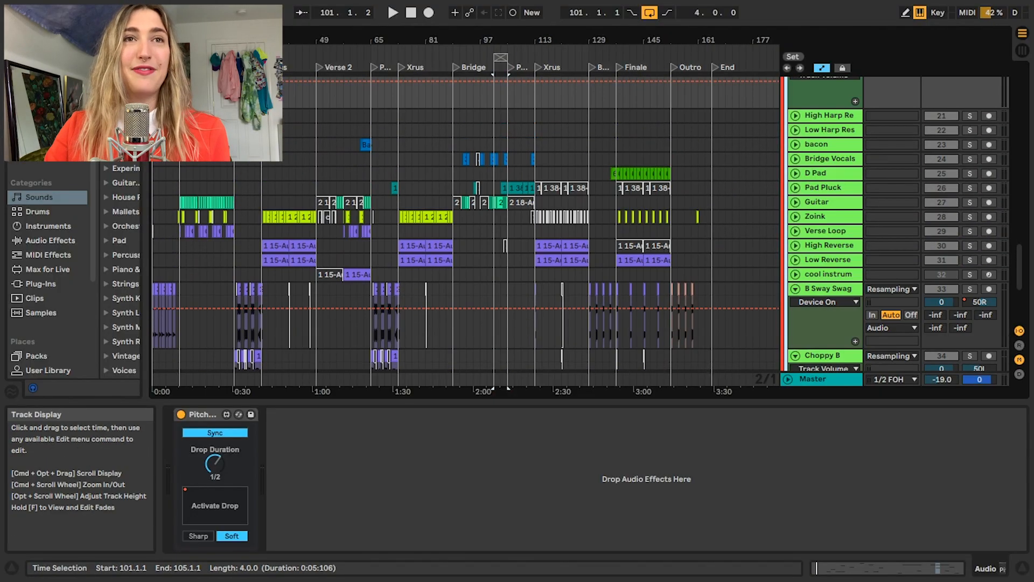
click(806, 115)
click(796, 116)
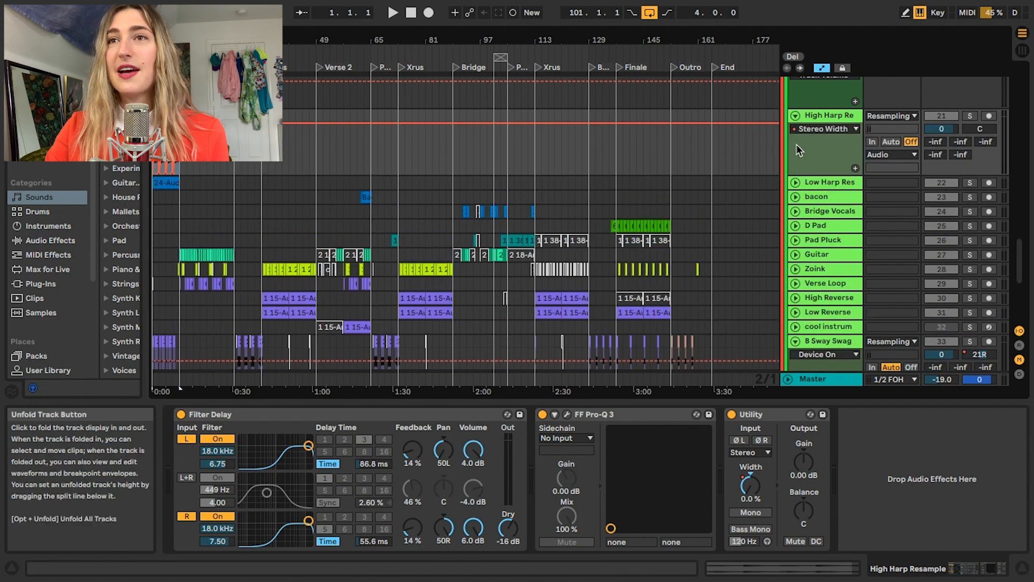
click(795, 182)
scroll(286, 199, up, 5)
scroll(264, 186, up, 3)
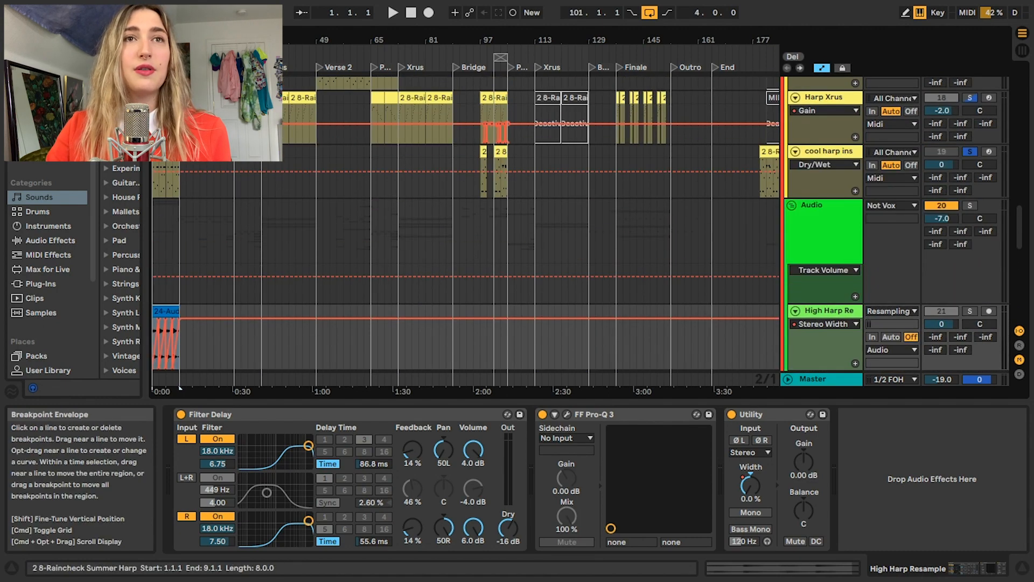
Toggle the Harp Xrus solo and listen to the soloed High and Low Harp Resample tracks in the intro.
click(825, 97)
click(969, 98)
scroll(226, 237, down, 5)
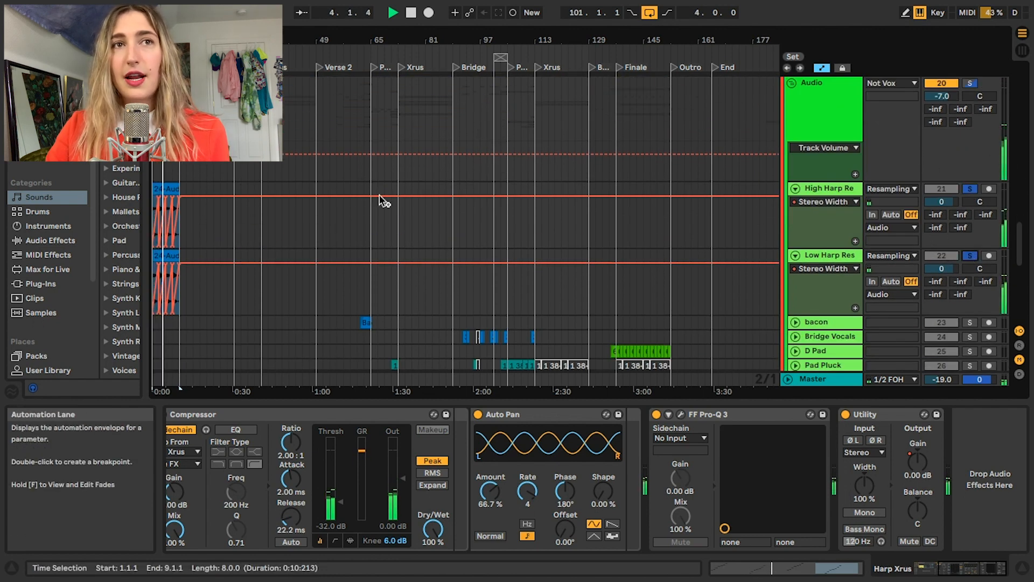
drag(216, 40, 258, 129)
key(space)
Open the High and Low Harp Resample clips to examine their sample and transpose settings, and play them from 1.1.1.
click(270, 189)
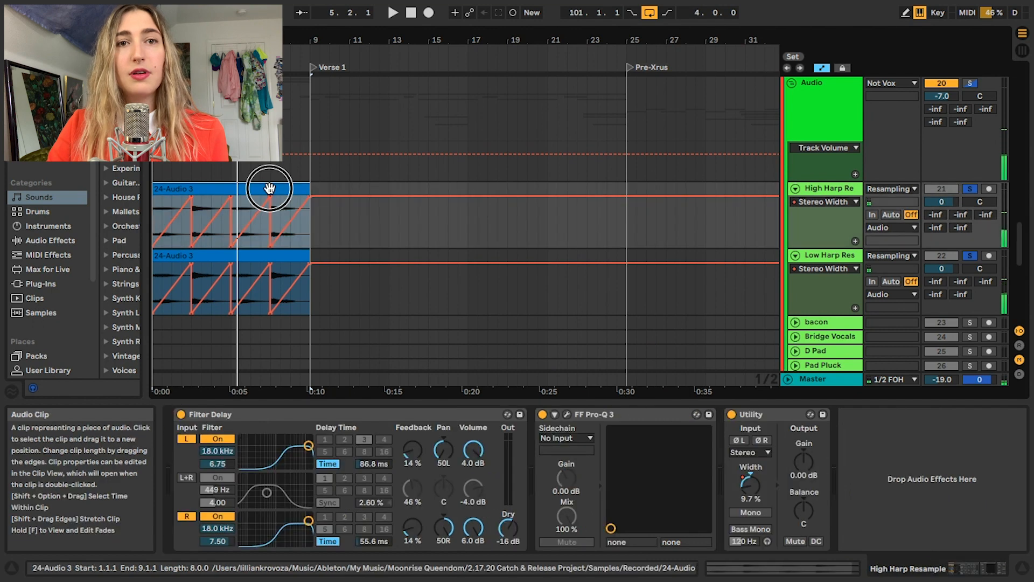
double_click(269, 189)
click(239, 252)
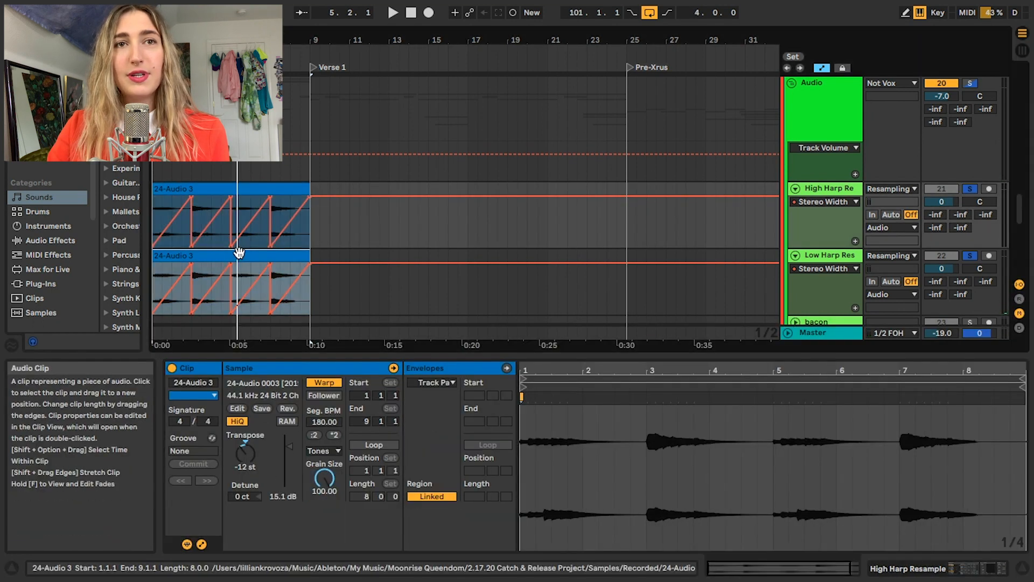
key(space)
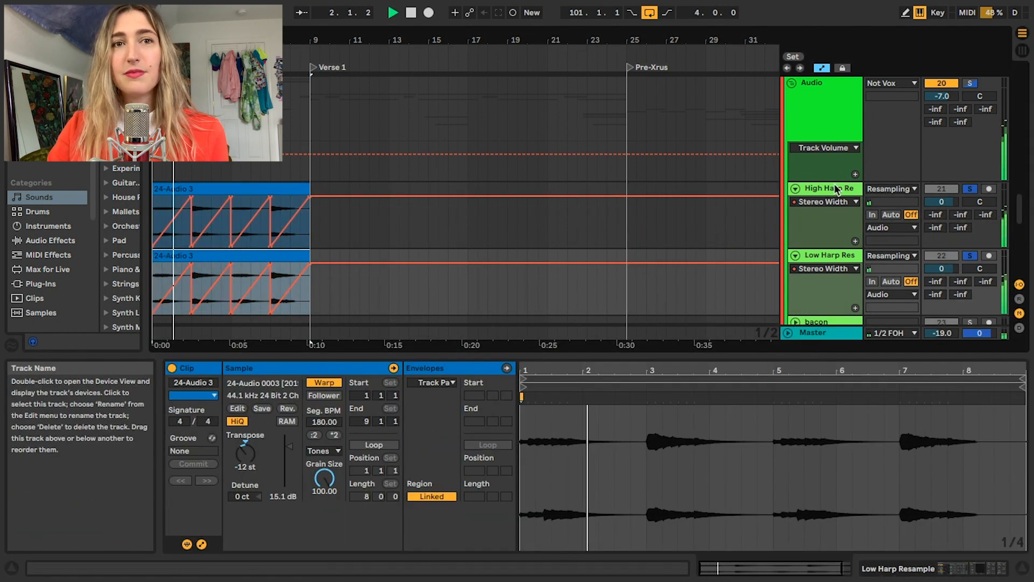
Compare the High and Low Harp Resample device chains during playback, and show the automation for the high track's Utility width.
click(836, 190)
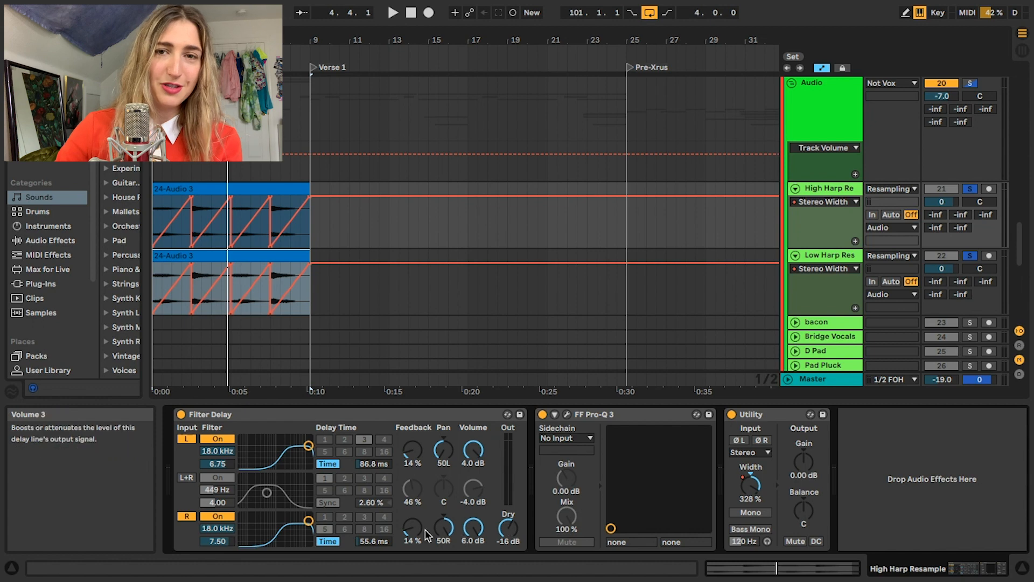
click(764, 272)
key(space)
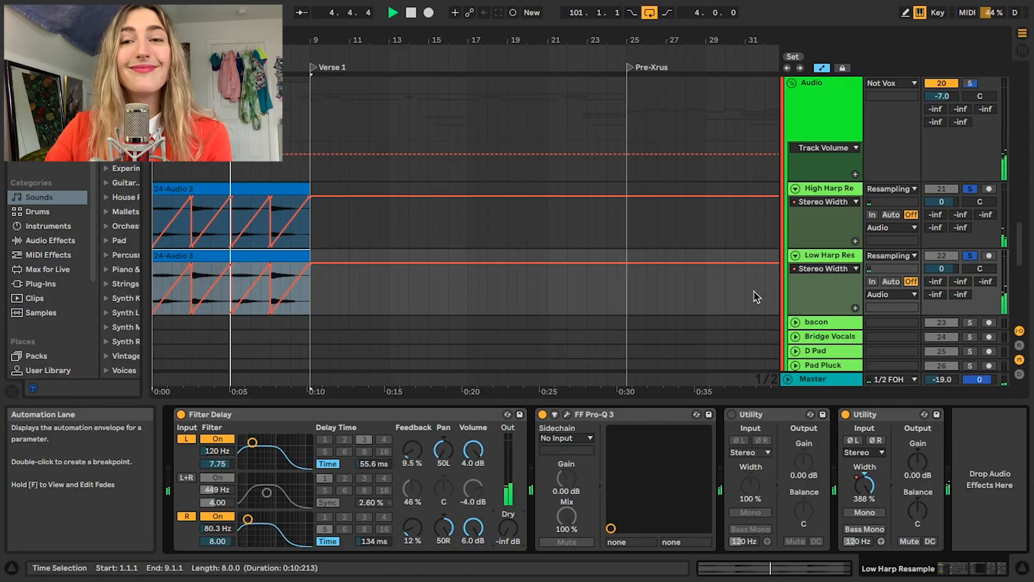
key(space)
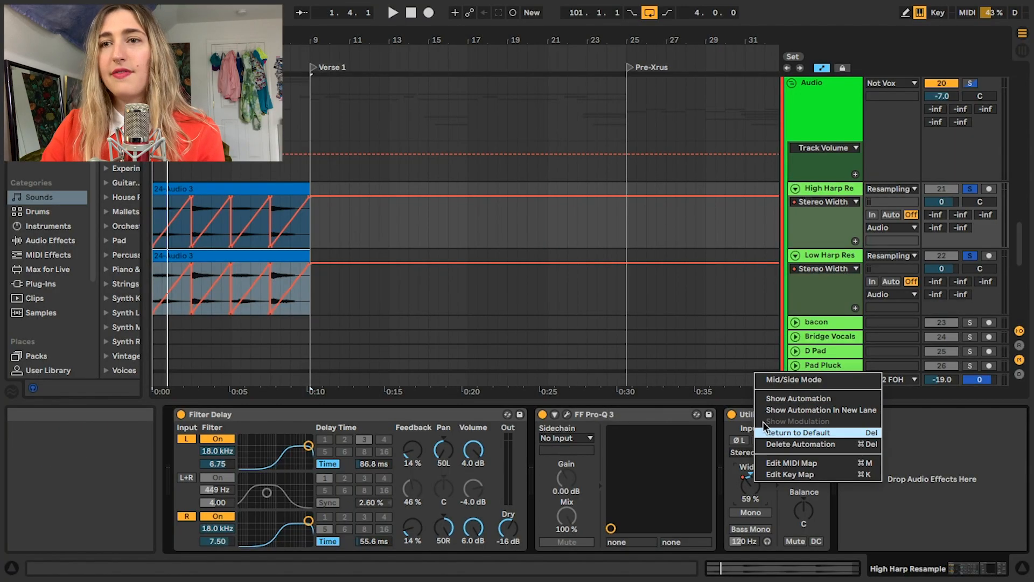
click(789, 398)
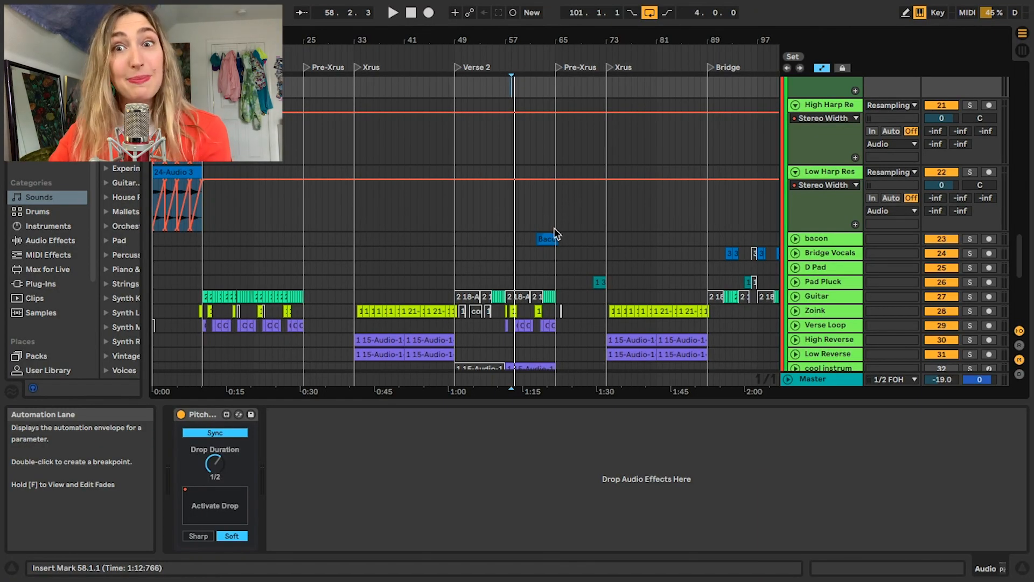
Unfold the bacon track in the arrangement, then solo it and play its clip from 62.1.1.
key(space)
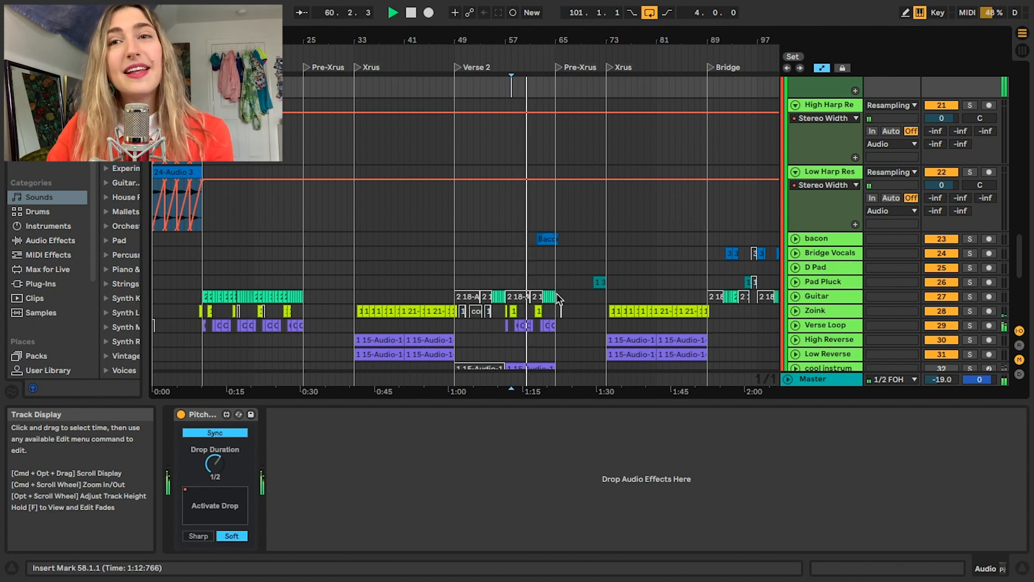
click(794, 238)
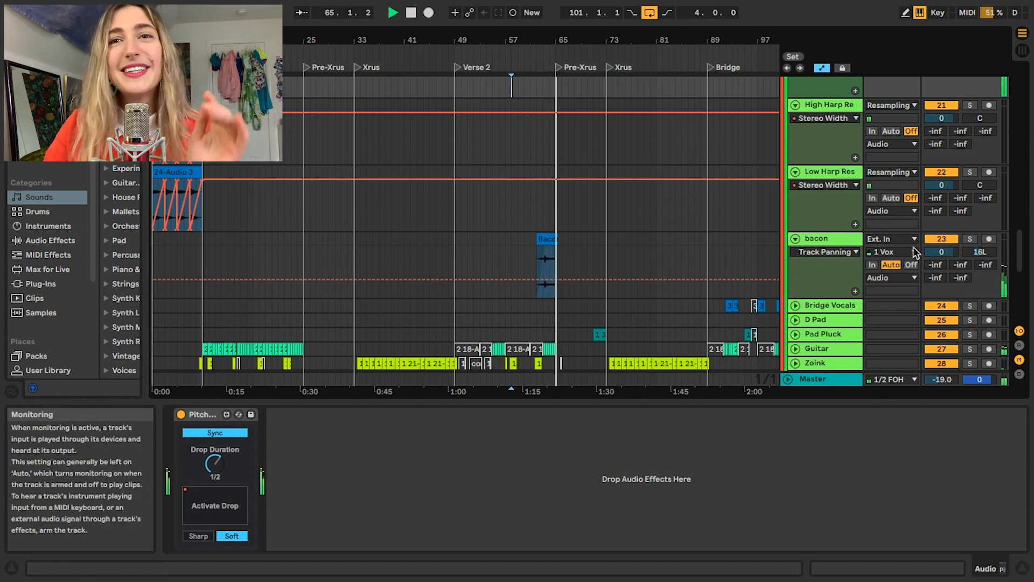
key(space)
click(548, 238)
click(970, 238)
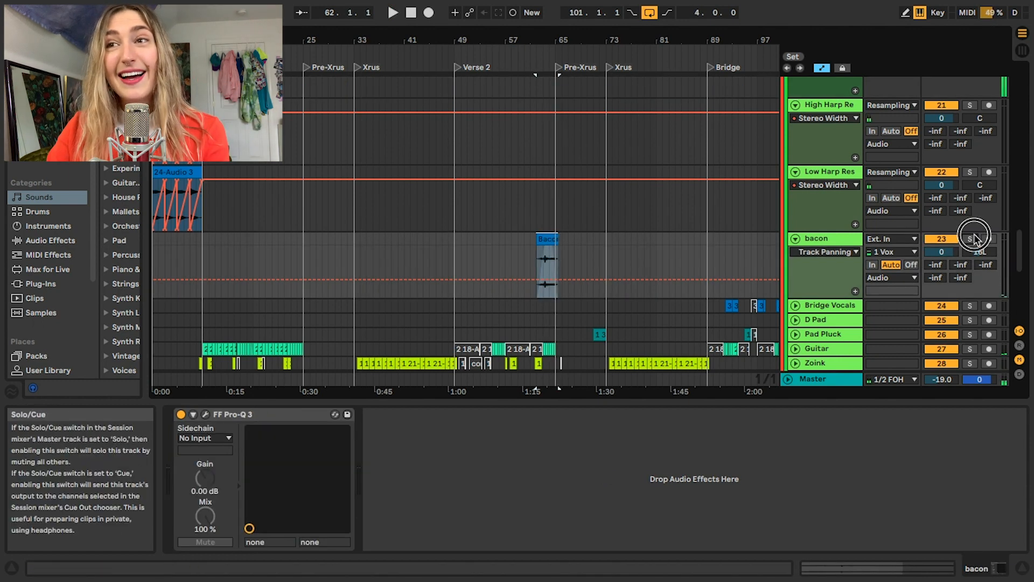
key(space)
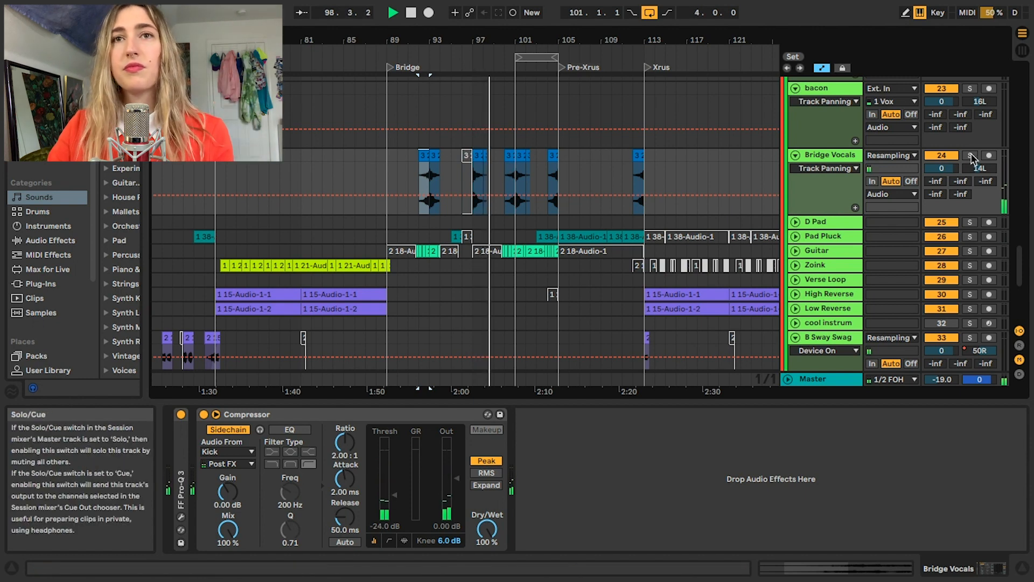
Solo the Bridge Vocals track and turn off the arrangement loop during playback.
click(970, 156)
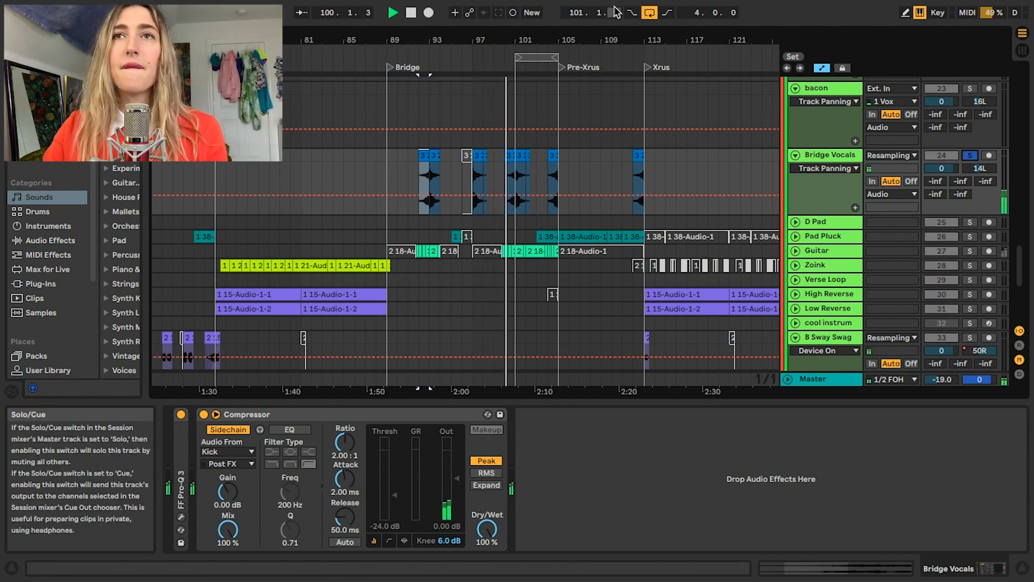
click(649, 12)
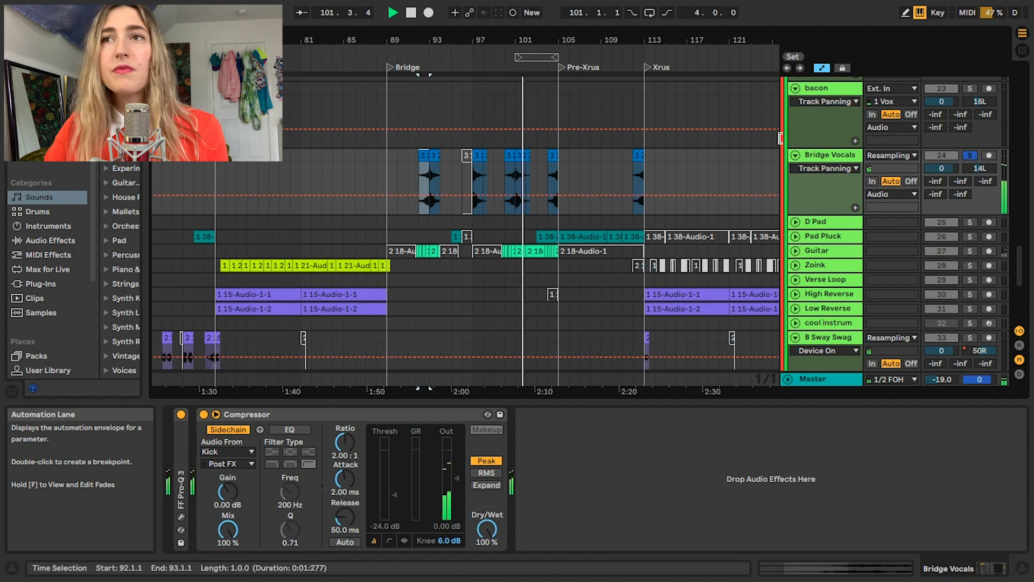
key(space)
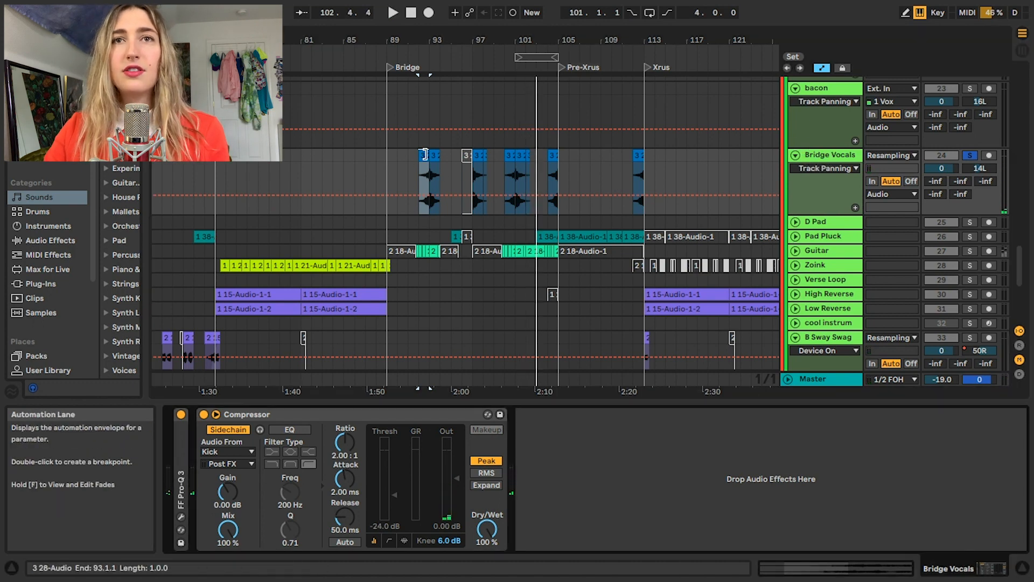
Extend the Bridge Vocals clip at 92.1.1 to end at 94.1.1 and play it.
click(426, 161)
key(space)
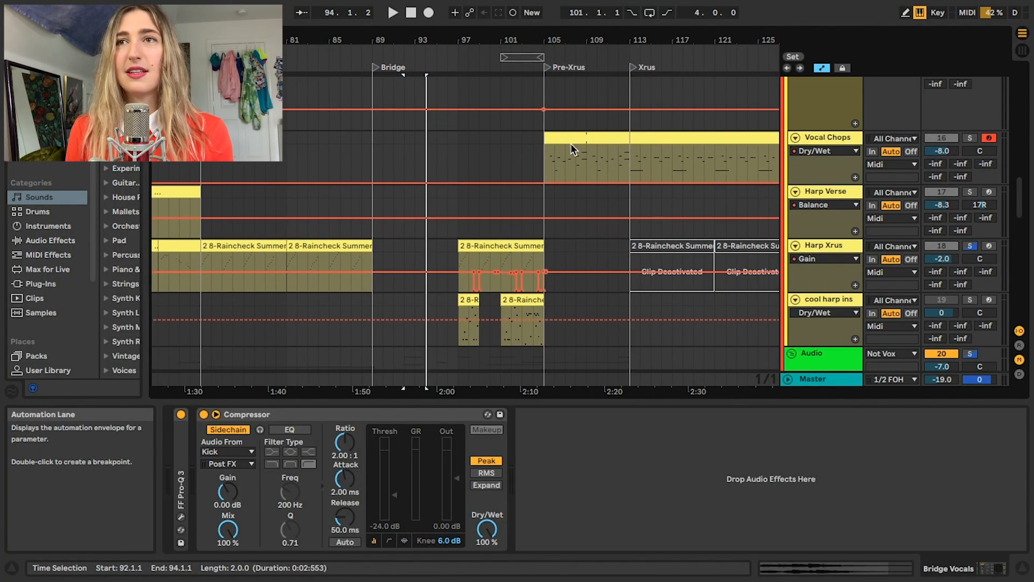
Solo the Vocal Chops track and play its clip from 111.1.1 for comparison with the bridge vocals.
click(570, 143)
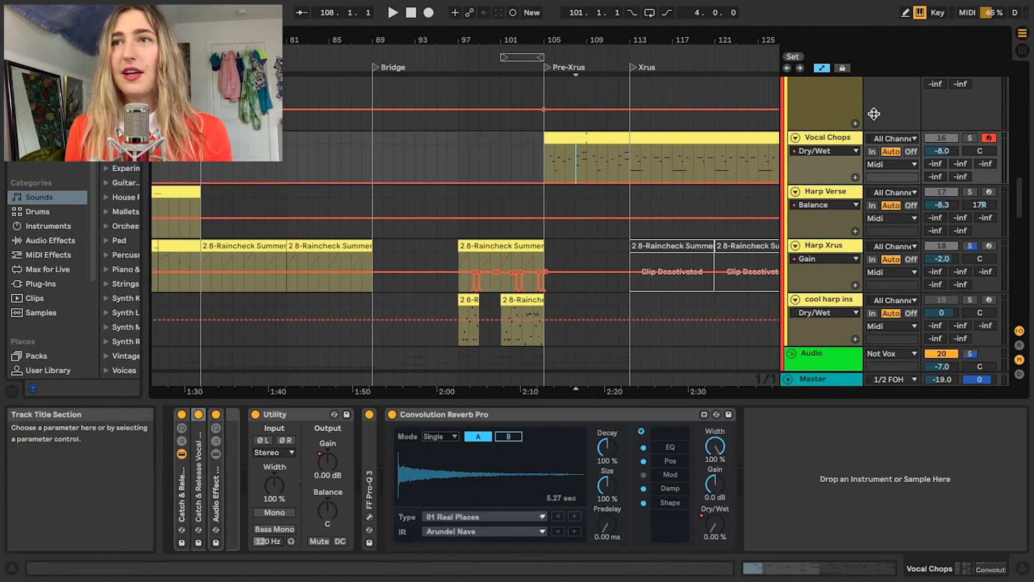
click(611, 108)
key(space)
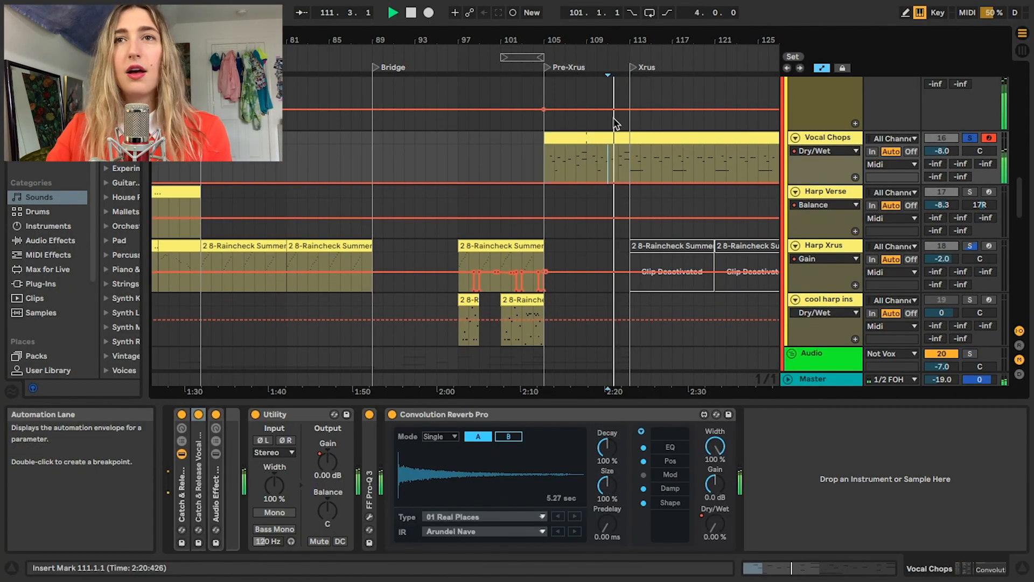
scroll(556, 216, down, 5)
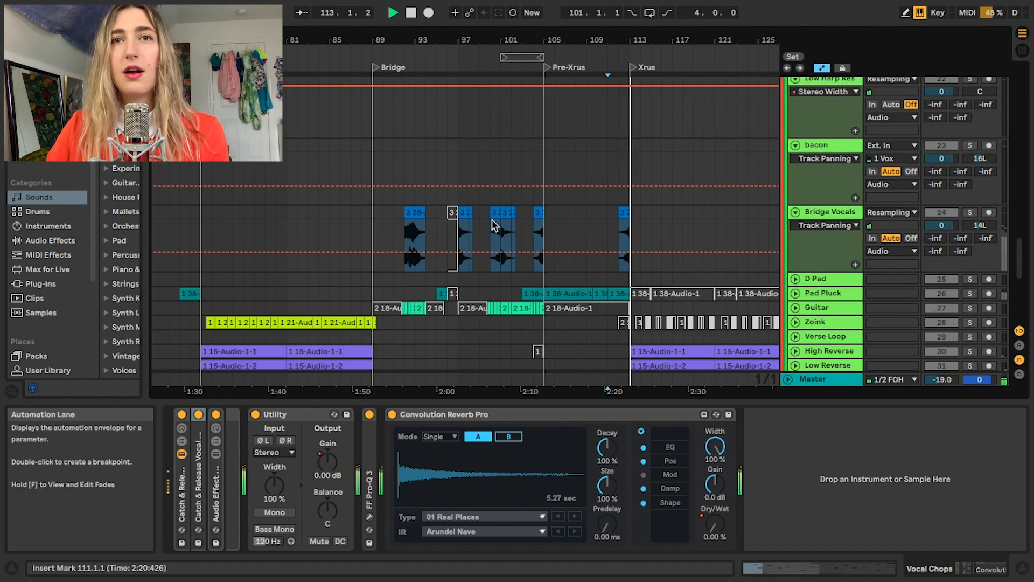
Solo Bridge Vocals and listen to the extended clip from 92.1.1.
key(space)
click(415, 211)
click(969, 212)
key(space)
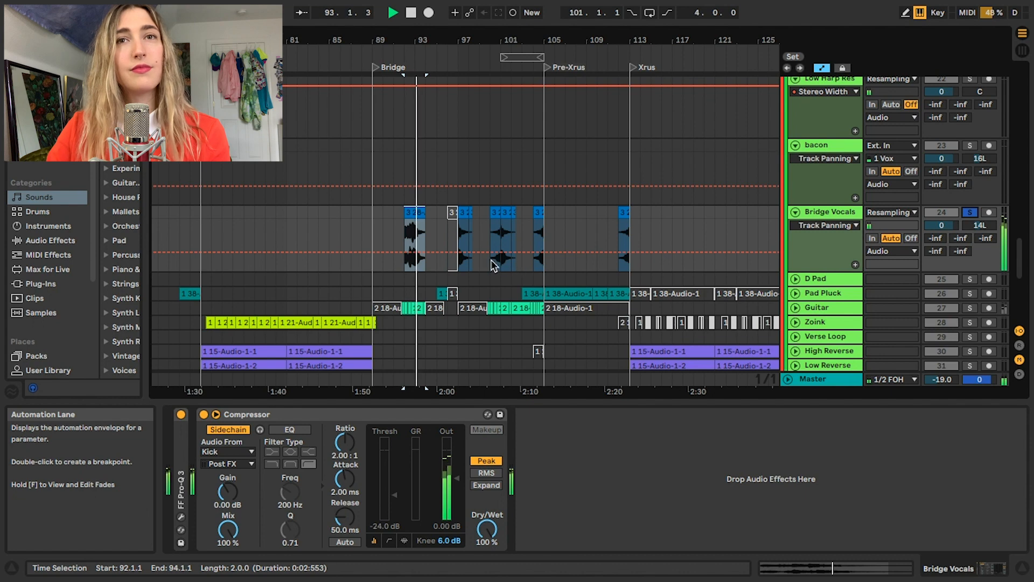
key(space)
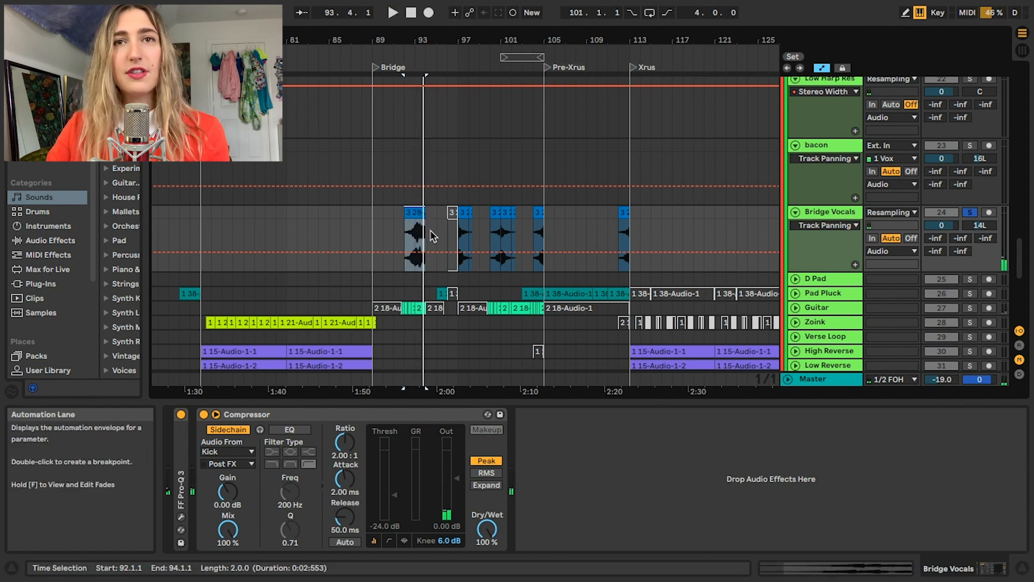
Shorten the first Bridge Vocals clip to end at 93.1.1, play it, and undo the clip edits.
drag(424, 221, 414, 218)
key(space)
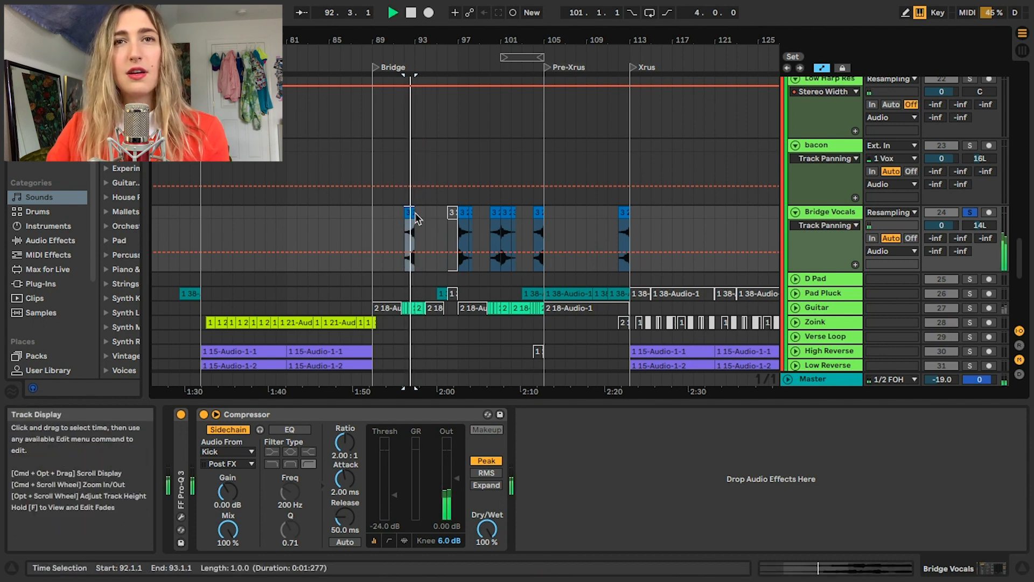
key(space)
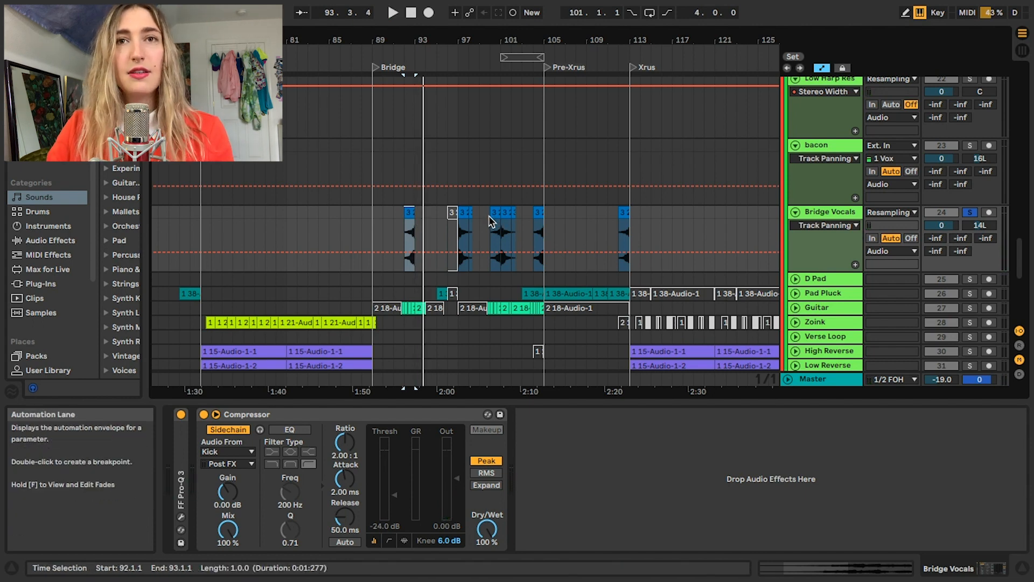
key(ctrl+z)
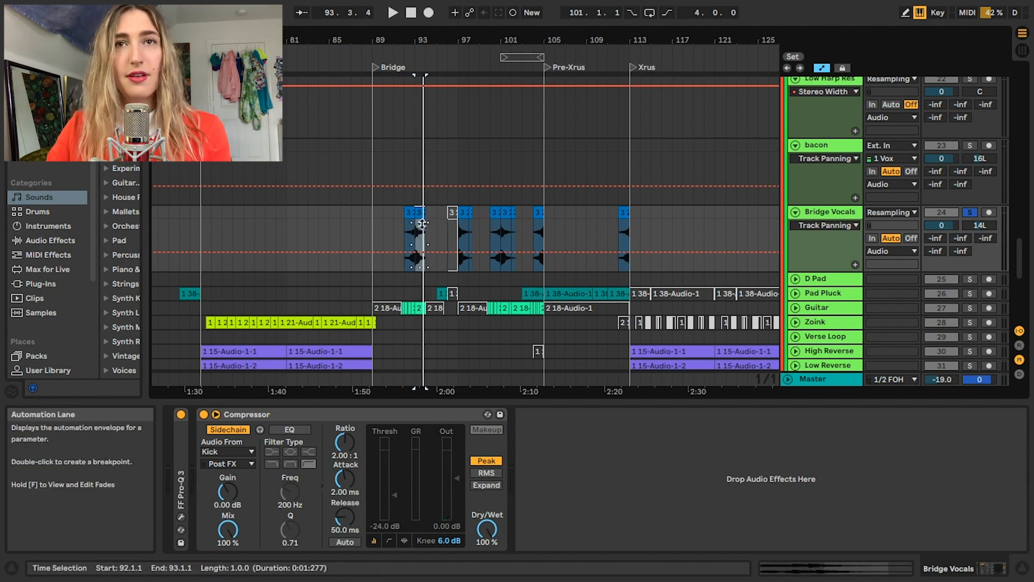
Compare the first Bridge Vocals clip with the reversed clips at 93.1.1 and 100.1.1 by playing each one.
click(423, 223)
key(space)
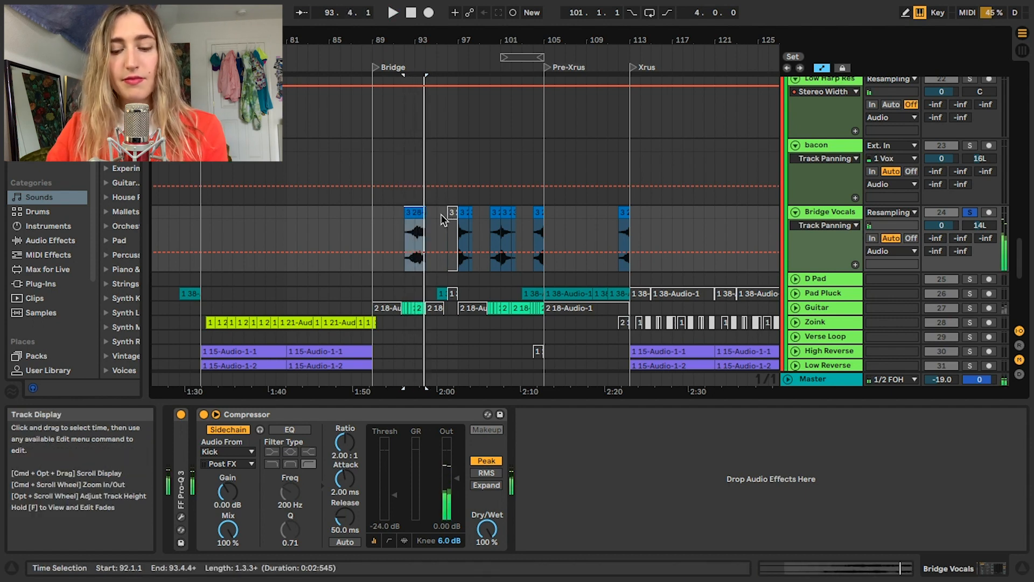
click(426, 215)
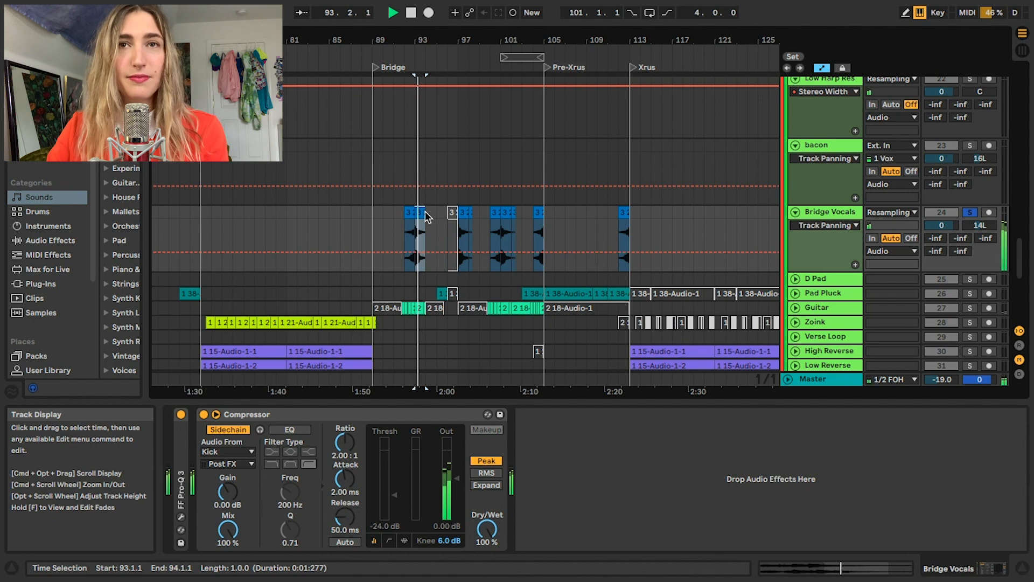
click(495, 211)
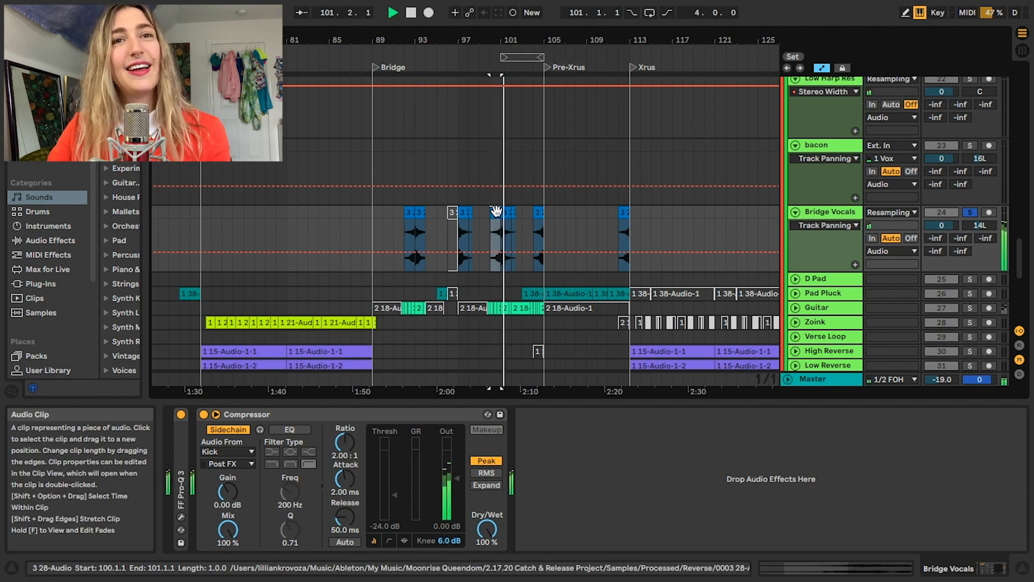
key(space)
Unfold the D Pad track and listen to its clips in the Finale with the track soloed.
drag(291, 40, 491, 4)
click(796, 279)
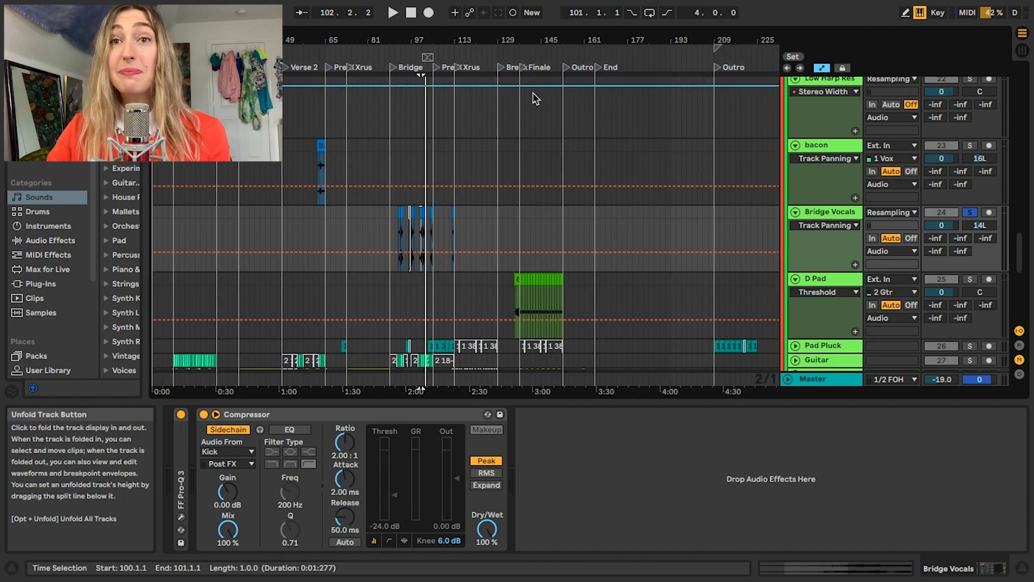
drag(529, 40, 524, 319)
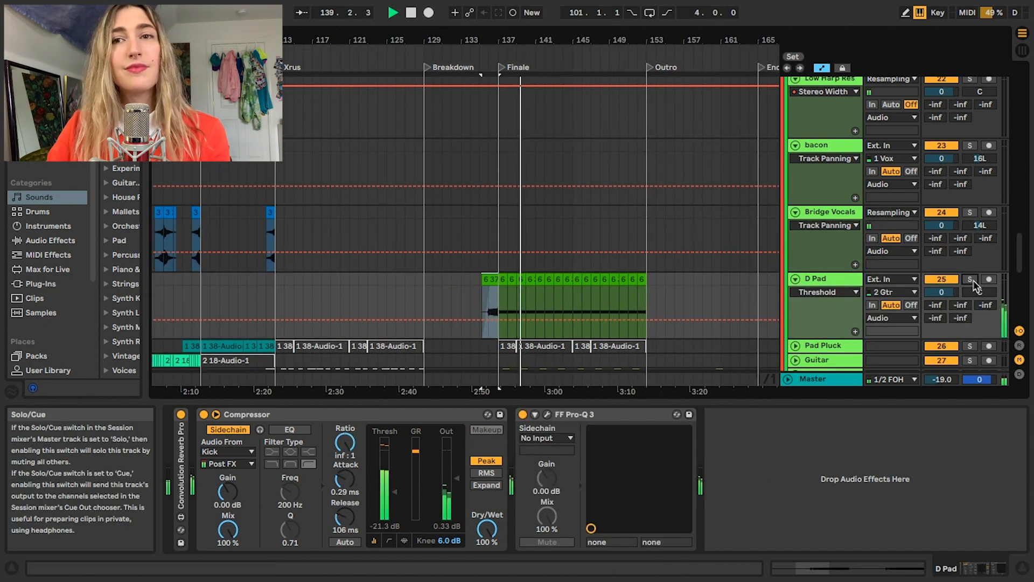
click(971, 280)
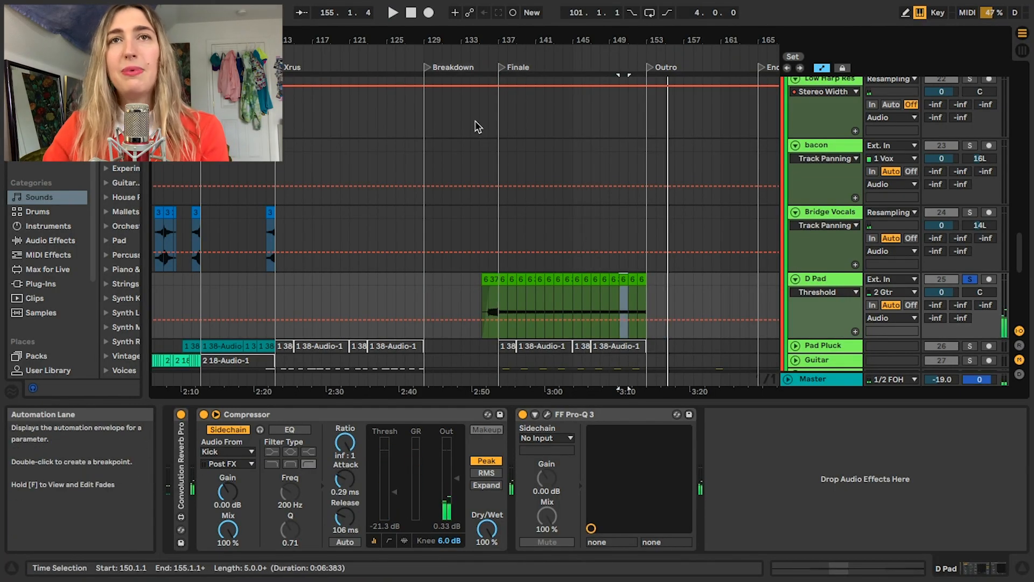
Unfold the Pad Pluck track and select its first clip, at 71.1.1.
drag(481, 41, 668, 40)
scroll(635, 196, down, 3)
click(814, 261)
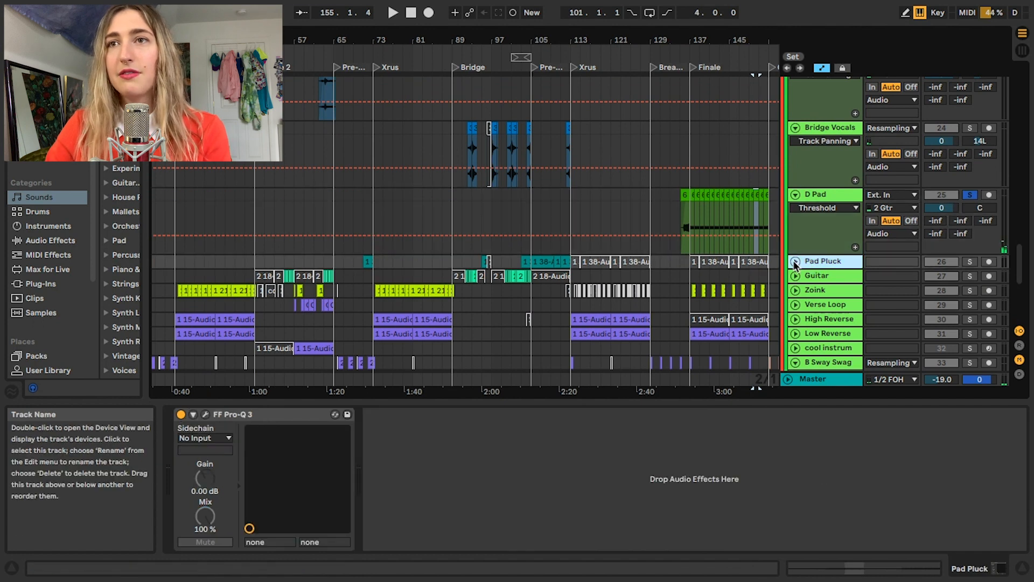
click(795, 261)
click(369, 262)
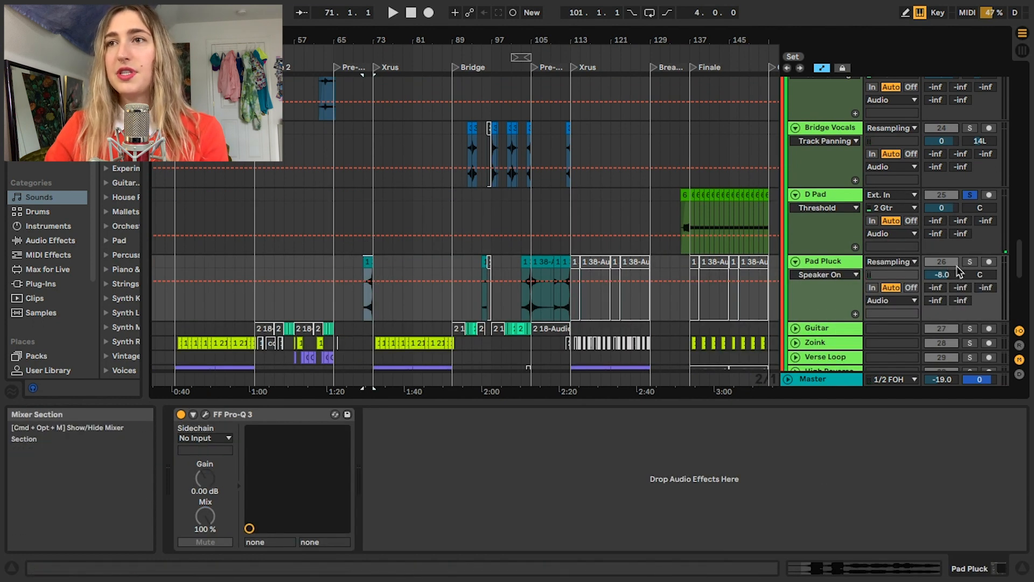
Solo Pad Pluck, extend its clip at 71.1.1 to end at 98.1.1, and play it from 83.1.1.
click(968, 262)
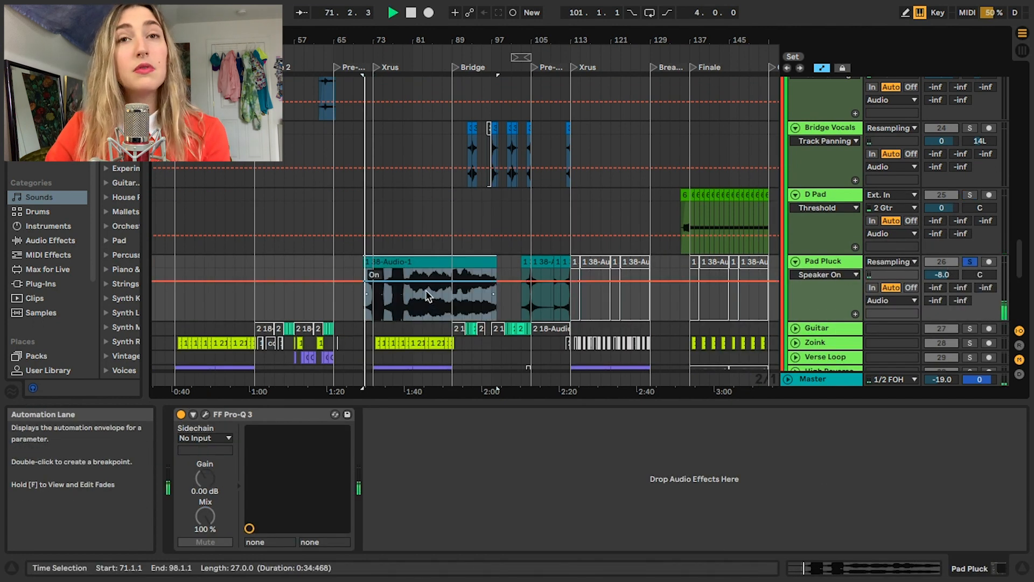
click(423, 298)
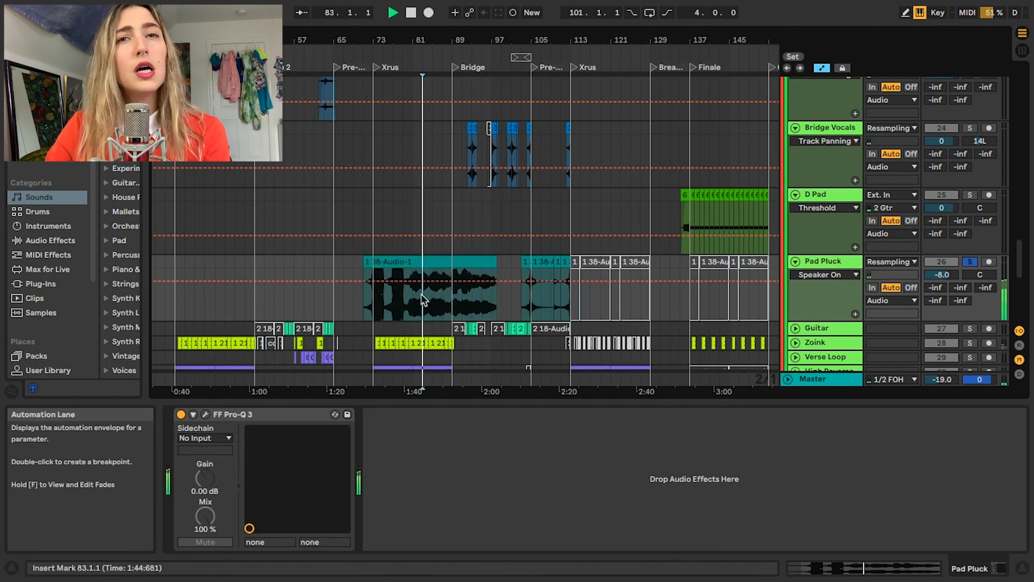
click(428, 260)
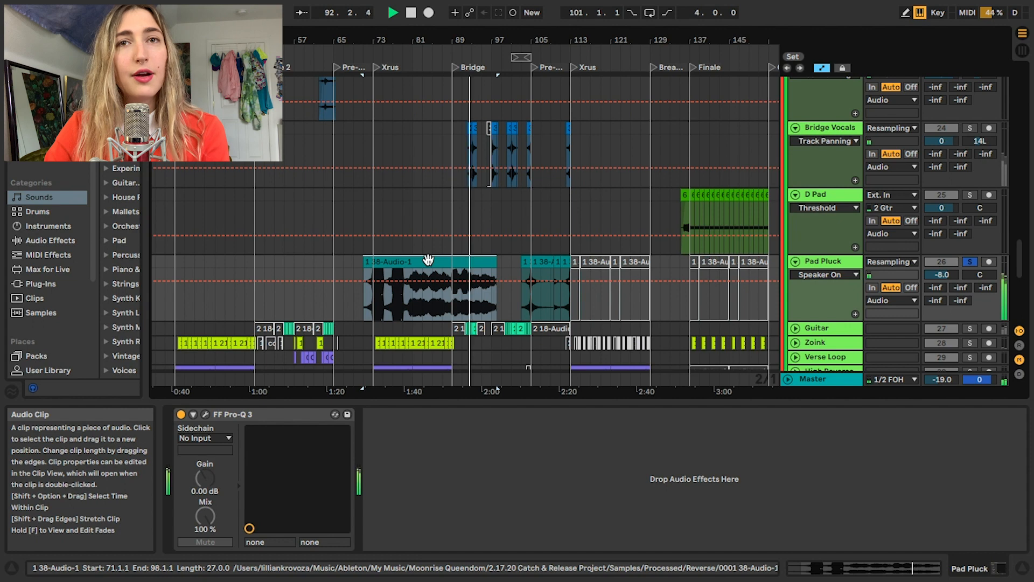
Reverse the long Pad Pluck clip spanning bars 71 to 98 and stop playback.
key(r)
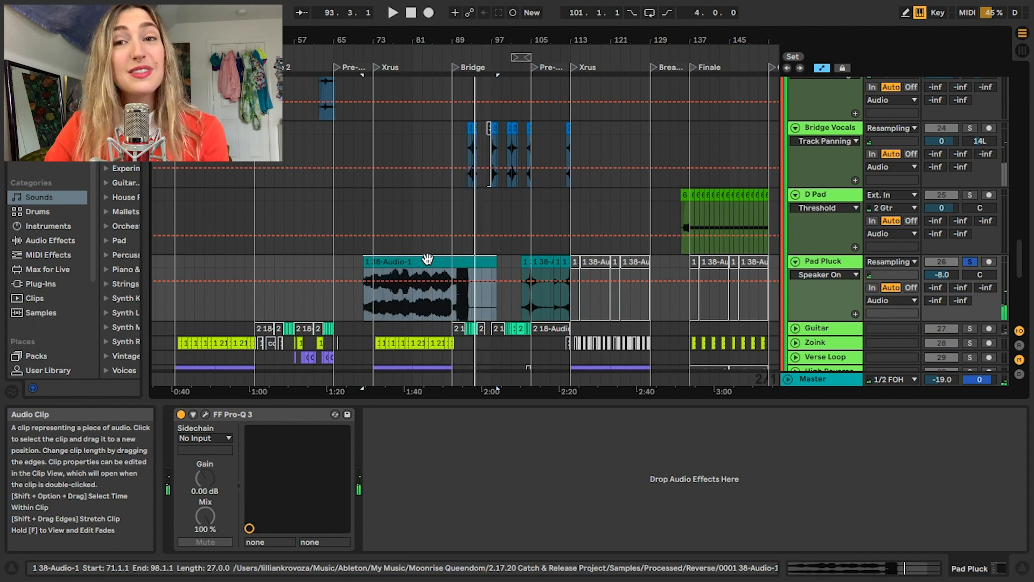
key(space)
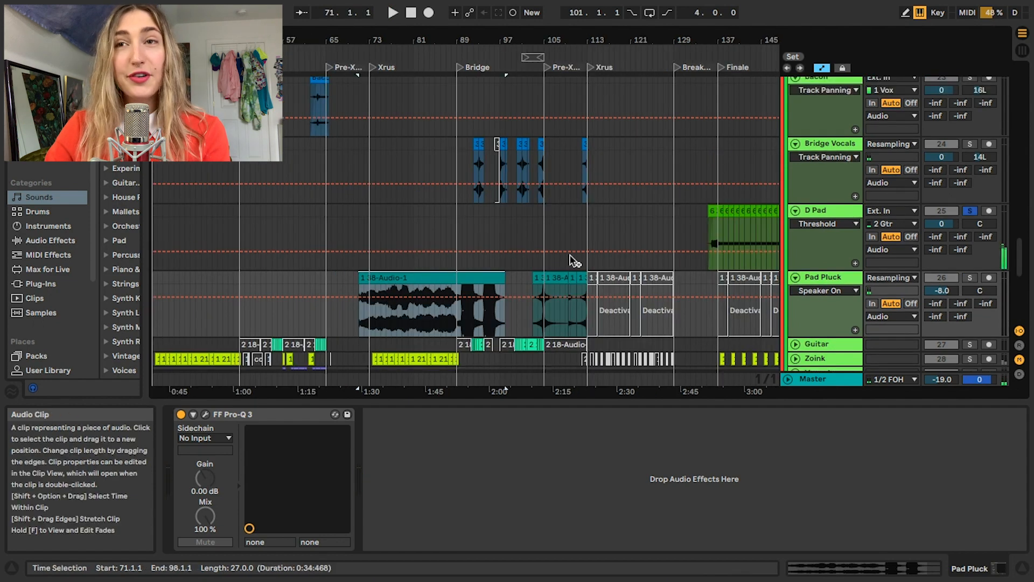
Audition the soloed D Pad track and look over its Finale clips alongside the Pad Pluck clips.
click(722, 211)
key(space)
mouse_move(720, 40)
mouse_down()
mouse_move(733, 97)
mouse_move(722, 57)
mouse_up()
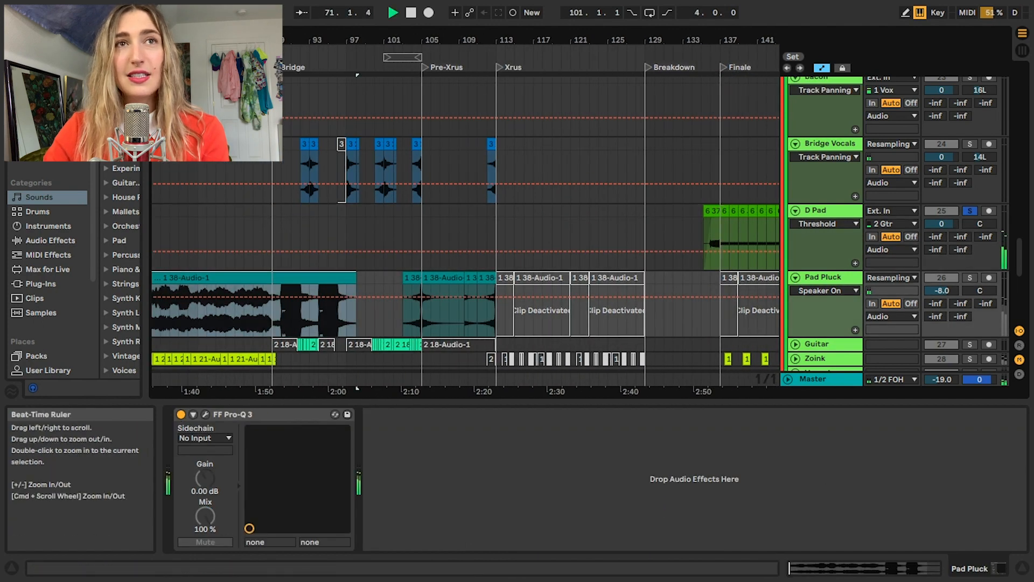
drag(178, 40, 381, 49)
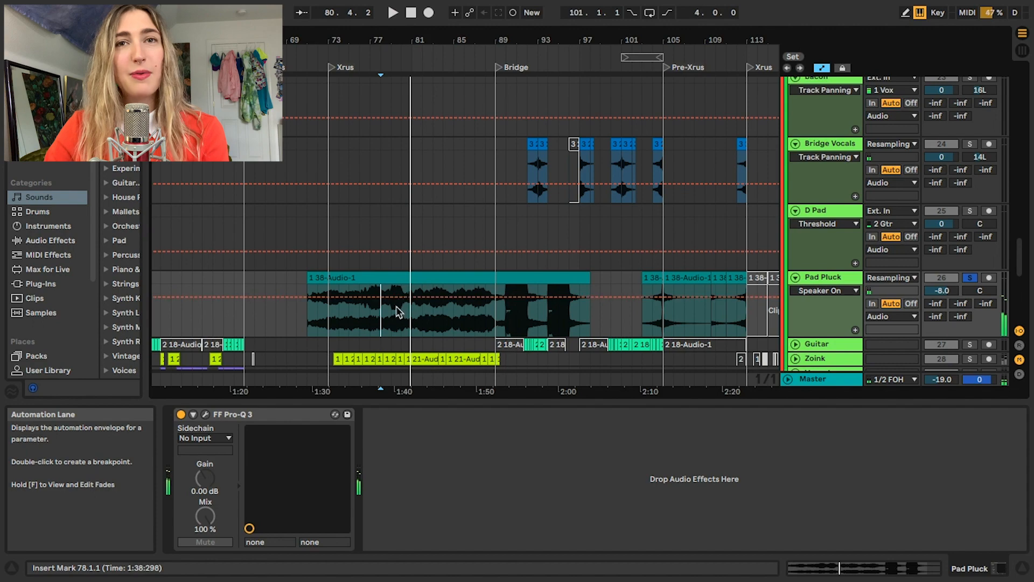
Select the first Guitar clip at bar 9 and unfold the Guitar track to show its waveforms up close.
drag(363, 41, 369, 8)
scroll(396, 221, down, 10)
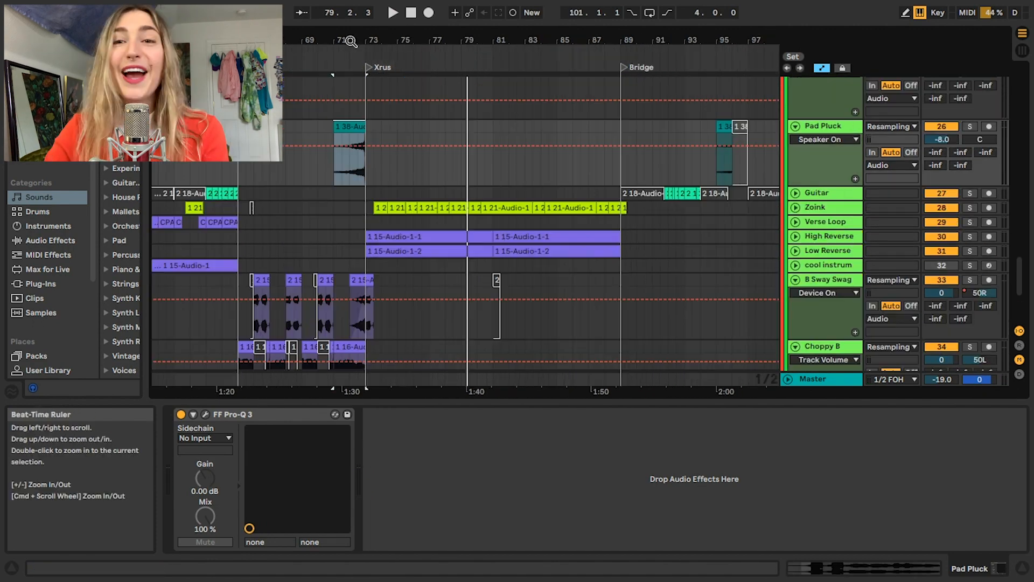
drag(215, 41, 216, 20)
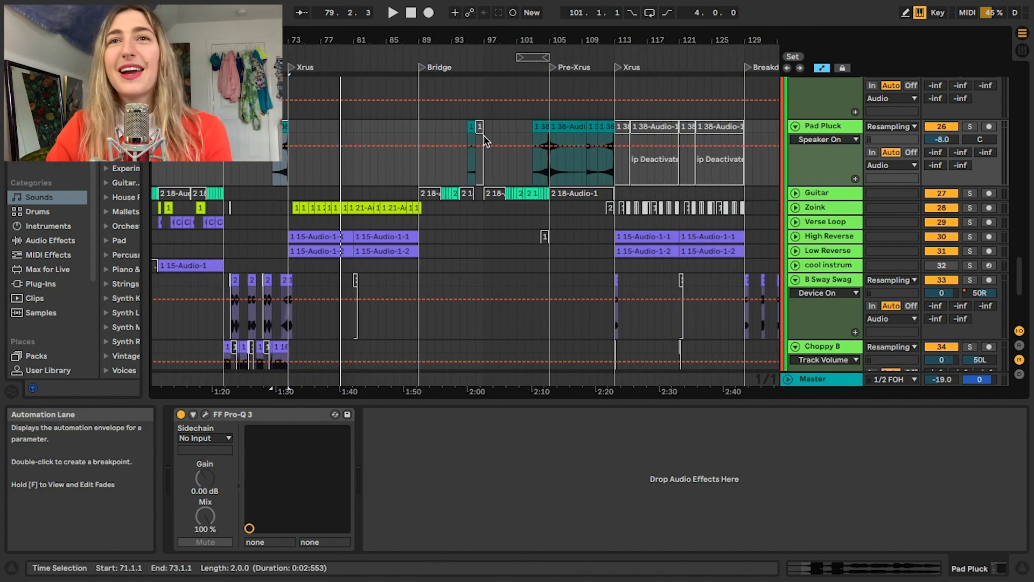
drag(250, 41, 507, 37)
drag(362, 42, 443, 40)
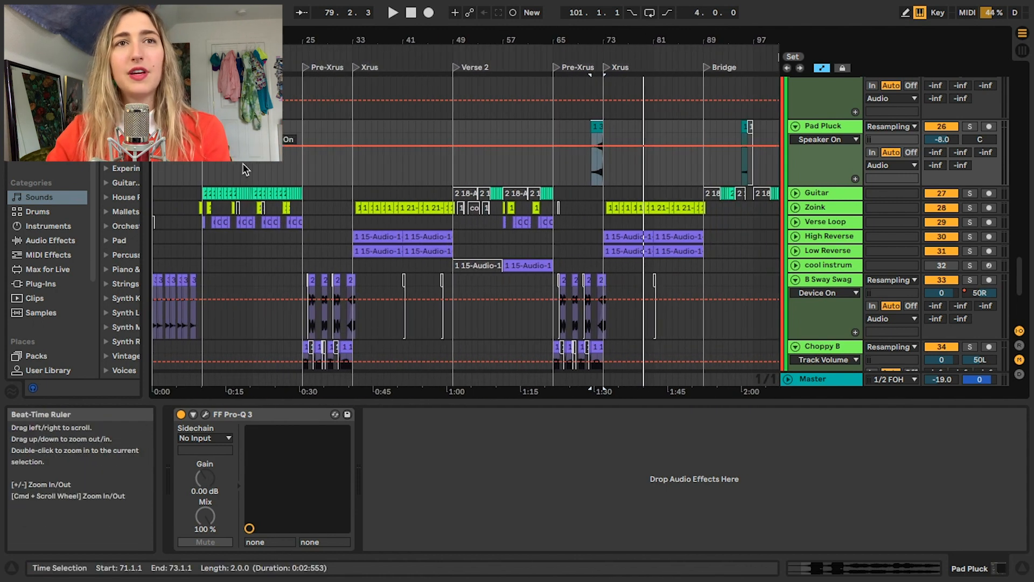
click(204, 193)
click(795, 192)
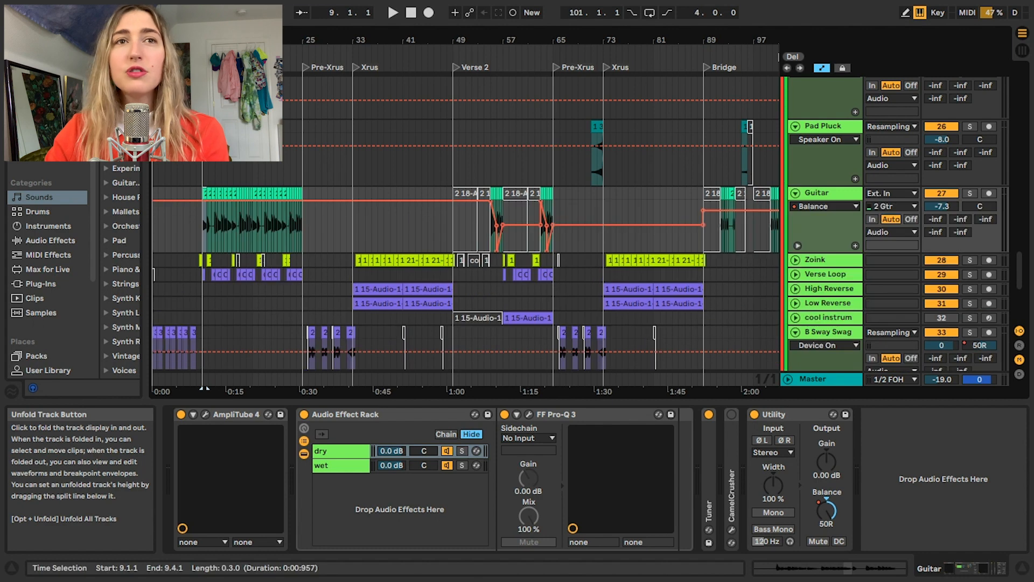
drag(211, 41, 267, 103)
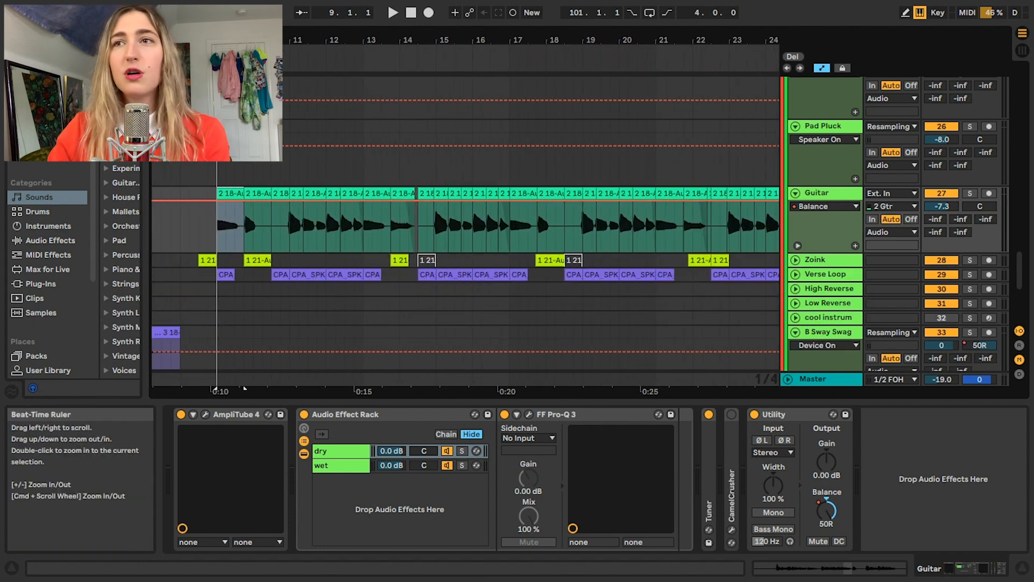
Solo the Guitar track, play it from bar 9, and inspect the clip settings between bars 12 and 14.
click(969, 193)
key(space)
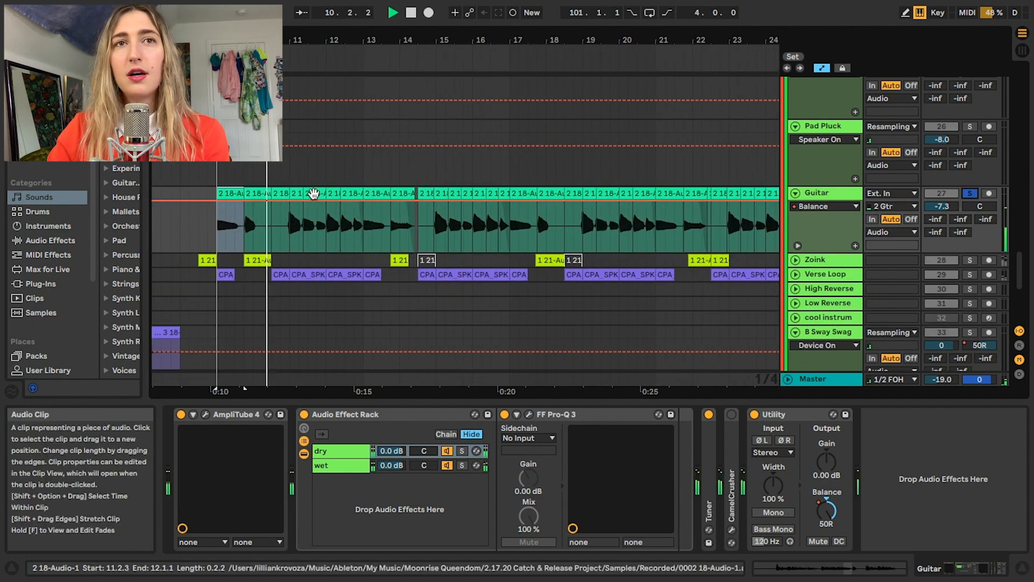
click(348, 193)
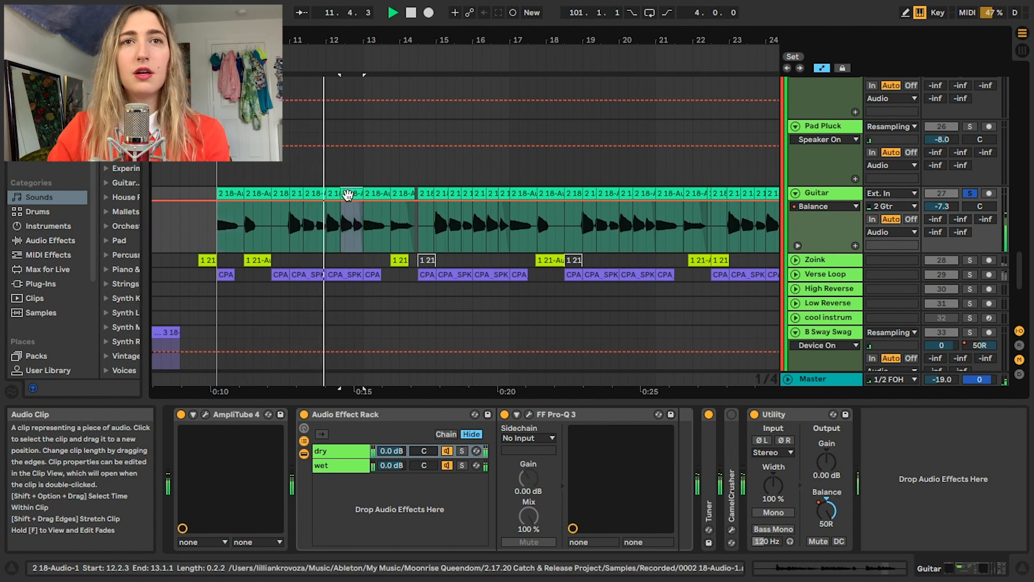
double_click(348, 193)
click(373, 193)
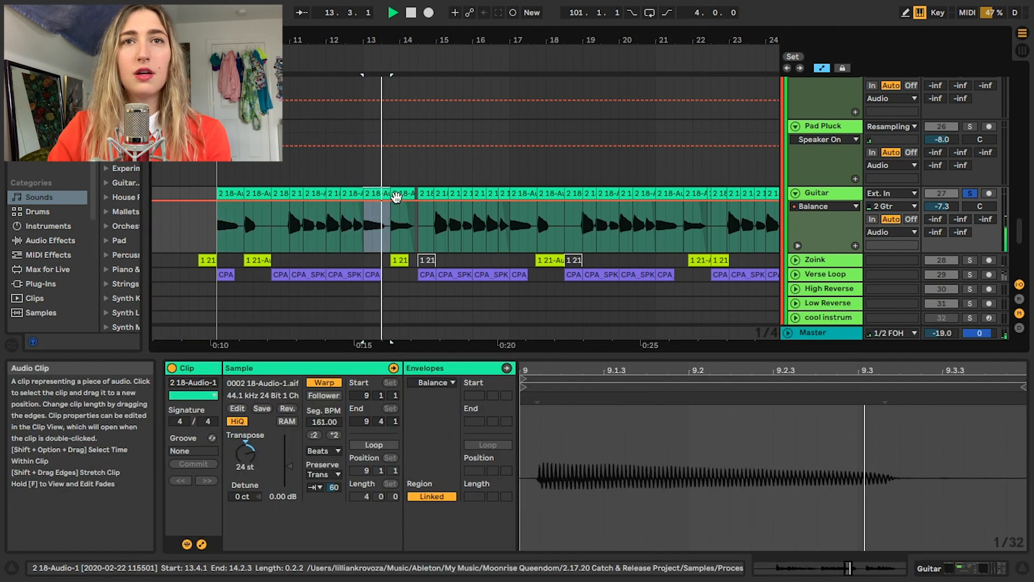
click(398, 192)
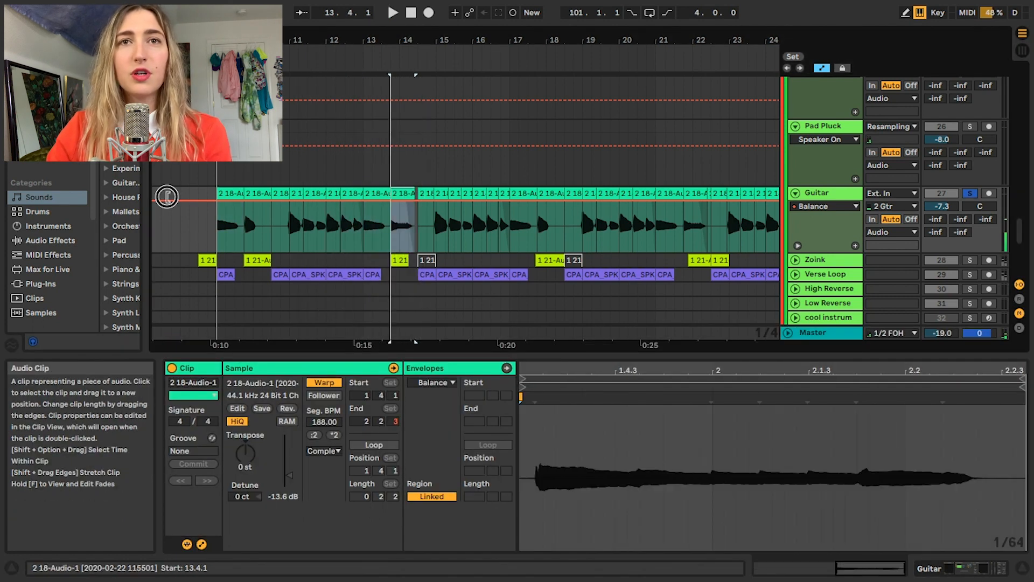
key(space)
Audition the Guitar phrase around bars 15 to 18 with its transposition reset to 0 st, and undo the change.
drag(447, 193, 794, 196)
key(space)
click(247, 455)
key(Delete)
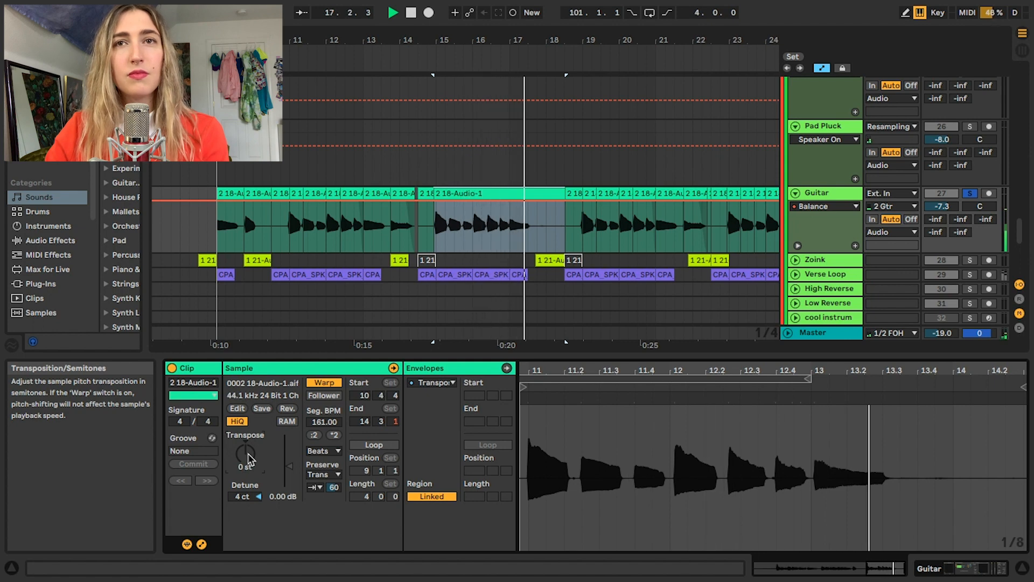
key(space)
key(ctrl+z)
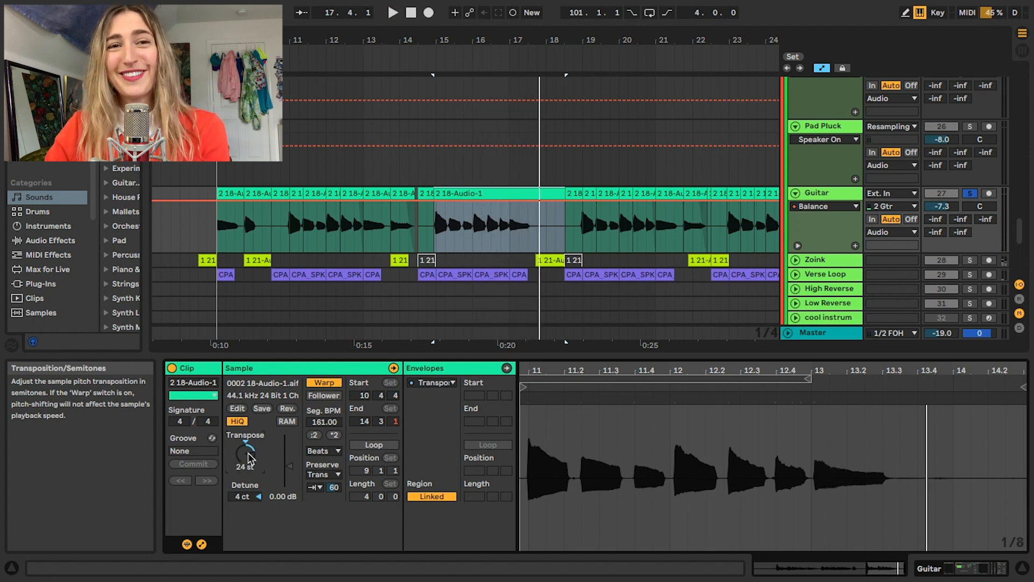
key(ctrl+z)
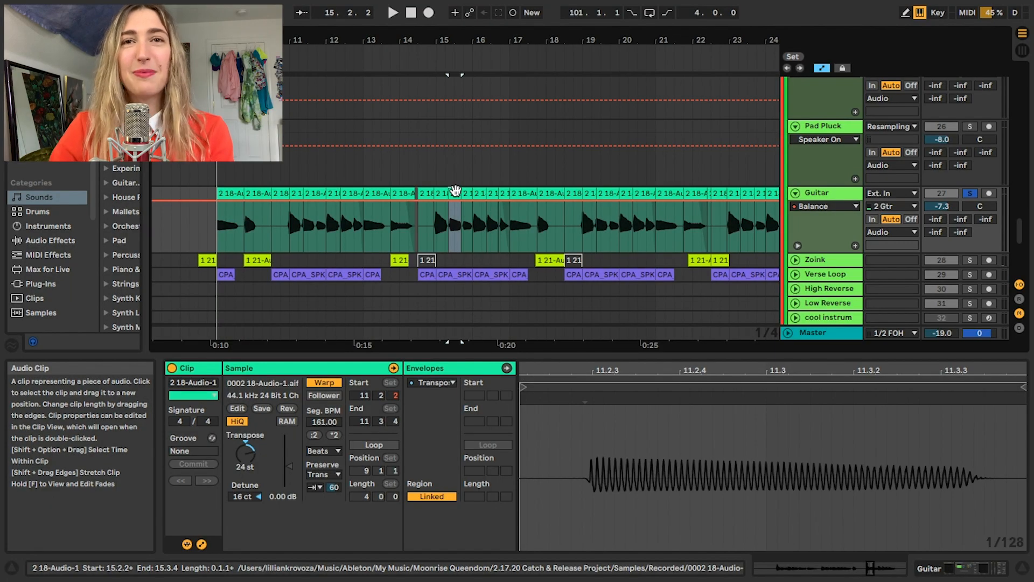
Compare the transposition and detune settings of the individual short Guitar clips in bar 15.
click(464, 192)
click(464, 191)
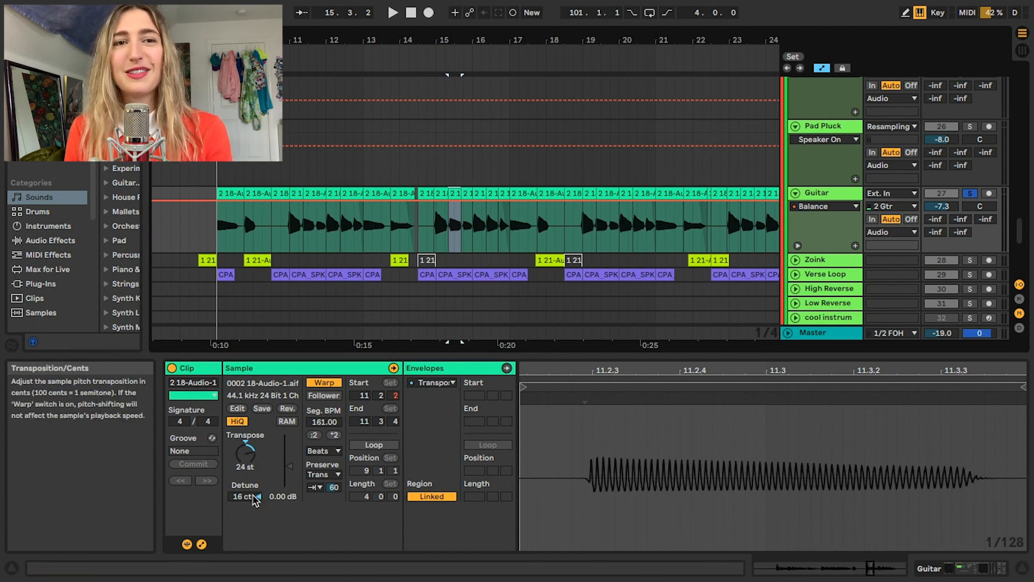
click(466, 192)
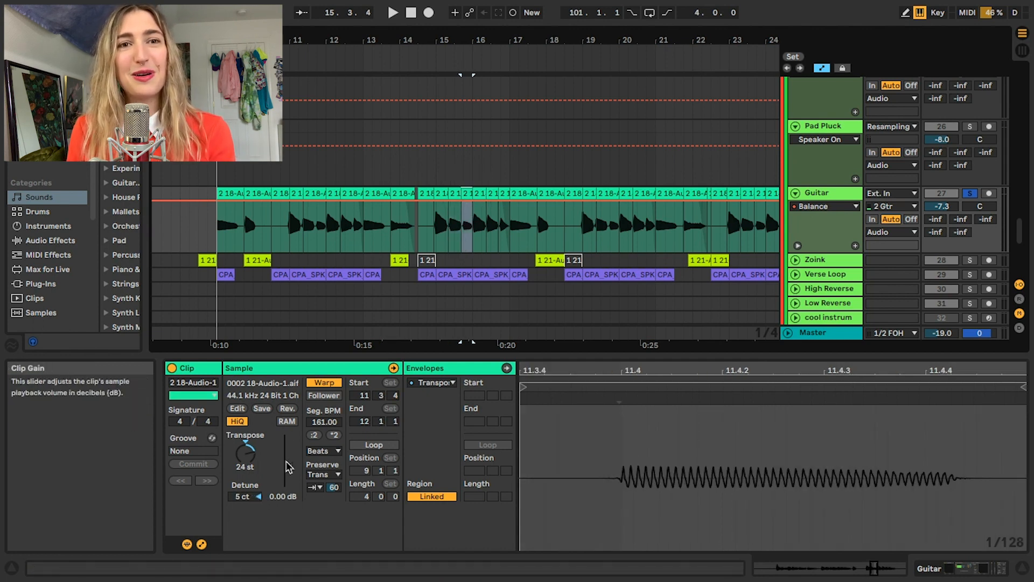
click(474, 190)
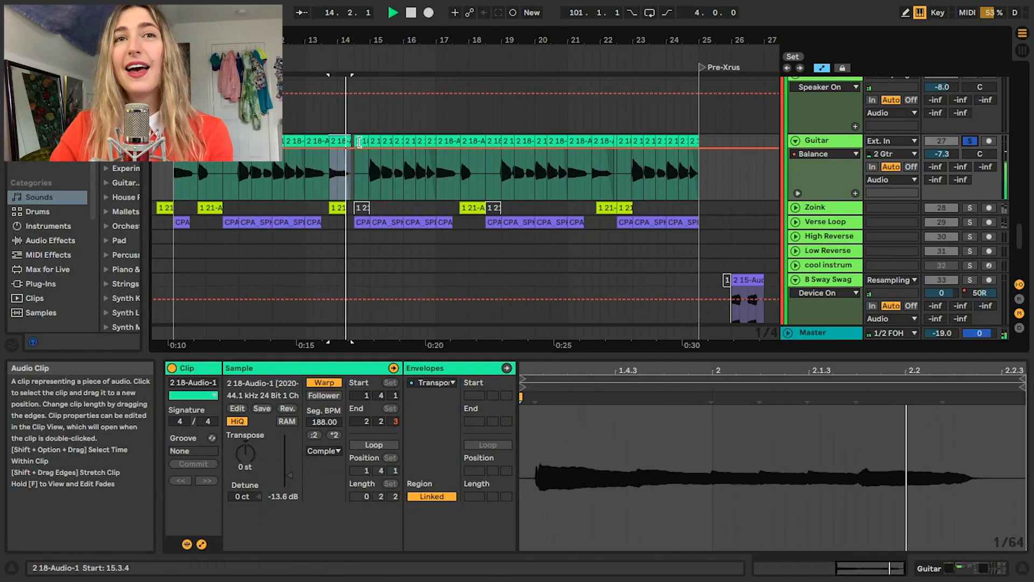
Display the transposition envelope of the Guitar clip at bar 13.4 in an enlarged clip editor.
key(space)
click(440, 383)
click(454, 396)
drag(578, 355, 593, 231)
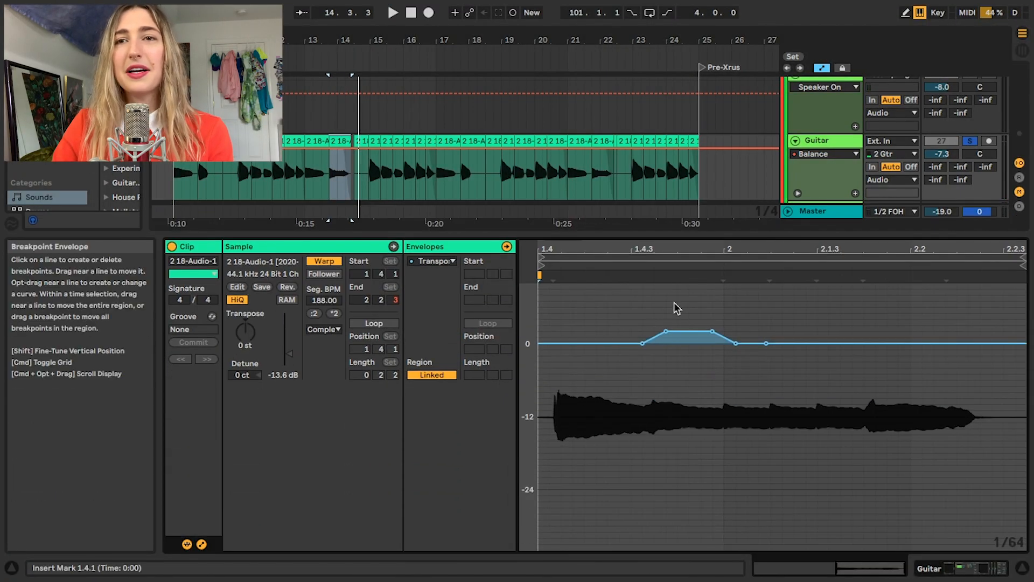
key(space)
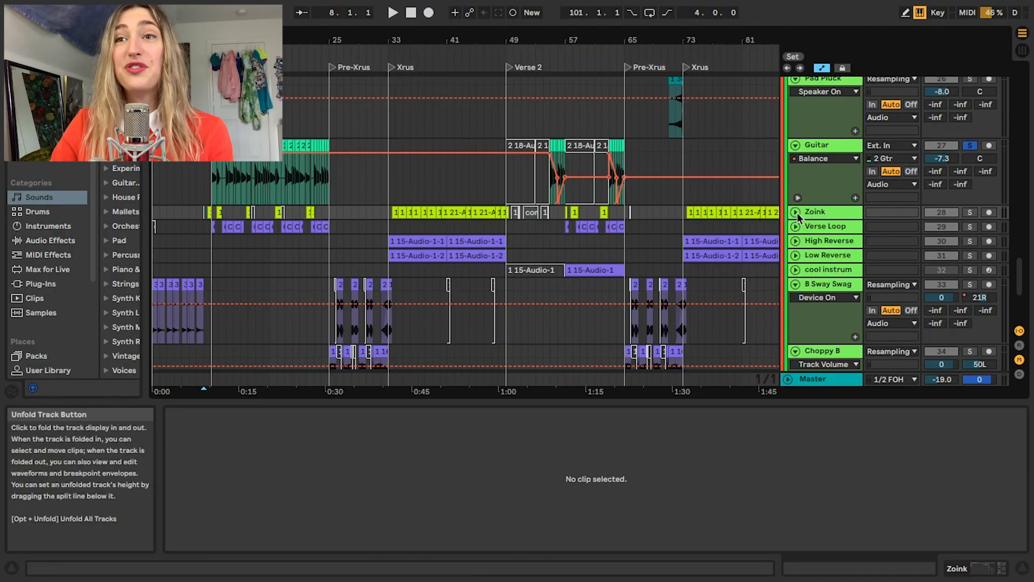
Unfold and solo the Zoink track, and select its first clip.
click(795, 211)
click(970, 213)
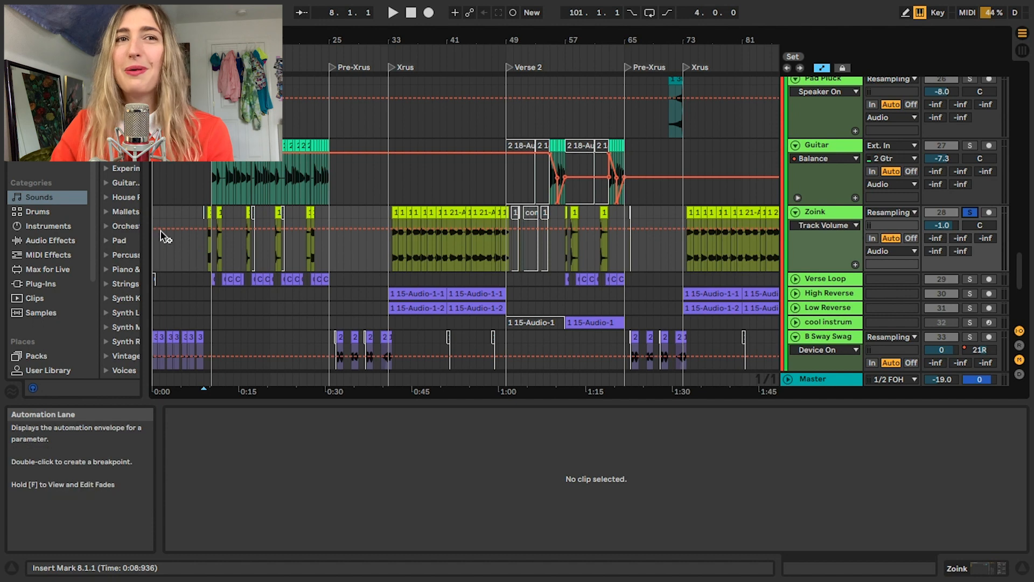
click(209, 212)
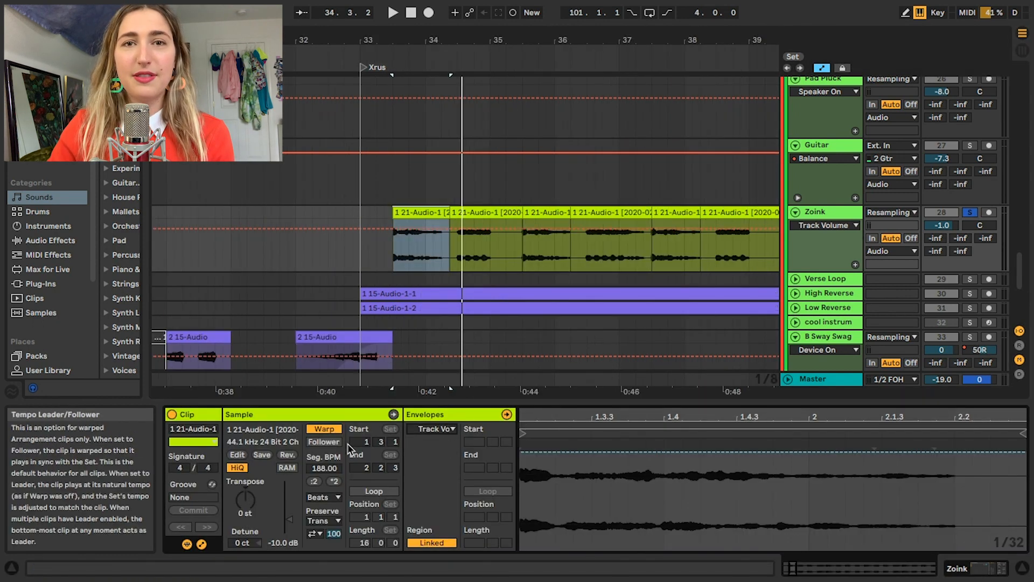
Play the Zoink clips at the first Xrus and show the transposition envelope of the second clip.
click(431, 440)
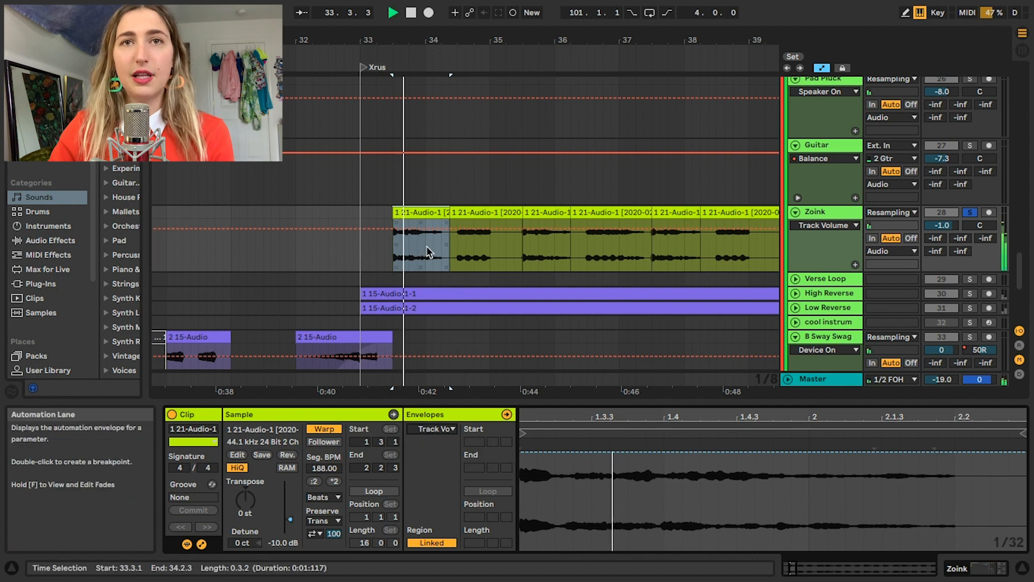
click(464, 212)
click(434, 429)
click(431, 440)
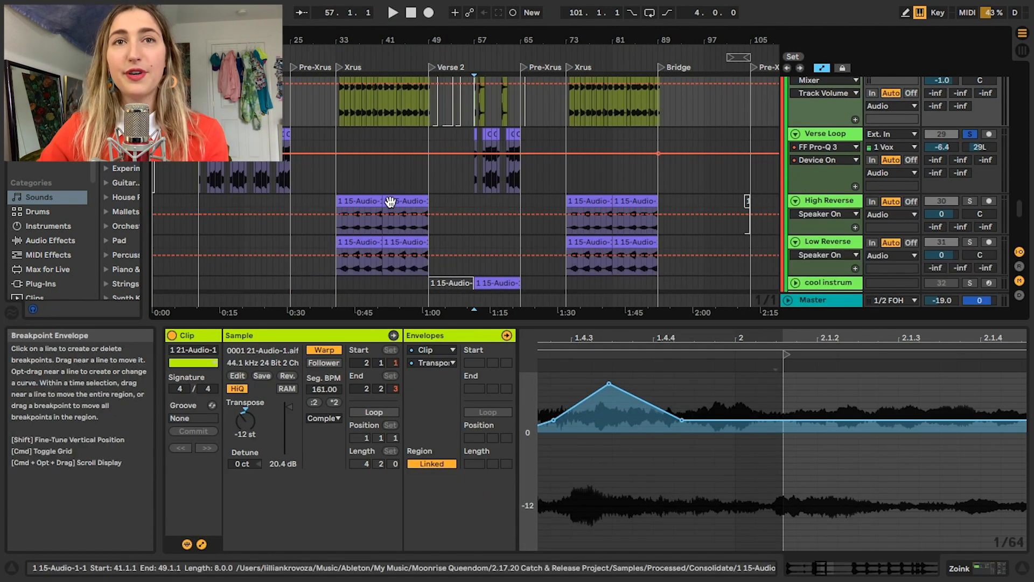
Solo the High Reverse and Low Reverse tracks and play them from the High Reverse clip at bar 33.
click(378, 201)
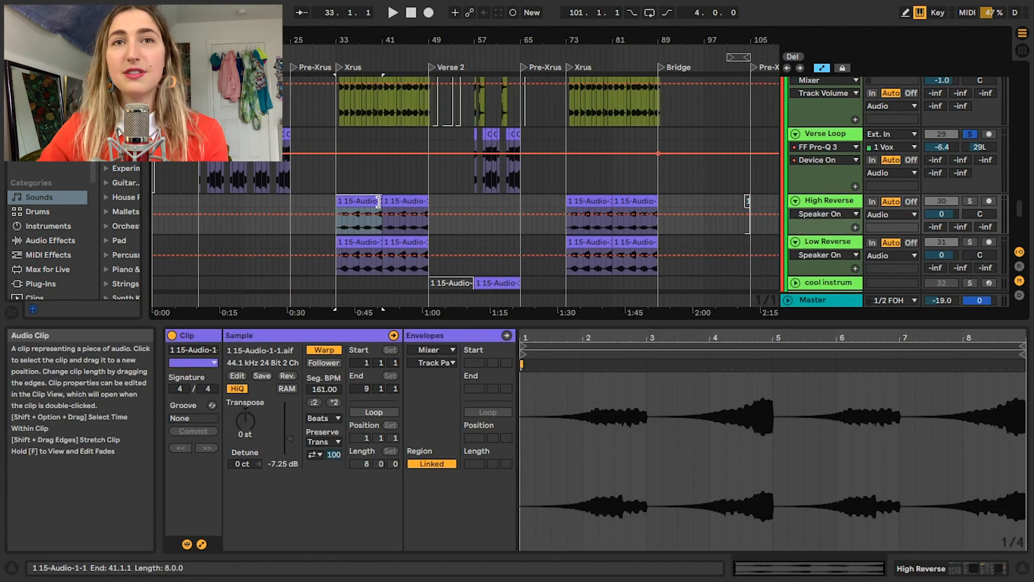
click(970, 201)
super+click(970, 243)
key(space)
scroll(450, 141, down, 3)
scroll(455, 139, up, 1)
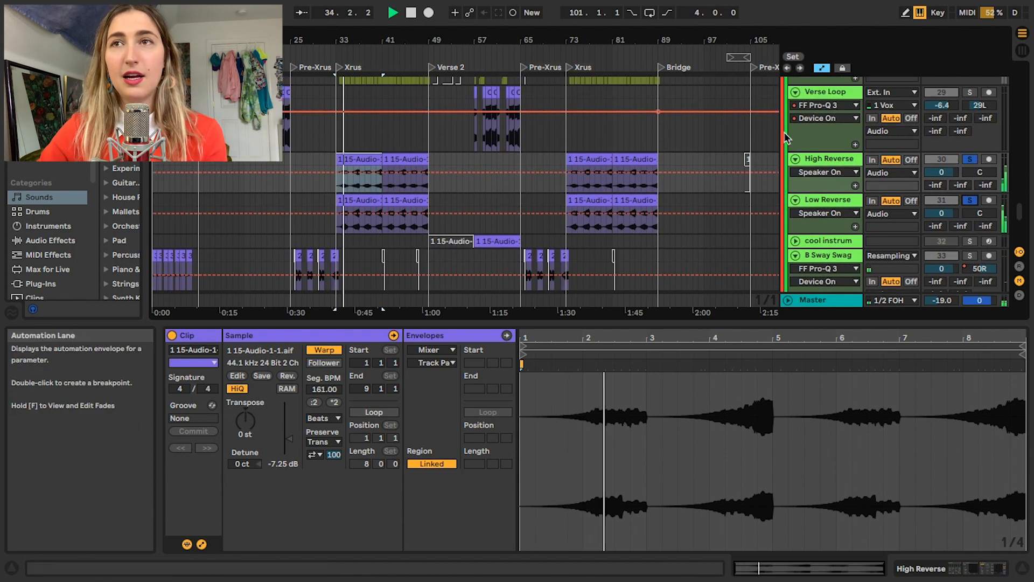
Inspect the High Reverse effects chain, switching Auto Pan's phase inversion on and back to Normal.
click(816, 159)
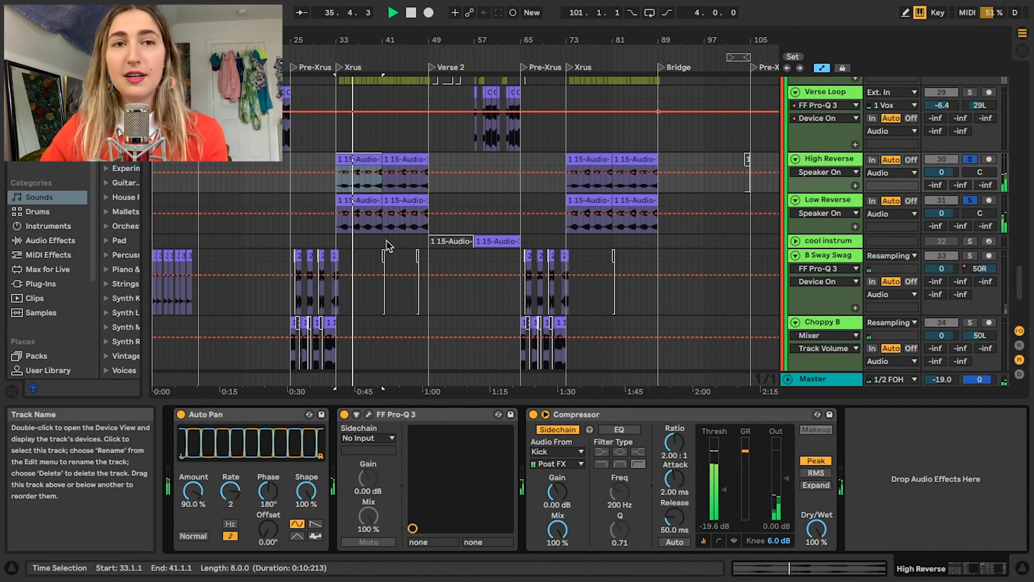
key(space)
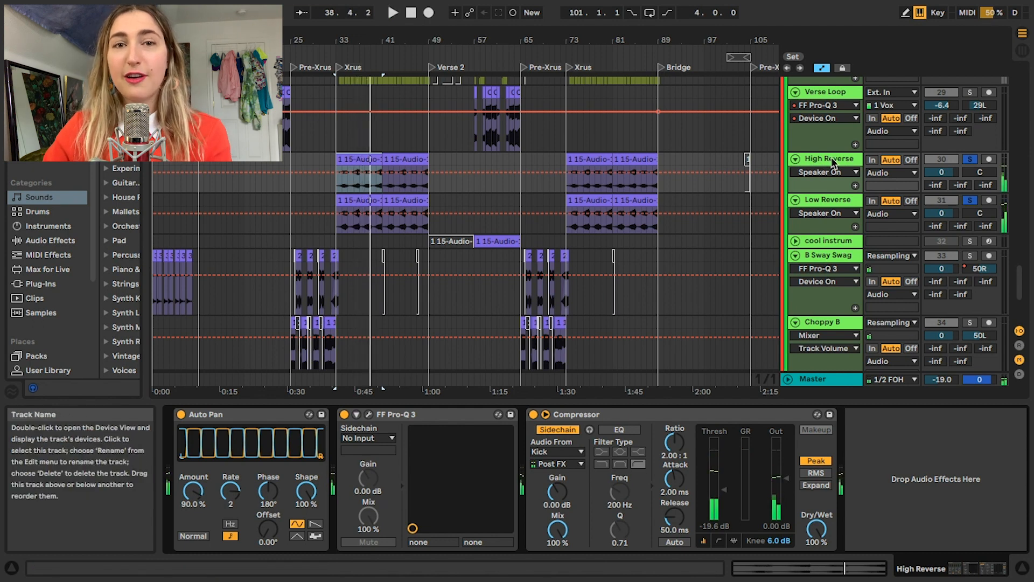
click(836, 162)
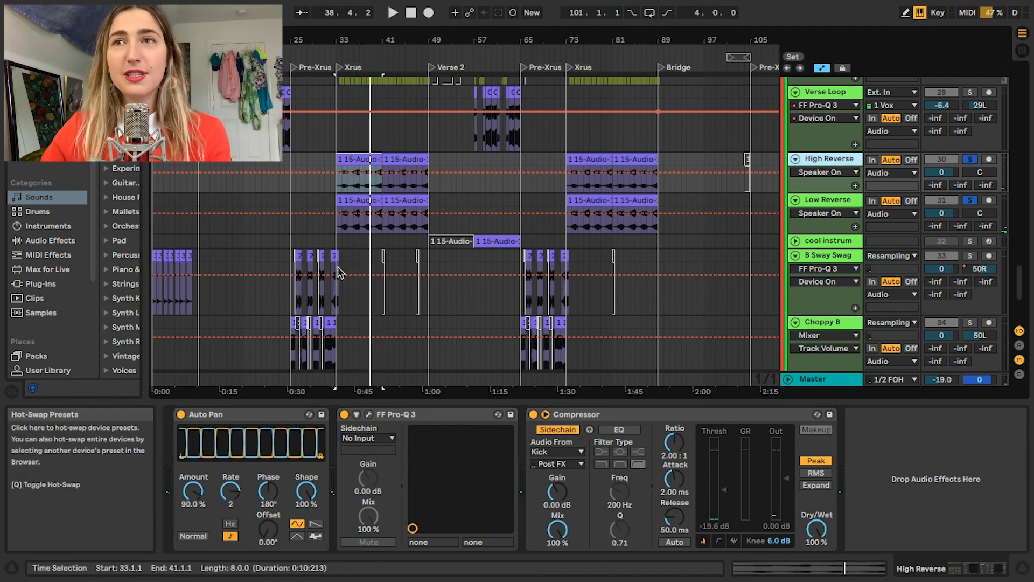
click(242, 414)
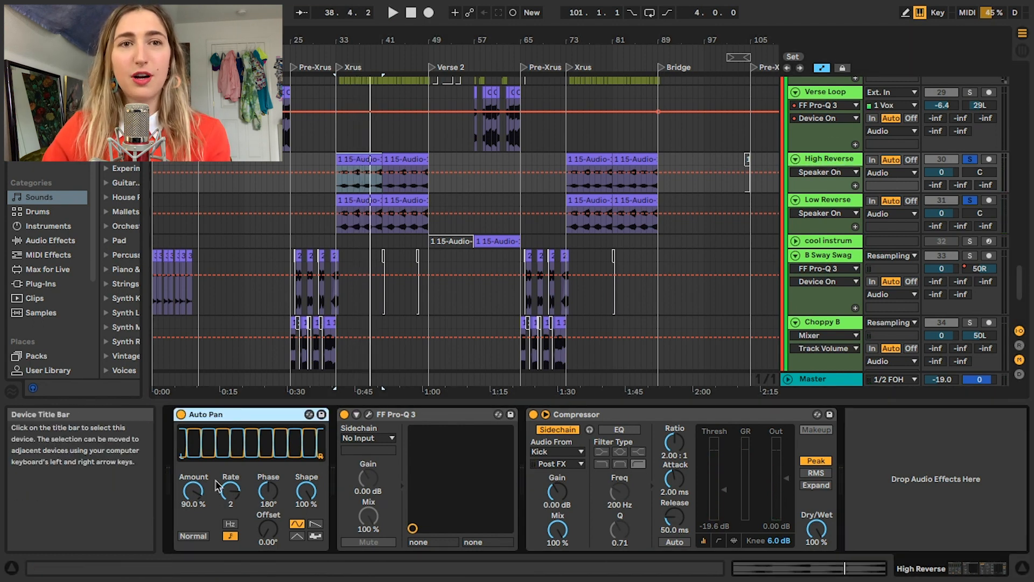
click(194, 537)
click(193, 536)
click(816, 203)
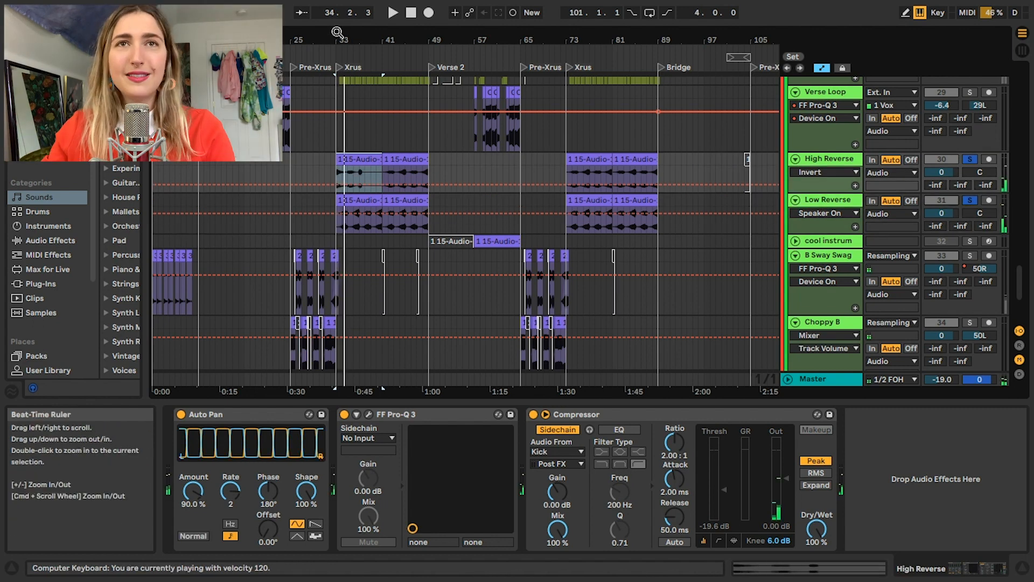
Audition the High Reverse track alone across the first Xrus, and return to the Harp tracks.
drag(338, 34, 343, 66)
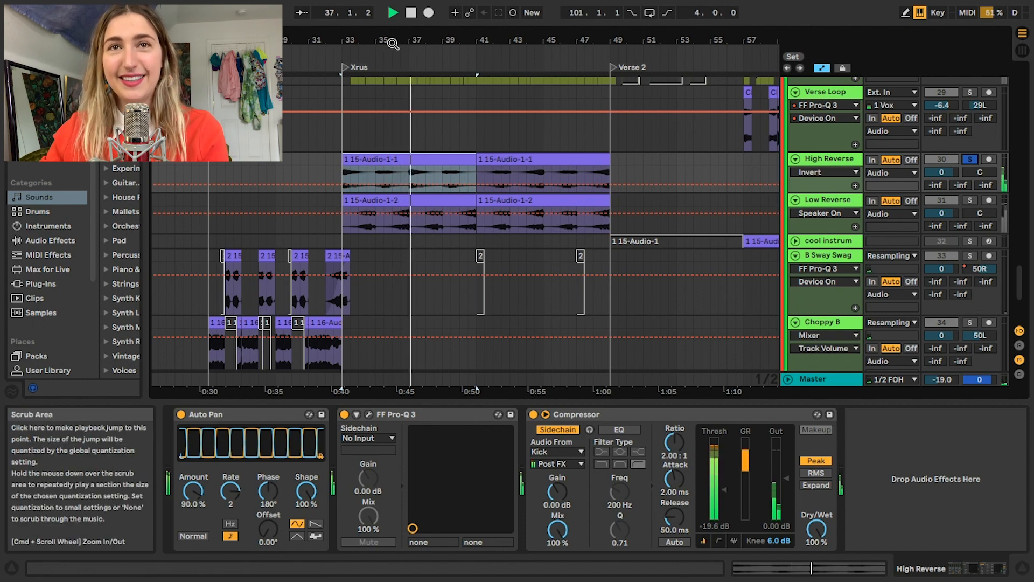
drag(395, 42, 393, 17)
key(space)
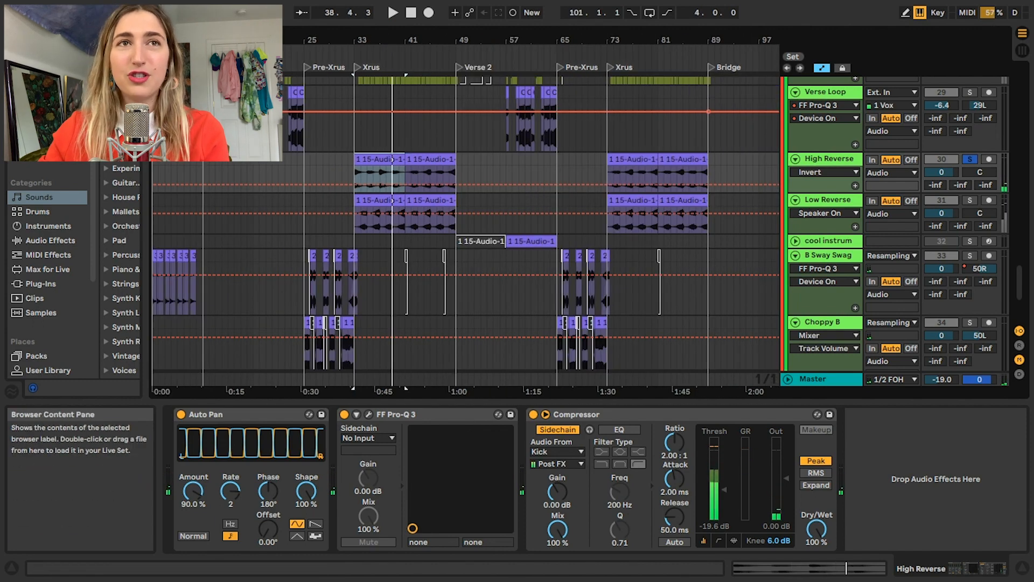
scroll(161, 242, up, 15)
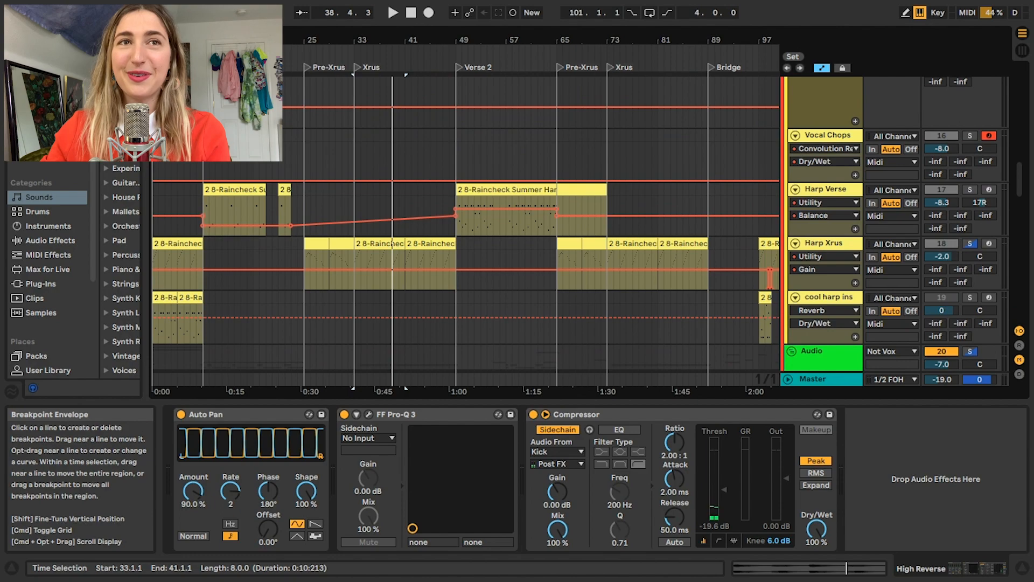
Play the Harp Xrus part from the start of the song and look over the audio tracks below it.
click(161, 242)
key(space)
scroll(479, 255, down, 15)
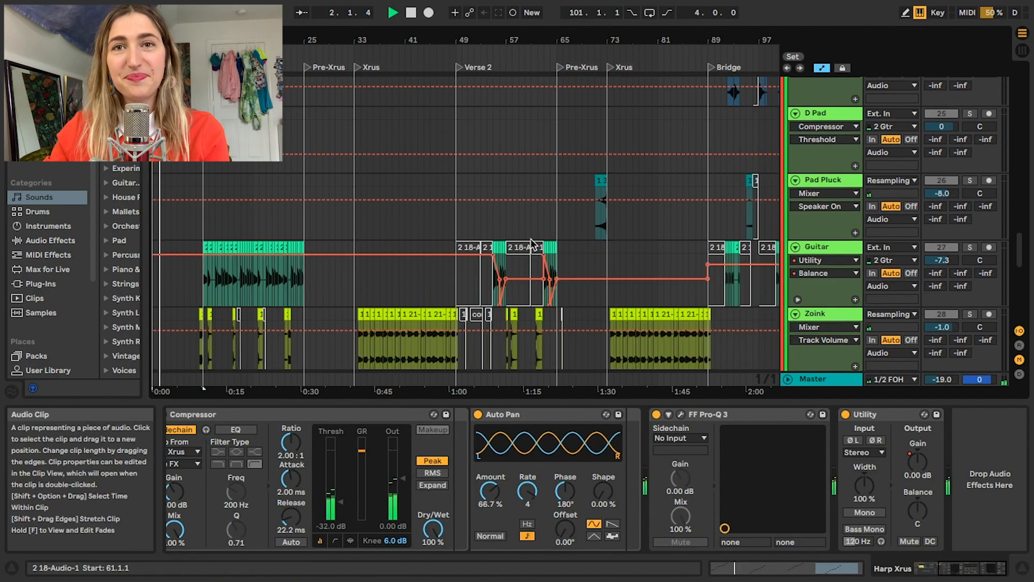
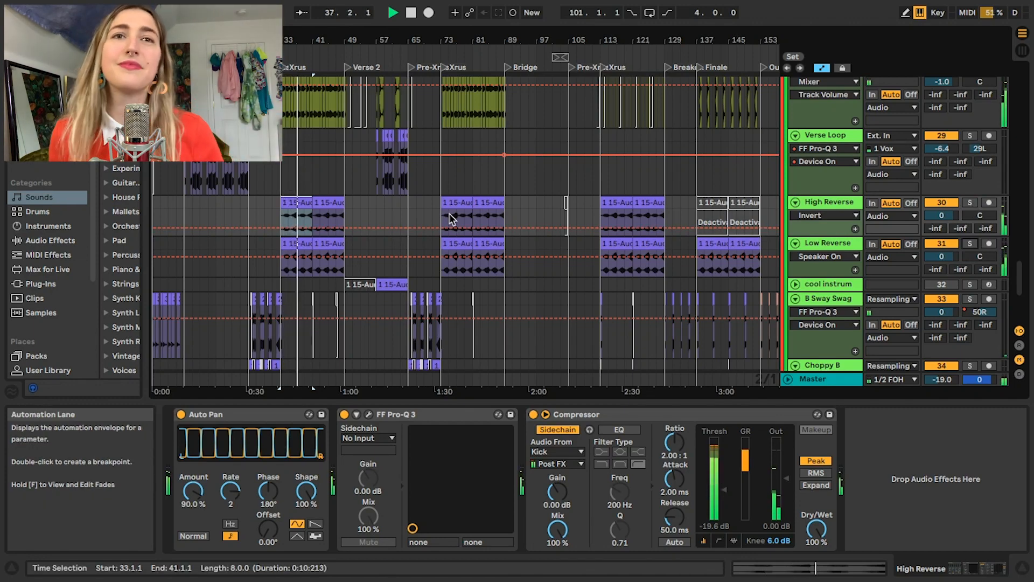
Solo the cool instrum track and play its MIDI clip at bar 57 in Verse 2.
click(394, 284)
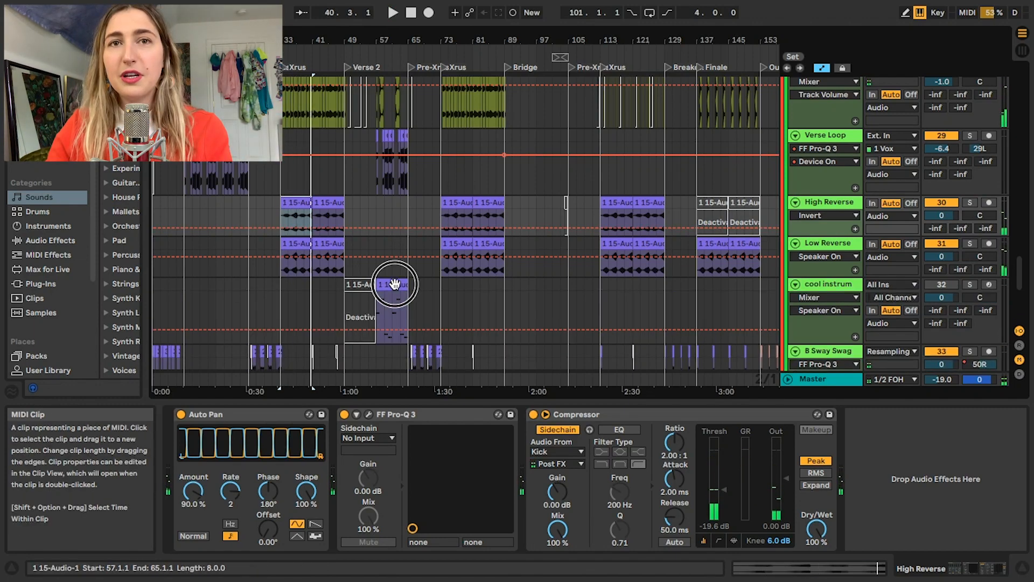
click(970, 284)
key(space)
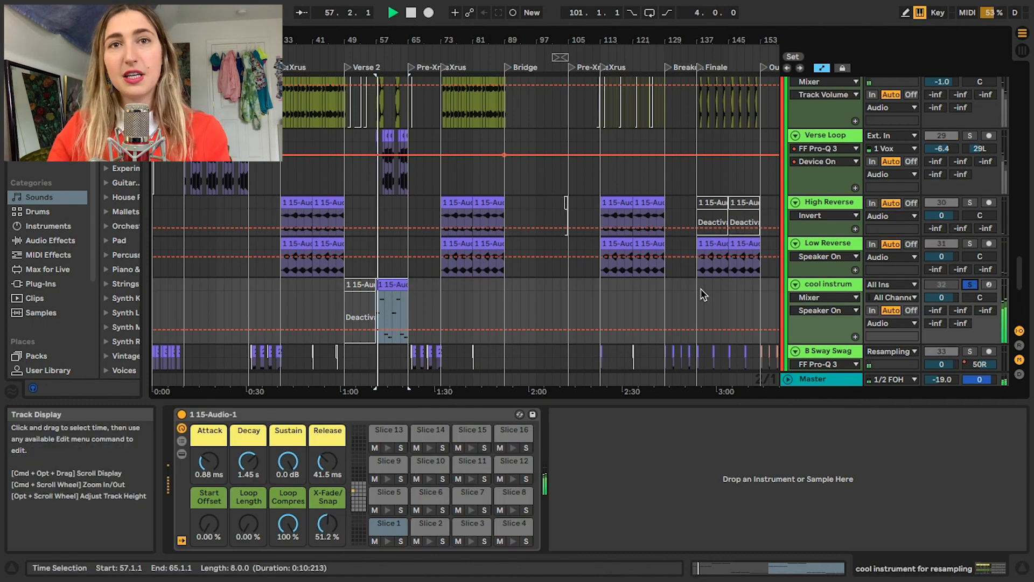
drag(327, 34, 327, 28)
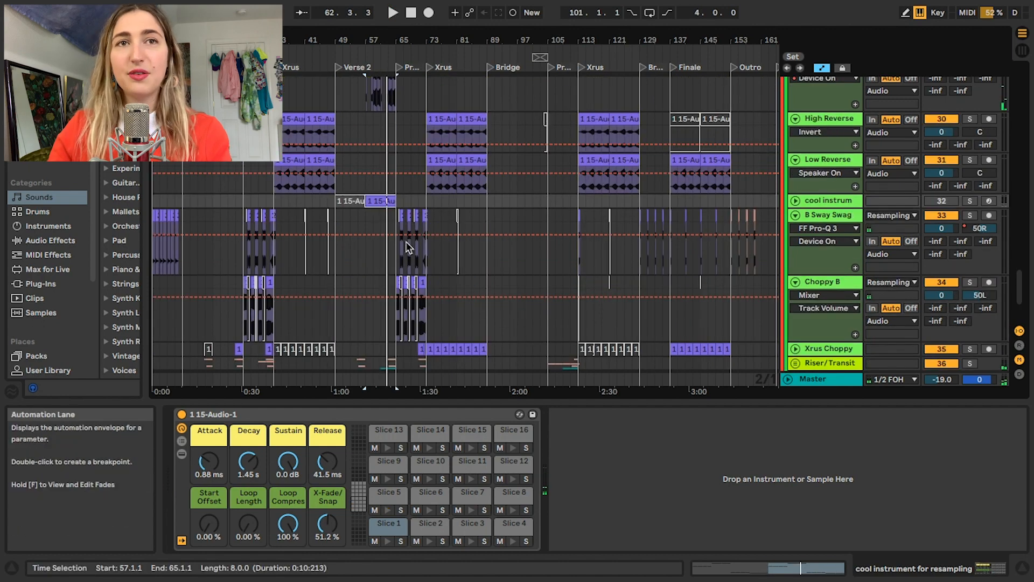
Solo the B Sway Swag track and play its first clip in the first Pre-Xrus.
click(153, 218)
click(969, 216)
key(space)
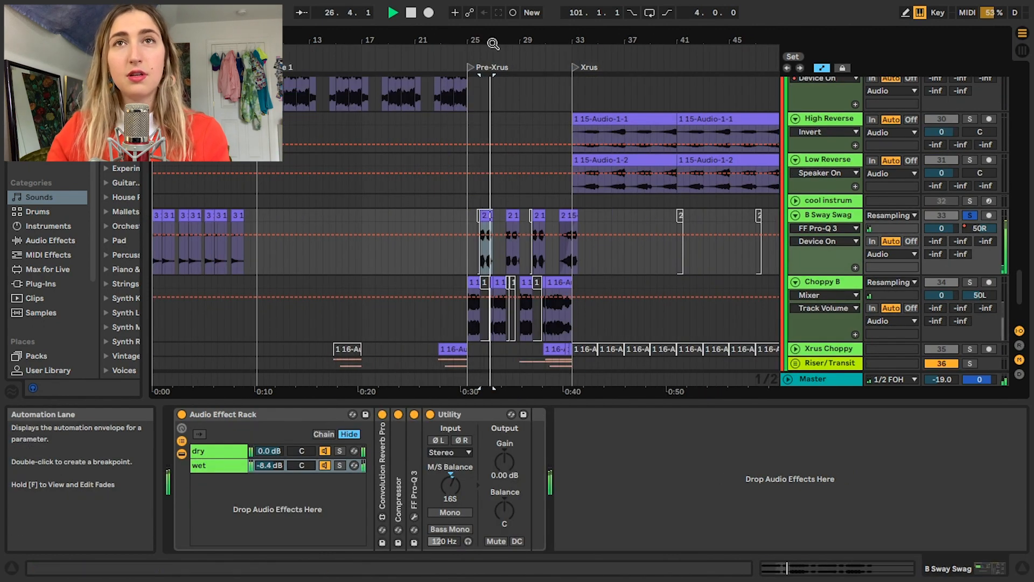
Extend the B Sway Swag clip across the first Pre-Xrus into the Xrus to reveal the full reversed recording.
drag(492, 43, 434, 42)
key(space)
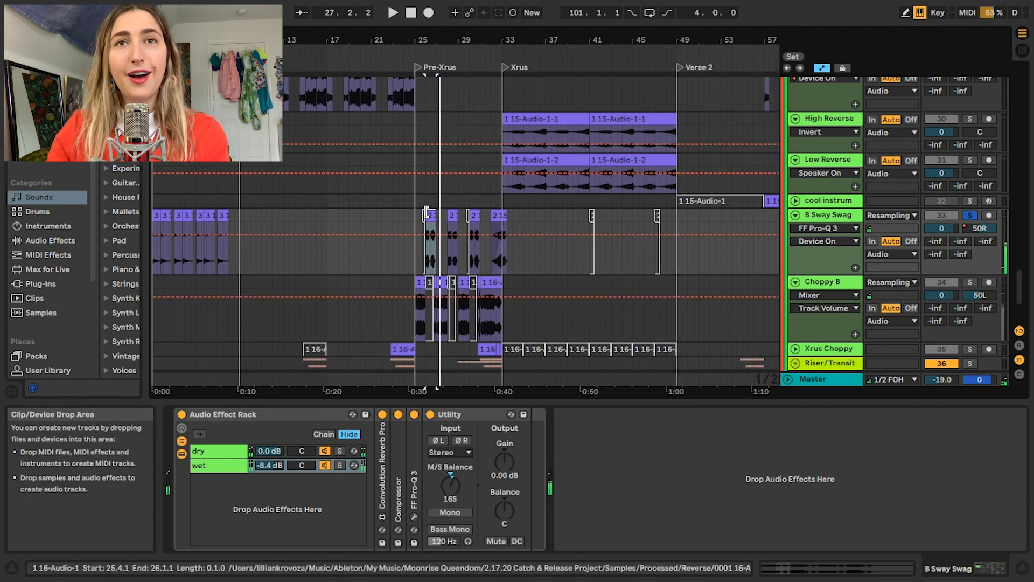
key(space)
drag(435, 216, 610, 219)
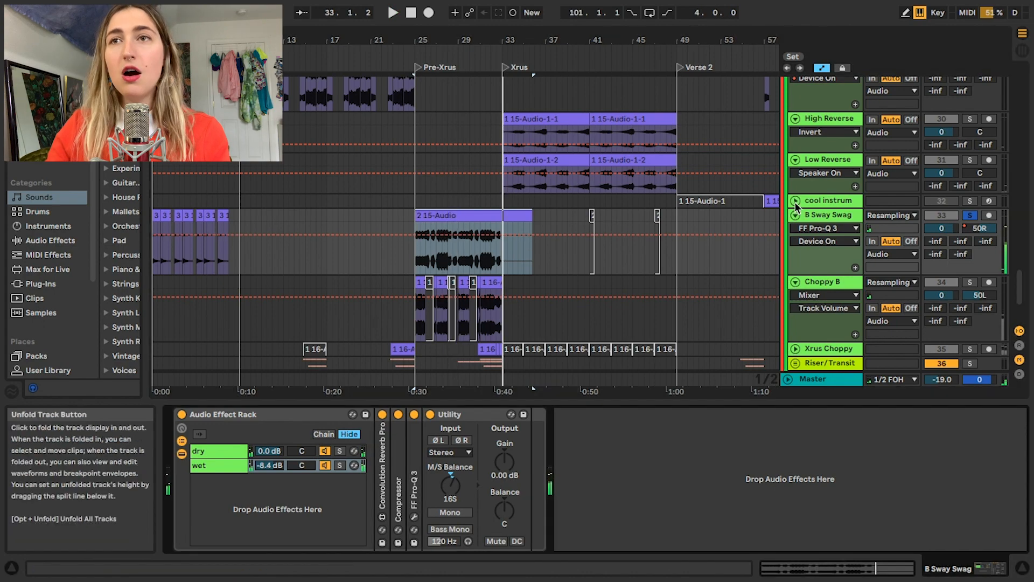
Unfold the cool instrum track, solo it and play its sliced-sample clip at bar 57.
click(795, 201)
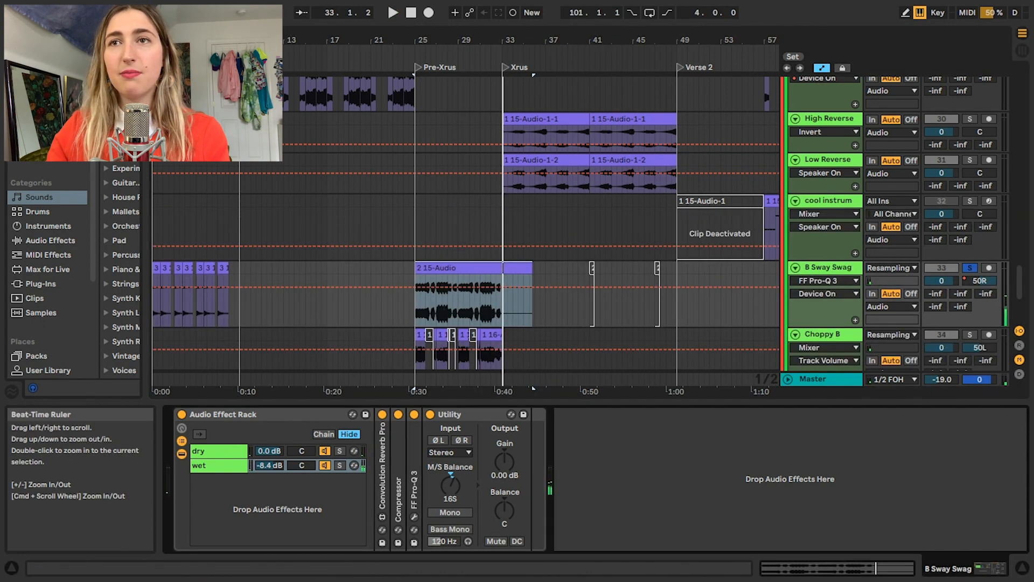
drag(600, 42, 425, 33)
click(556, 200)
click(969, 201)
key(space)
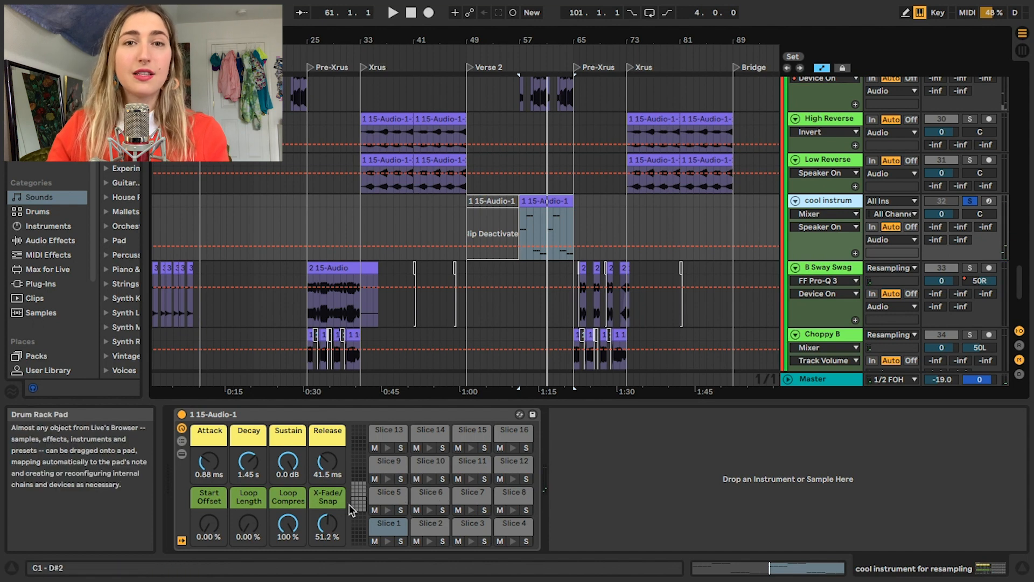
Preview the Slice 5 pad of the cool instrum drum rack and show its sample waveform.
click(388, 510)
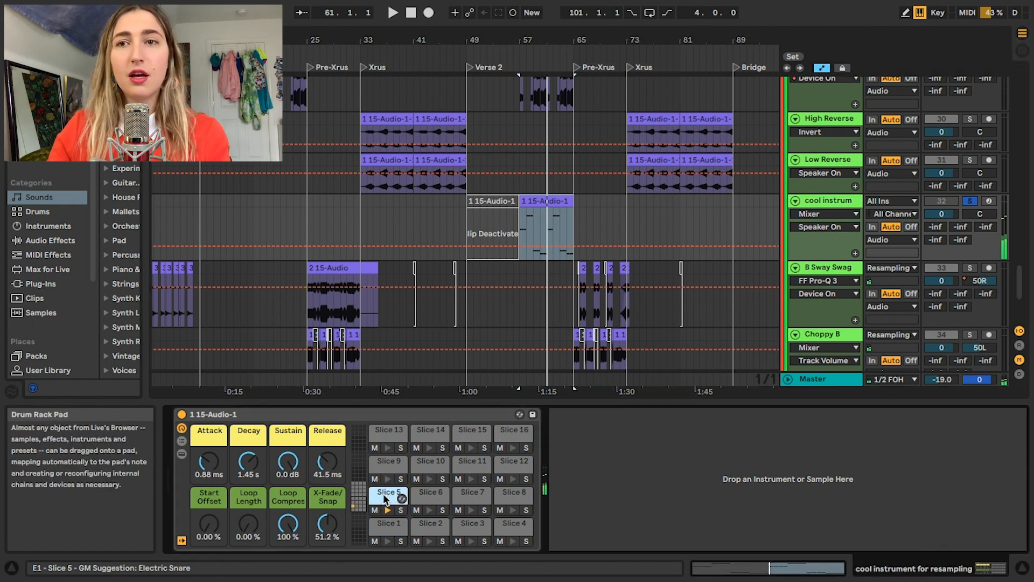
click(387, 493)
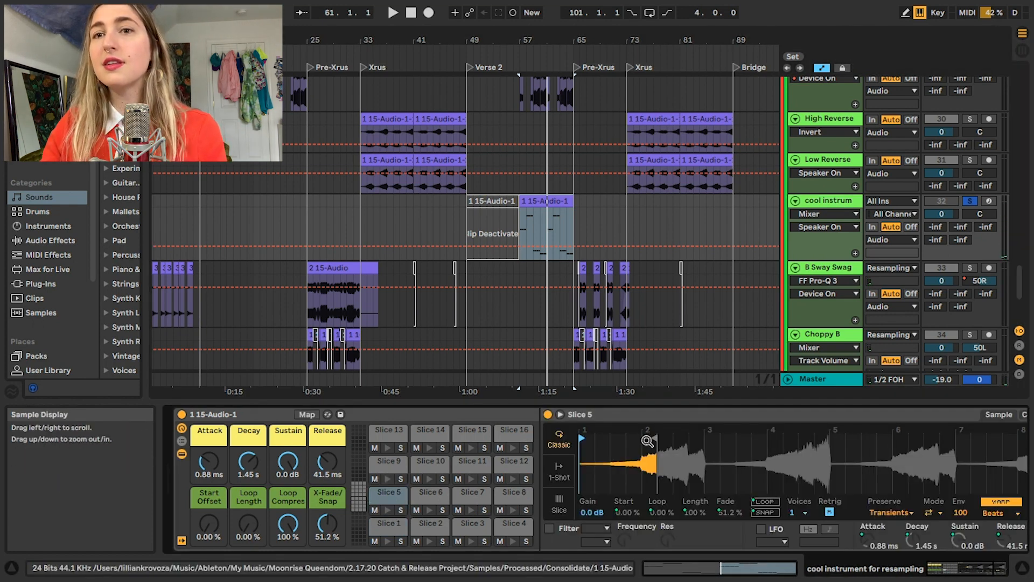
click(854, 415)
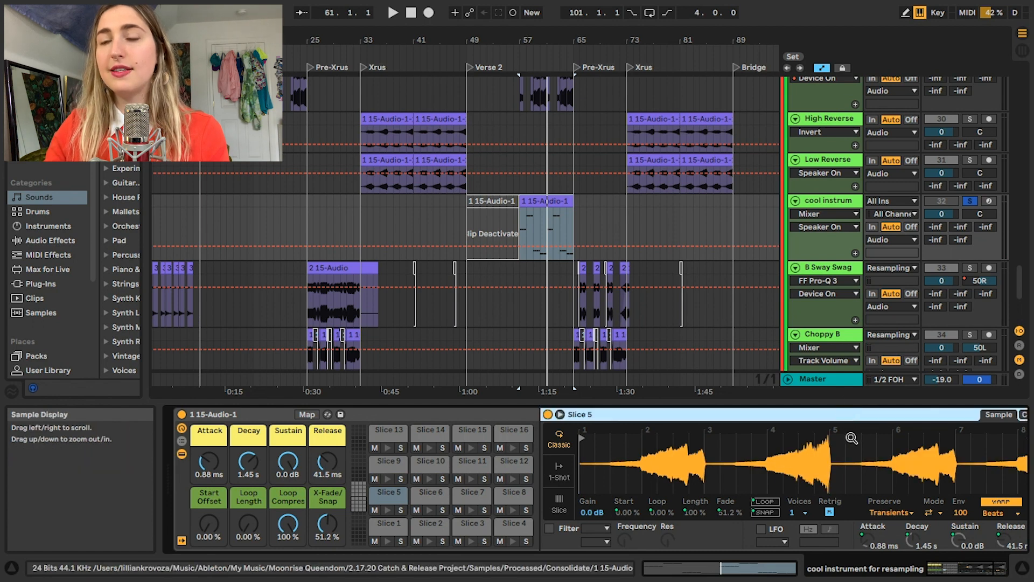
click(386, 510)
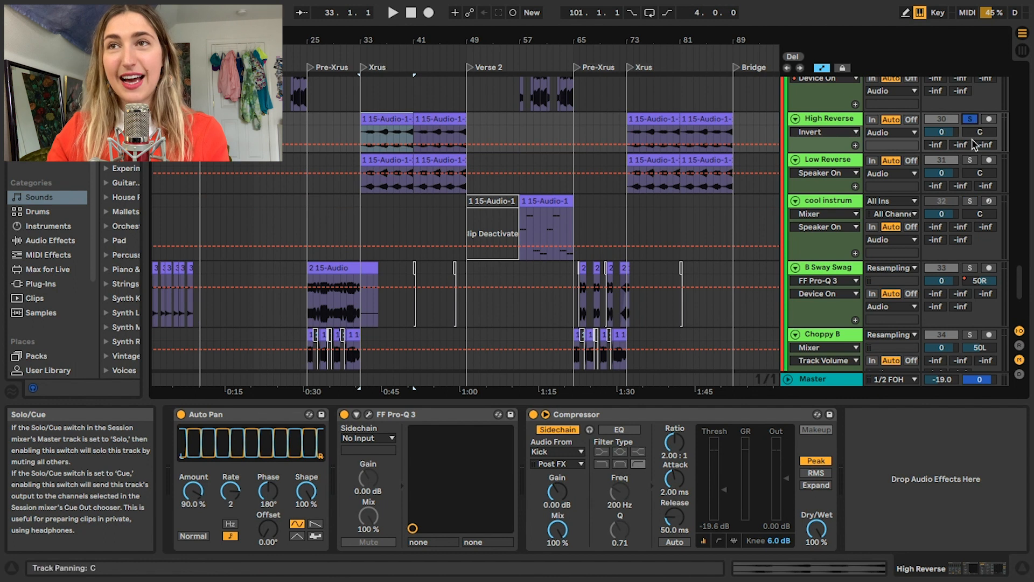
Solo the Low Reverse track and play it from the start of the first Xrus at bar 33.
click(970, 160)
key(space)
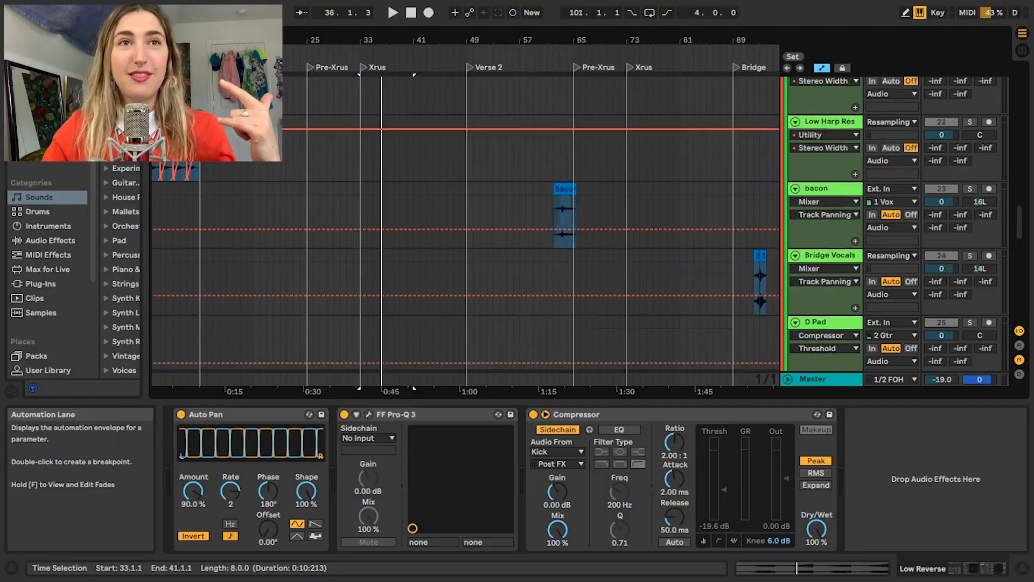
scroll(174, 183, down, 5)
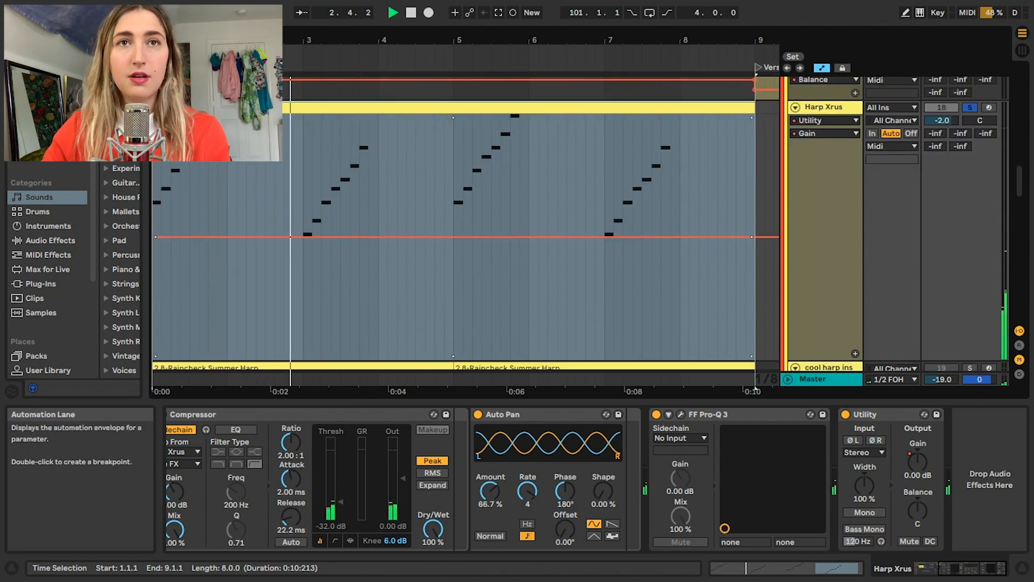
Zoom back out from the Harp Xrus clip, stop its playback and return to the reverse tracks.
key(x)
key(space)
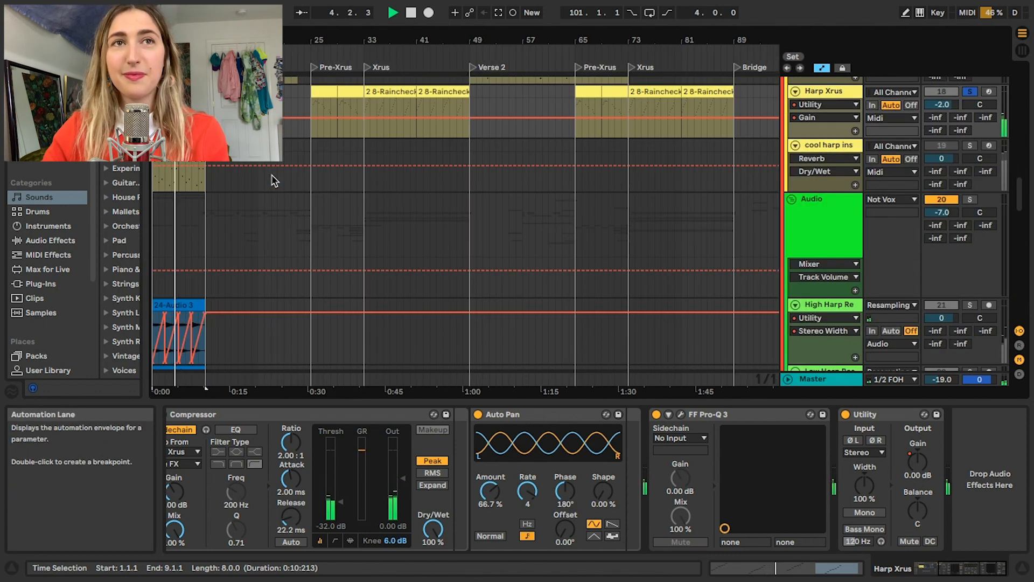
scroll(343, 209, down, 8)
scroll(345, 211, down, 6)
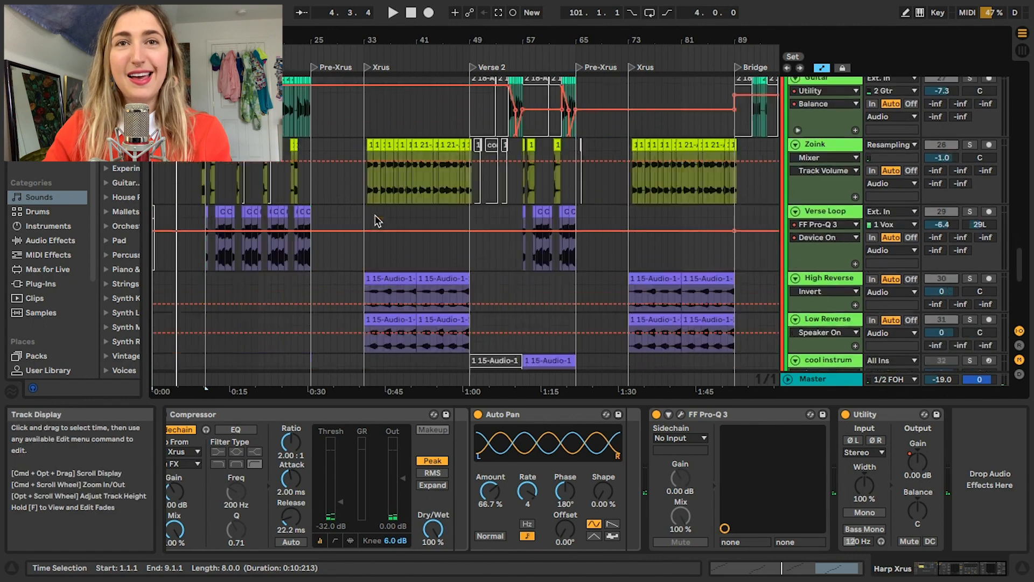
Play the Low Reverse track solo from bar 33 and point out Slice to New MIDI Track for its first clip.
click(392, 275)
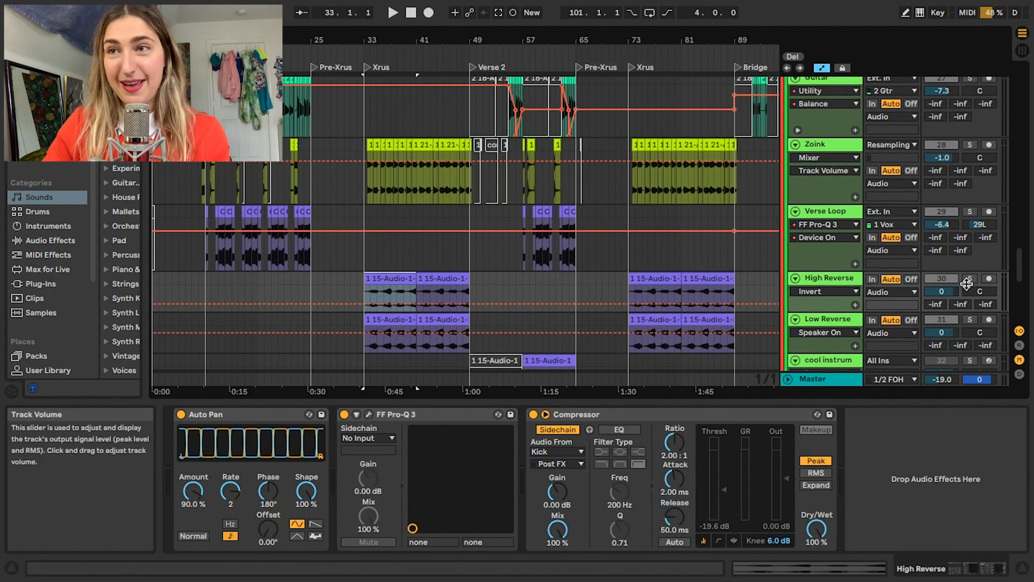
click(970, 320)
key(space)
scroll(503, 231, down, 4)
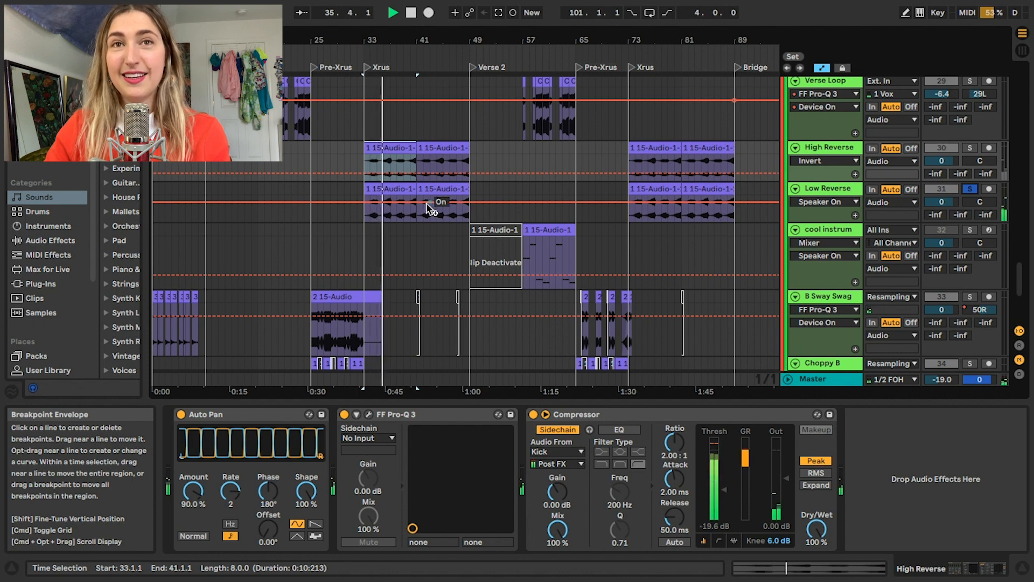
key(space)
right_click(384, 191)
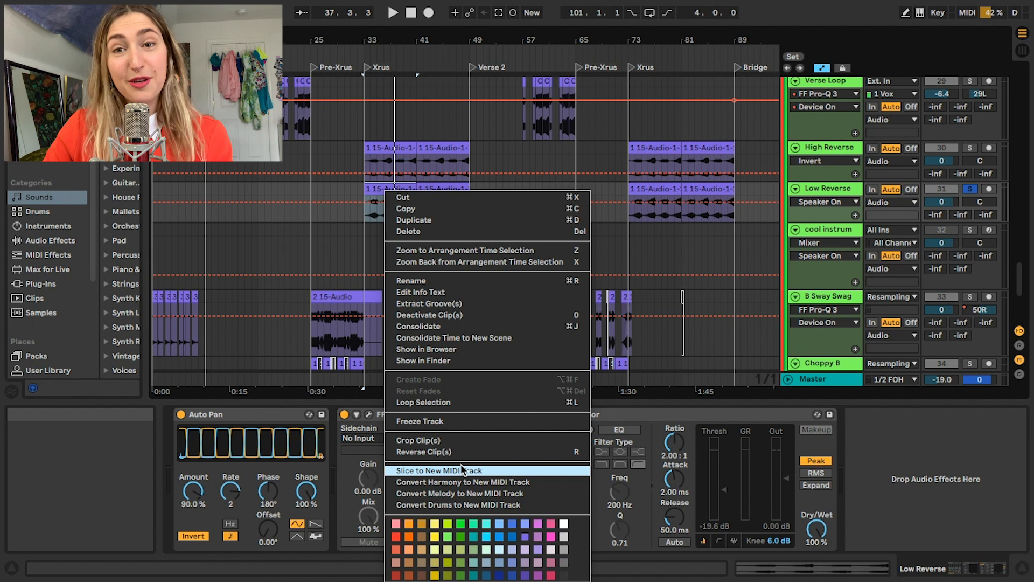
click(461, 471)
Solo the cool instrum track, preview its slice pads and play its clip at bar 57.
click(971, 230)
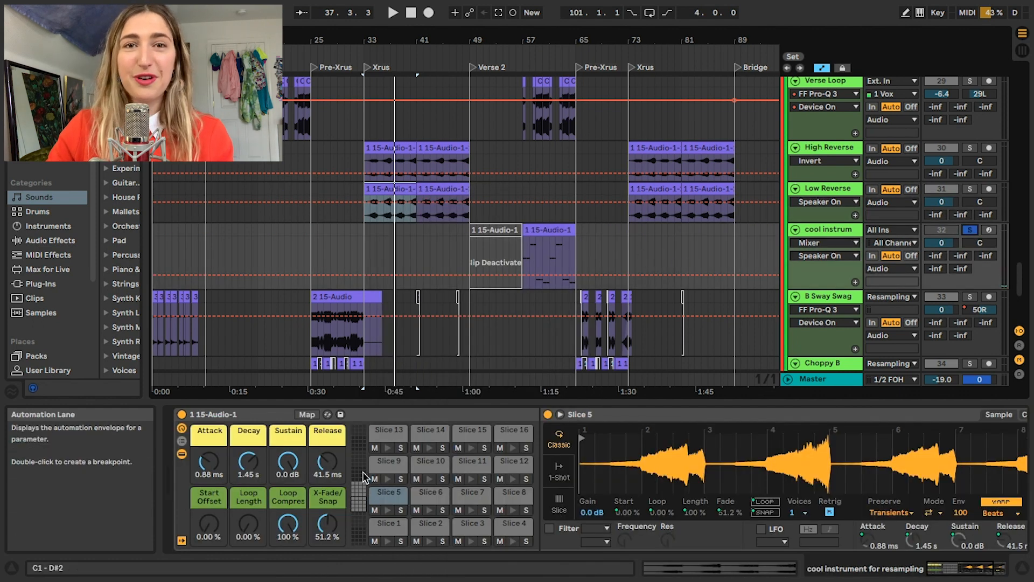
click(431, 448)
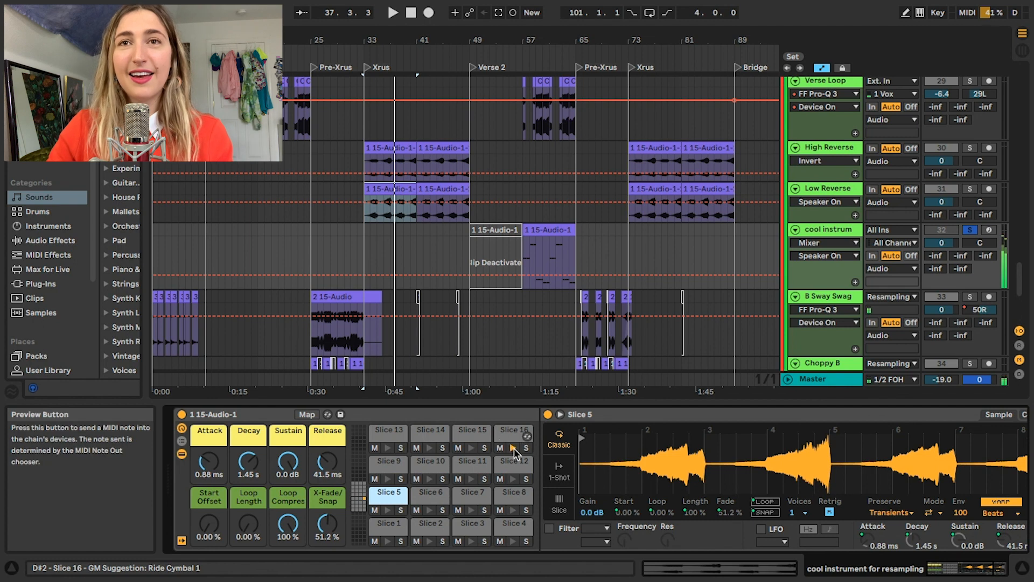
click(533, 232)
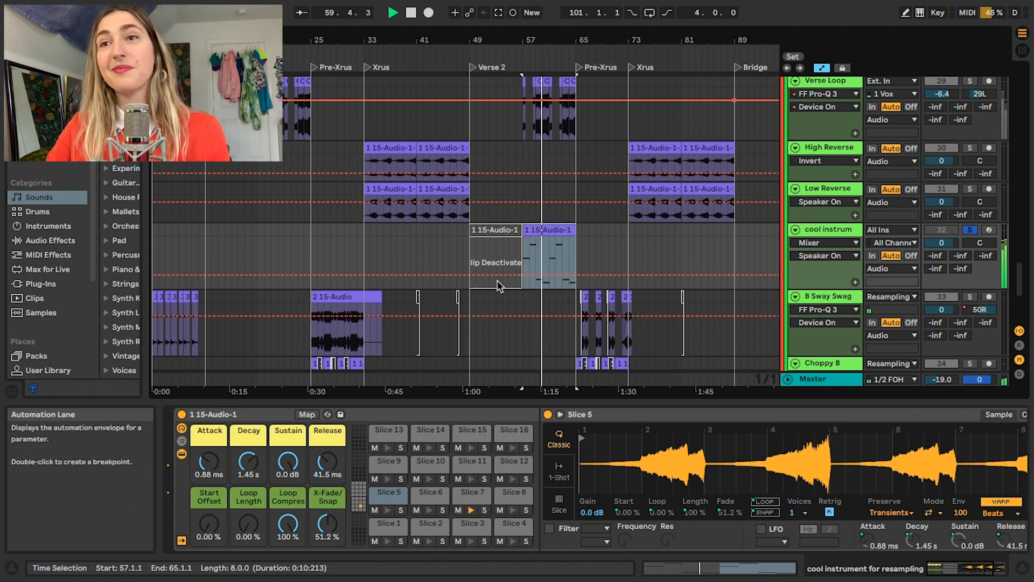
key(space)
Solo the B Sway Swag track and play its extended clip from bar 25.
scroll(343, 298, down, 2)
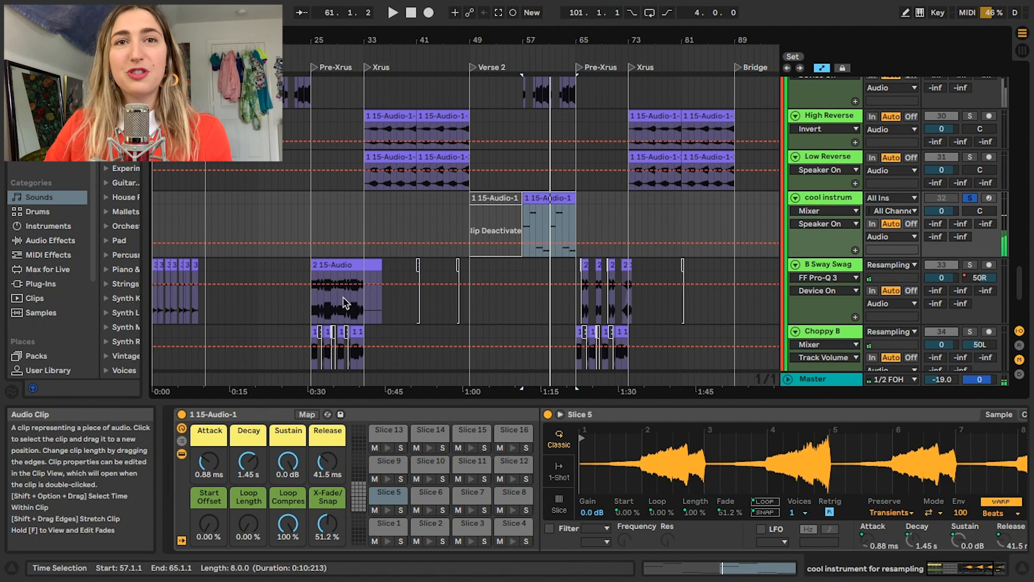
click(342, 265)
click(968, 261)
key(space)
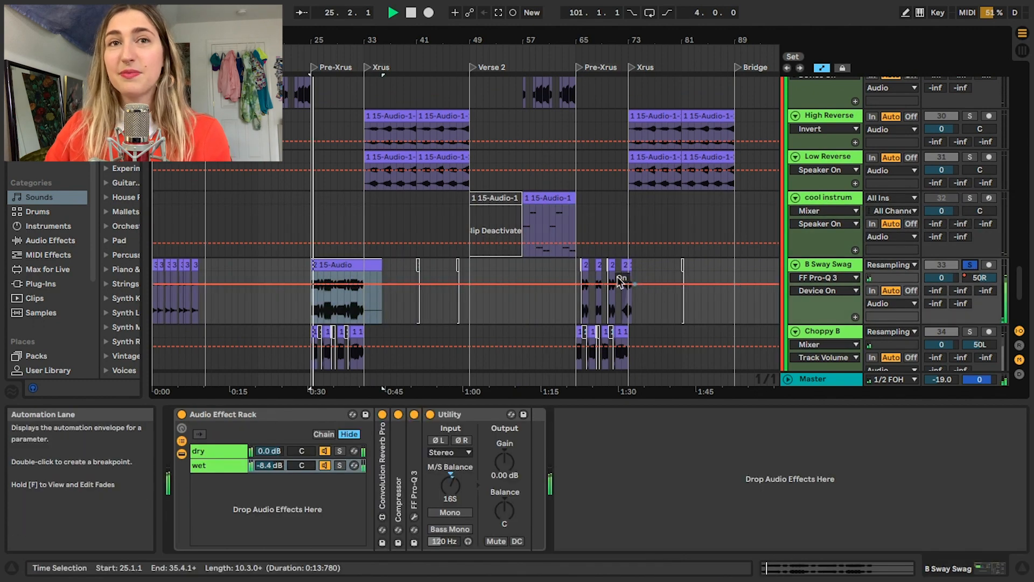
Zoom in on the first Pre-Xrus and inspect the Convolution Reverb Pro in B Sway Swag's wet chain, folding it again.
scroll(647, 286, down, 3)
drag(339, 37, 532, 146)
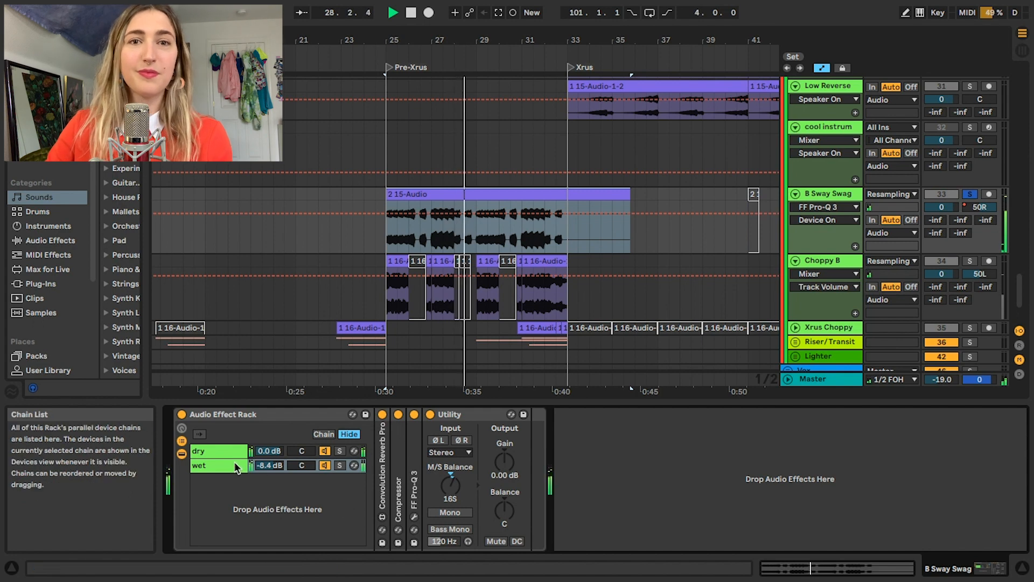
double_click(382, 463)
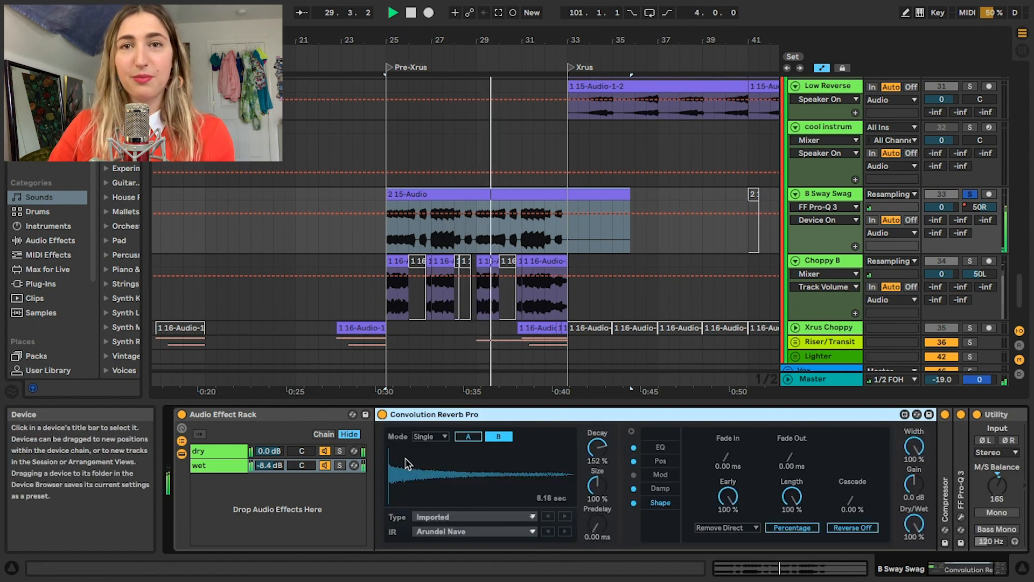
double_click(429, 415)
Solo the Choppy B track and examine its effects chain, focusing on the Auto Pan's Phase setting.
click(970, 260)
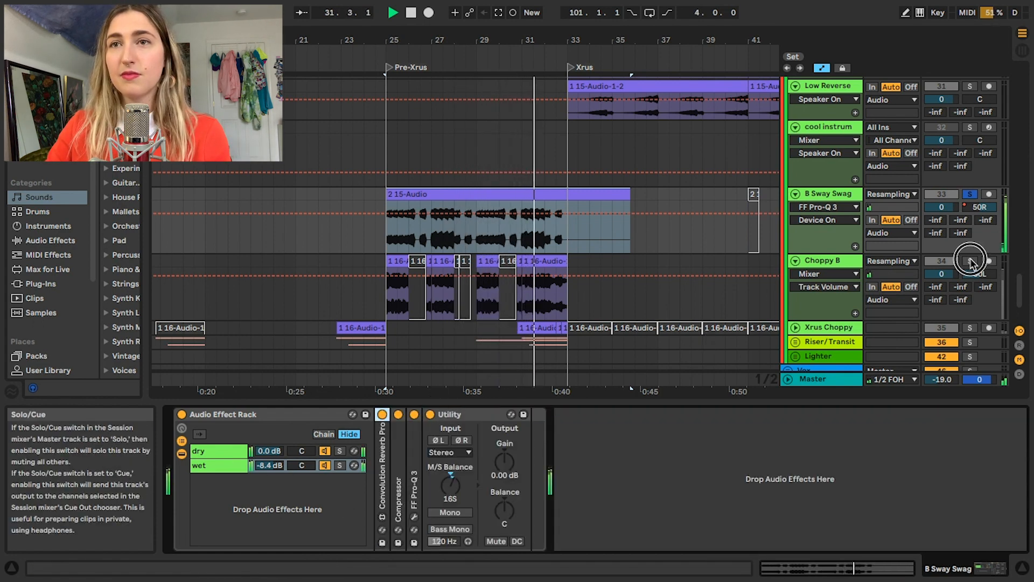
key(space)
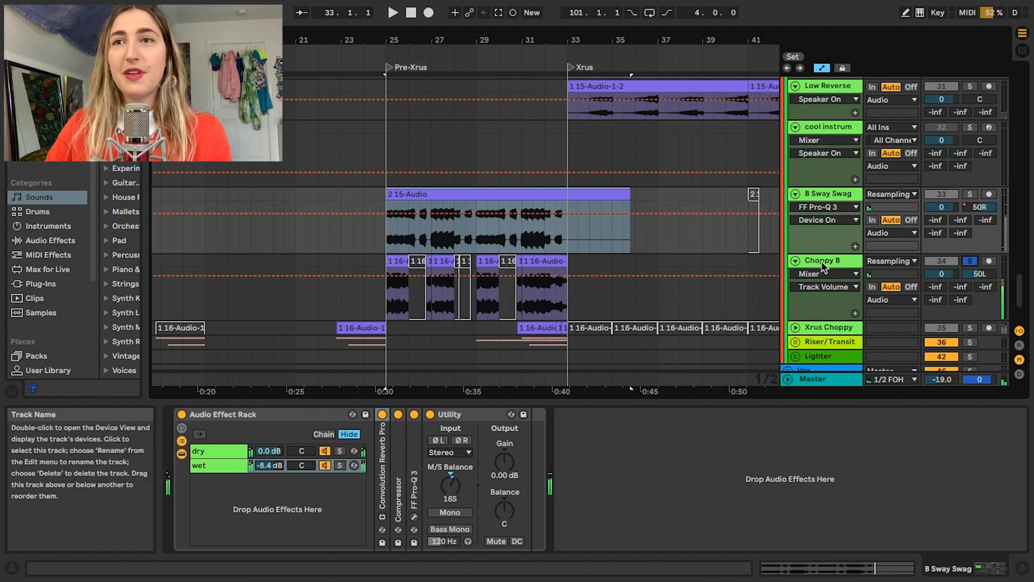
click(840, 261)
click(233, 420)
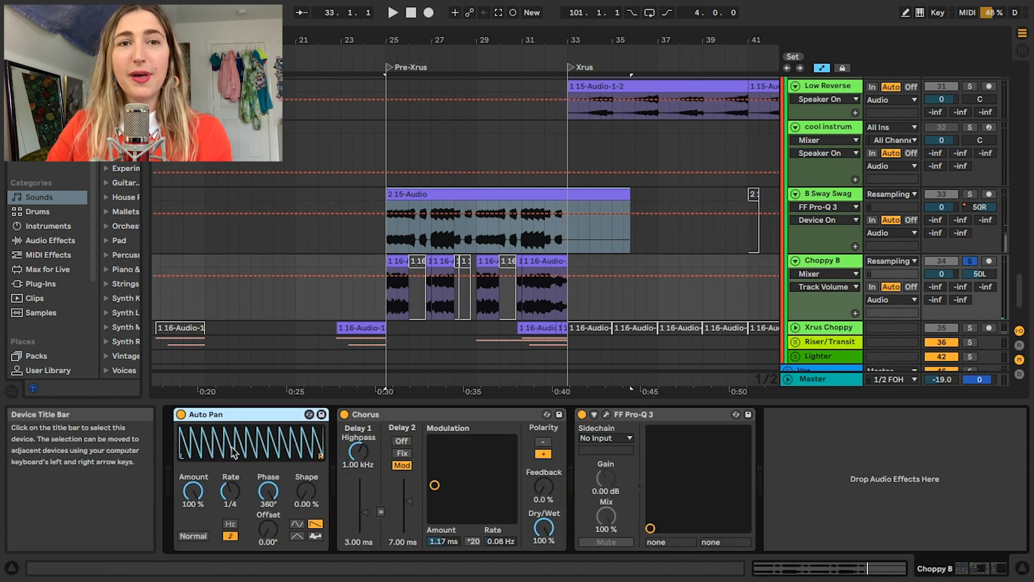
drag(269, 487, 272, 491)
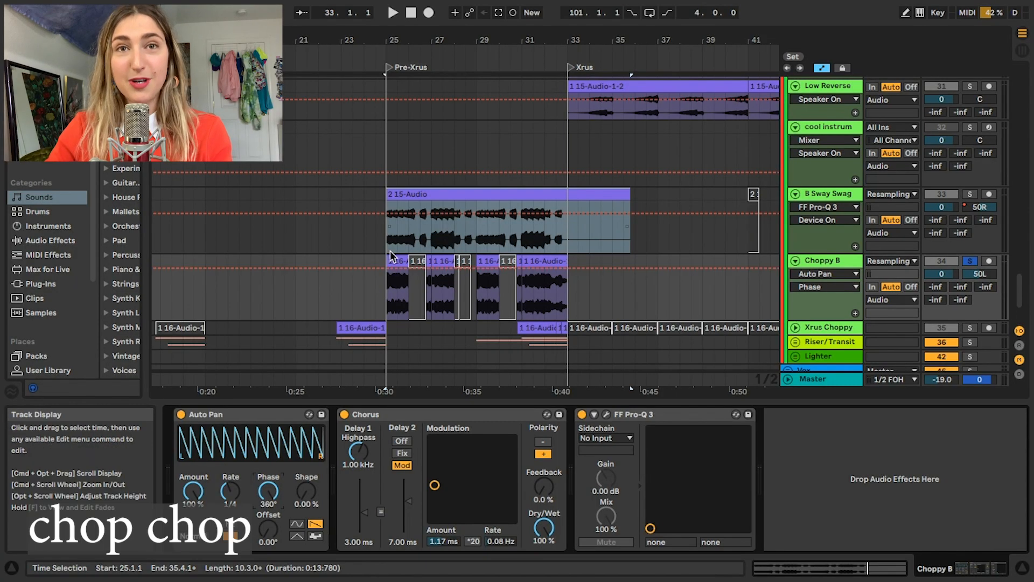
Play the B Sway Swag and Choppy B tracks together from the first Pre-Xrus at bar 25.
click(391, 200)
click(391, 200)
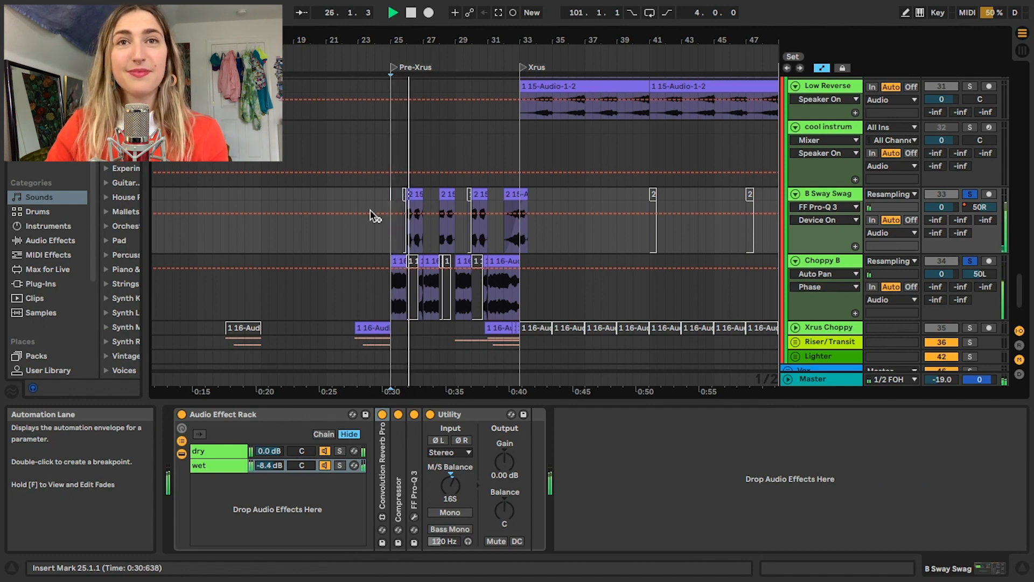
drag(399, 43, 399, 32)
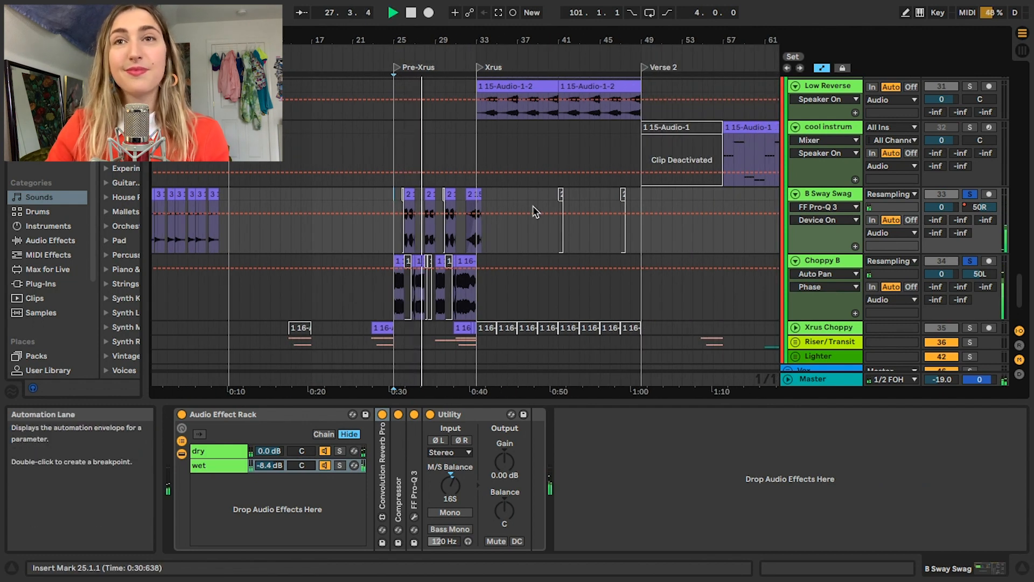
drag(508, 42, 370, 41)
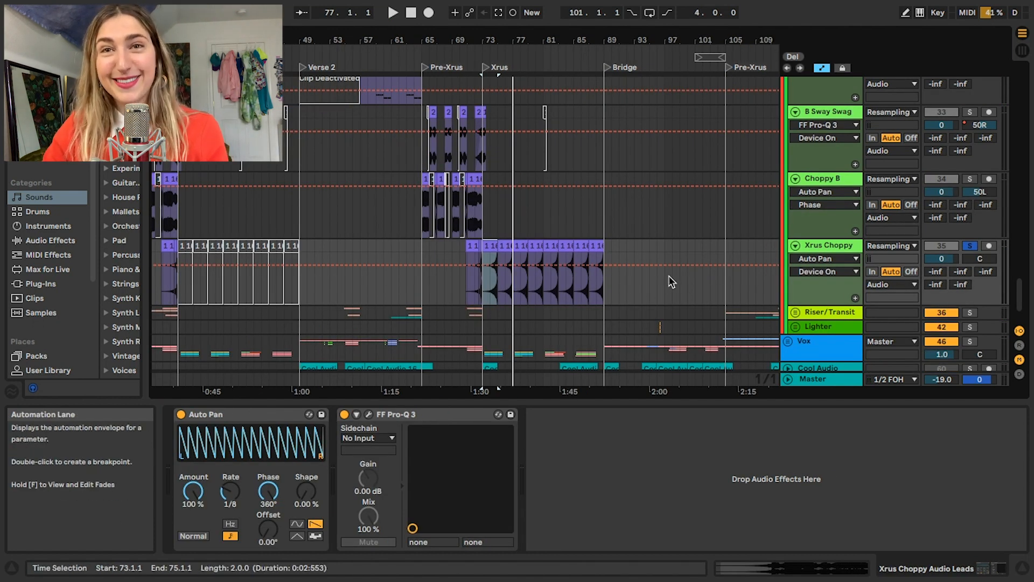
Extend the first Xrus Choppy clip from bar 73 to 78.4, play it with Auto Pan off, and undo the changes.
click(493, 245)
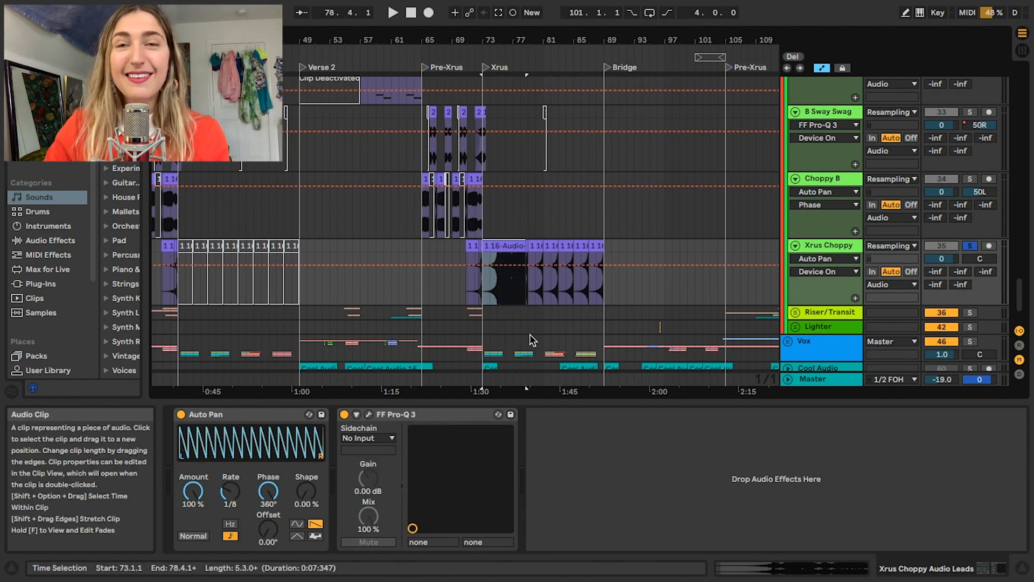
key(space)
click(181, 414)
drag(510, 38, 511, 42)
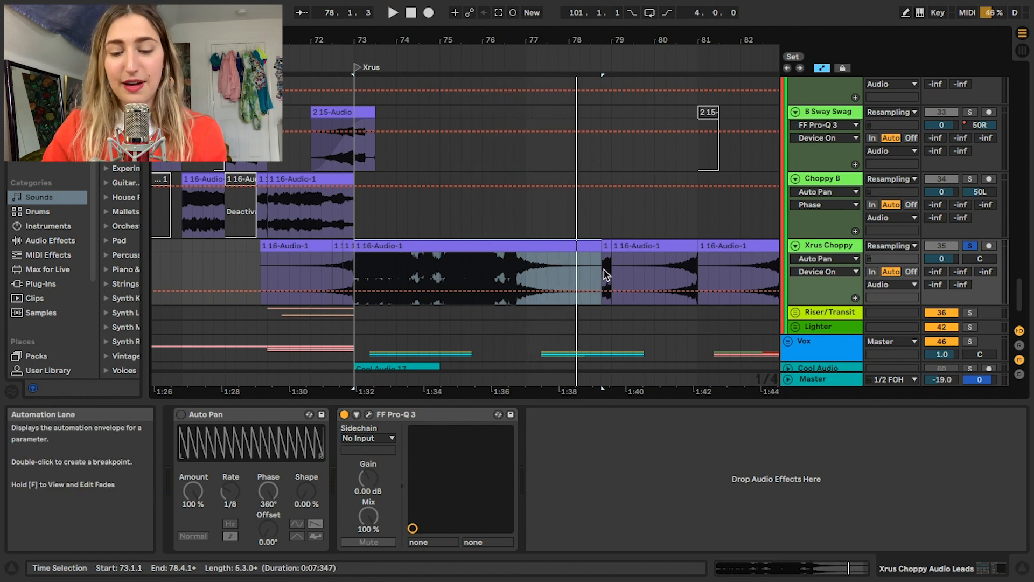
key(super+z)
key(super+z)
key(super+z)
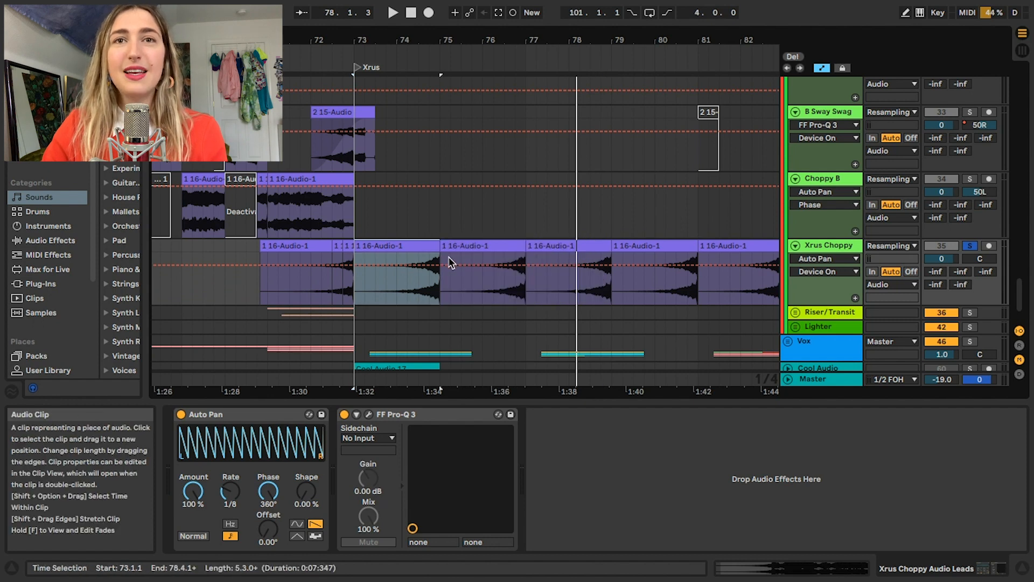
Play the Xrus from bar 73 and unsolo the Xrus Choppy track to hear it in the full mix.
drag(467, 42, 468, 33)
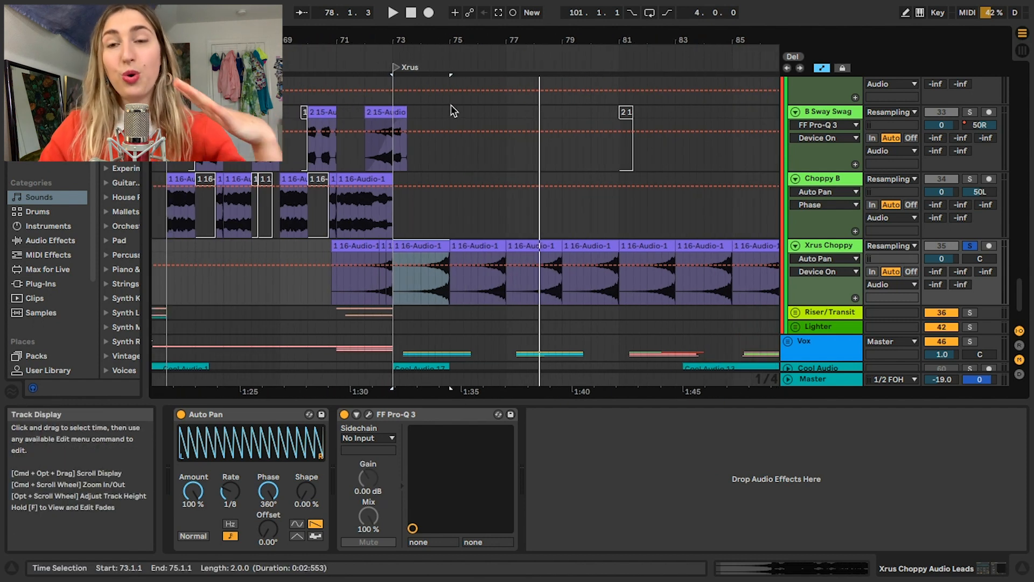
key(space)
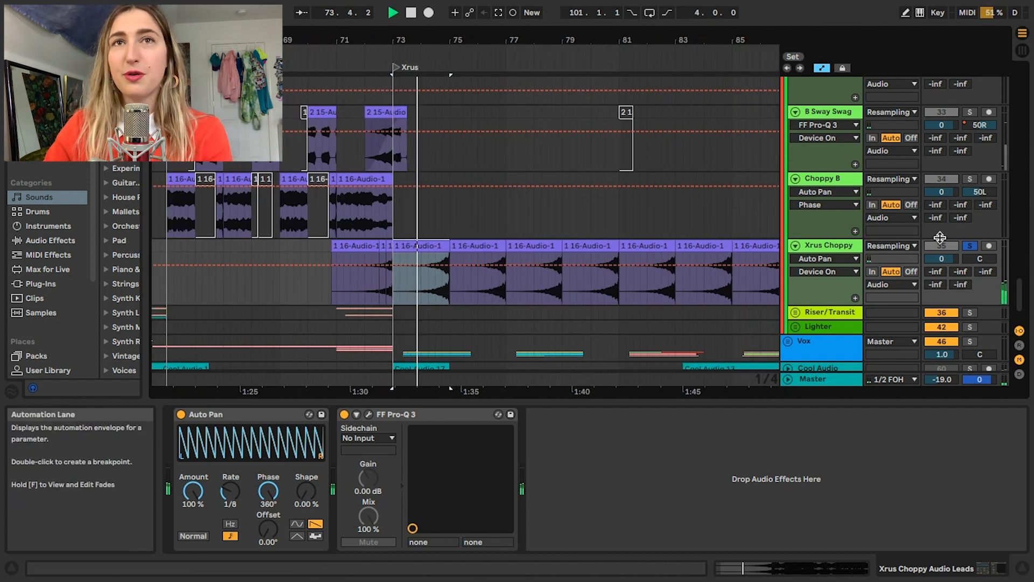
click(970, 245)
drag(440, 39, 620, 25)
scroll(605, 194, down, 3)
scroll(603, 195, down, 5)
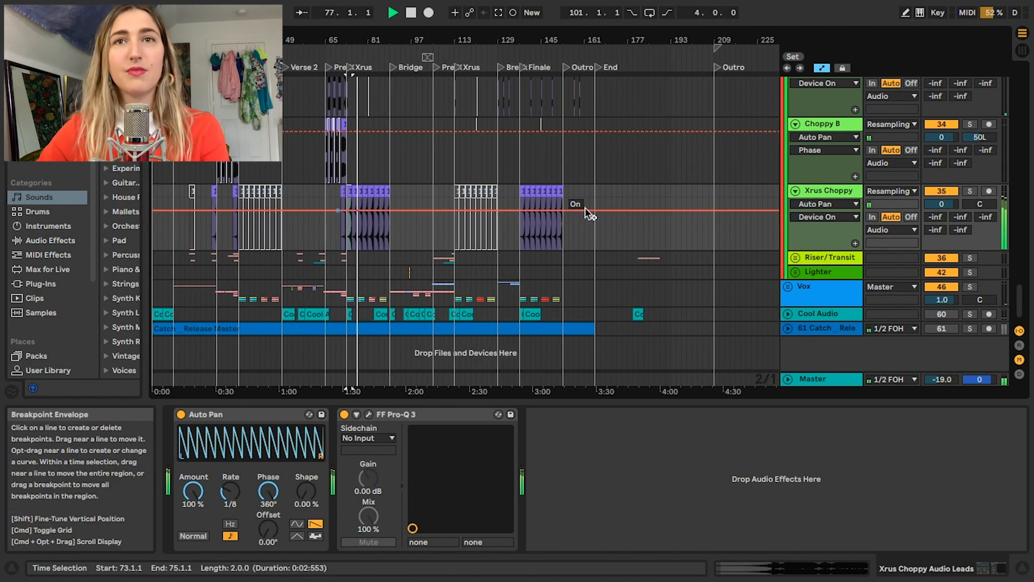
Stop playback and unfold the Riser/Transitions and Lighter groups.
click(822, 258)
key(space)
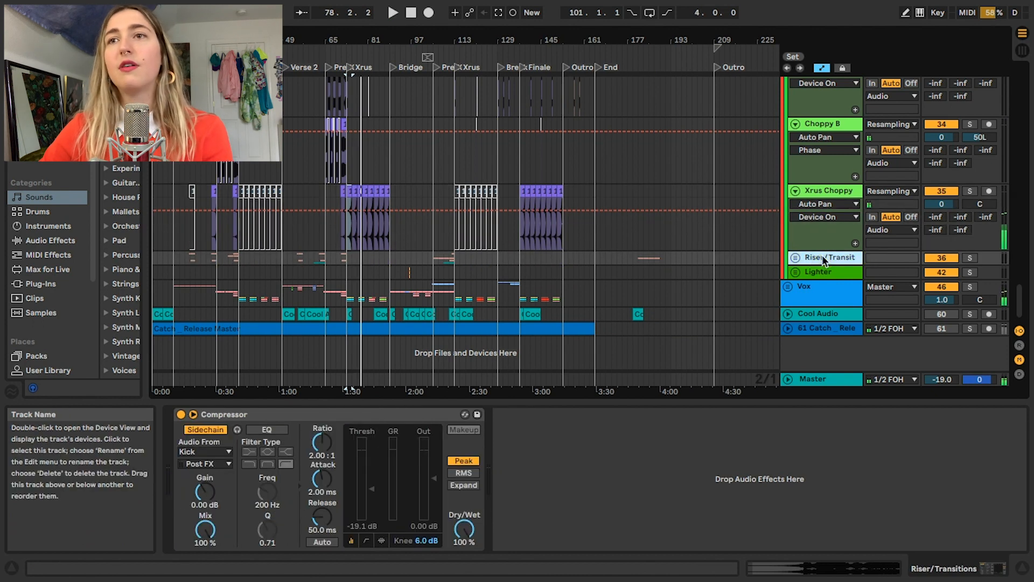
click(796, 257)
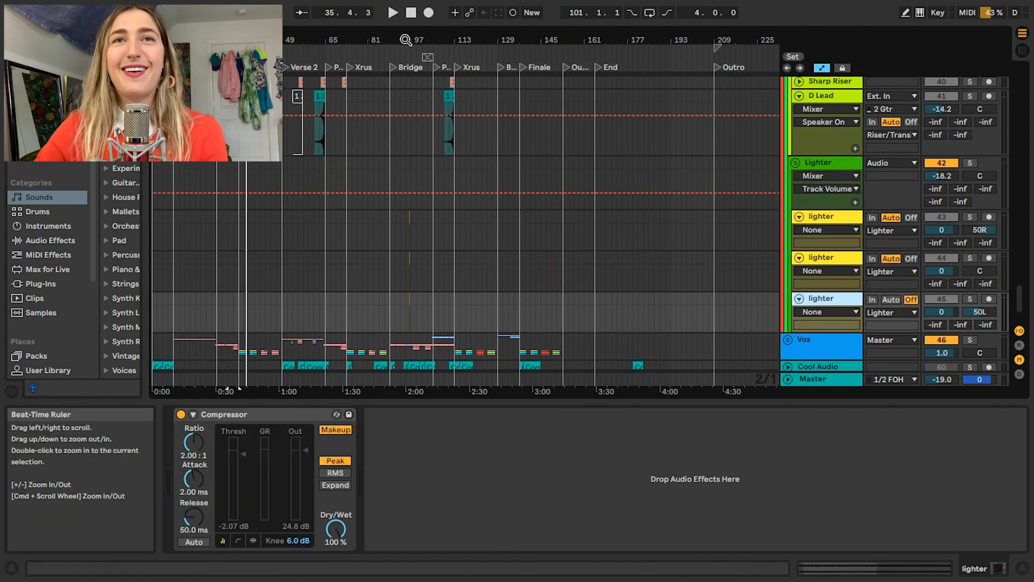
Play the Bridge from bar 89 through the three lighter clips near bar 96.
drag(408, 35, 409, 41)
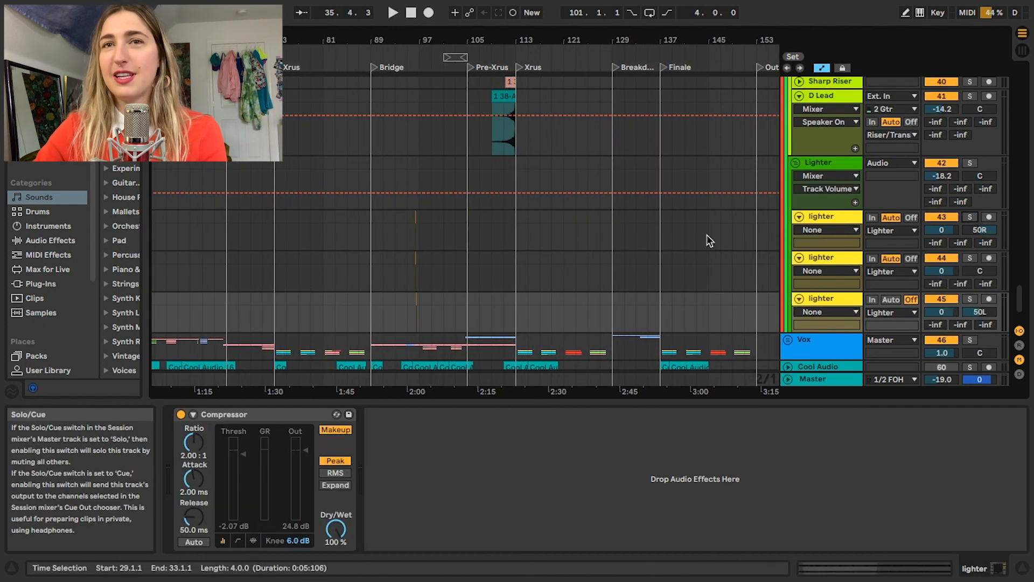
click(366, 233)
key(space)
scroll(397, 280, up, 3)
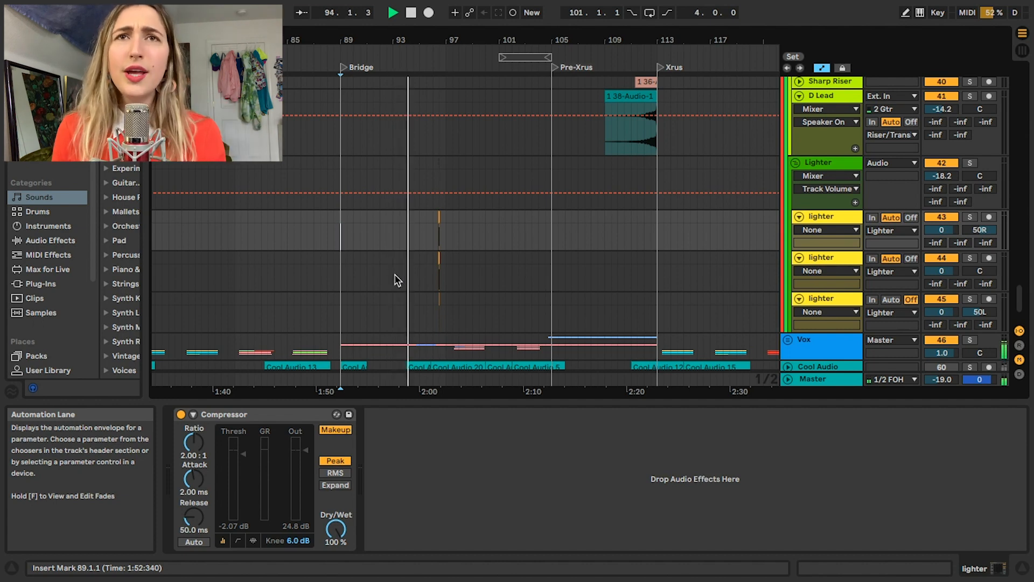
drag(438, 40, 438, 102)
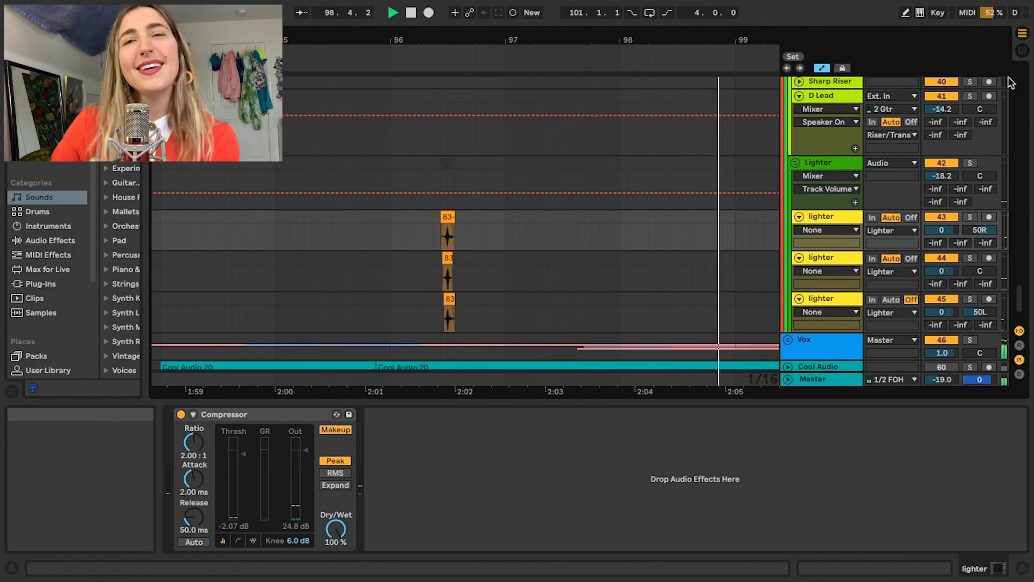
drag(440, 42, 440, 16)
drag(526, 39, 477, 35)
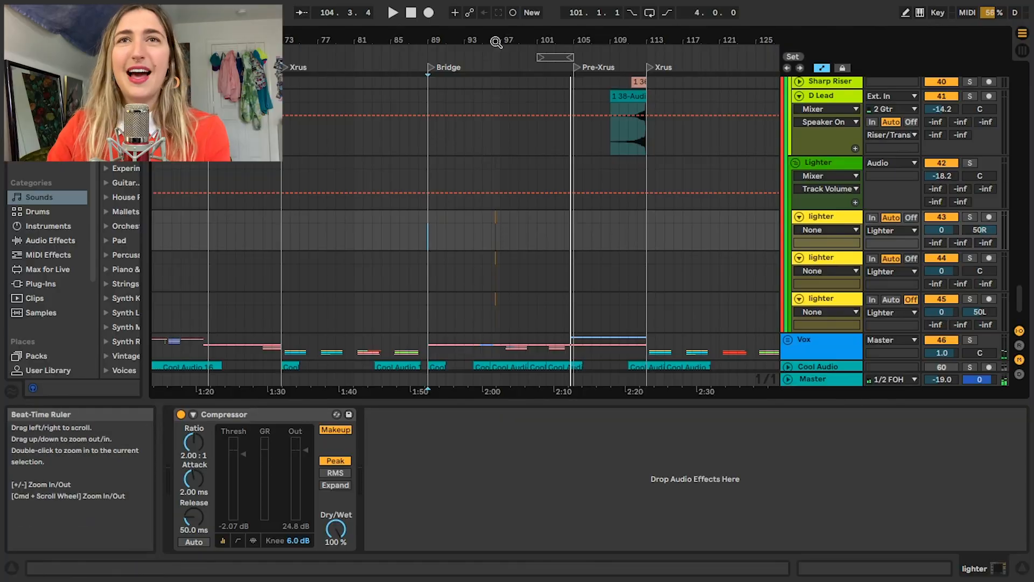
Lengthen the clip on the first lighter track past bar 97, play it, and undo the extension.
drag(512, 33, 486, 130)
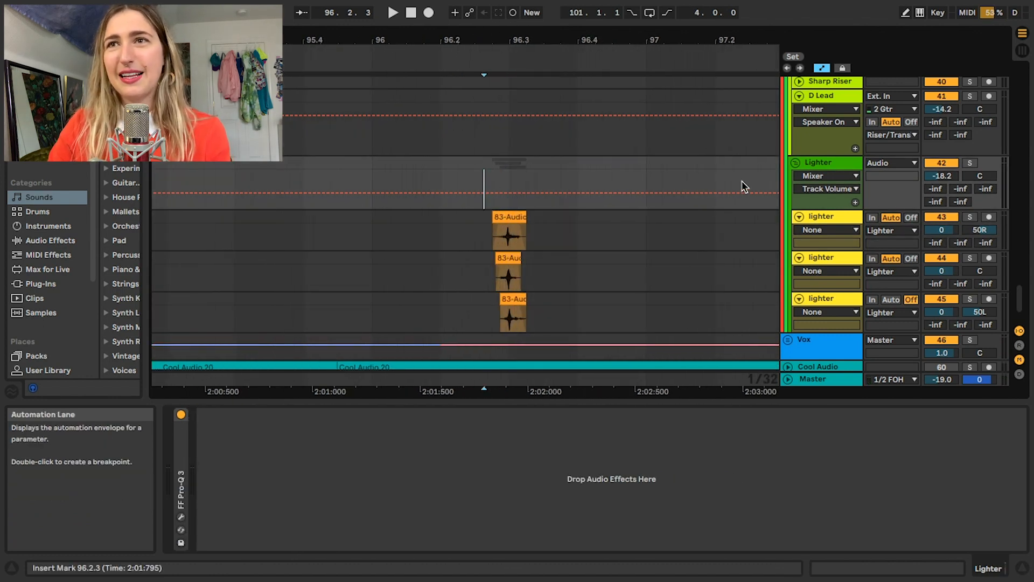
click(821, 210)
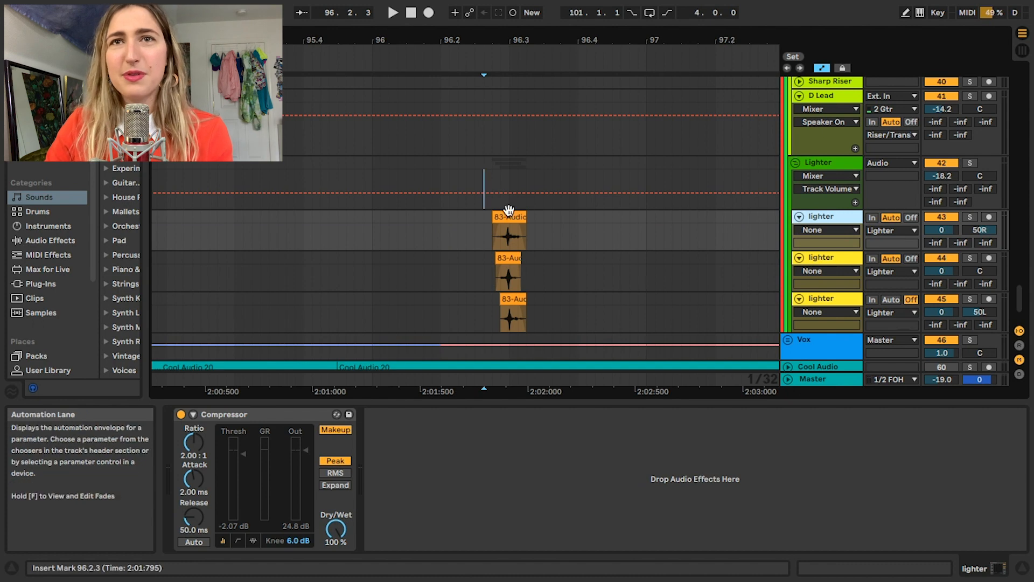
drag(520, 218, 779, 218)
click(491, 237)
key(space)
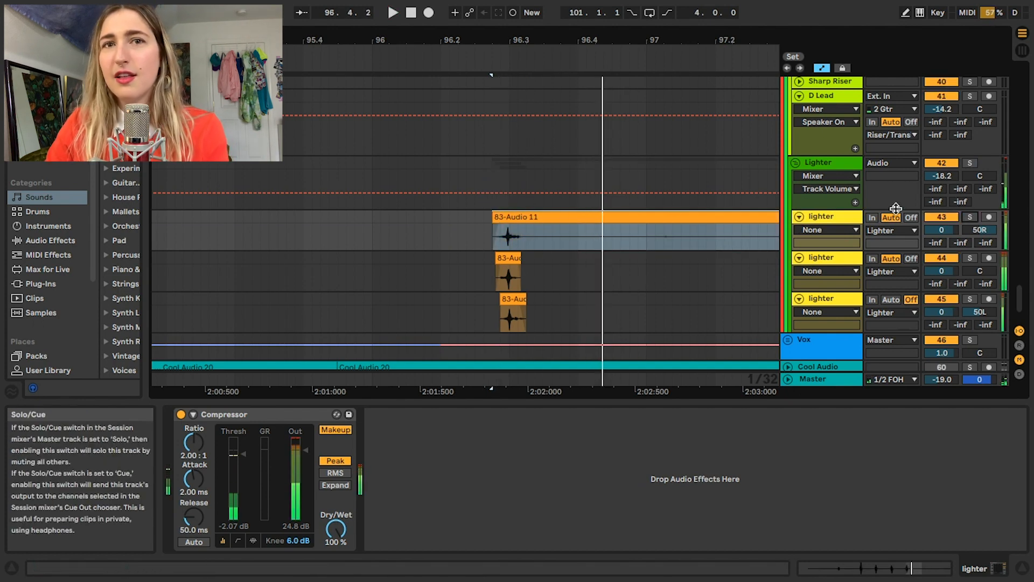
key(ctrl+z)
Play the three layered lighter clips from 96.2.4 and stop shortly after bar 97.
drag(486, 41, 485, 21)
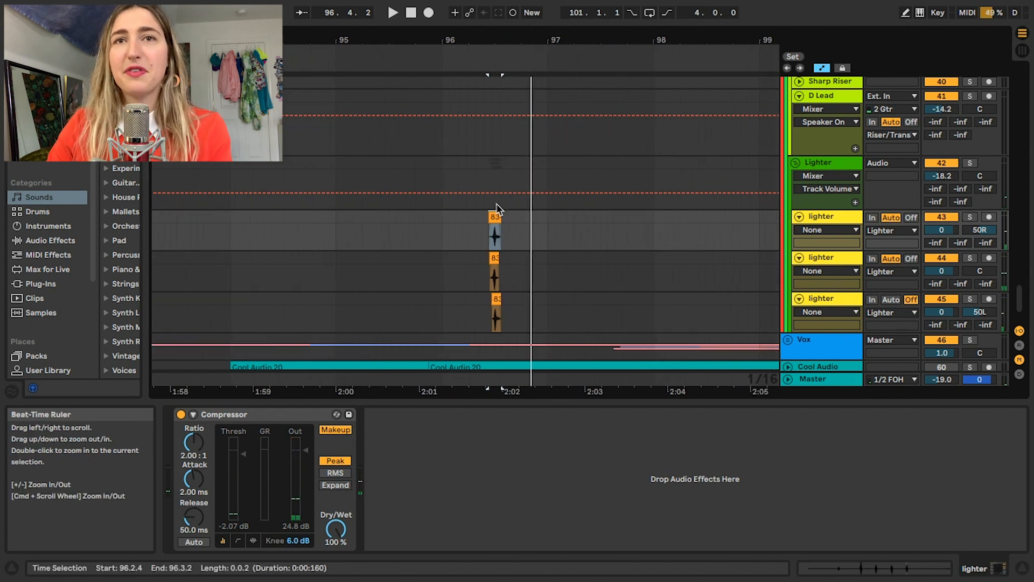
key(space)
key(space)
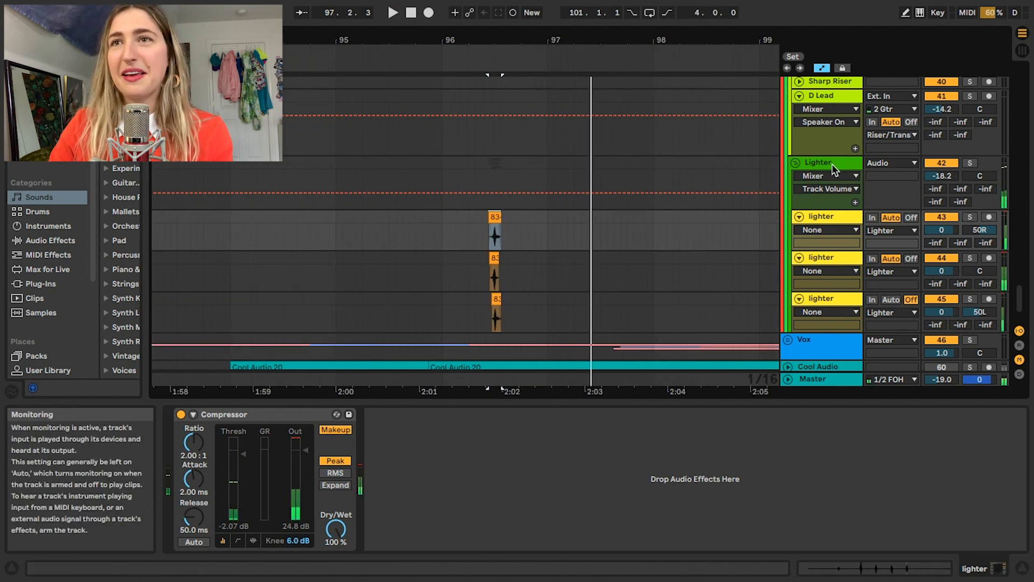
Select the Lighter group and play the Bridge from bar 95 to hear the clips in context.
click(841, 164)
scroll(507, 252, down, 2)
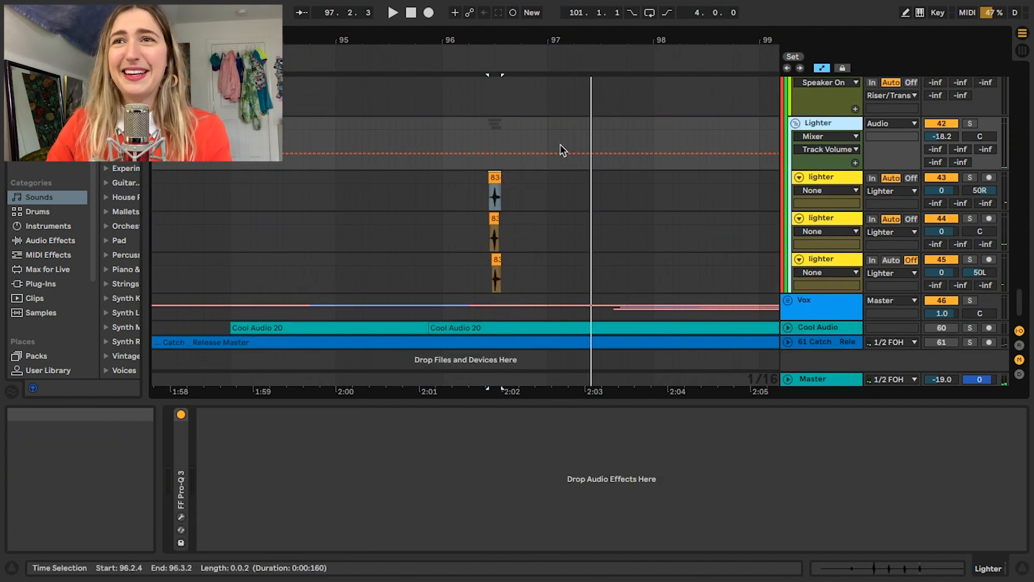
drag(598, 41, 606, 17)
scroll(754, 143, down, 1)
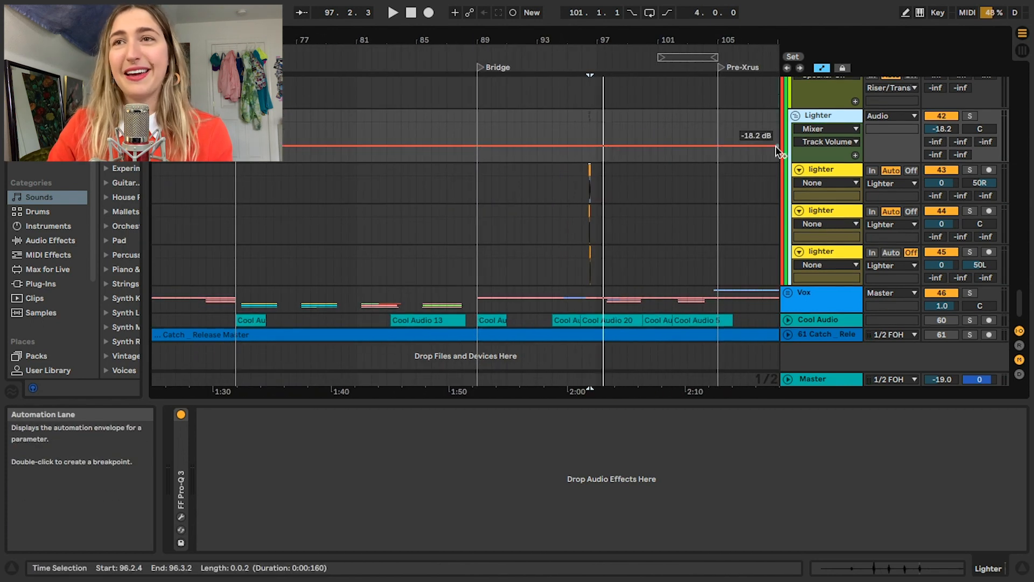
click(568, 135)
key(space)
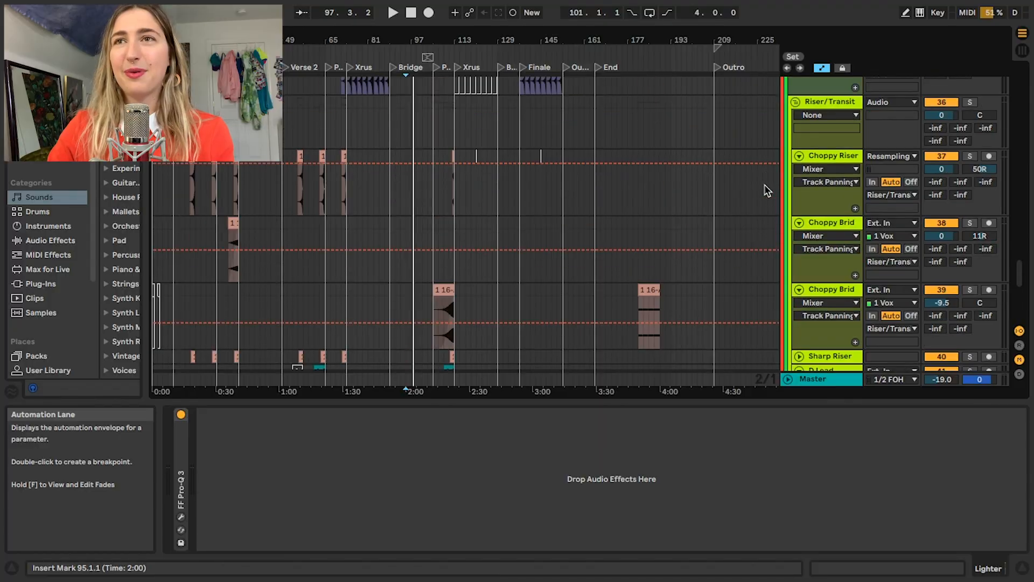
Fold the Audio group and unfold the Vox group to show its vocal tracks.
scroll(770, 186, down, 5)
scroll(778, 182, down, 10)
click(791, 91)
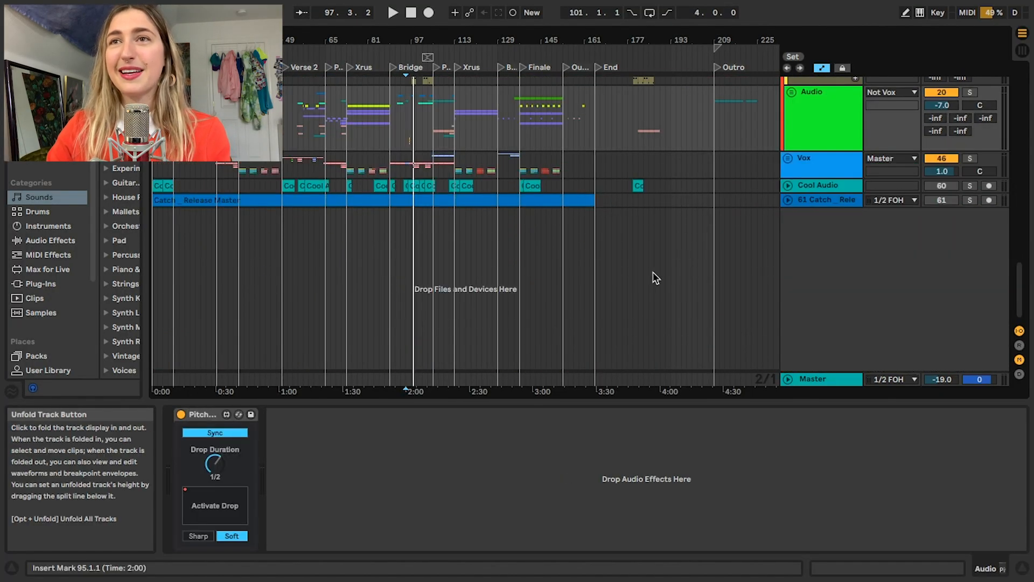
click(781, 160)
click(788, 158)
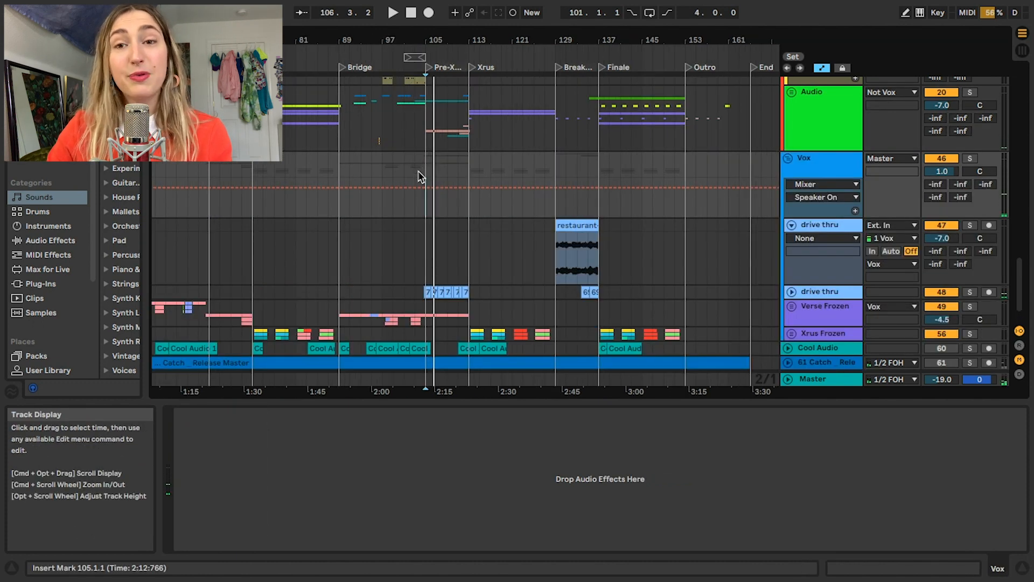
Play the second drive thru track soloed from the Pre-Xrus at bar 105 and inspect its Hot Tubes and EQ Eight devices.
key(space)
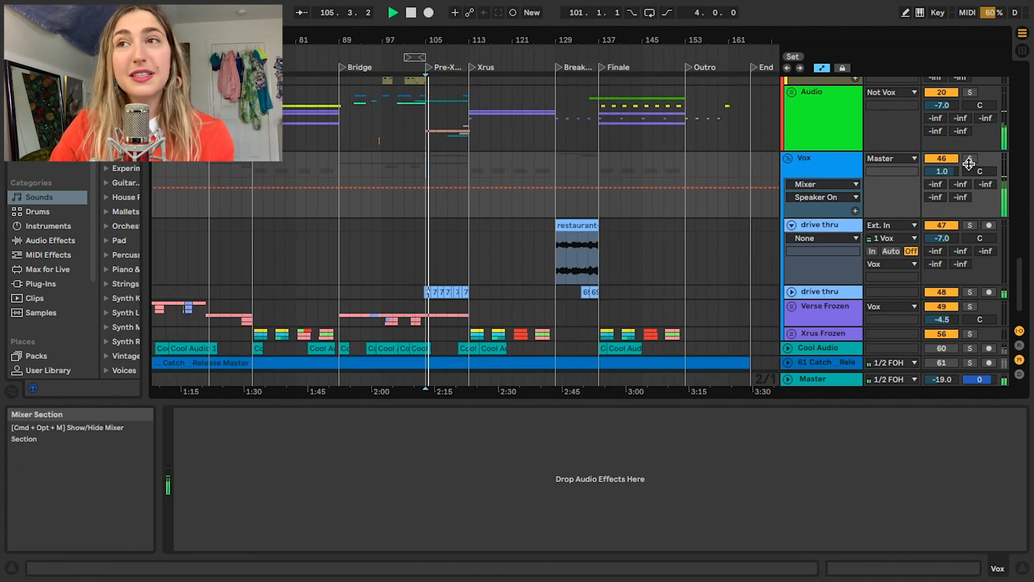
scroll(916, 242, down, 3)
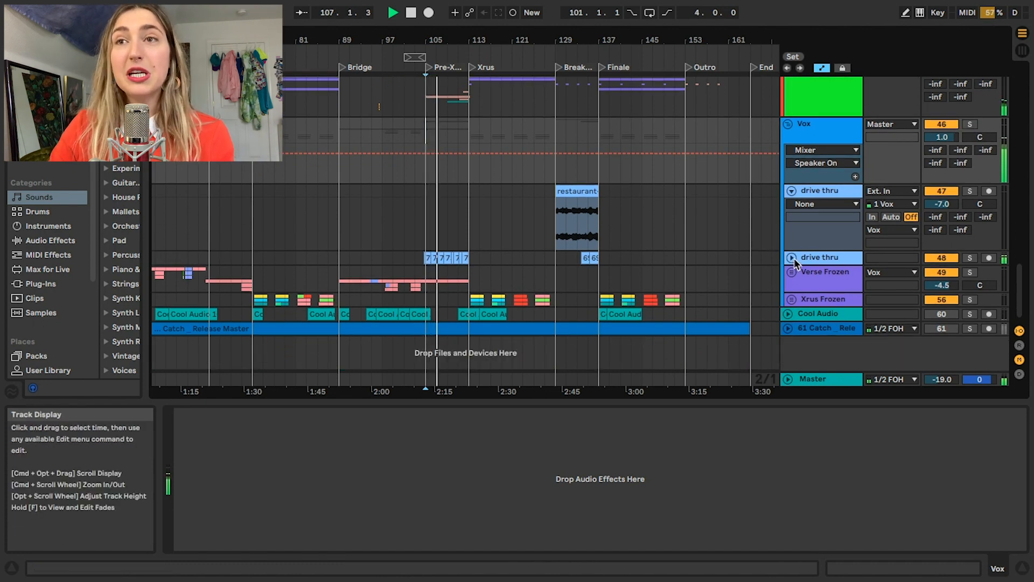
click(791, 258)
drag(438, 33, 439, 41)
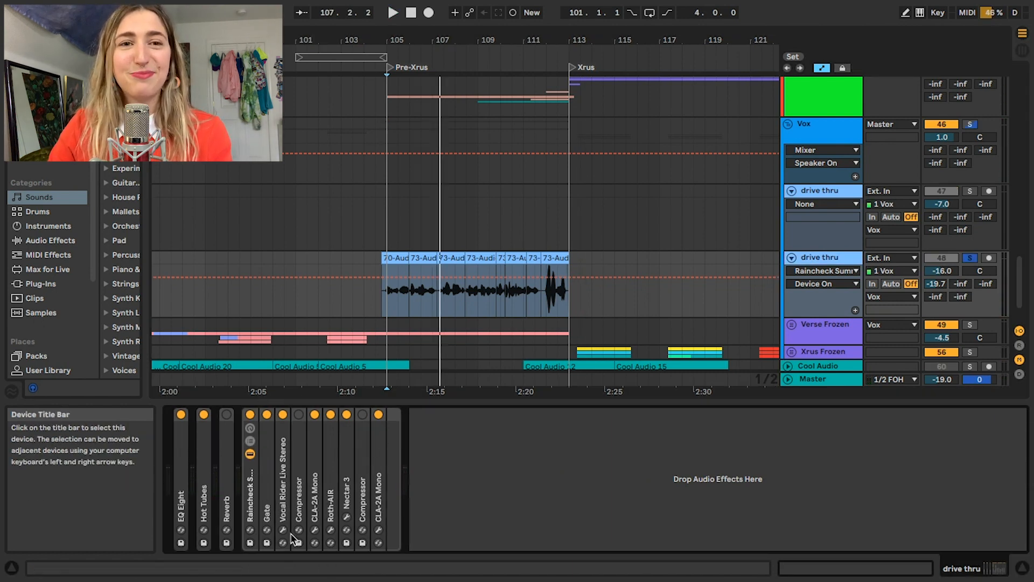
double_click(206, 486)
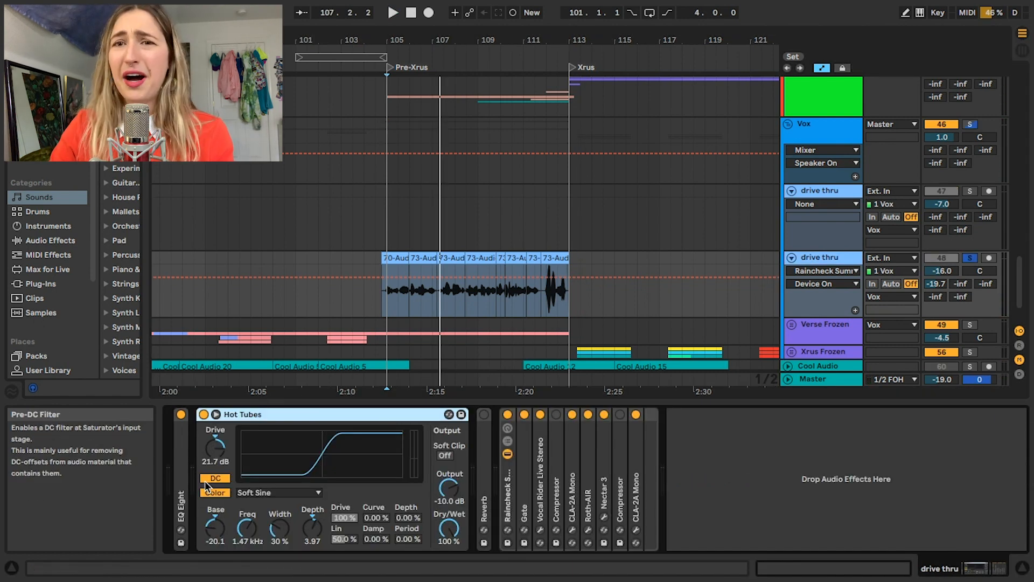
double_click(181, 501)
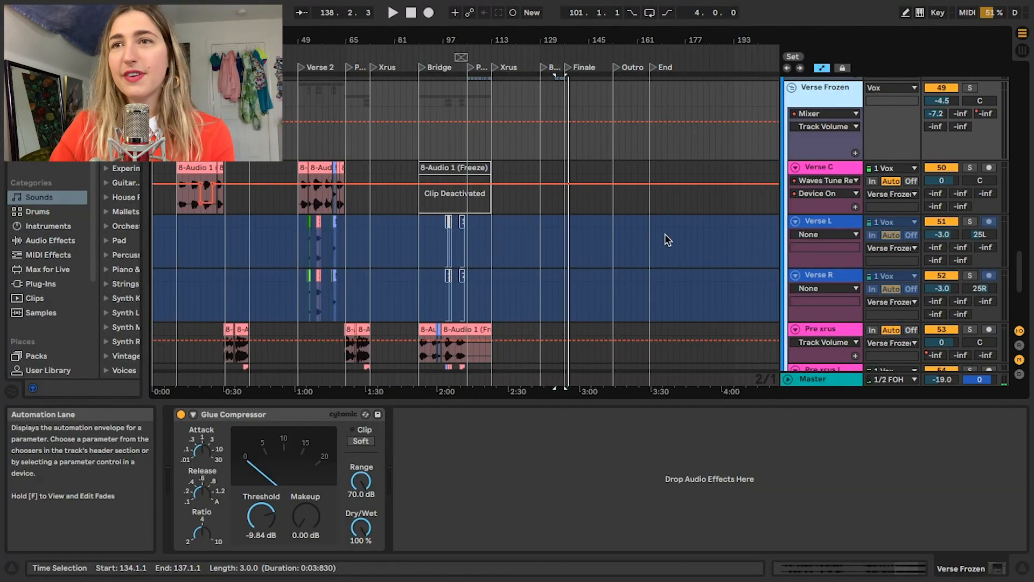
Examine the Waves Tune Real-Time settings on the Verse C track while playing the first verse from bar 9, folding the device again.
click(819, 168)
drag(218, 40, 322, 212)
scroll(326, 219, down, 4)
scroll(341, 238, up, 3)
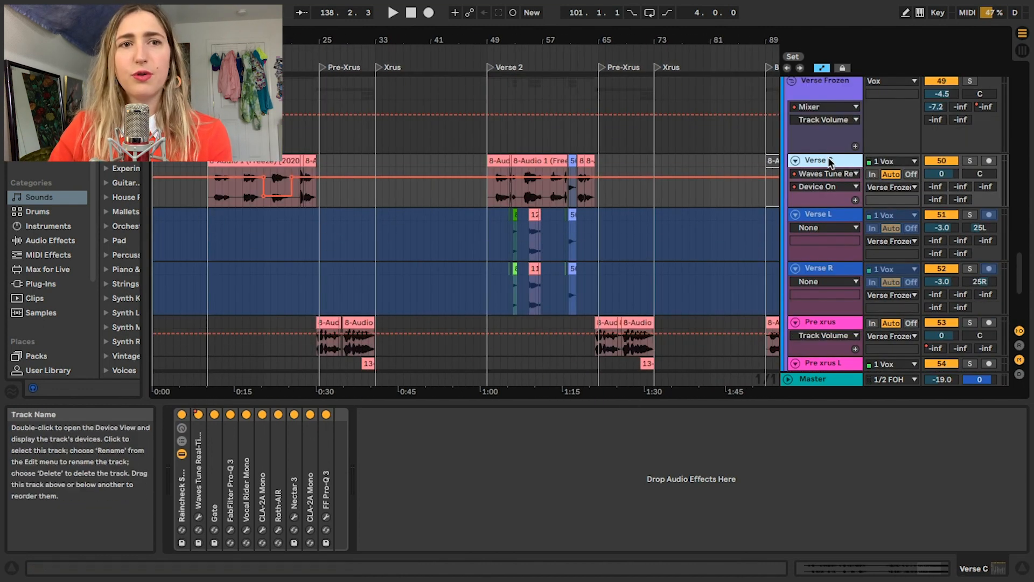
double_click(198, 470)
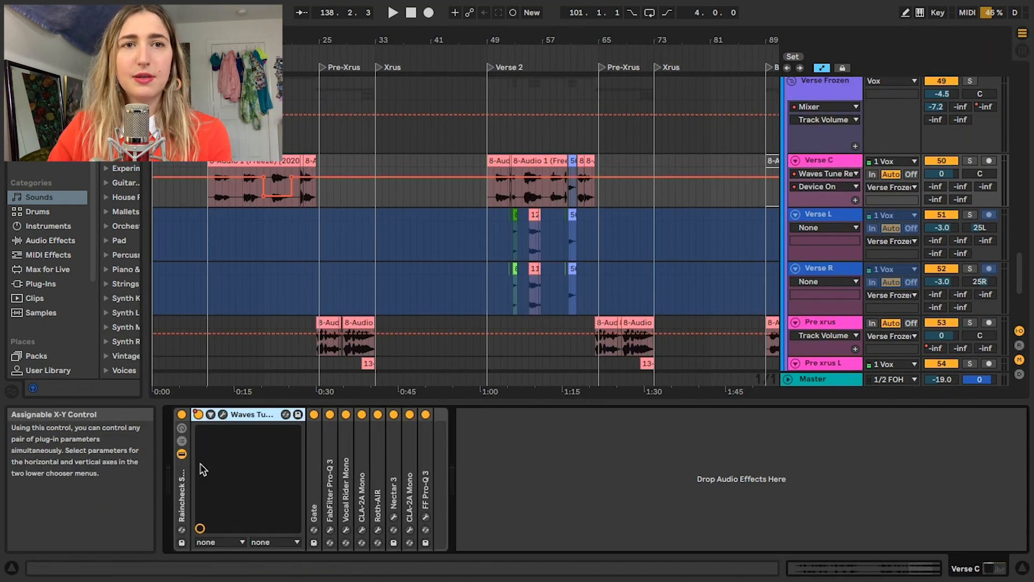
click(222, 414)
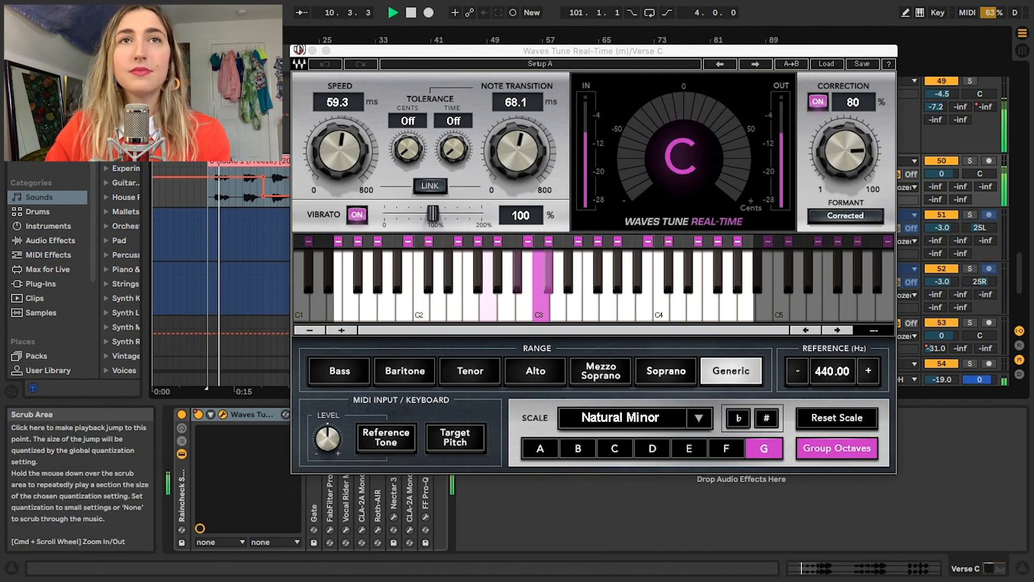
click(300, 50)
double_click(263, 415)
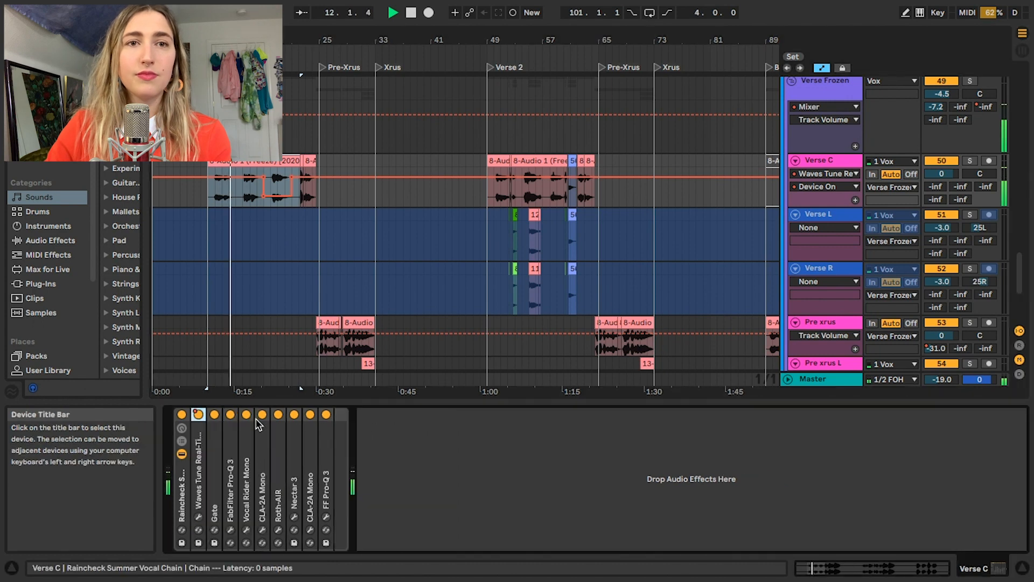
Inspect Verse C's Gate settings and FabFilter Pro-Q 3 curve, stop playback, and close the plug-in window.
double_click(214, 417)
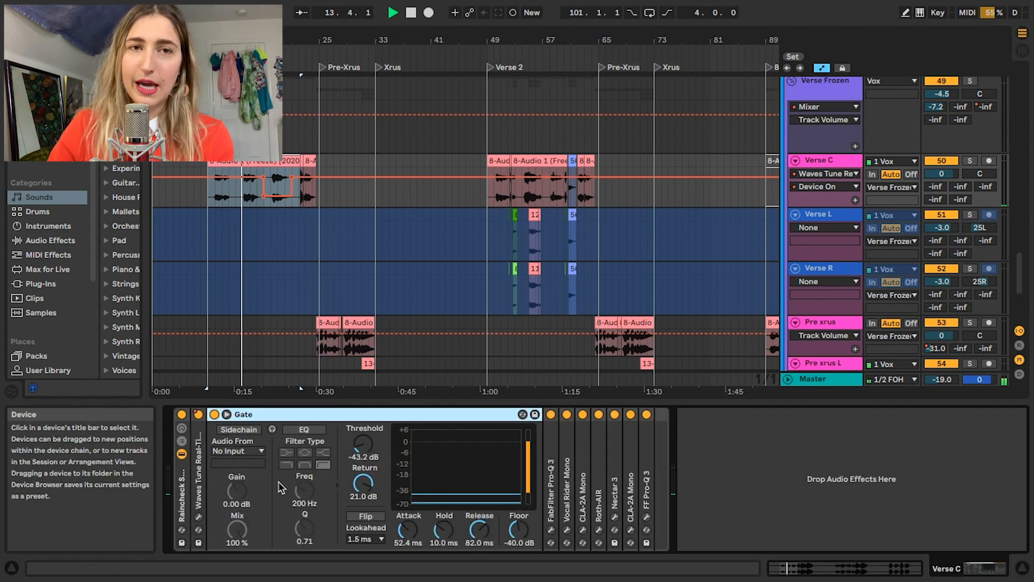
double_click(253, 415)
double_click(235, 464)
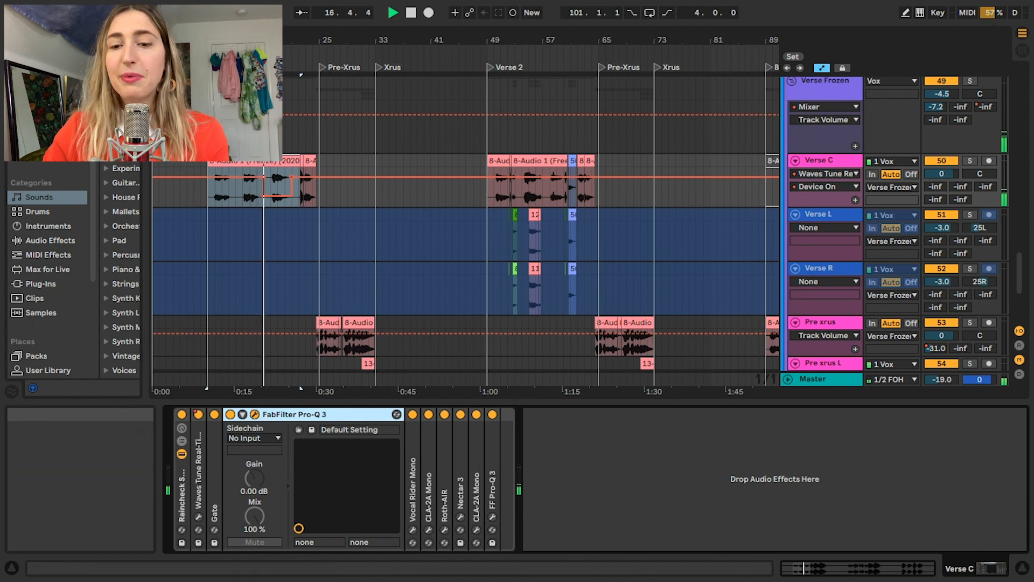
drag(354, 56, 676, 36)
key(space)
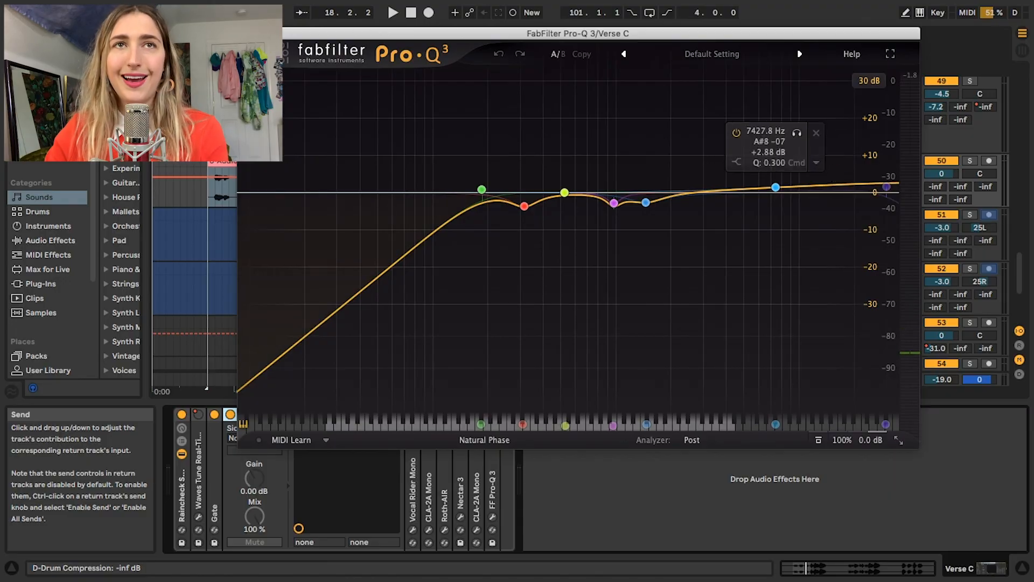
click(244, 33)
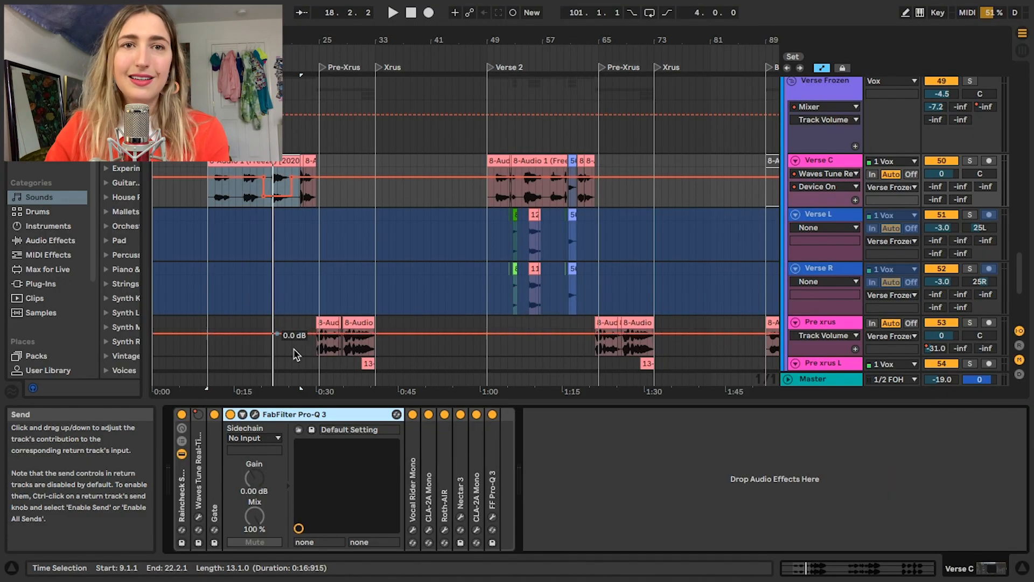
Inspect the Vocal Rider Mono and first CLA-2A Mono settings on the Verse C track, playing the verse between them.
double_click(271, 414)
double_click(246, 456)
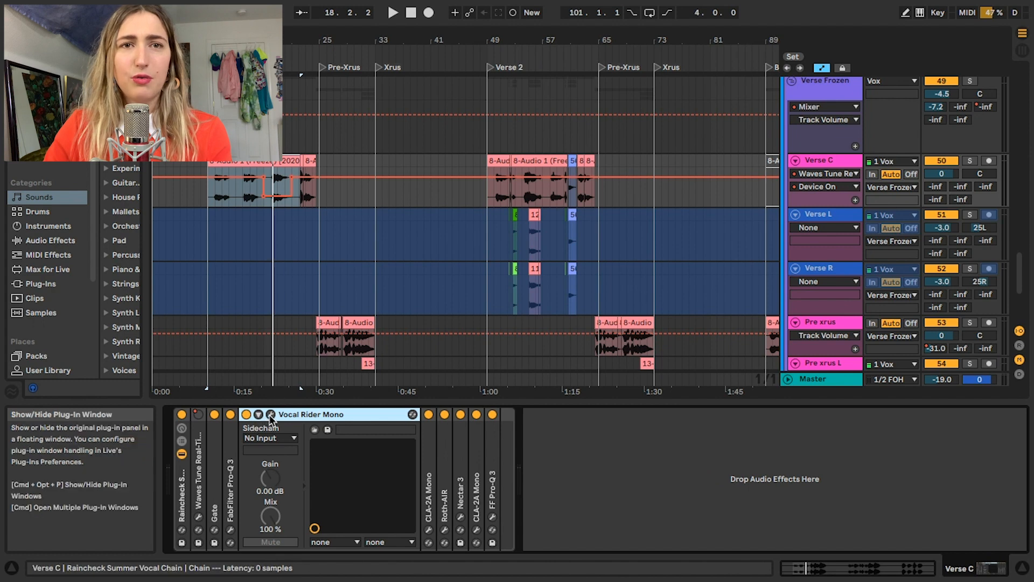
drag(669, 95, 621, 70)
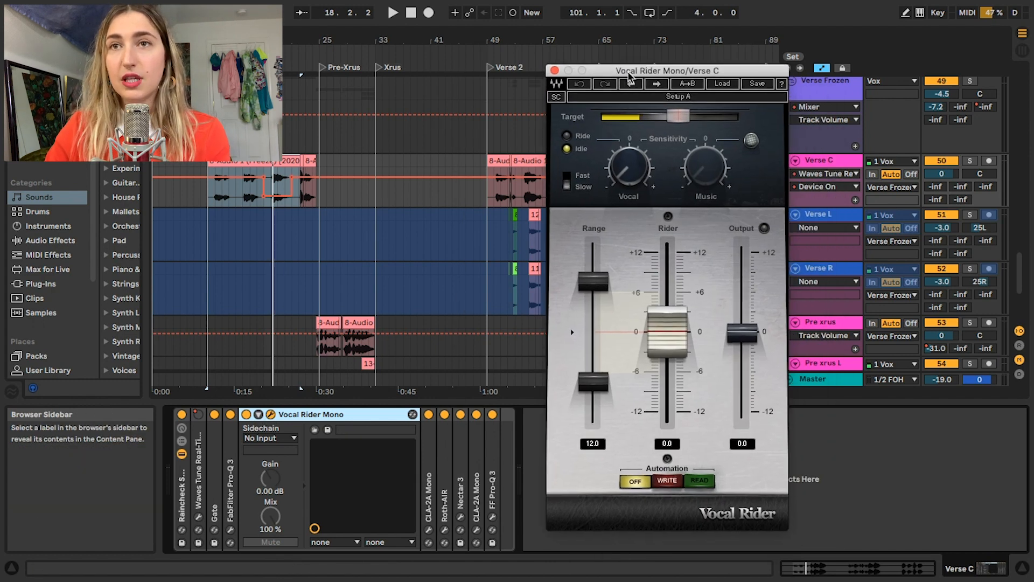
key(space)
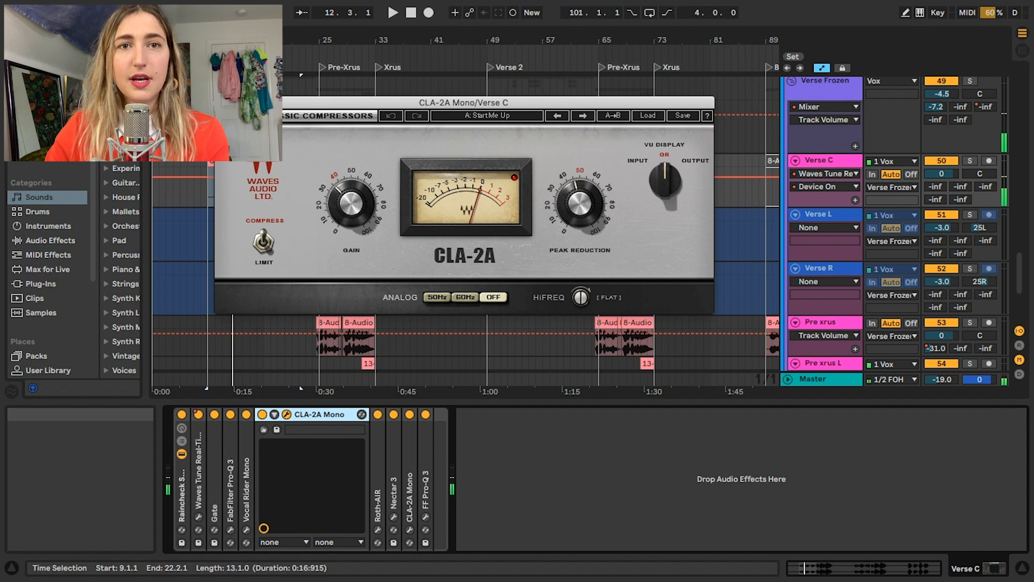
click(287, 415)
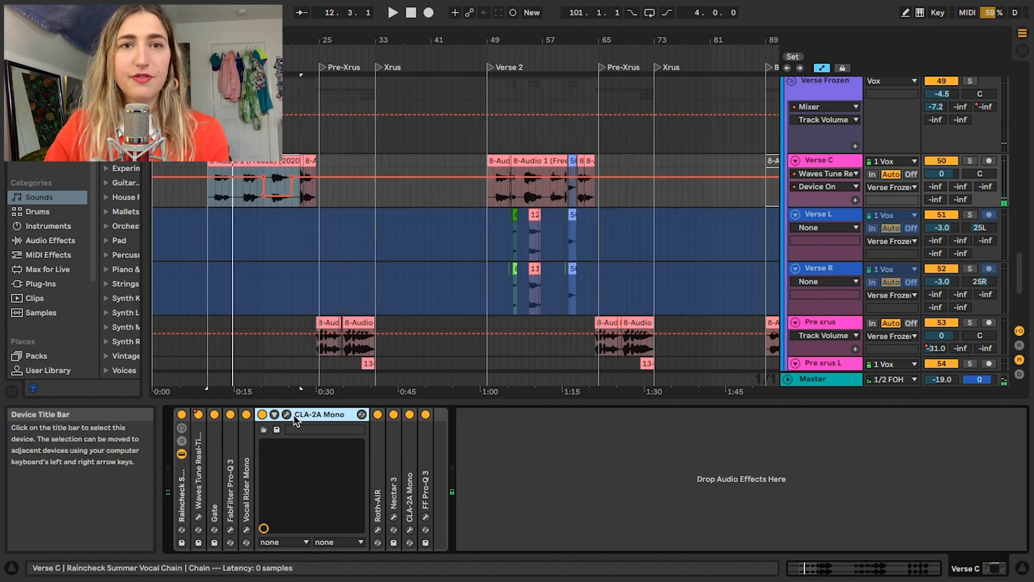
Open Roth-AIR in place of the CLA-2A Mono and play the first verse from bar 9 with Verse C soloed.
double_click(295, 418)
double_click(278, 449)
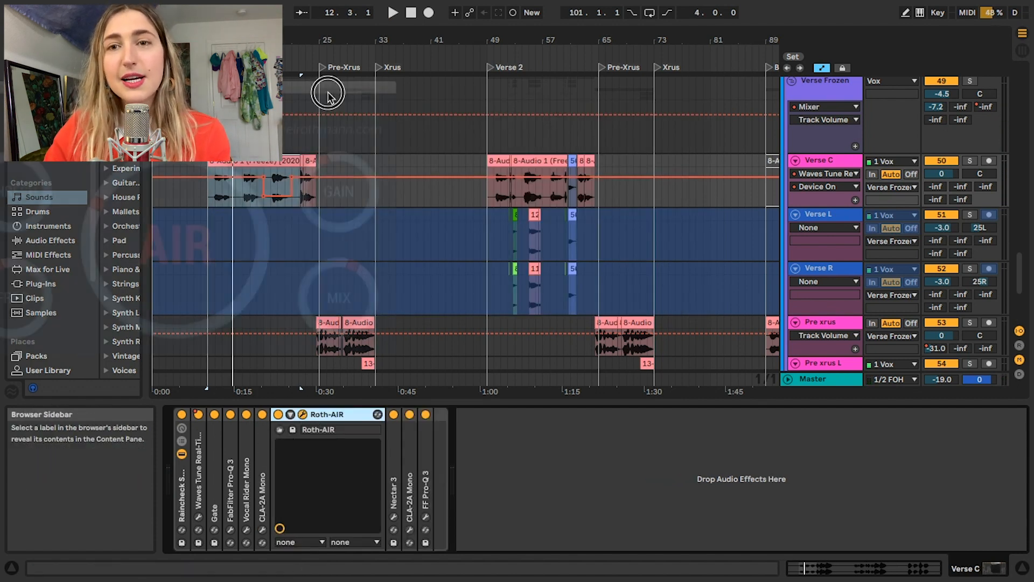
drag(669, 84, 676, 89)
key(space)
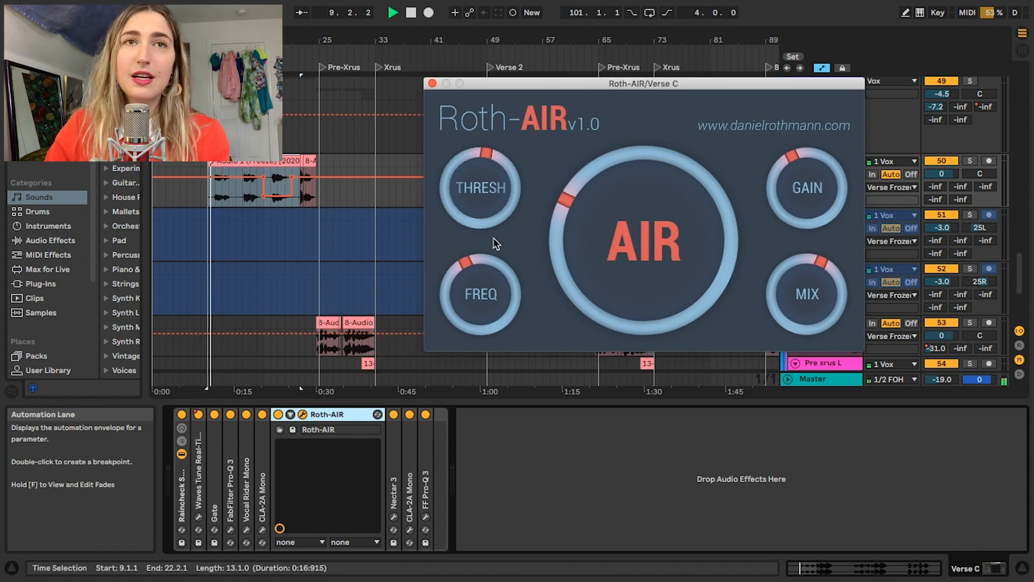
click(969, 162)
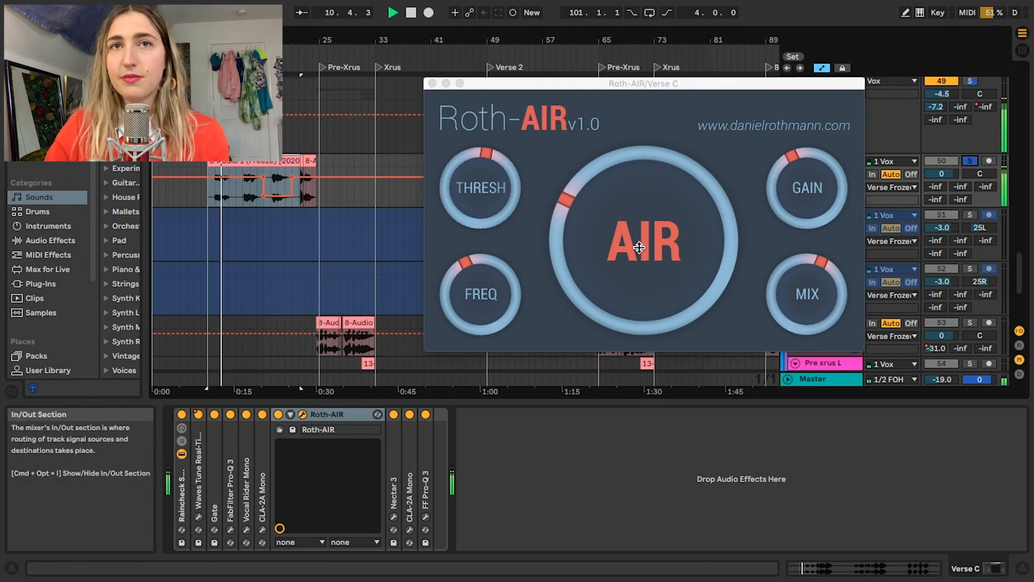
Audition Roth-AIR with the AIR amount turned down and up, restore the original setting, and close the plug-in window.
drag(641, 239, 686, 510)
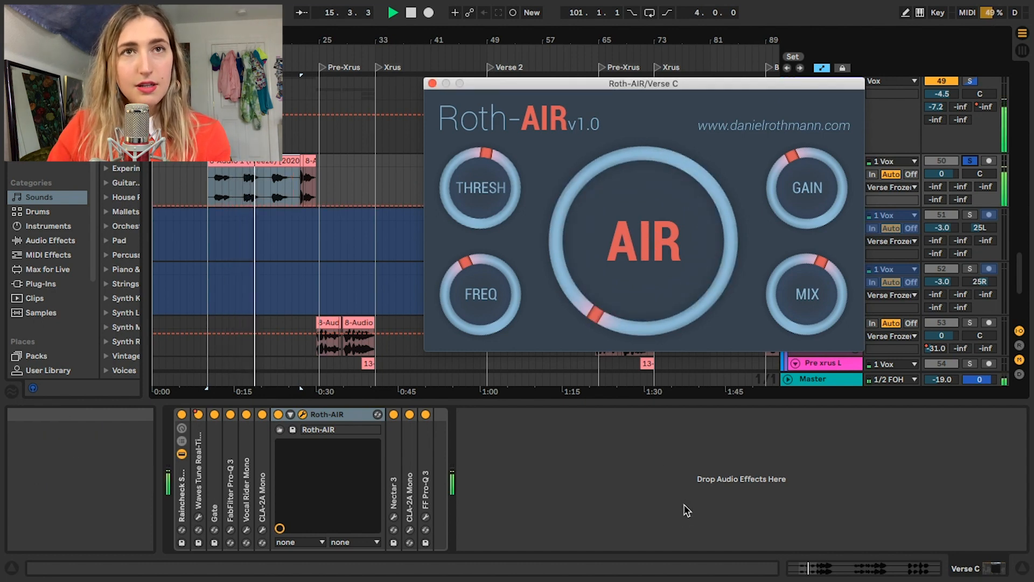
drag(607, 316, 605, 285)
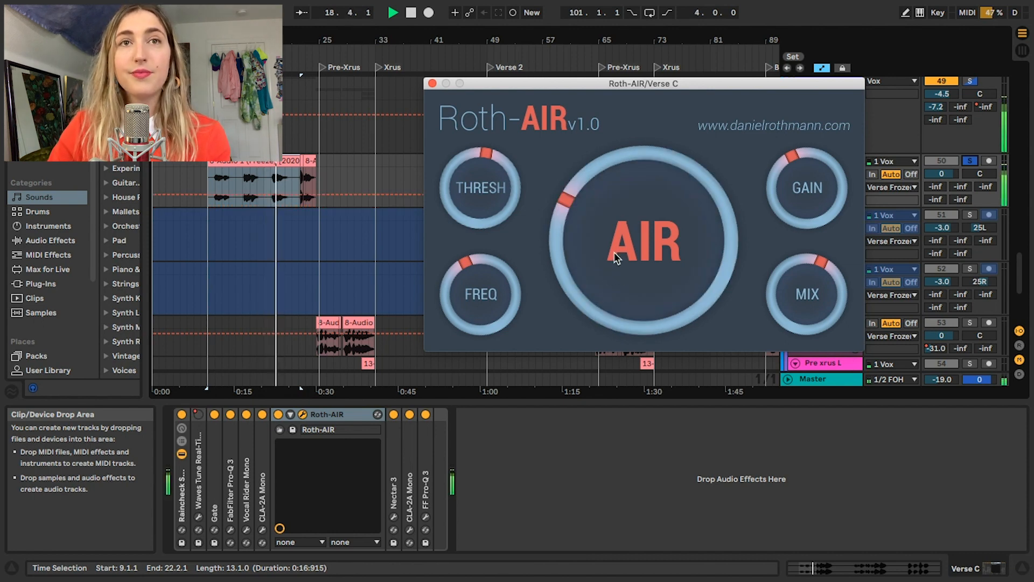
drag(618, 263, 1029, 58)
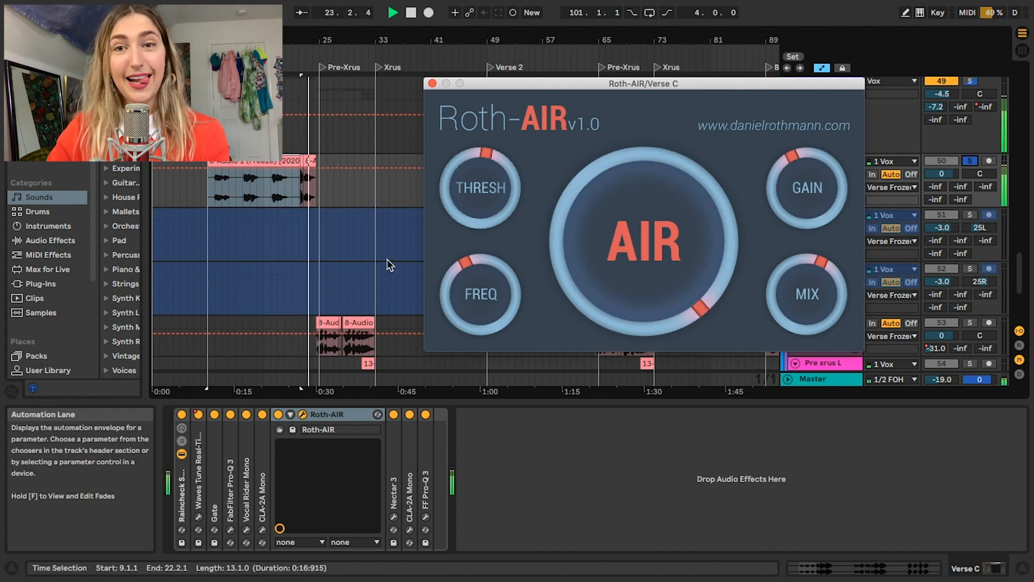
key(space)
key(super+z)
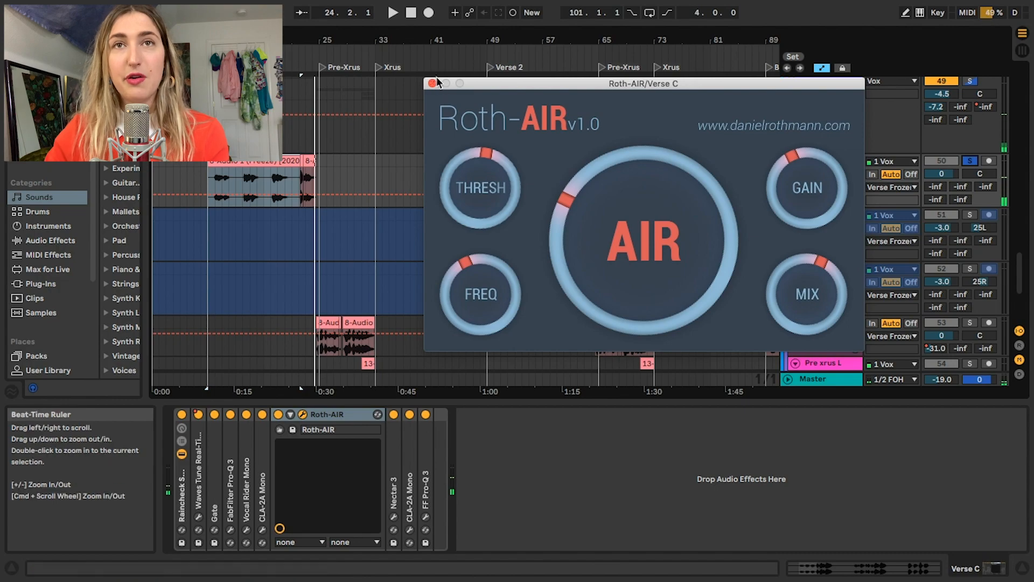
click(432, 83)
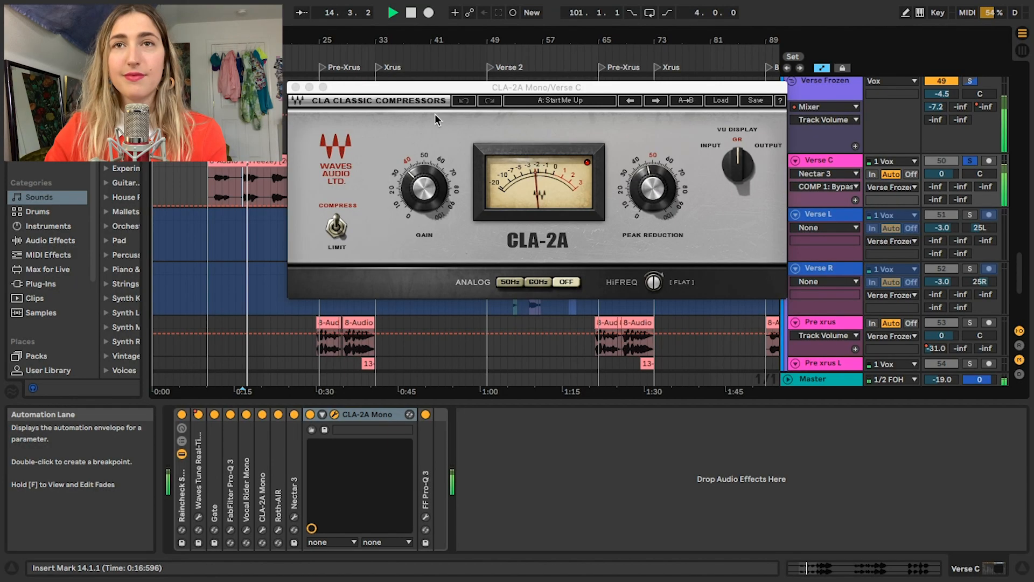
Close the second CLA-2A Mono on Verse C and open the FF Pro-Q 3 at the end of the chain.
click(296, 88)
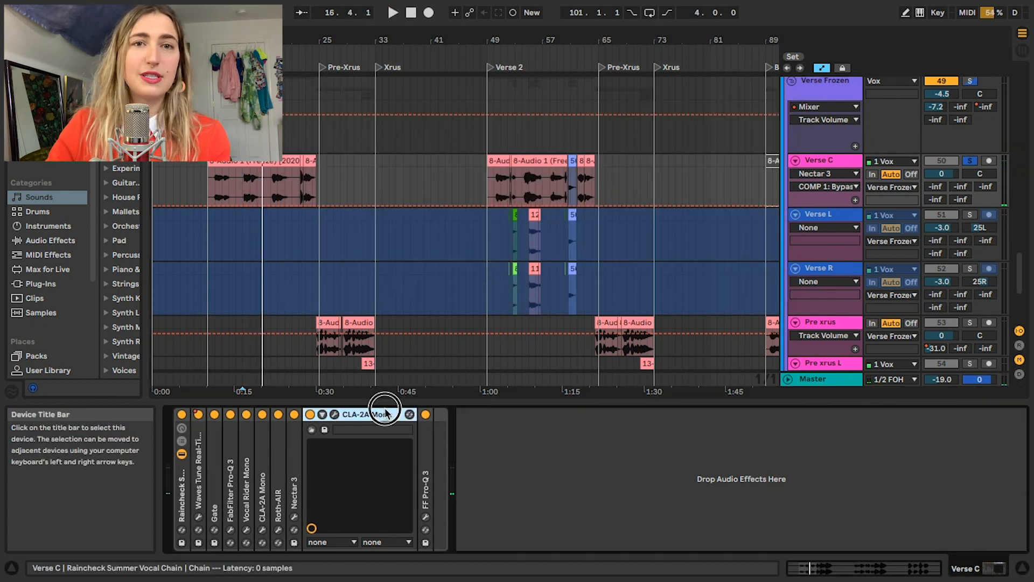
double_click(381, 418)
double_click(331, 462)
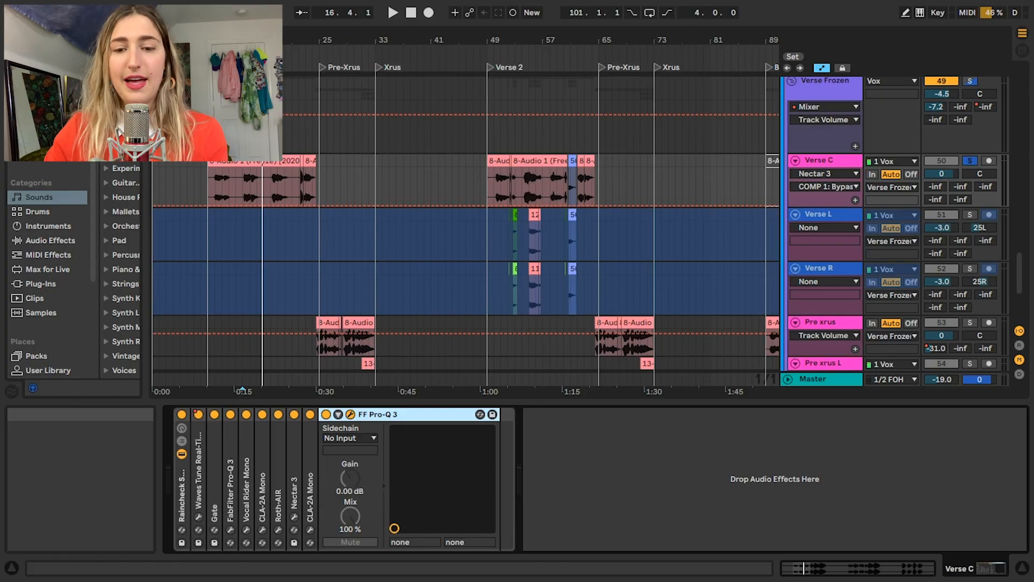
drag(219, 113, 511, 61)
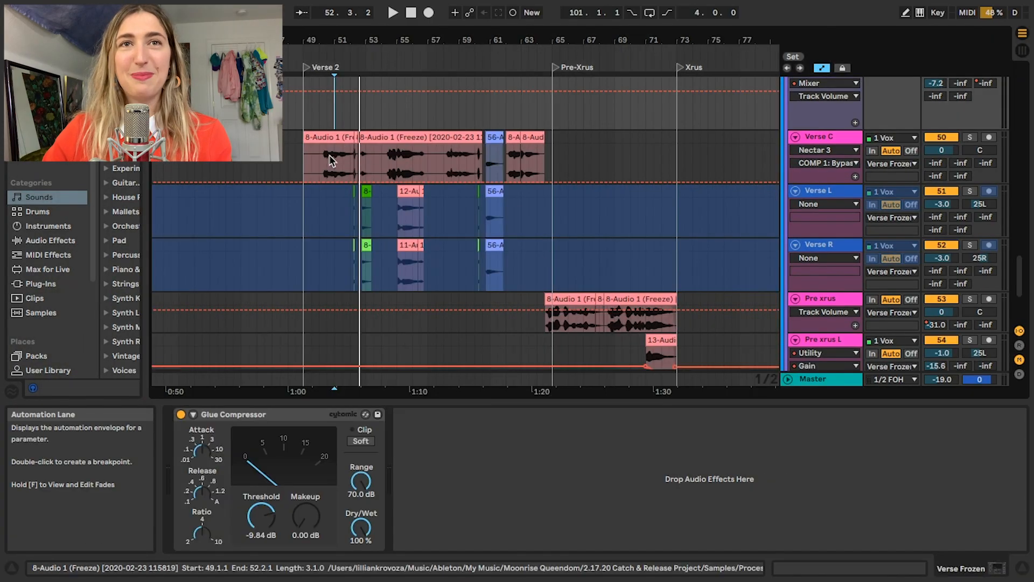
Play Verse 2 from bar 49 to hear the Verse C vocal together with the Verse L and Verse R layers.
drag(304, 161, 355, 171)
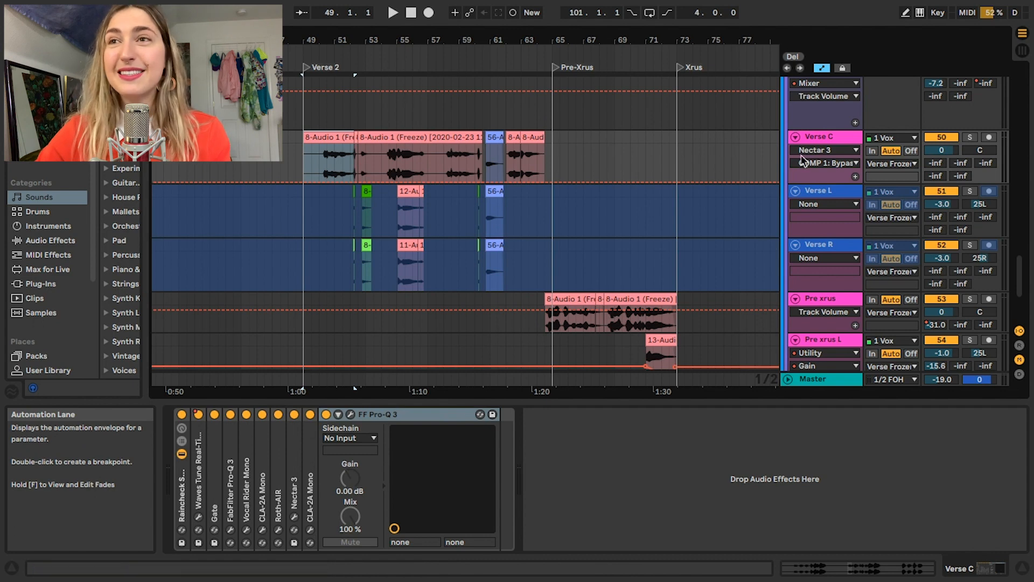
scroll(824, 146, up, 2)
key(space)
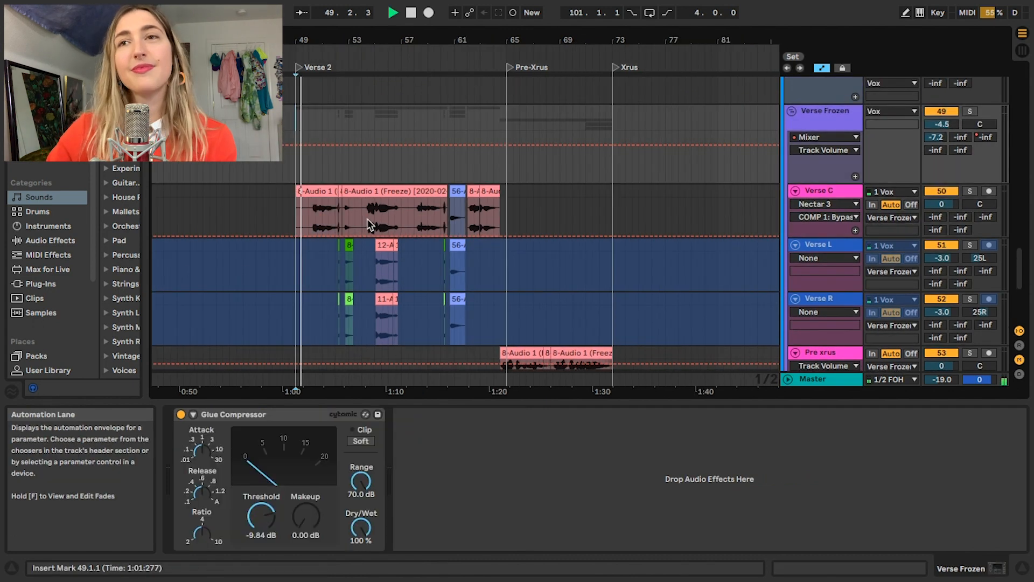
scroll(368, 221, down, 2)
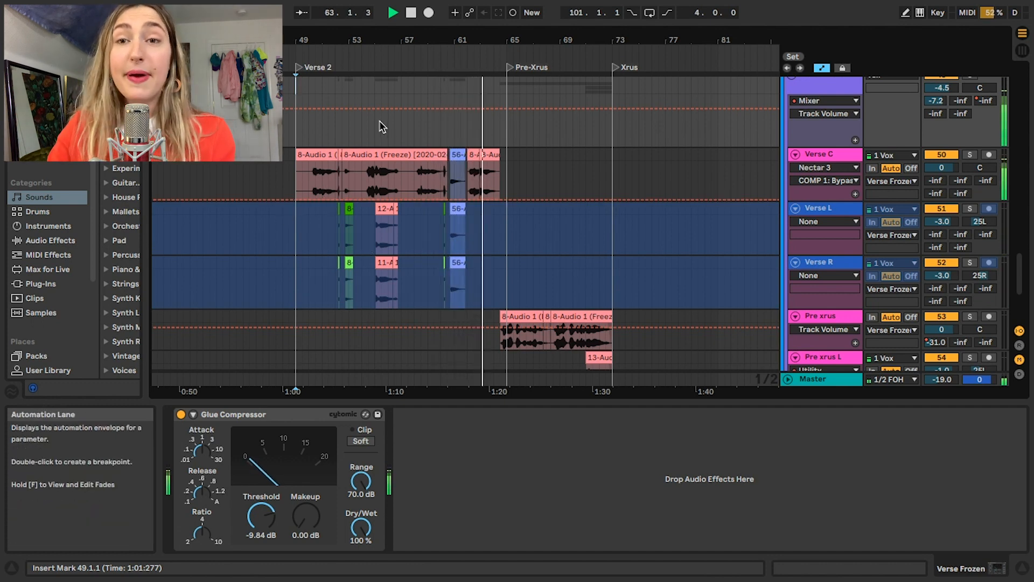
Play the soloed Verse Frozen group from bar 51 to examine the Verse L and Verse R layers of Verse 2.
drag(355, 37, 358, 70)
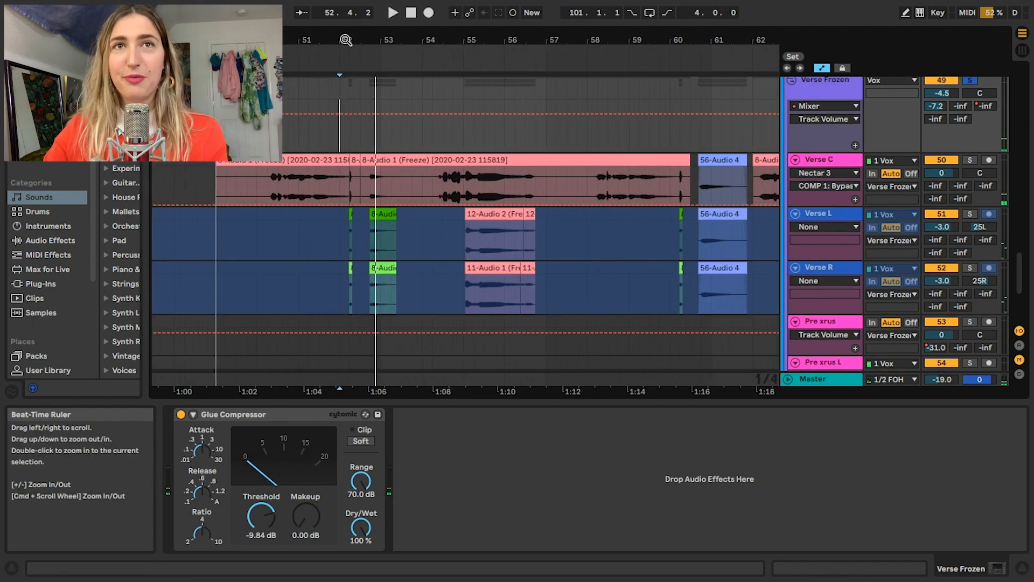
drag(346, 39, 347, 48)
click(304, 130)
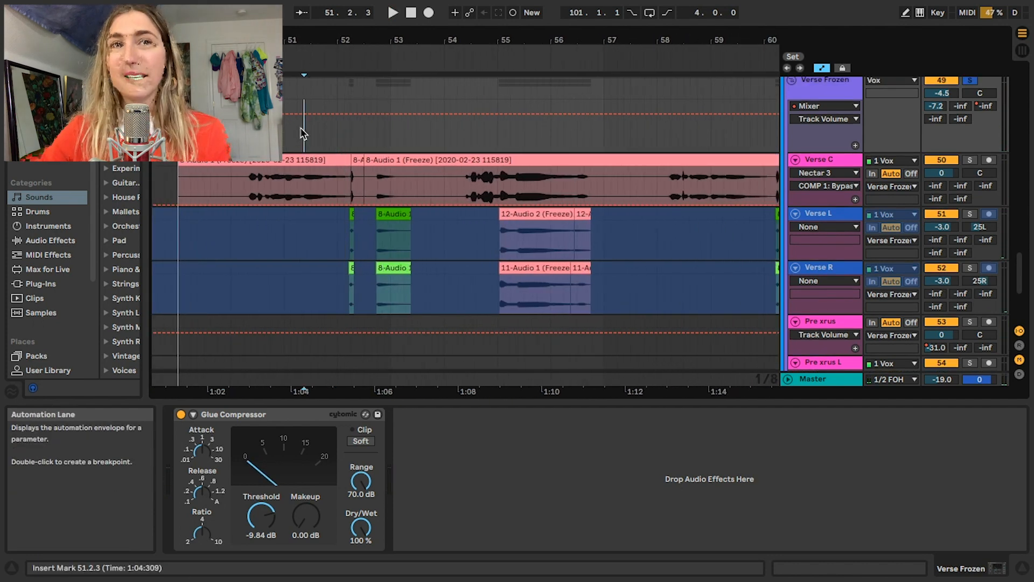
key(space)
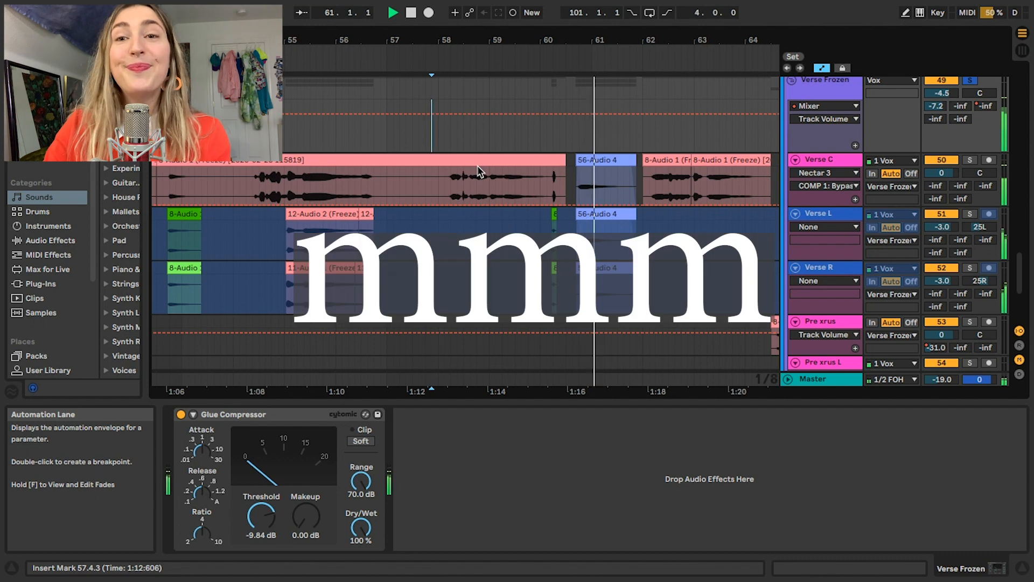
key(space)
drag(522, 36, 520, 4)
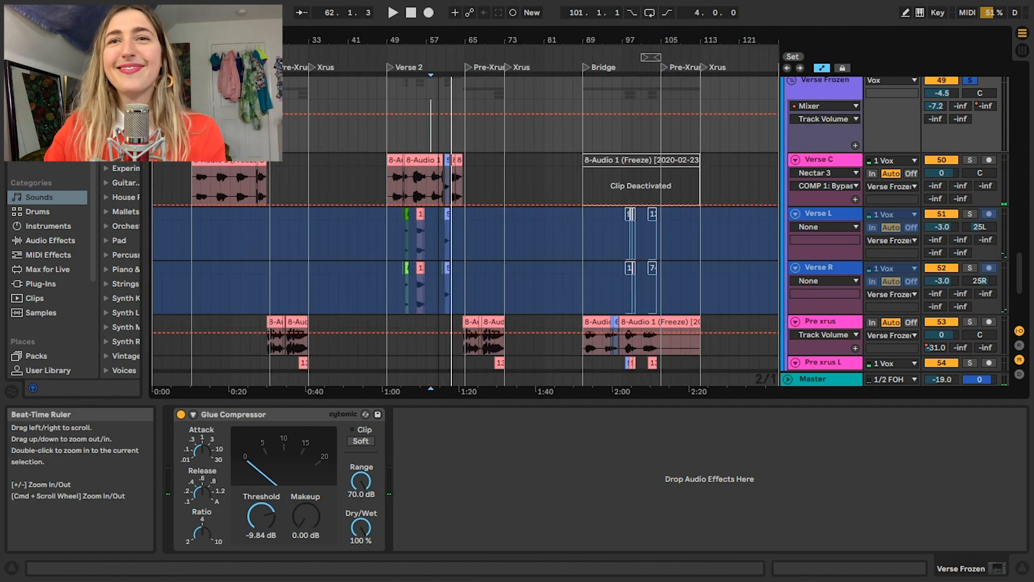
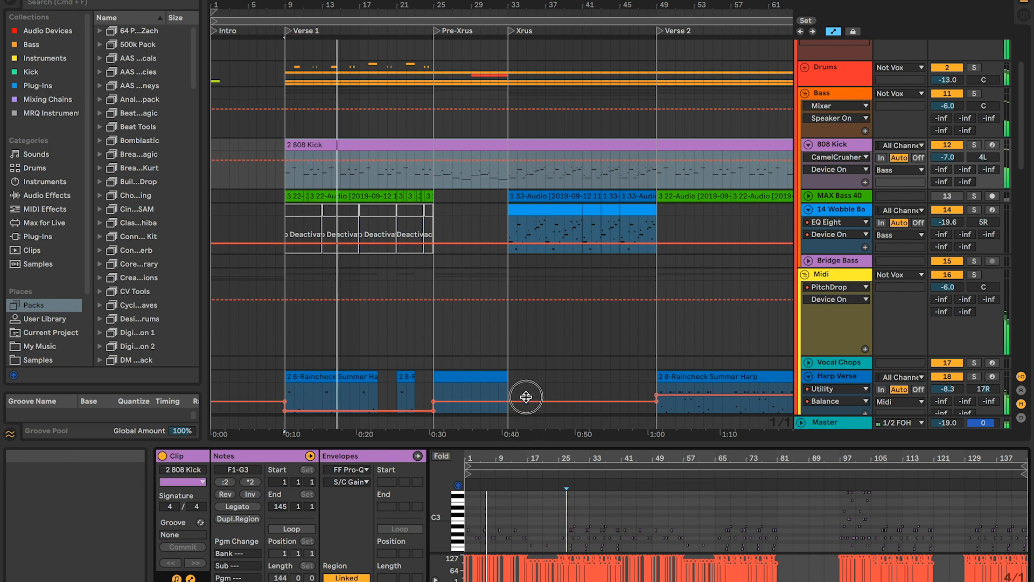
Enlarge the note editor of the 808 Kick clip to examine its opening bars during playback.
drag(446, 476, 473, 477)
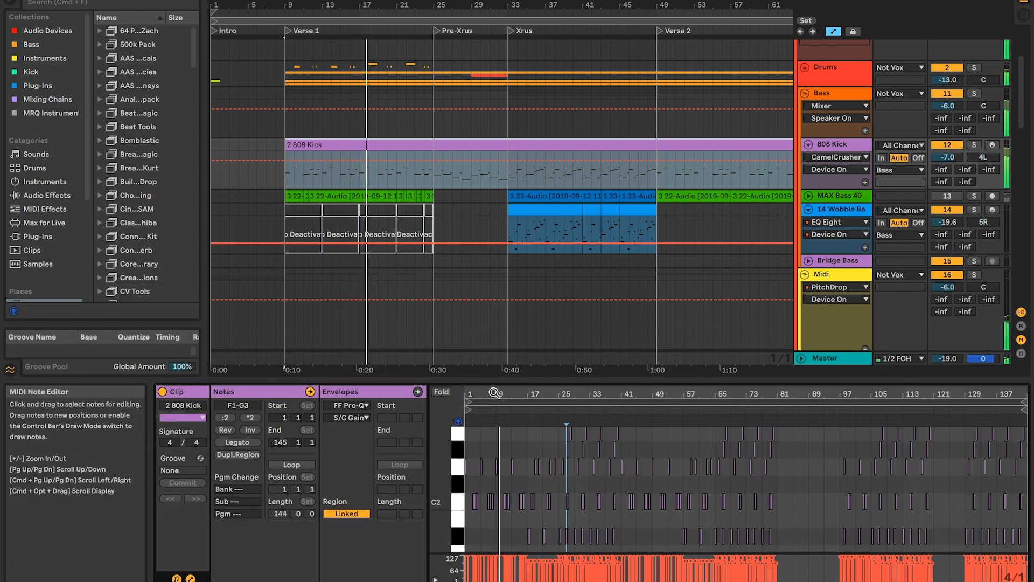
drag(574, 394, 574, 431)
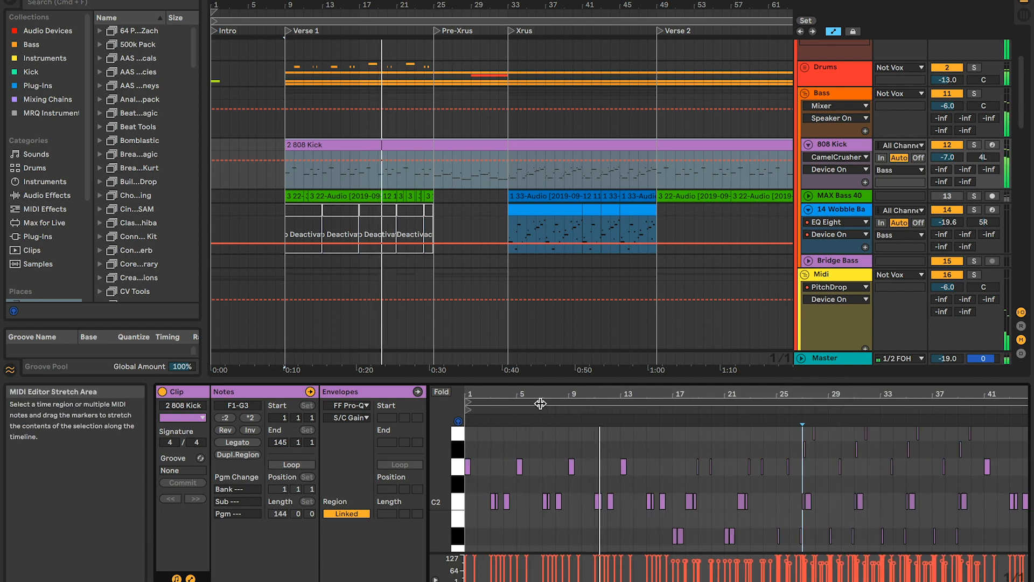
Unfold the Drums group and select the Drums clip's Pre-Xrus section to show its notes.
scroll(388, 190, up, 1)
scroll(705, 228, up, 3)
click(805, 106)
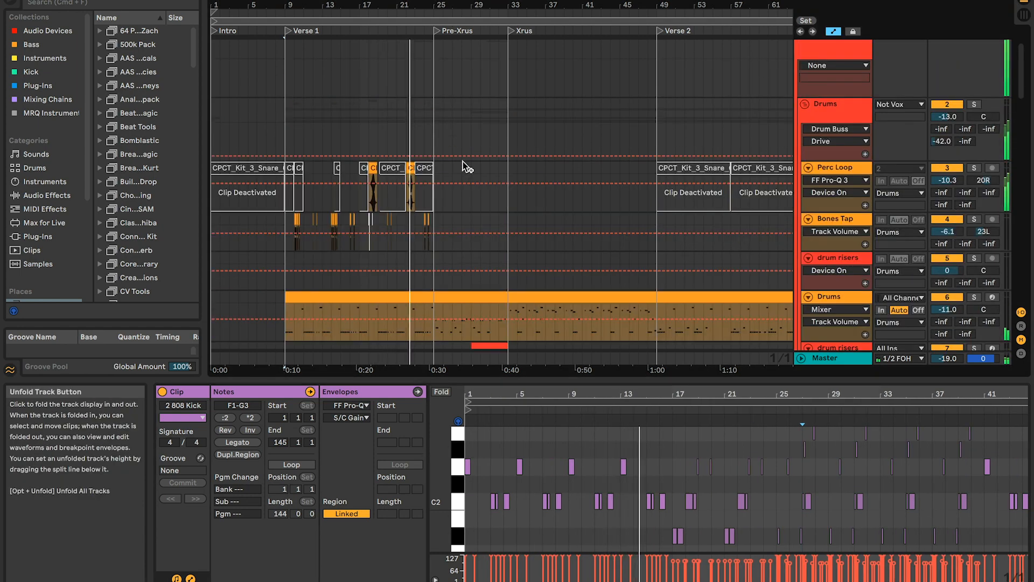
scroll(431, 177, down, 5)
click(452, 209)
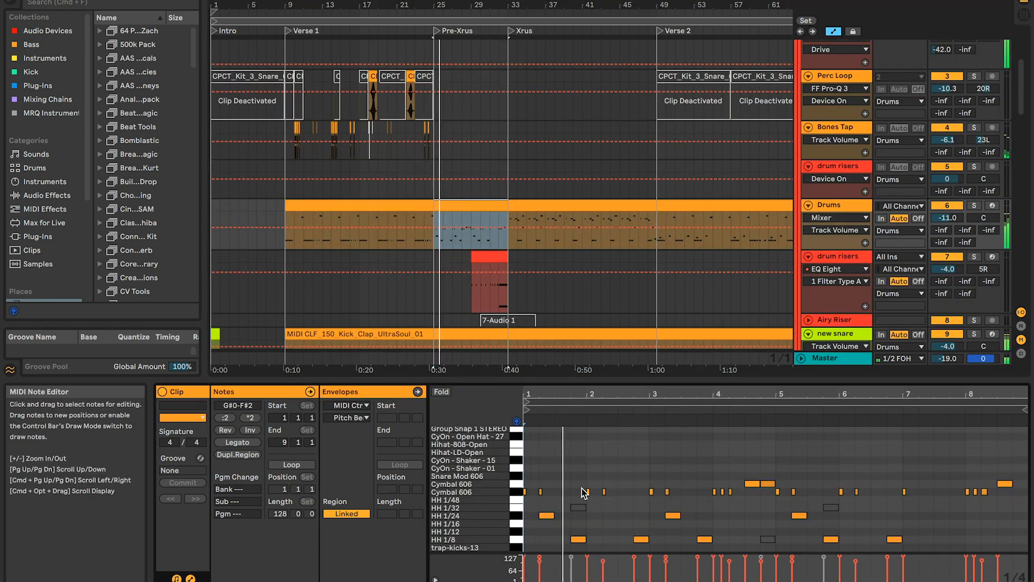
Split the new snare track's MIDI clip at the start and end of the Pre-Xrus, bars 25 and 33.
scroll(475, 276, down, 4)
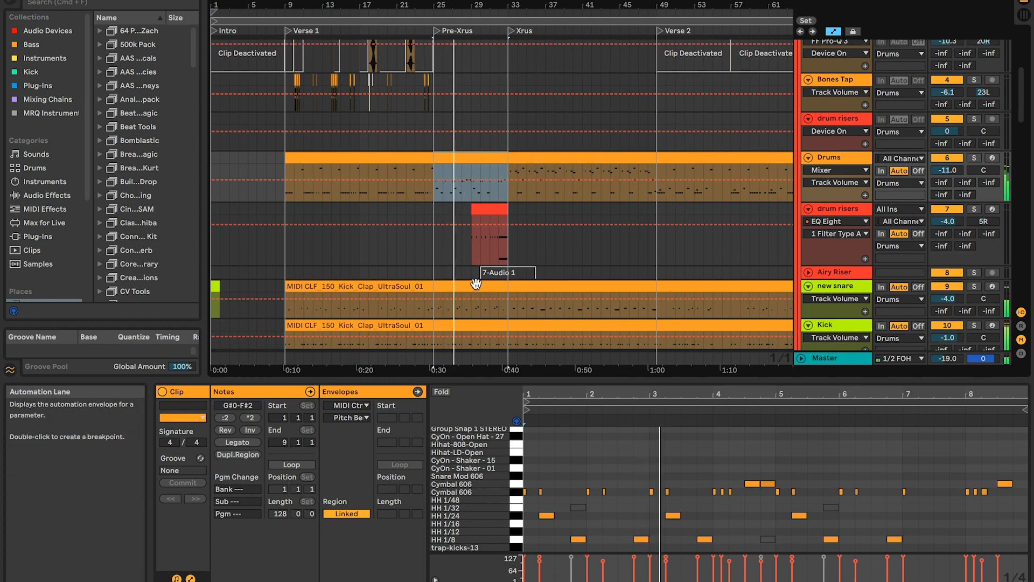
click(474, 285)
drag(433, 310, 505, 311)
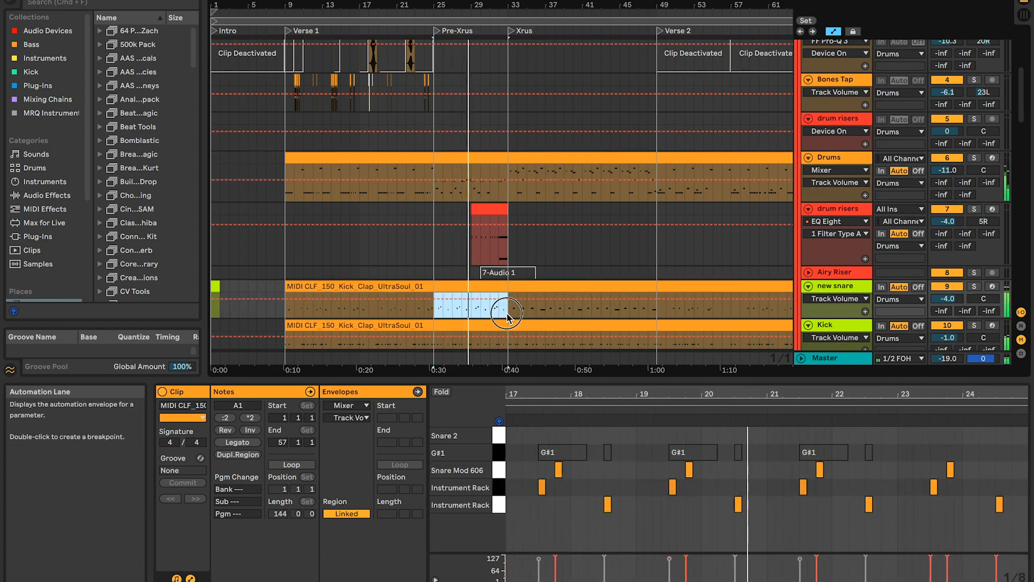
key(super+e)
Show the notes of the Kick clip's Pre-Xrus section and the 808 Kick clip's Xrus section, bars 33 to 49.
scroll(474, 295, down, 1)
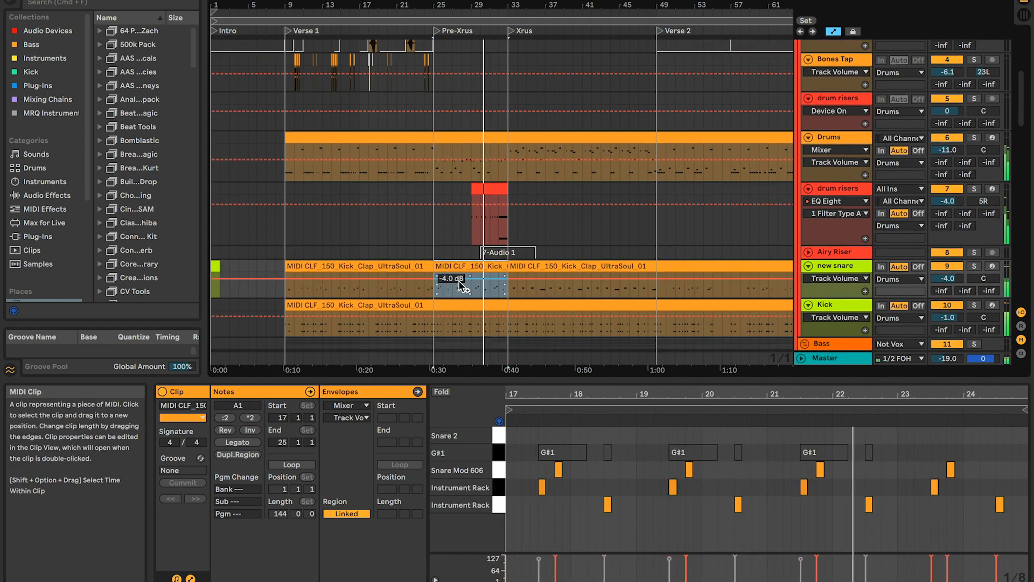
scroll(465, 301, down, 1)
drag(434, 300, 512, 301)
scroll(501, 296, down, 3)
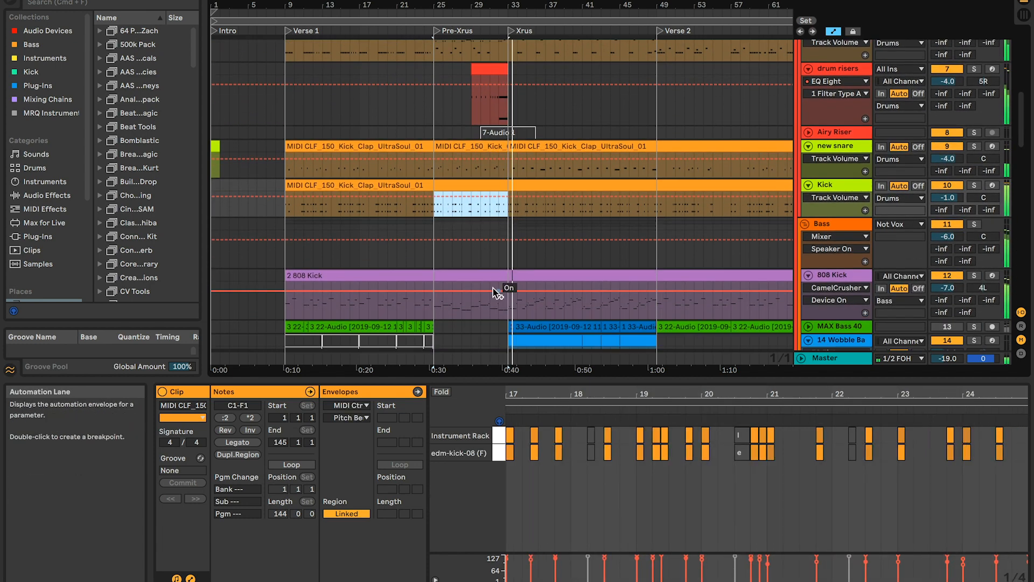
drag(510, 310, 651, 314)
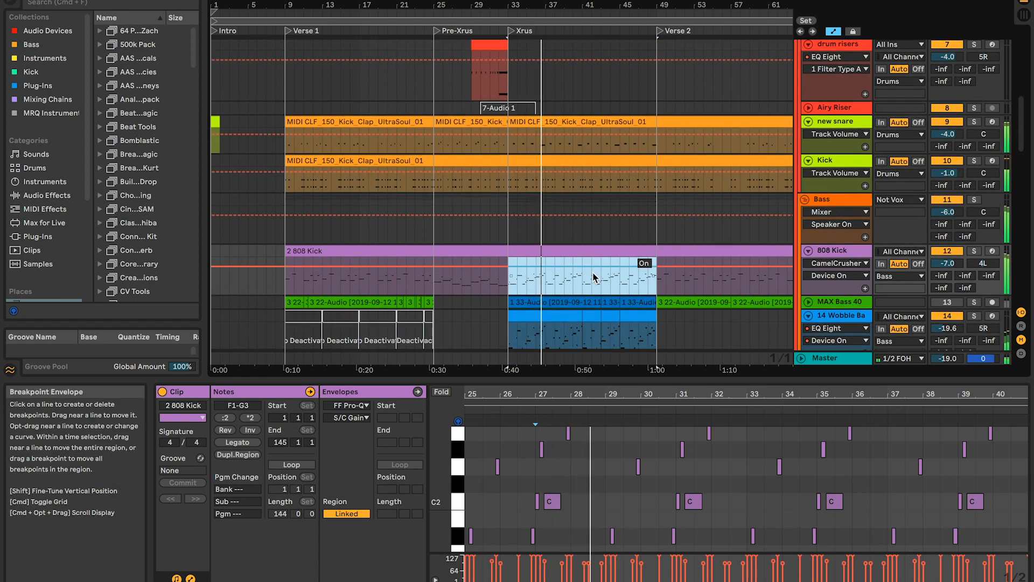
Show the 808 Kick track's devices and unfold its sampler instrument to display the sample waveform.
scroll(552, 277, down, 2)
scroll(551, 276, down, 1)
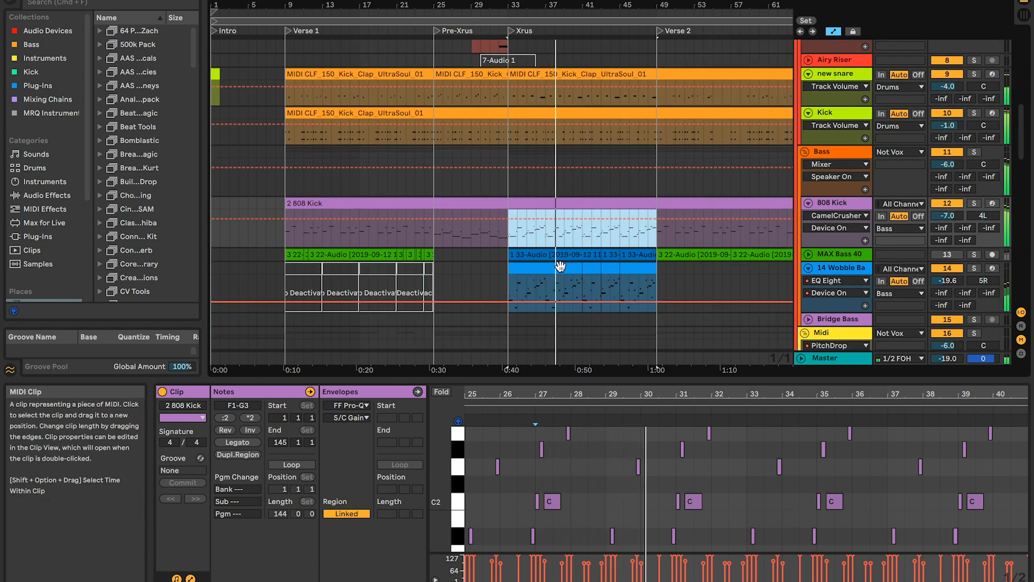
scroll(561, 268, right, 4)
scroll(562, 268, down, 1)
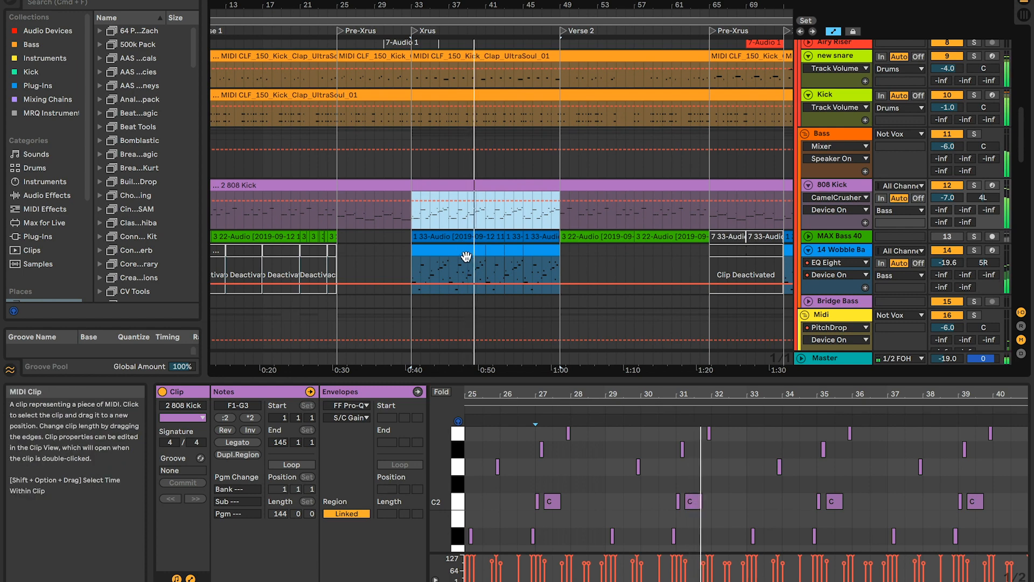
scroll(477, 241, down, 2)
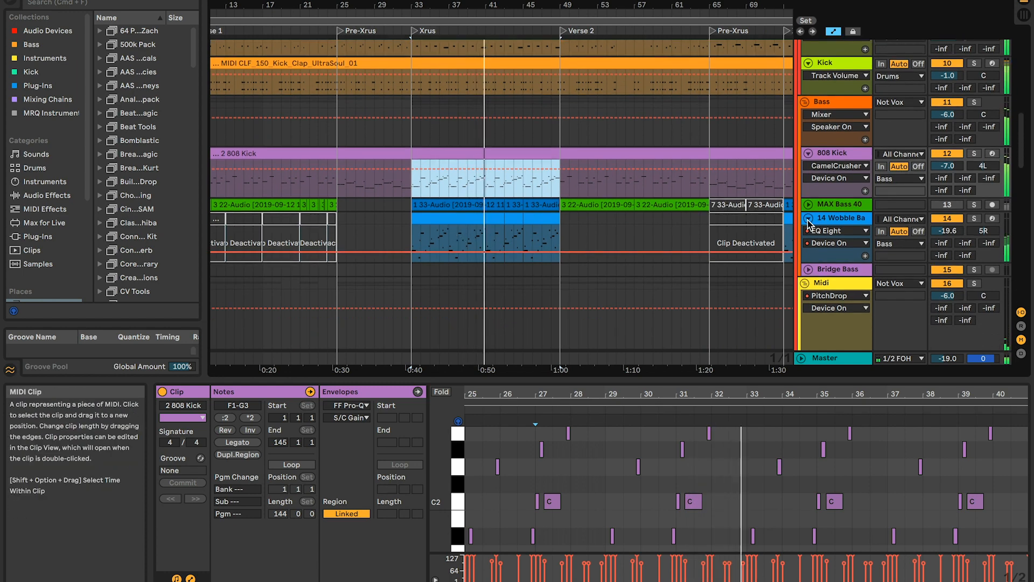
click(826, 154)
double_click(171, 517)
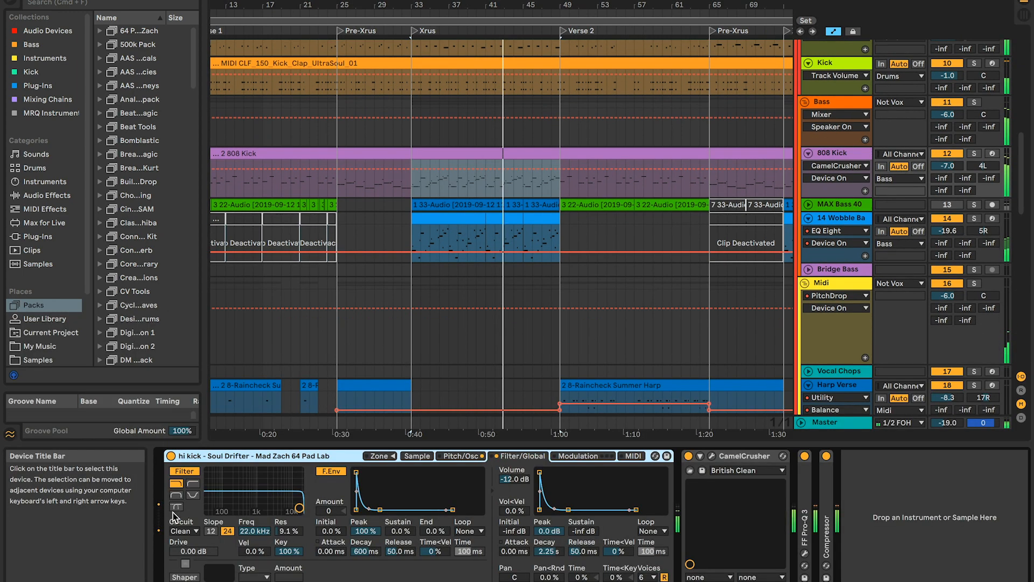
click(414, 458)
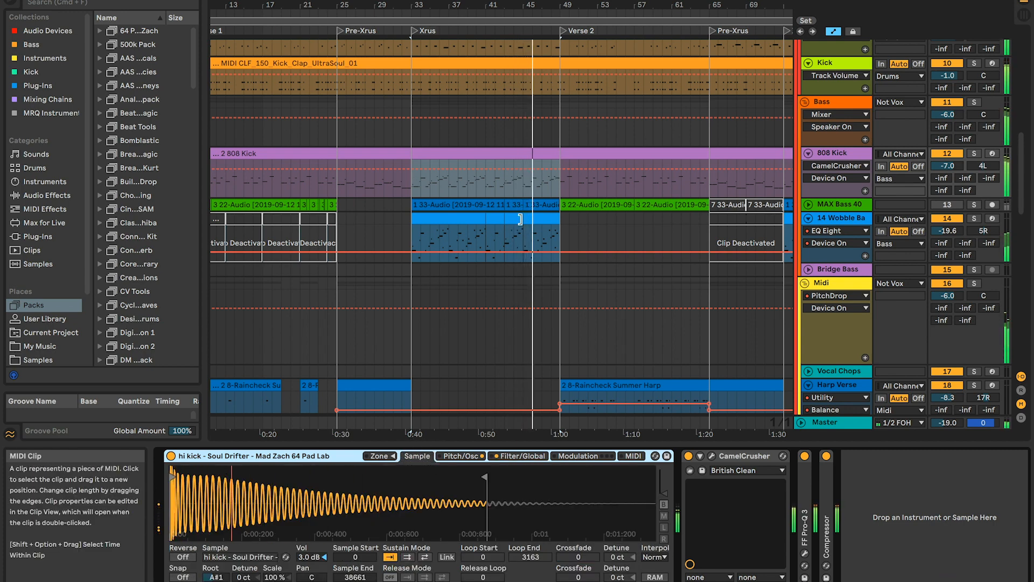
Open the Harp Verse track's Verse 2 clip to show its MIDI notes.
scroll(609, 302, down, 3)
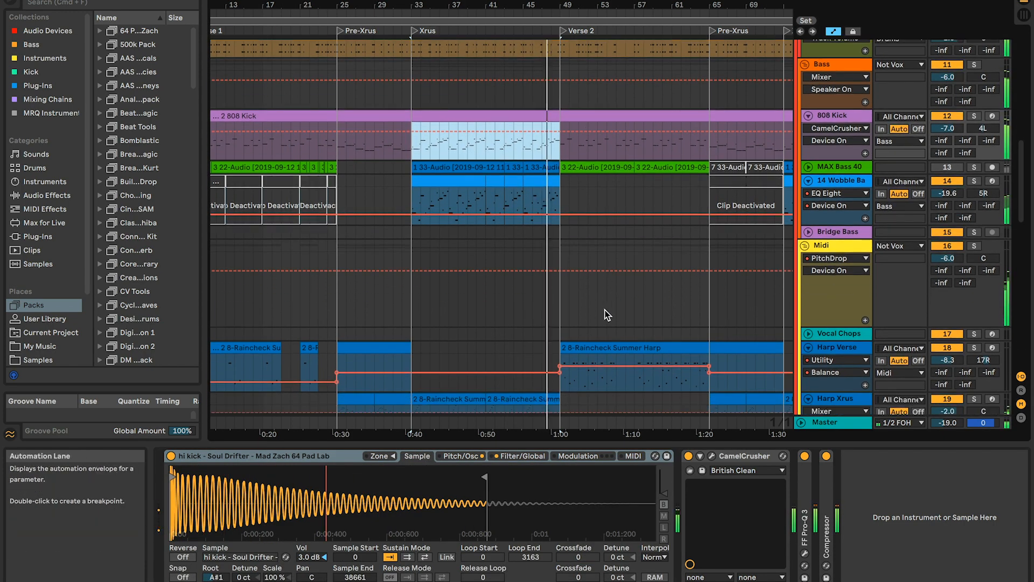
click(662, 348)
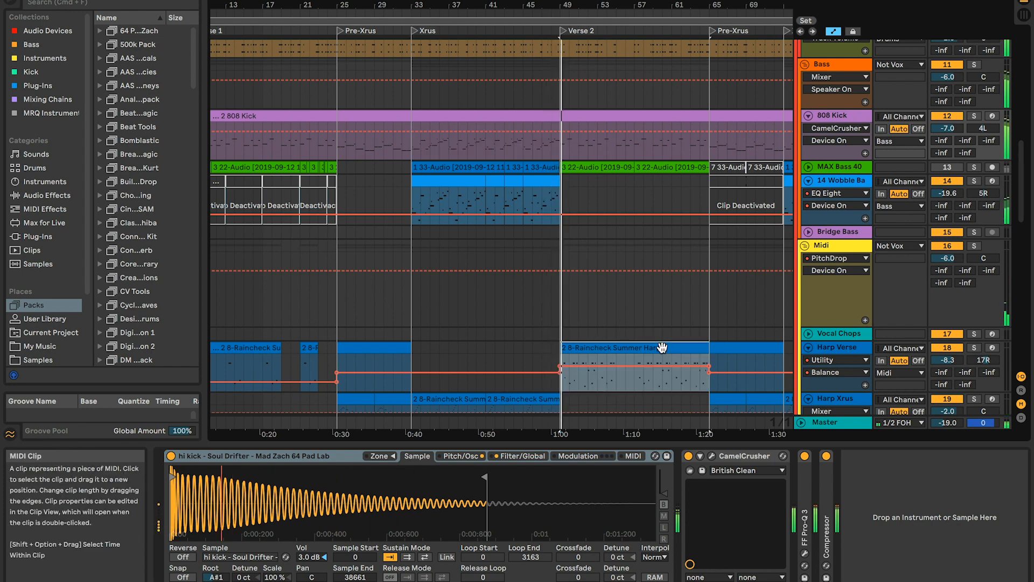
double_click(662, 347)
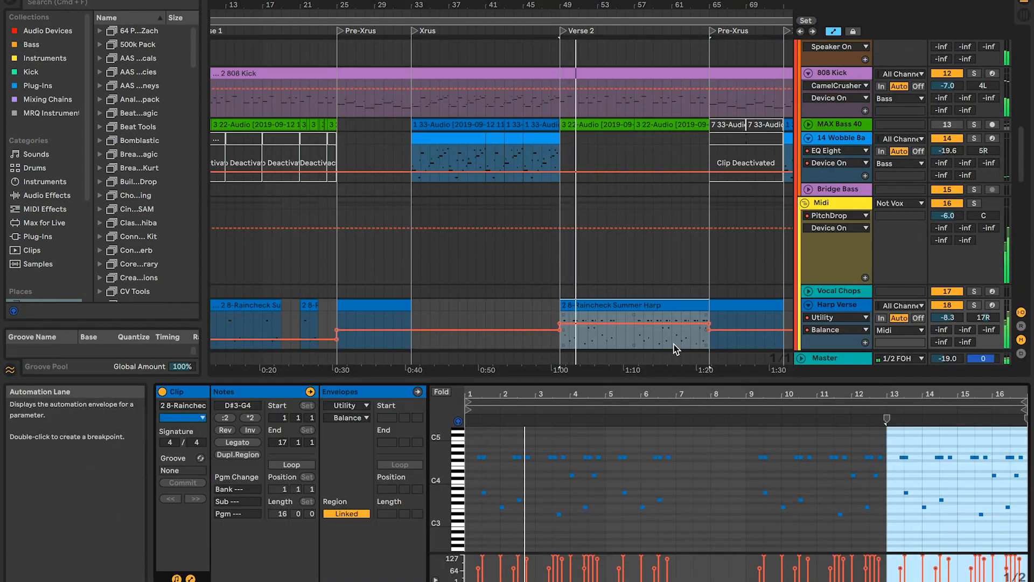
Show the Harp Verse track's devices and unfold Square Harp to examine its String settings.
click(847, 310)
double_click(846, 310)
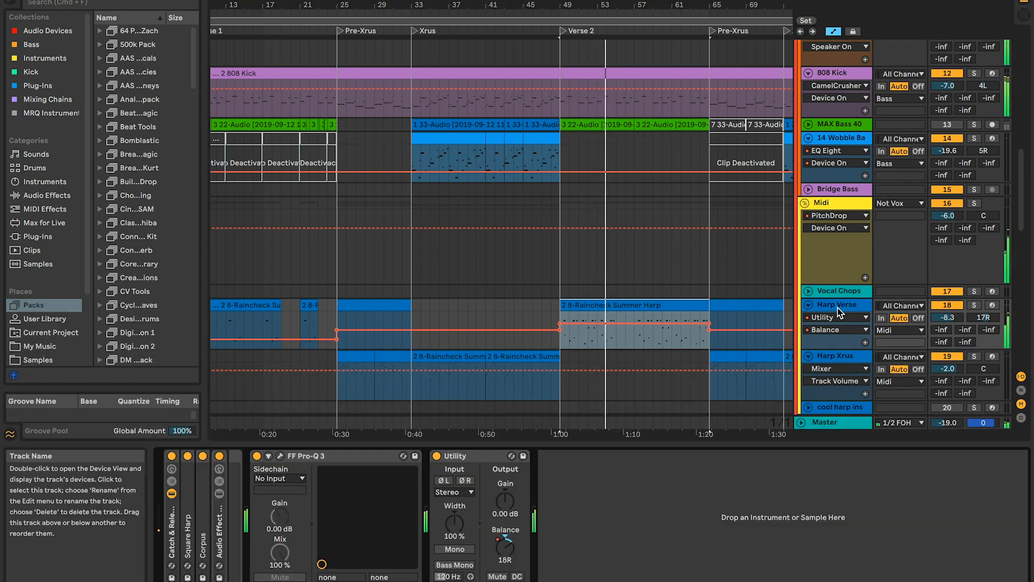
double_click(188, 515)
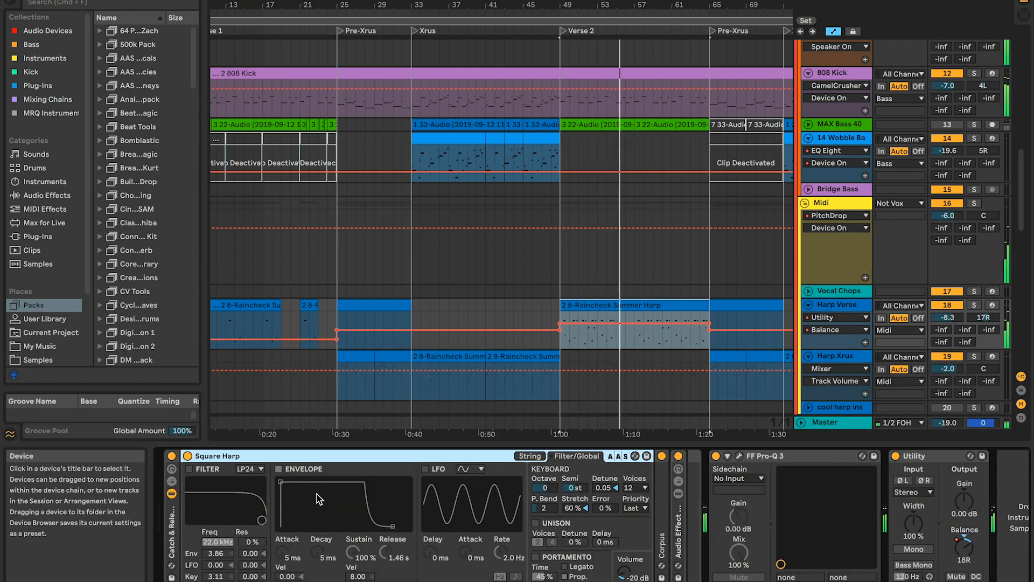
click(529, 456)
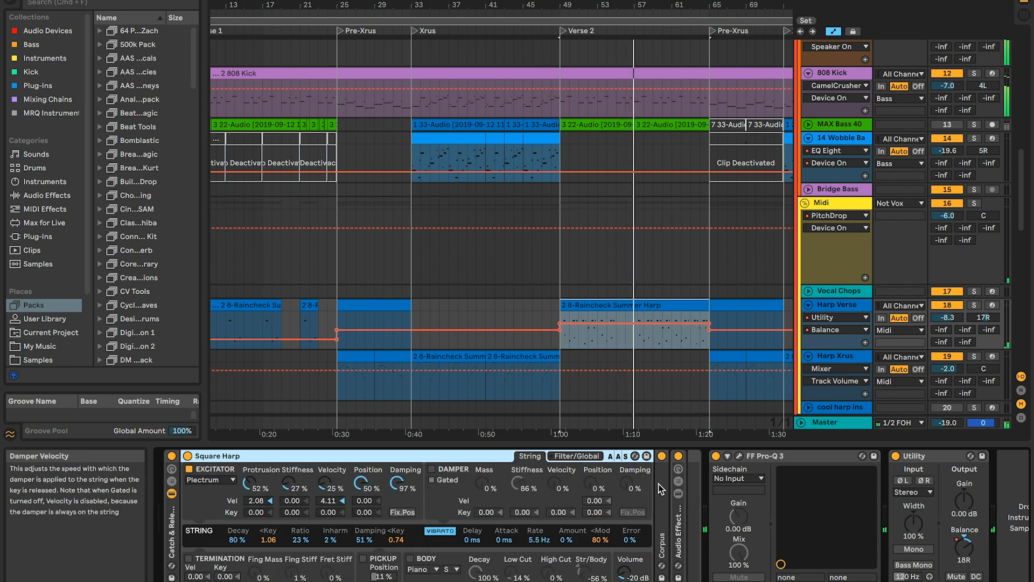
Unfold Harp Verse's Corpus and Audio Effect Rack, and inspect the wet chain's Delay and the dry chain.
double_click(661, 508)
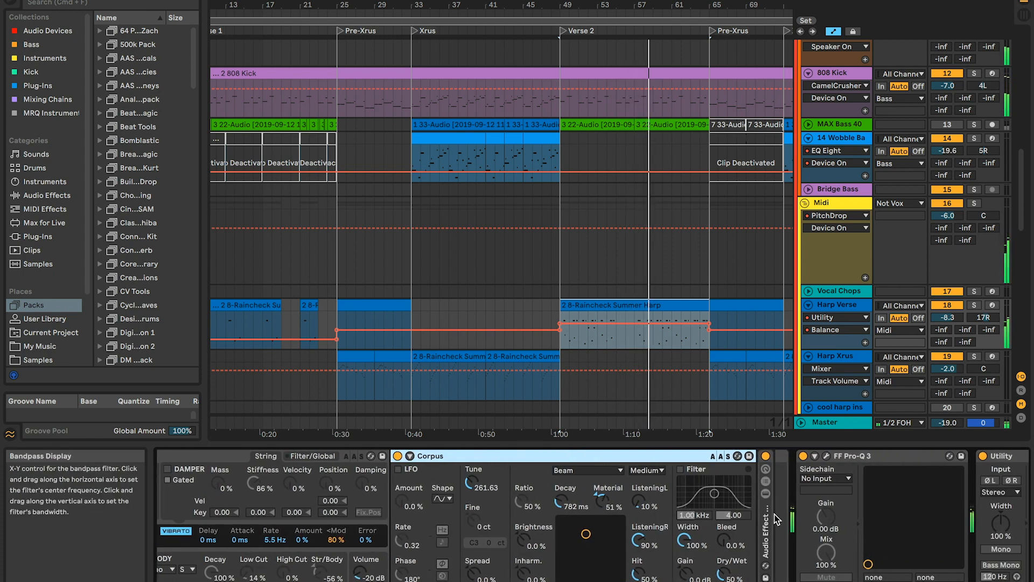
double_click(768, 533)
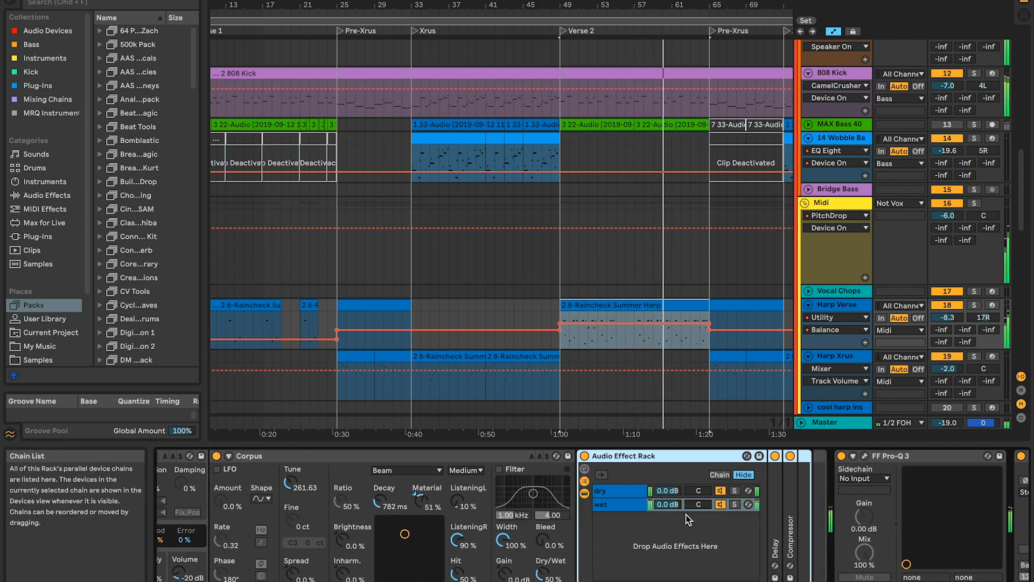
double_click(771, 514)
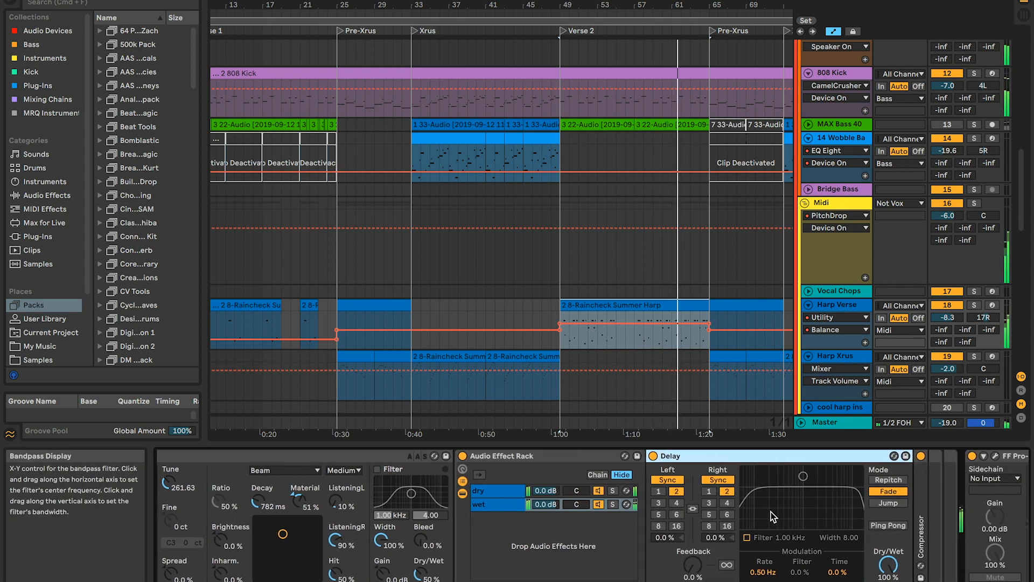
click(496, 491)
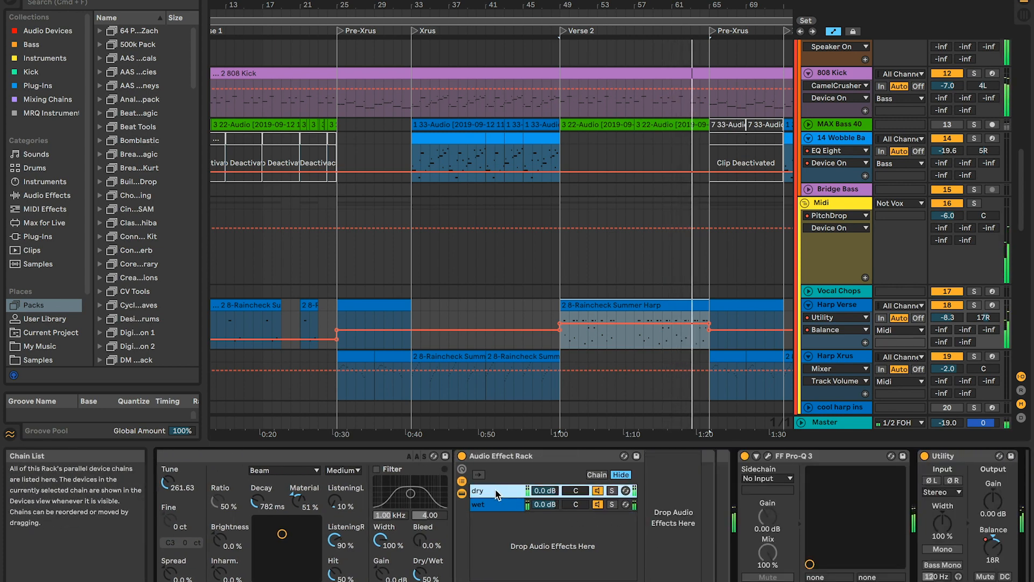
Unfold the Harp Xrus track's Raincheck Summer Harp rack, show Square Harp's String settings, and hide the chain zone editor.
scroll(632, 175, down, 3)
scroll(666, 269, right, 3)
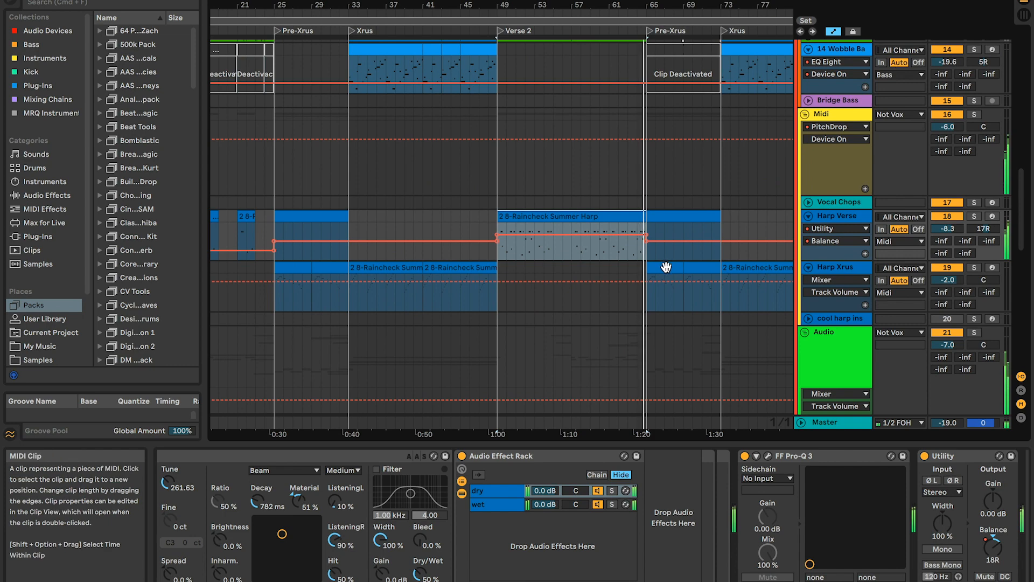
click(666, 267)
click(173, 549)
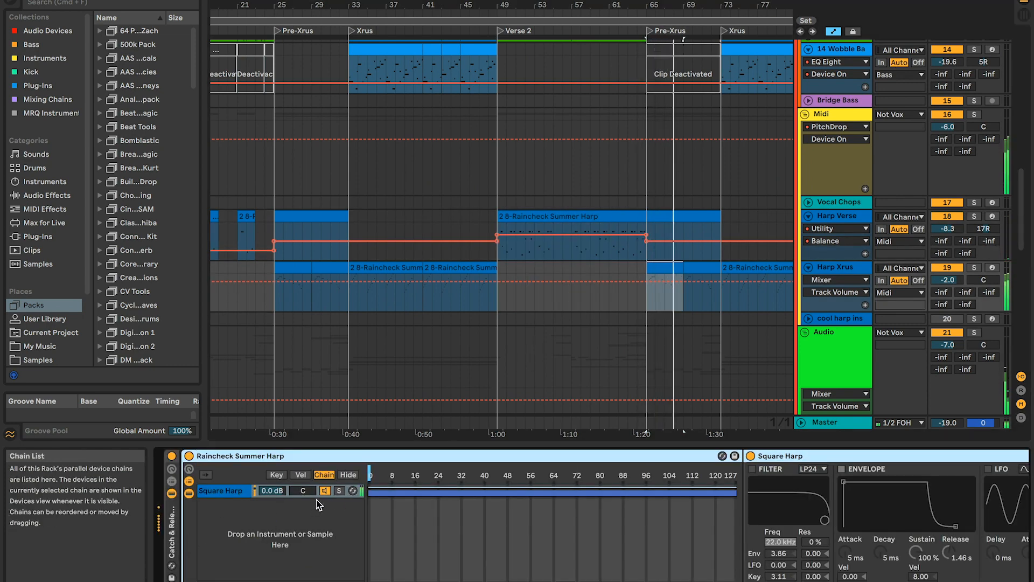
scroll(698, 478, right, 10)
click(741, 456)
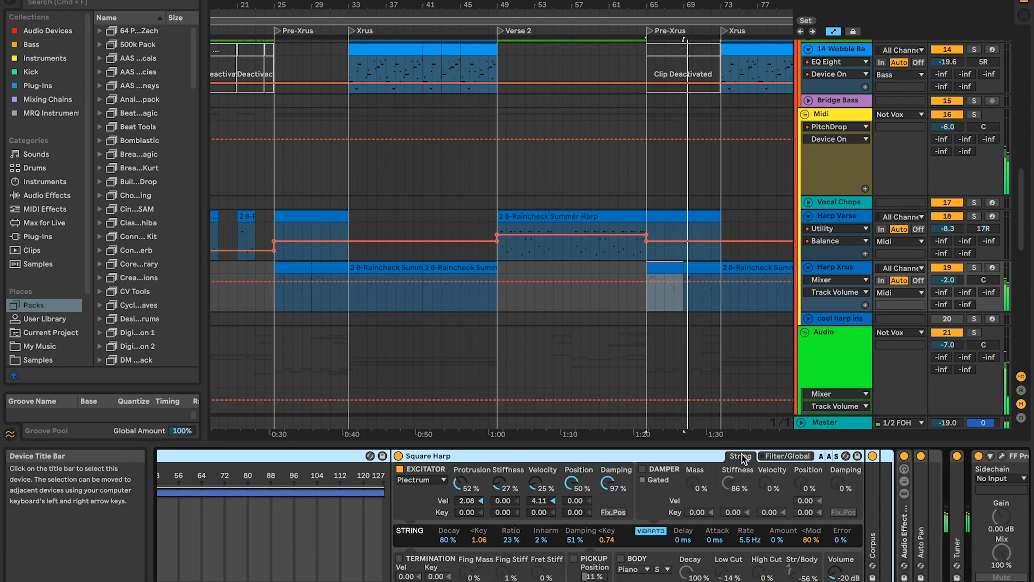
scroll(550, 496, left, 8)
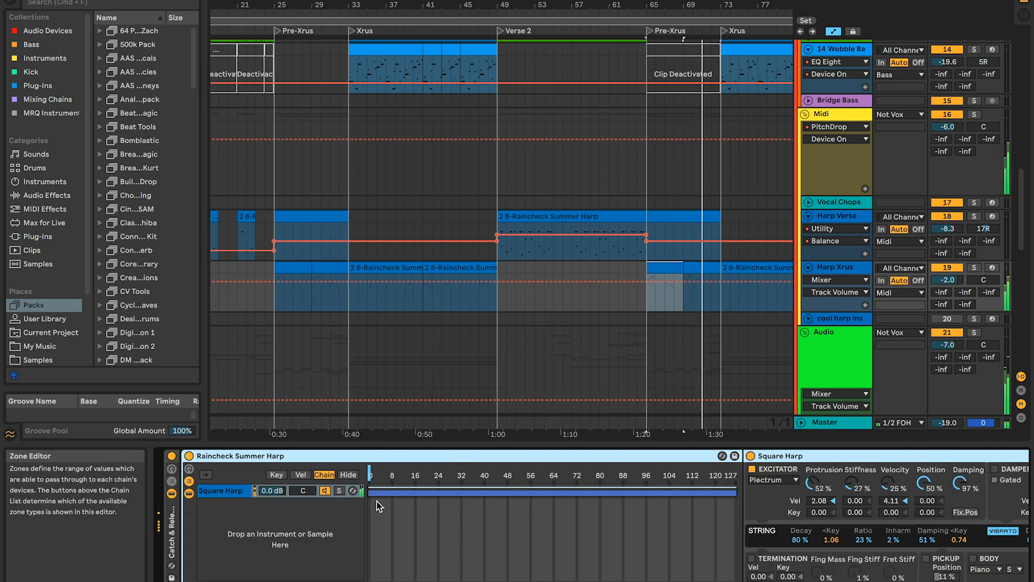
click(347, 474)
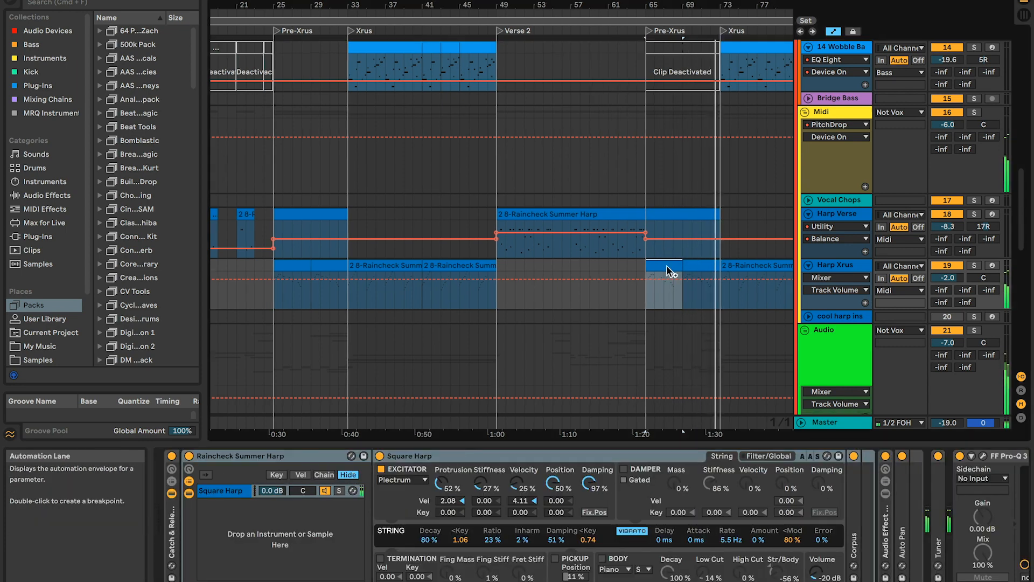
Open the Harp Xrus clip at bar 73 to examine its notes, enlarging it in the arrangement and restoring the view.
scroll(669, 271, down, 3)
scroll(670, 271, right, 2)
scroll(670, 275, right, 3)
click(622, 179)
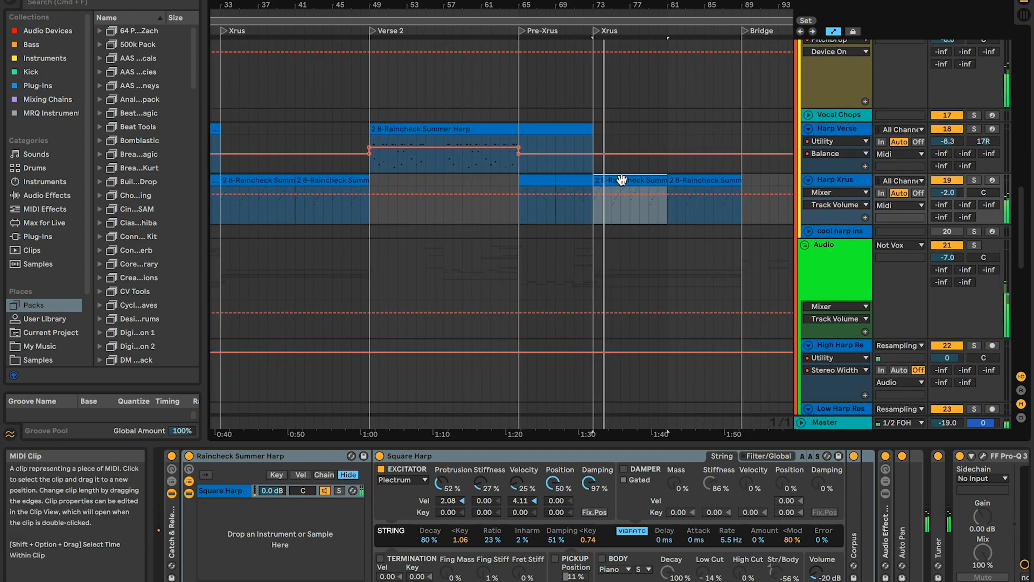
double_click(622, 180)
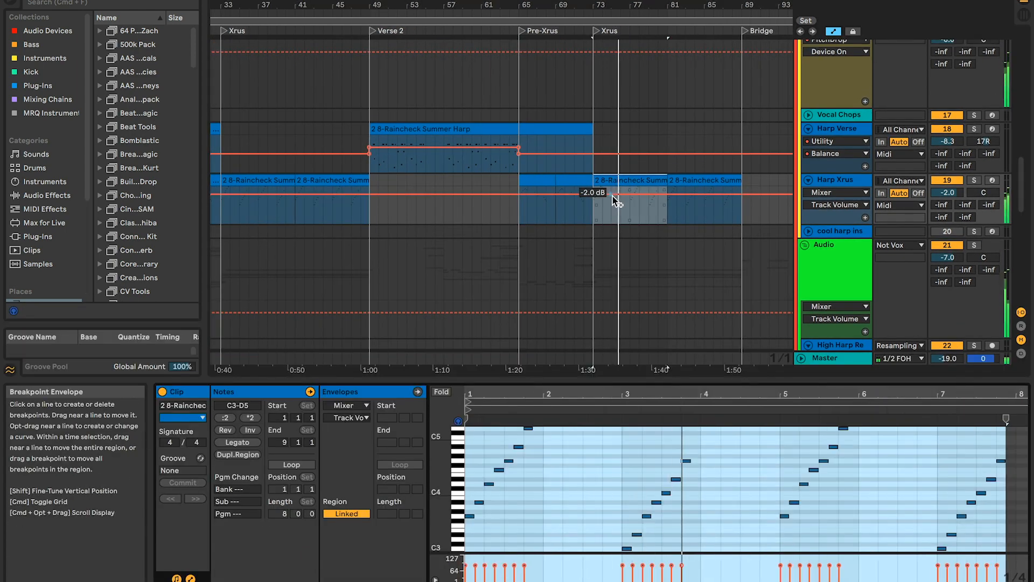
key(z)
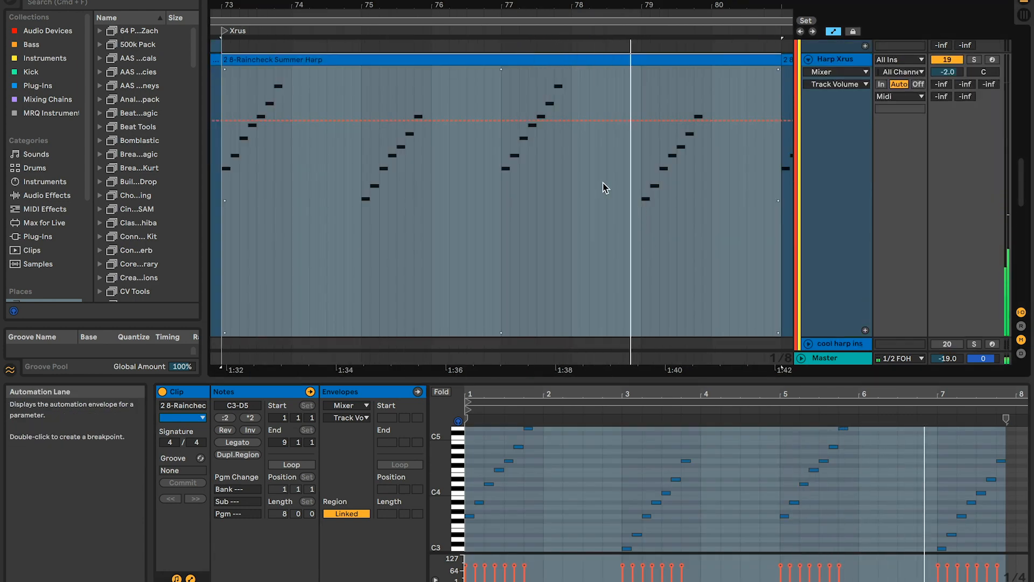
key(x)
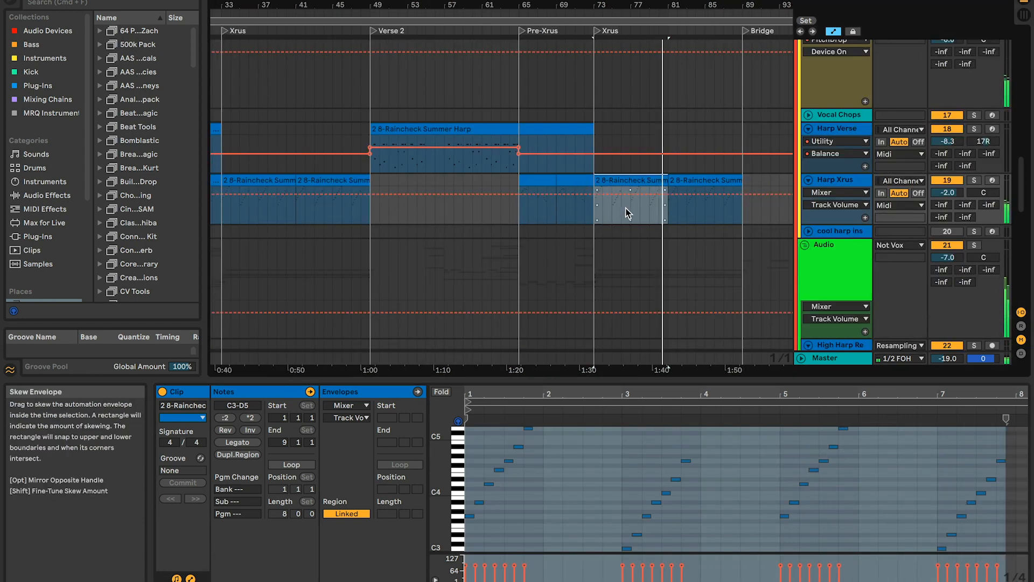
Unfold the Zoink track and open one of its audio clips near the end of the second Xrus.
scroll(619, 213, down, 5)
scroll(619, 213, right, 3)
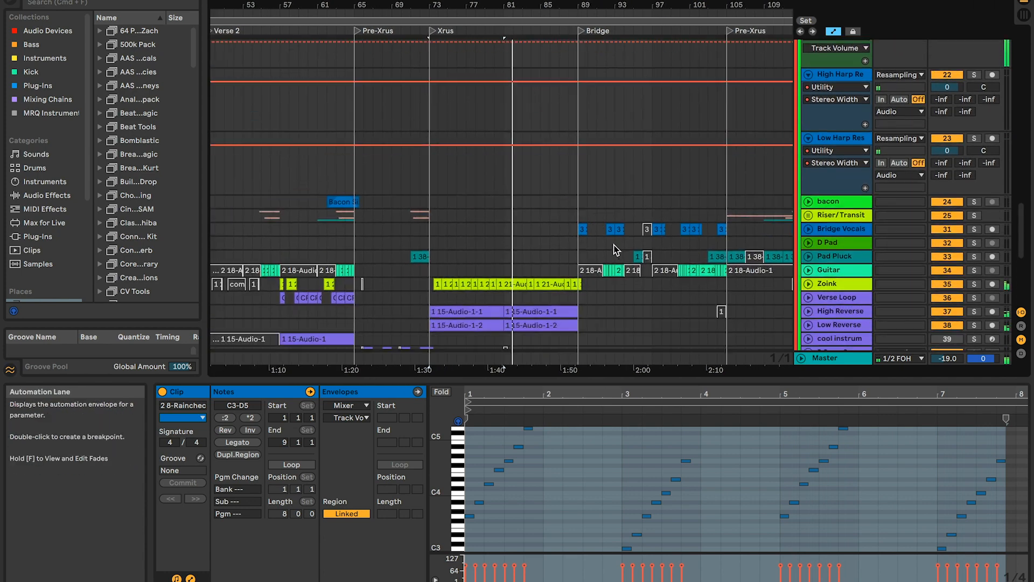
click(808, 282)
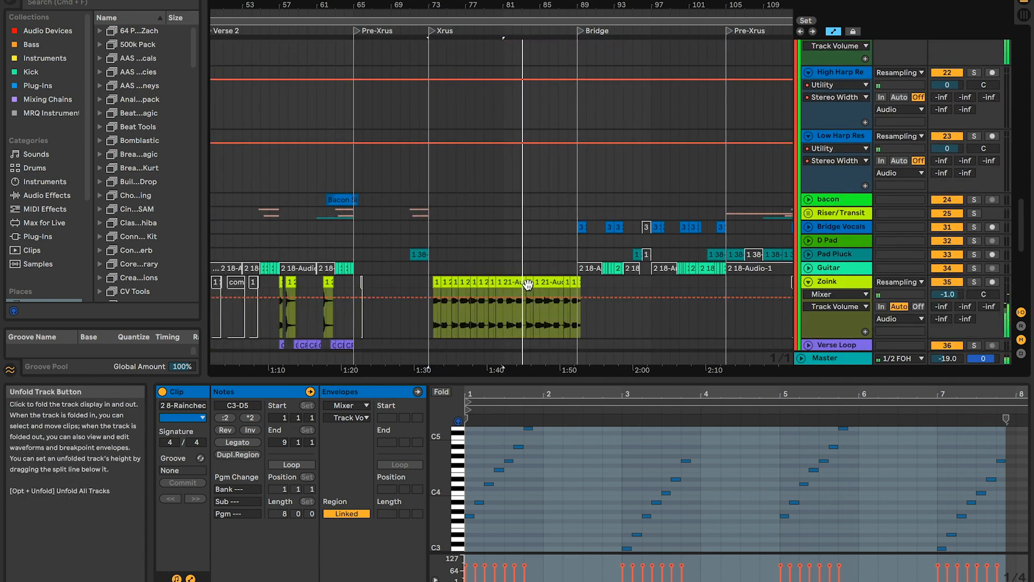
click(556, 280)
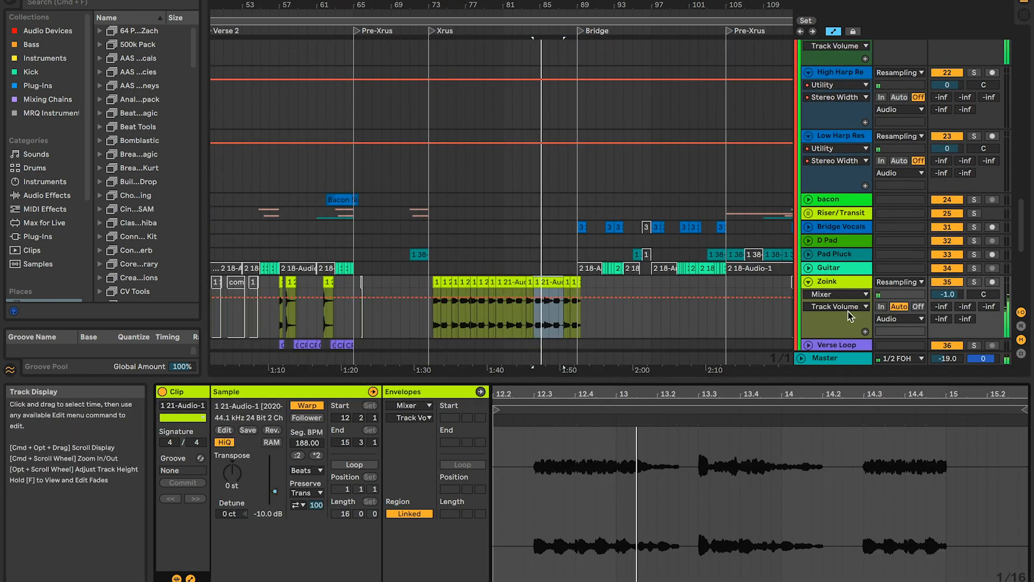
Show the Zoink track's devices and unfold its wet chain's Convolution Reverb Pro, FF Pro-Q 3 and Compressor.
click(839, 281)
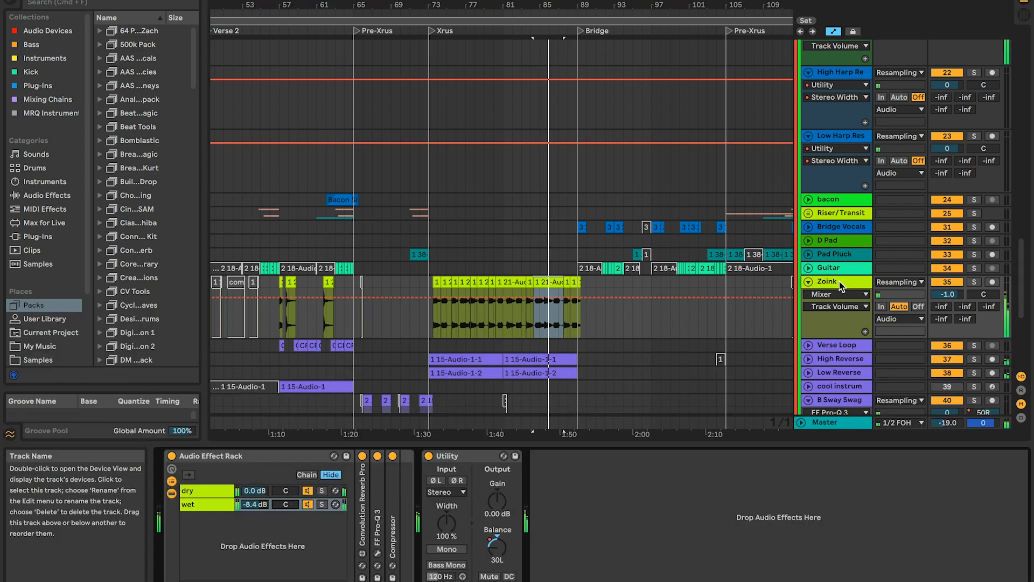
double_click(370, 505)
scroll(457, 520, right, 4)
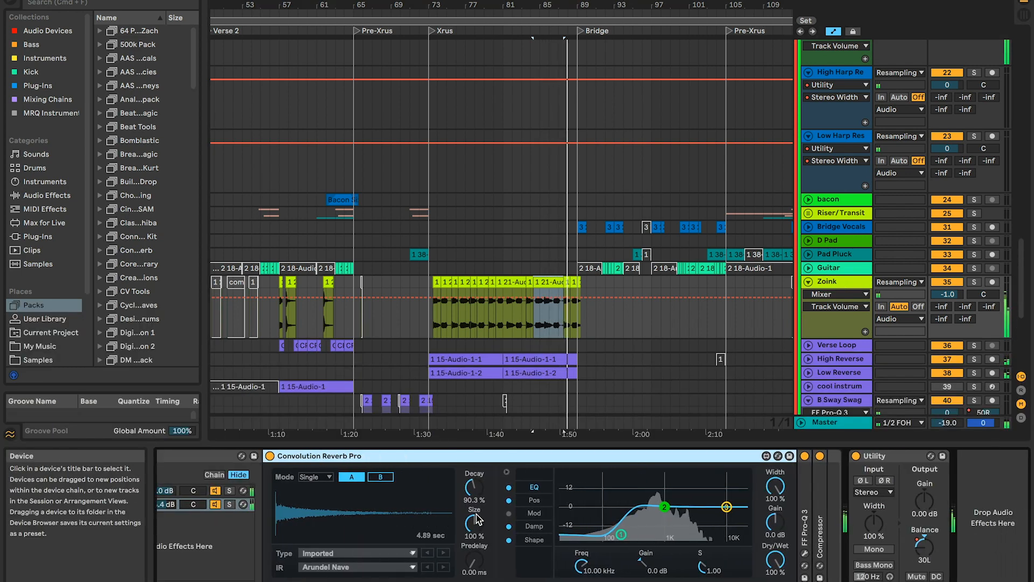
double_click(819, 521)
click(803, 516)
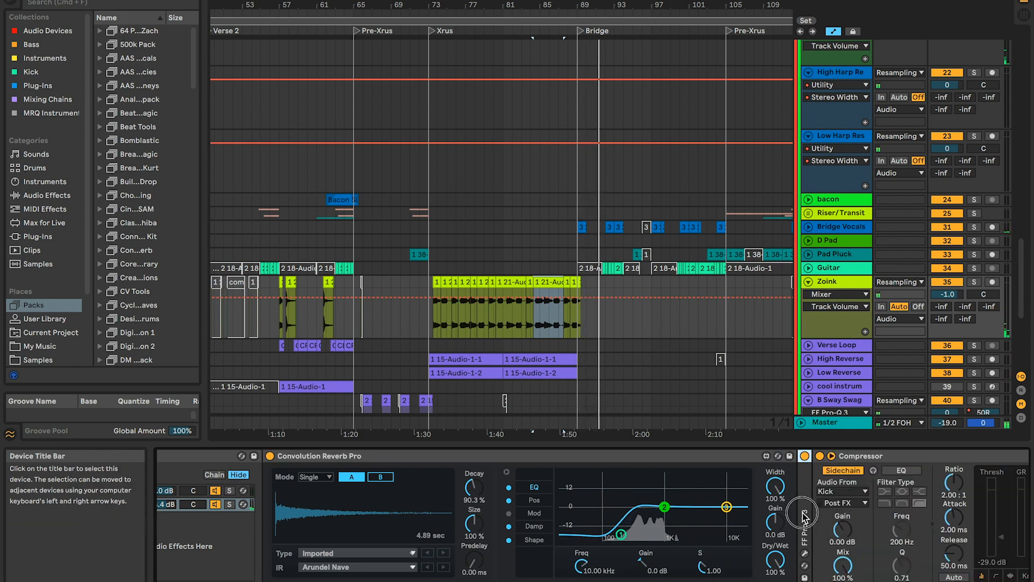
double_click(804, 516)
Show the Guitar track's devices and unfold the track to examine its clips enlarged across the Bridge.
scroll(733, 350, down, 5)
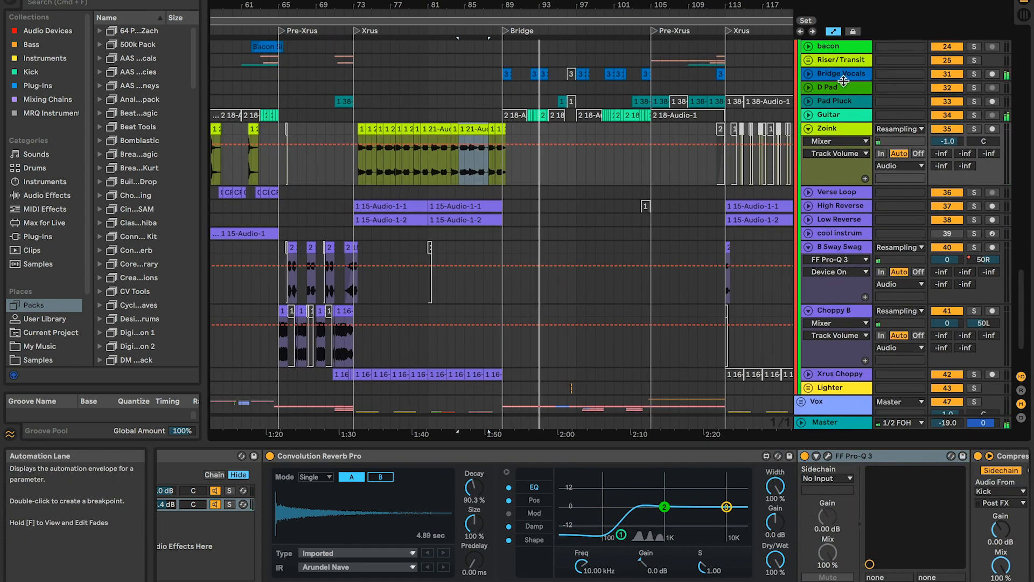
click(828, 114)
click(808, 115)
drag(595, 6, 589, 62)
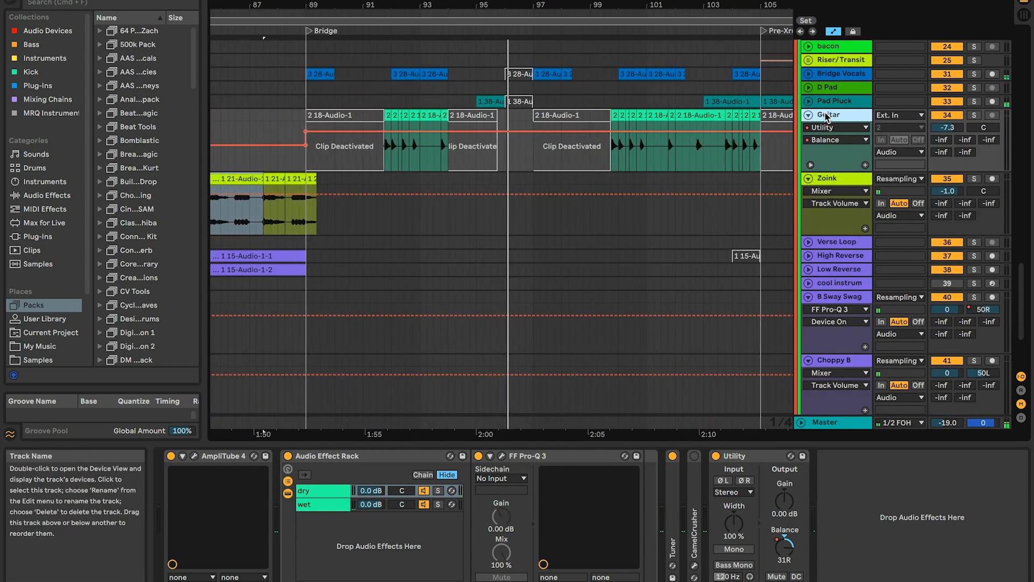
Unfold the Bridge Vocals track to show its audio waveforms in the Bridge.
scroll(617, 188, up, 2)
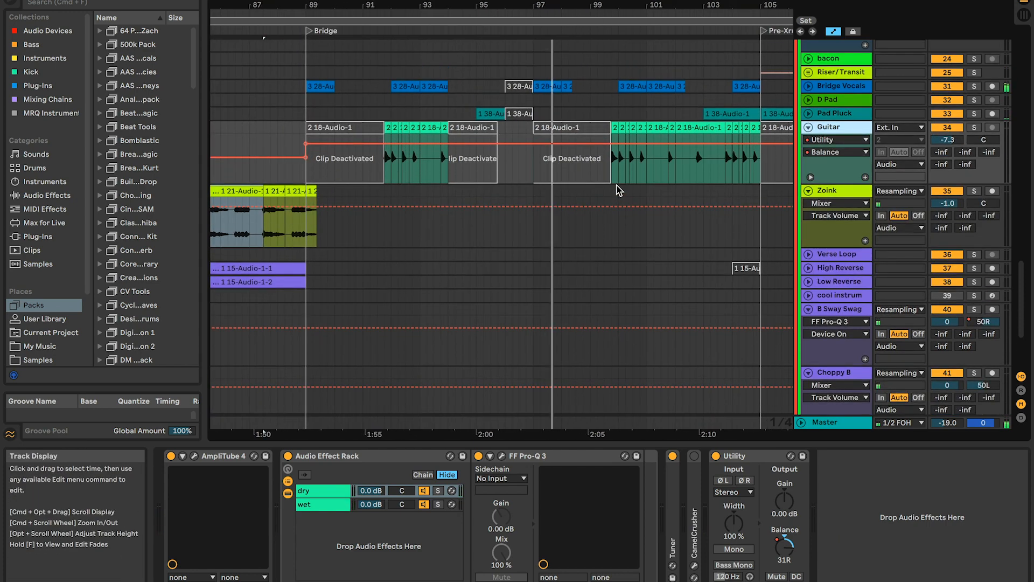
scroll(615, 197, up, 6)
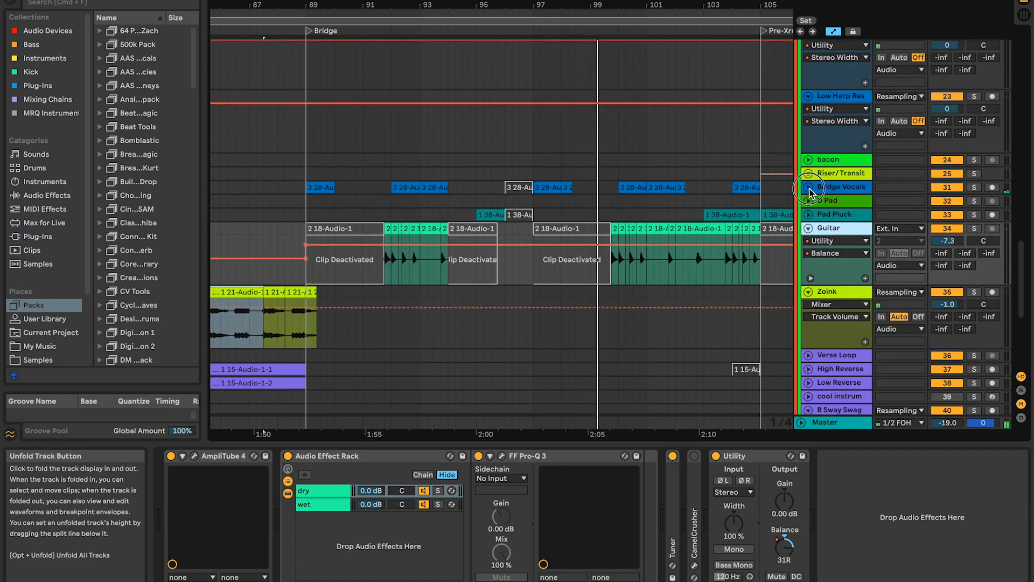
click(808, 187)
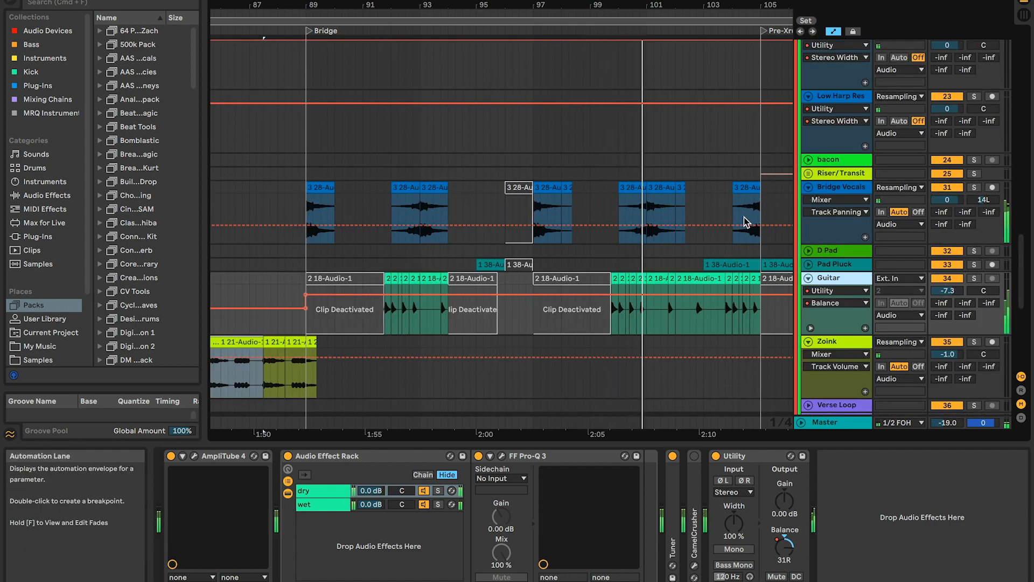
Show the Bridge Vocals track's devices and view its clips through the Pre-Xrus.
scroll(771, 209, up, 2)
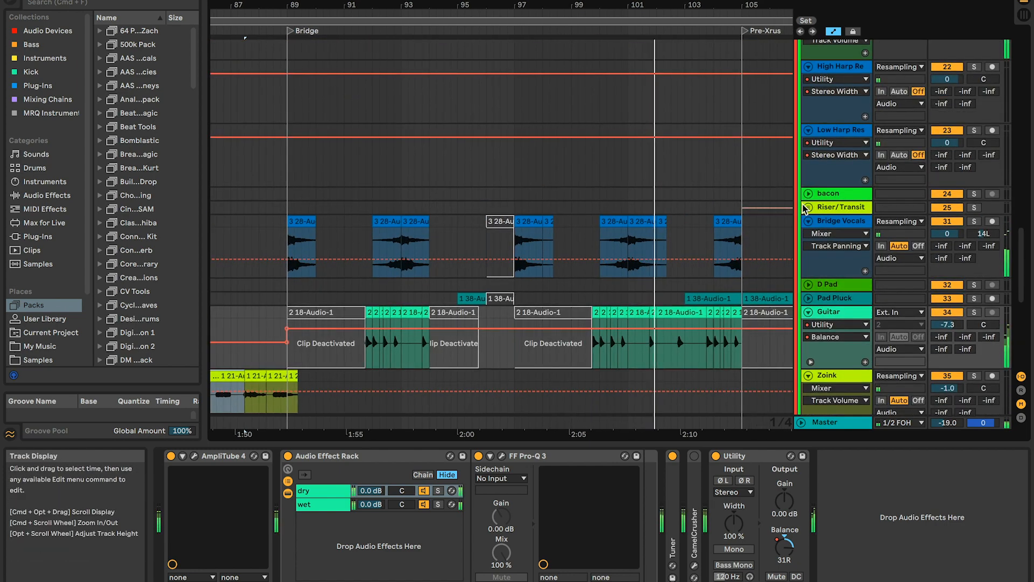
click(833, 223)
drag(614, 6, 473, 2)
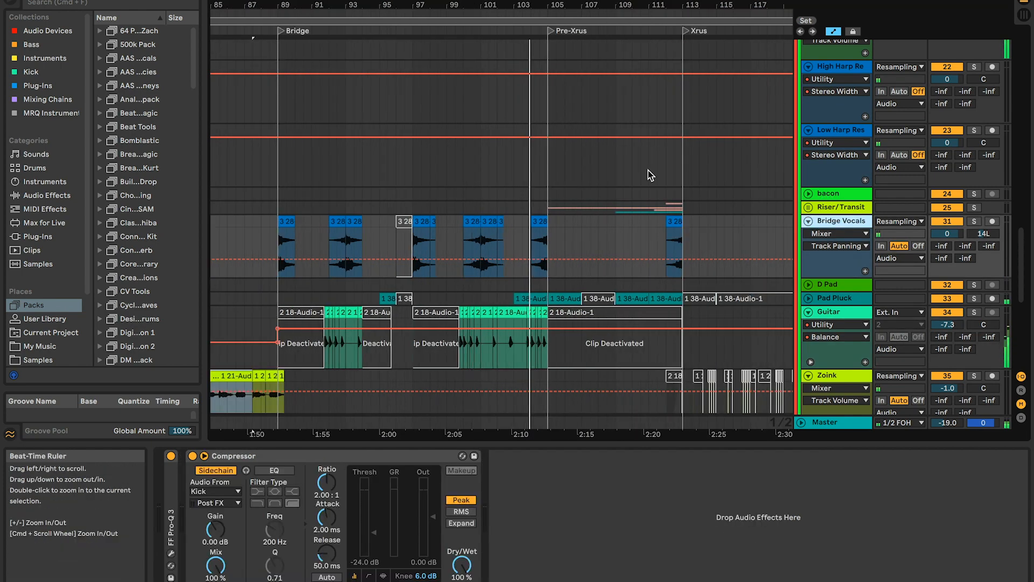
Unfold the Riser/Transit group and open the Choppy Brid audio clip that spans the Pre-Xrus.
click(809, 208)
scroll(593, 183, down, 10)
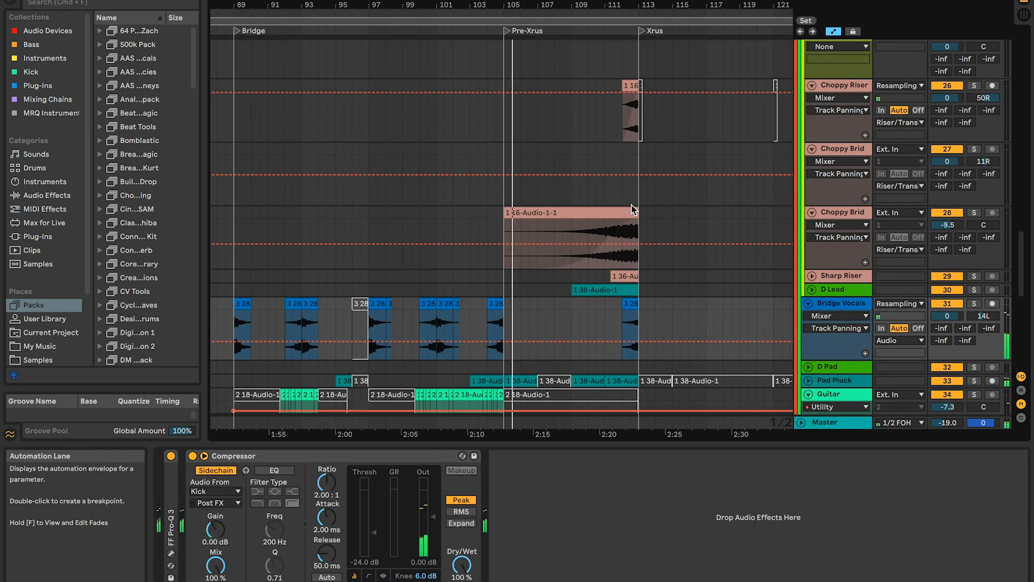
click(841, 212)
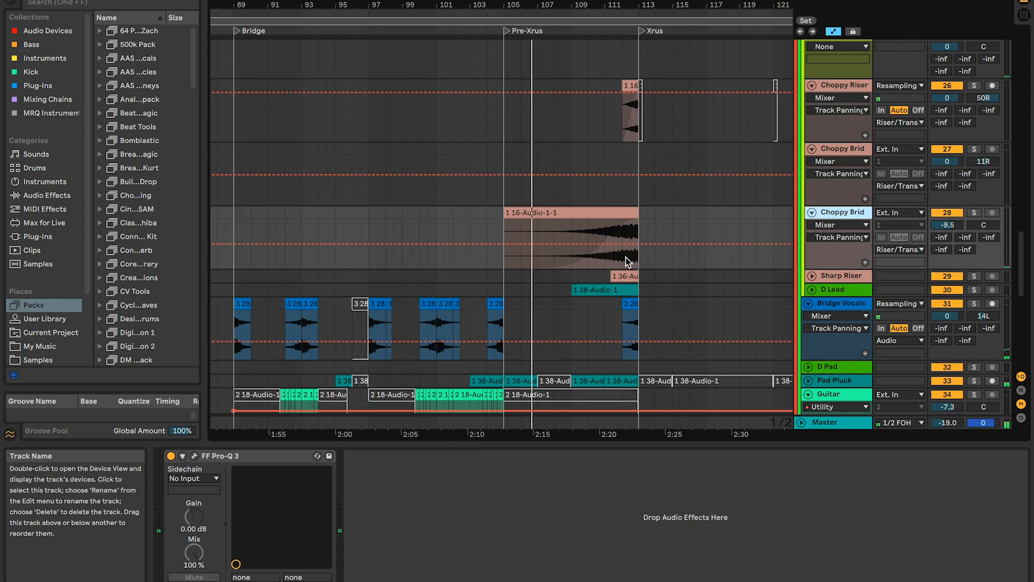
click(554, 212)
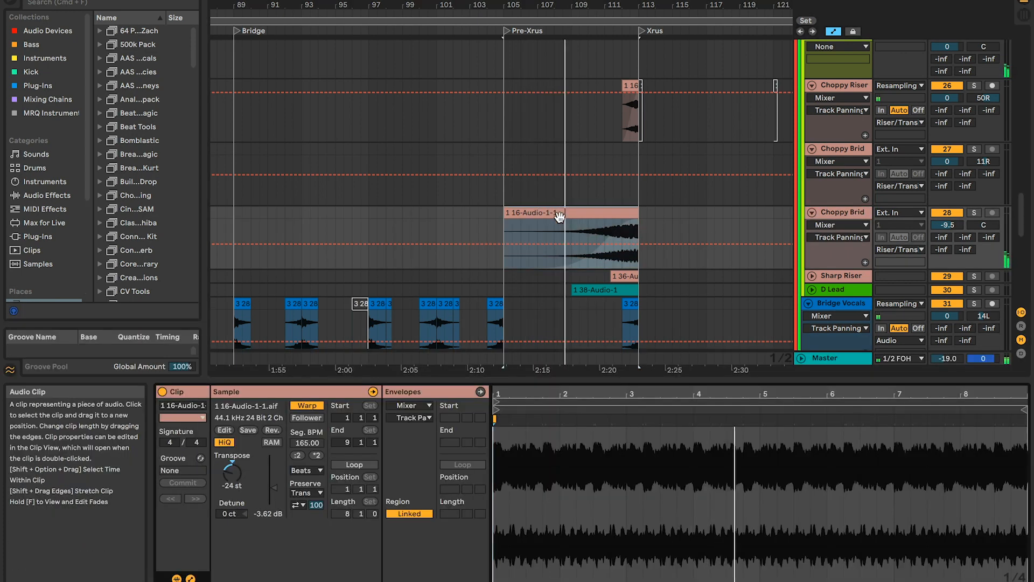
Show the Transposition envelope of the Choppy Brid clip in the Pre-Xrus.
scroll(600, 258, down, 4)
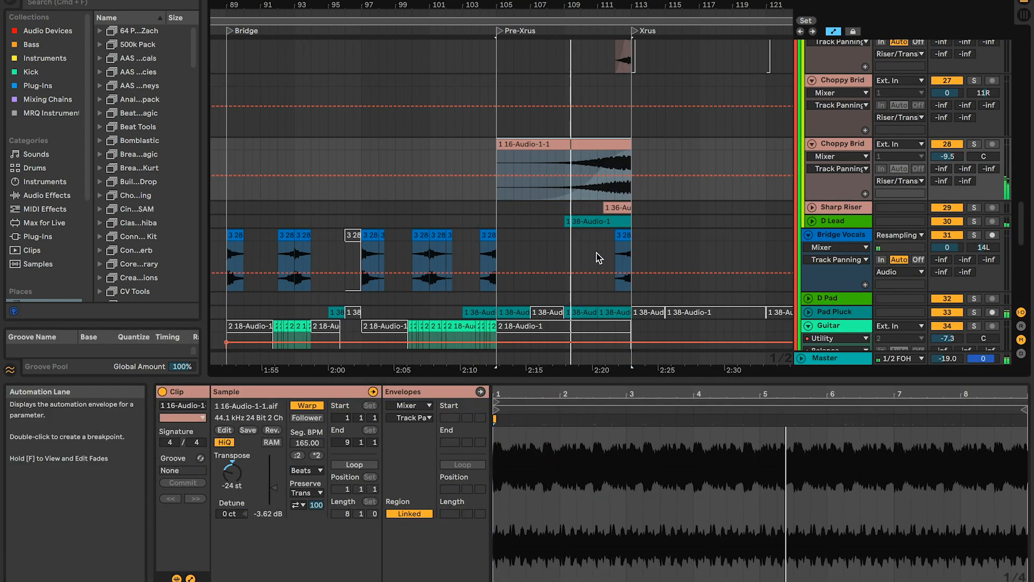
click(408, 405)
click(403, 417)
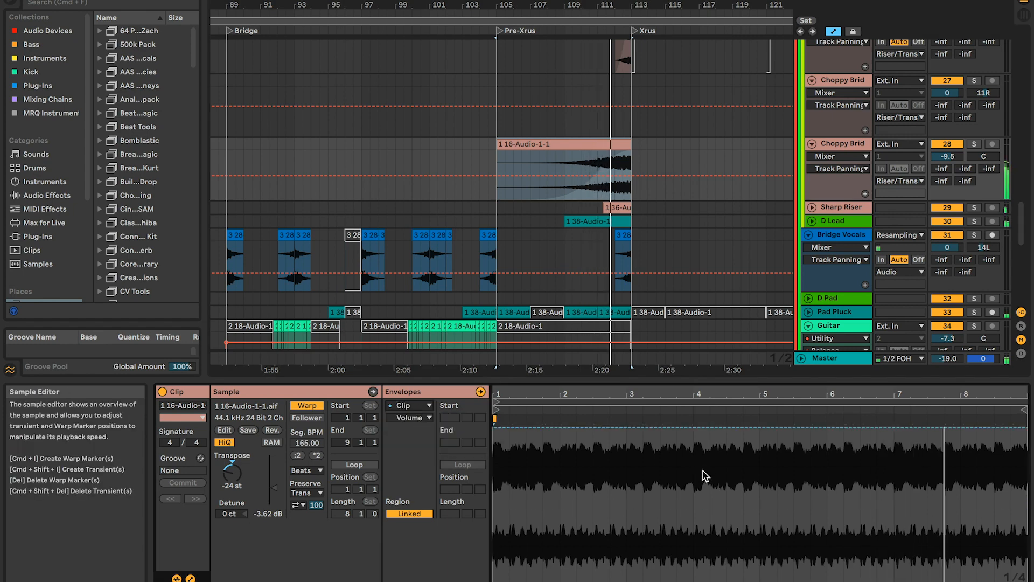
click(410, 417)
click(407, 431)
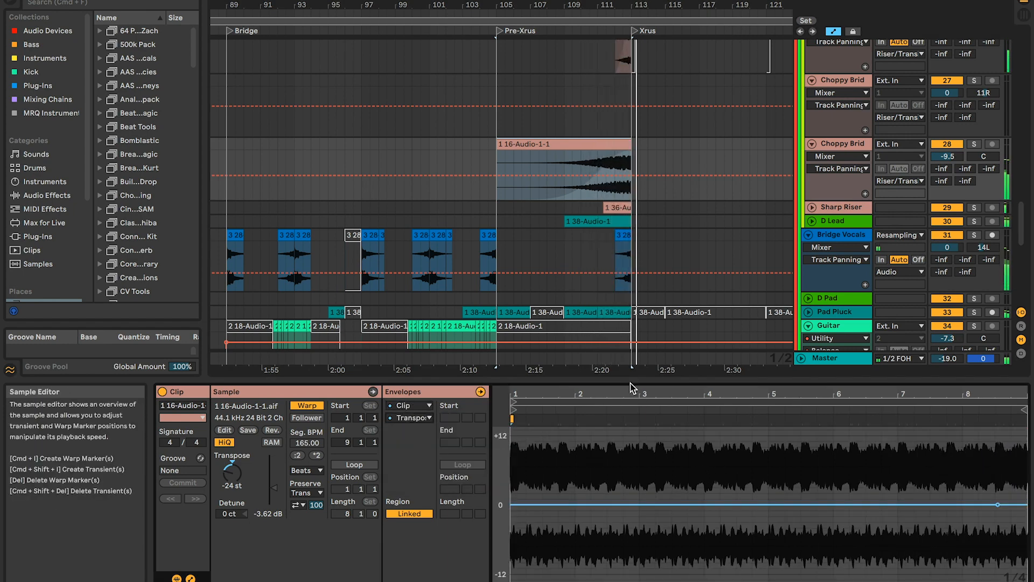
Open the last Bridge Vocals clip before the Xrus, followed by the Low Reverse clip that starts the Xrus.
click(618, 235)
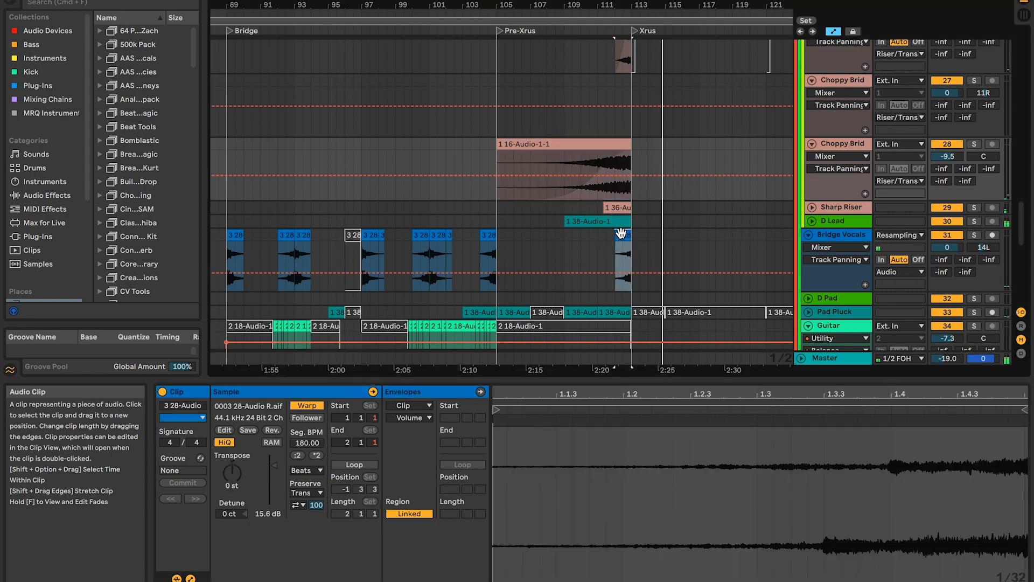
scroll(618, 232, down, 5)
scroll(619, 227, down, 2)
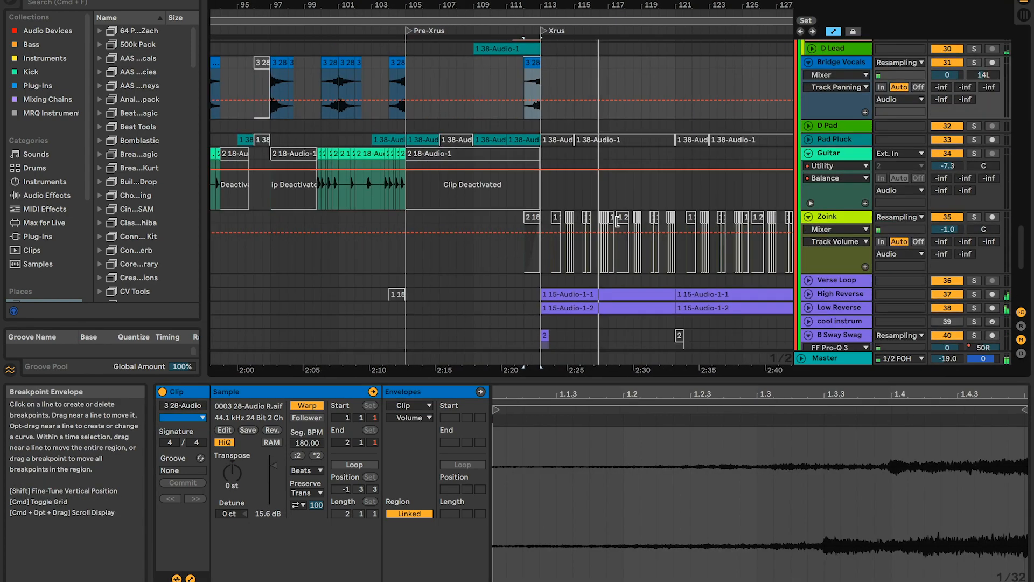
click(608, 305)
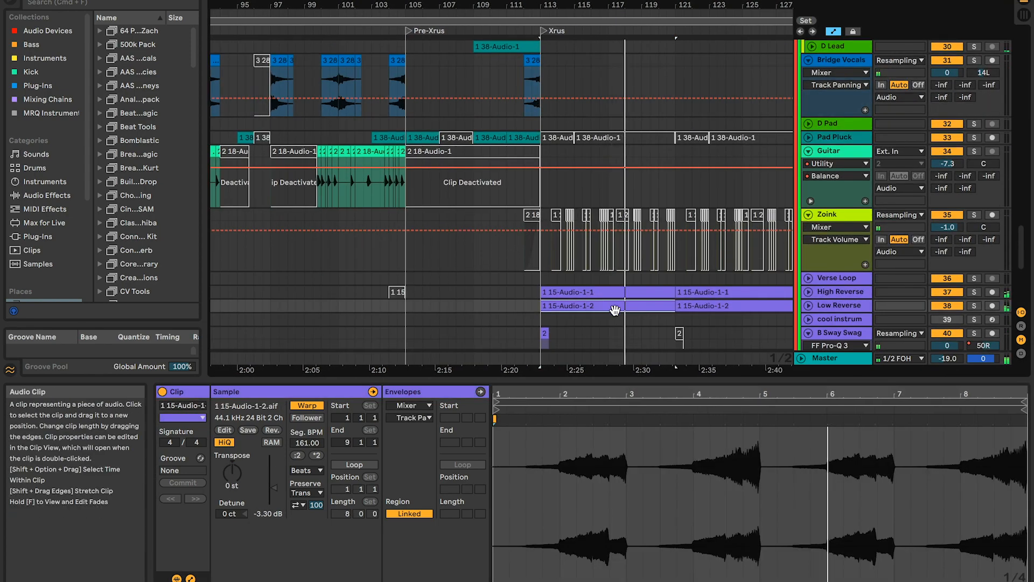
Show the Low Reverse track's Auto Pan, FF Pro-Q 3 and Compressor devices.
scroll(646, 291, down, 3)
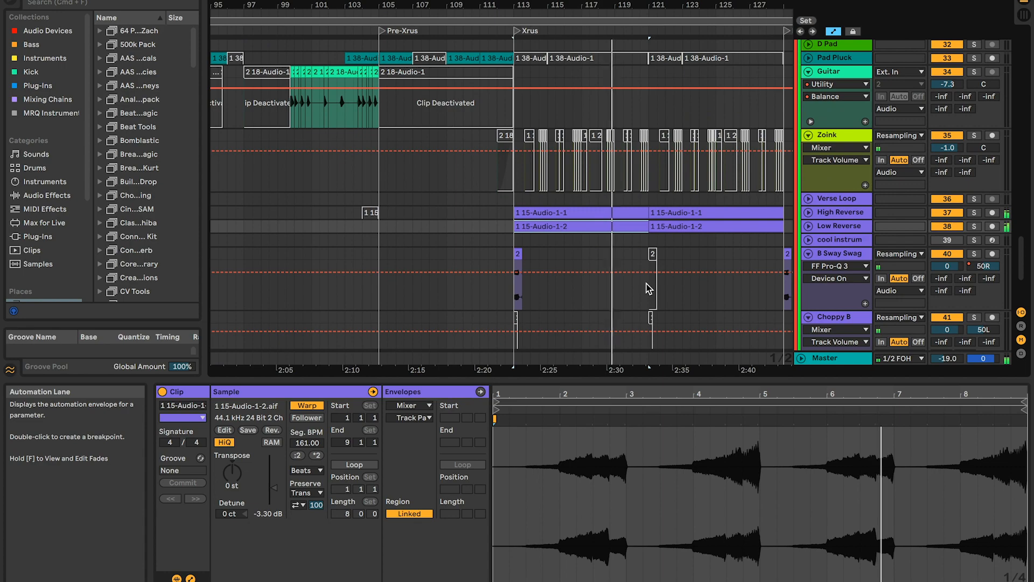
double_click(840, 229)
scroll(592, 246, right, 1)
scroll(591, 246, right, 4)
scroll(591, 246, down, 2)
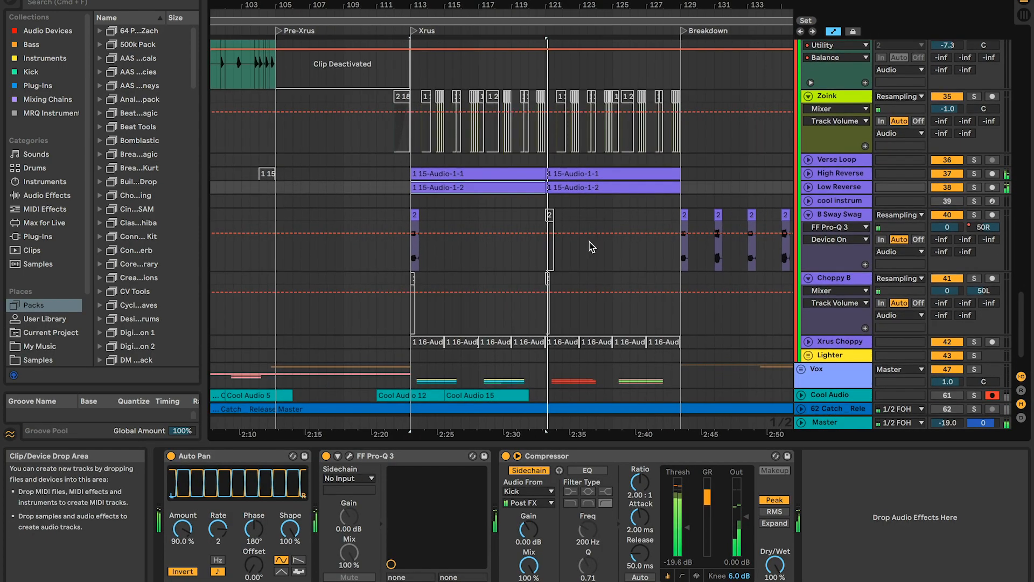
Unfold the Vox group to show its drive thru, Verse Frozen and Xrus Frozen tracks from the Bridge to the Outro.
scroll(582, 251, down, 4)
scroll(581, 251, down, 2)
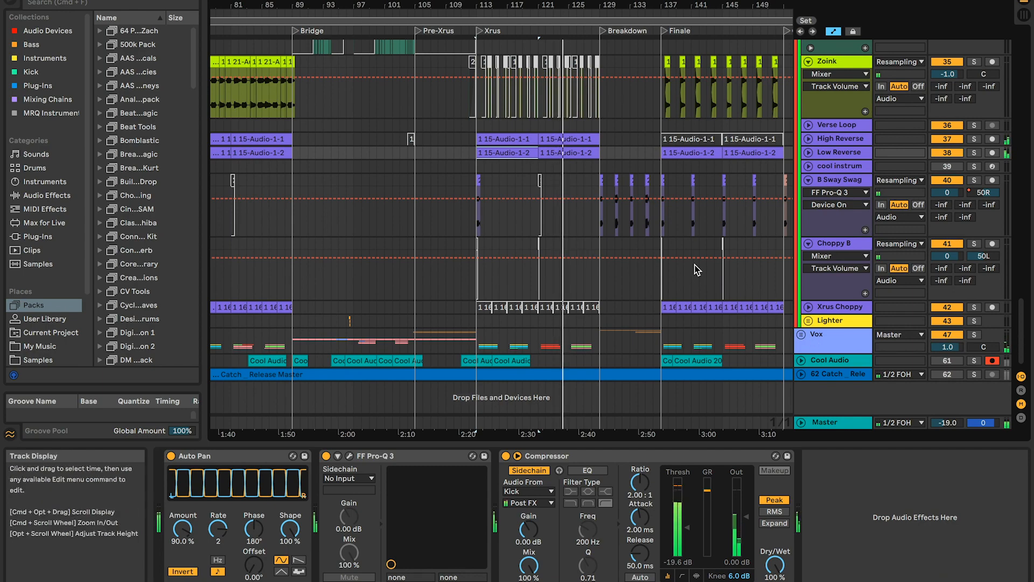
scroll(697, 269, up, 6)
scroll(697, 269, right, 2)
scroll(697, 269, up, 2)
scroll(697, 269, down, 8)
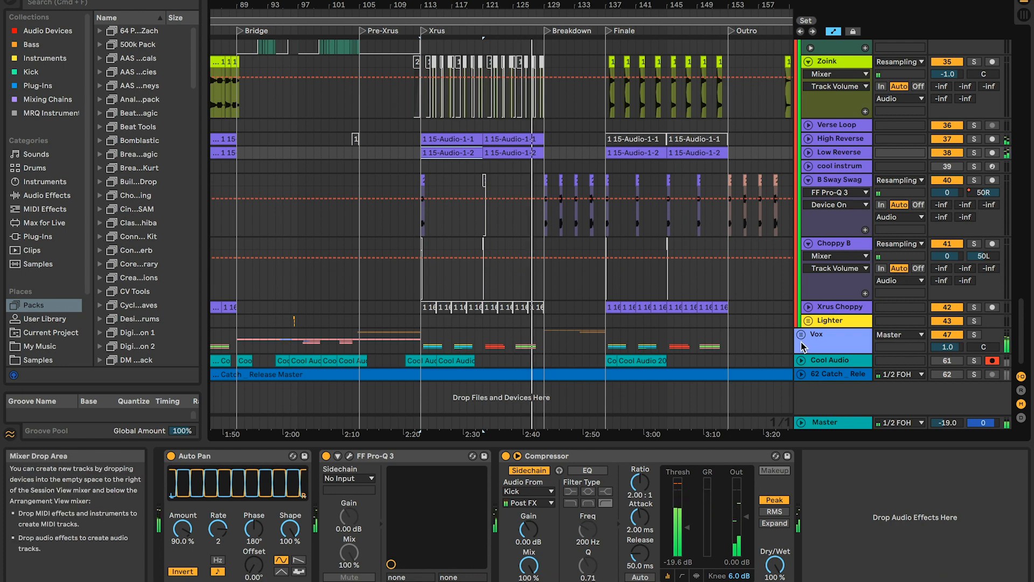
scroll(754, 312, down, 4)
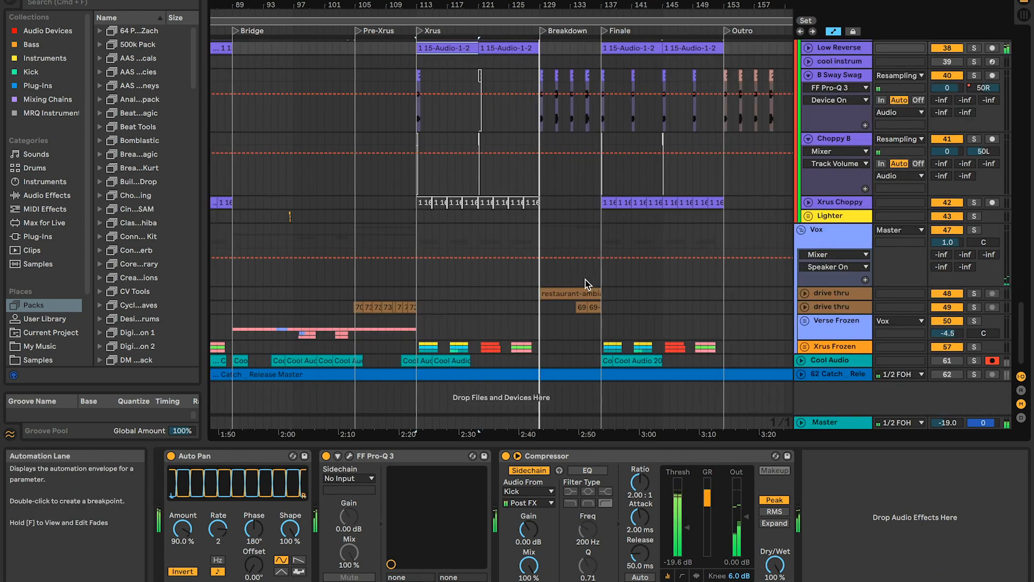
Unfold both drive thru tracks and show the devices of the one holding the restaurant ambiance clip in the Breakdown.
click(804, 293)
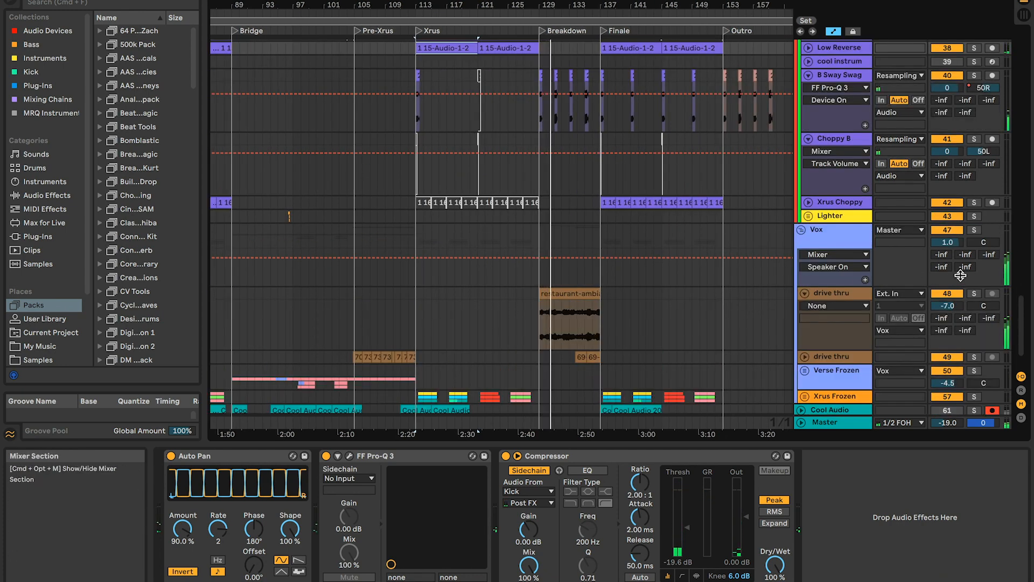
click(851, 293)
scroll(703, 311, down, 2)
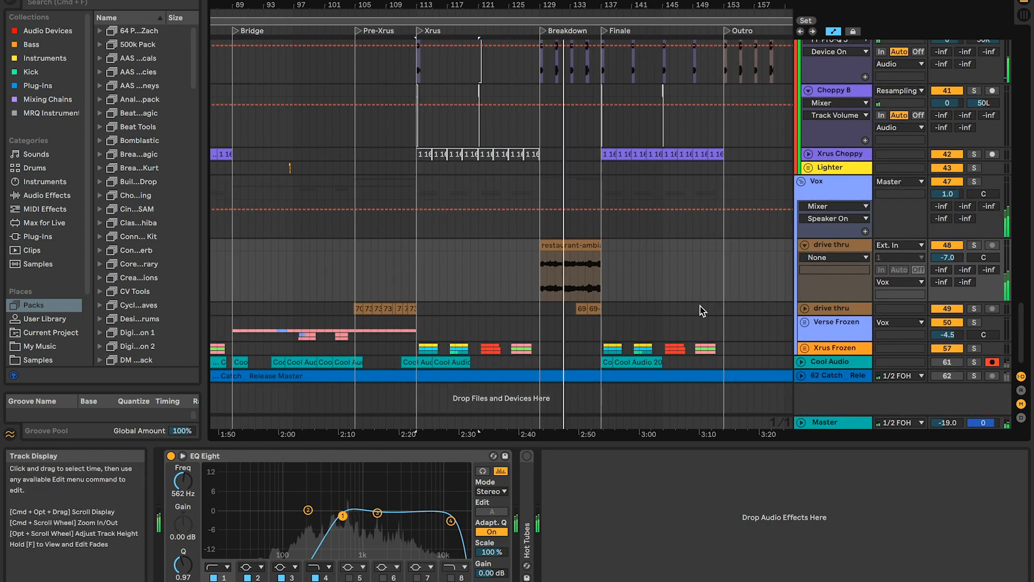
click(804, 308)
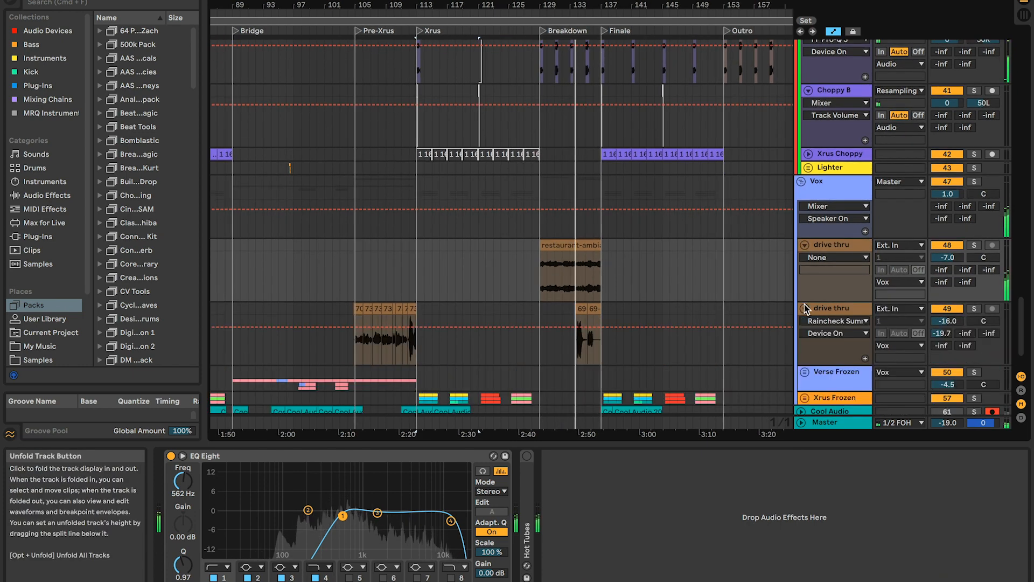
scroll(806, 309, down, 2)
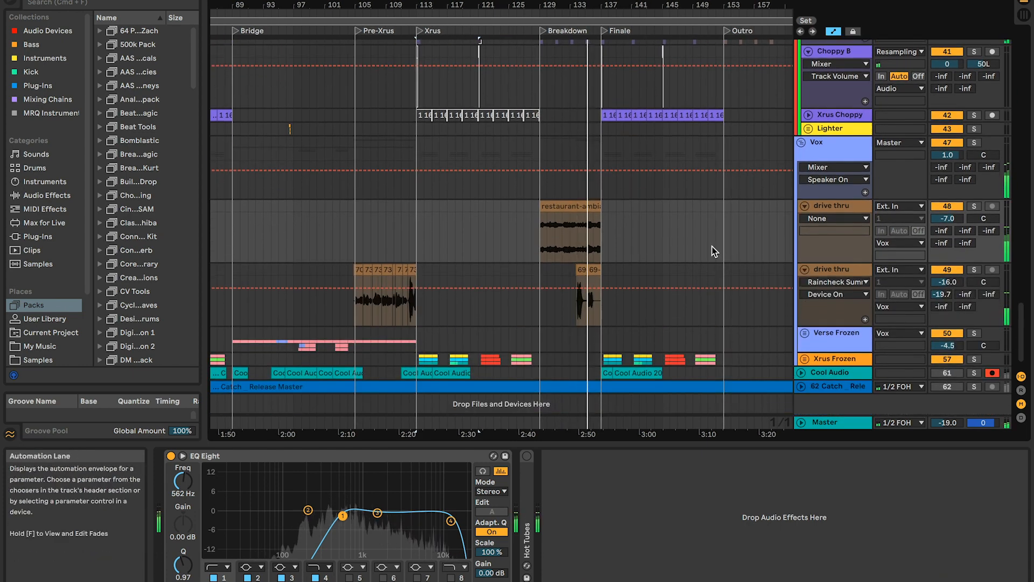
scroll(714, 252, up, 3)
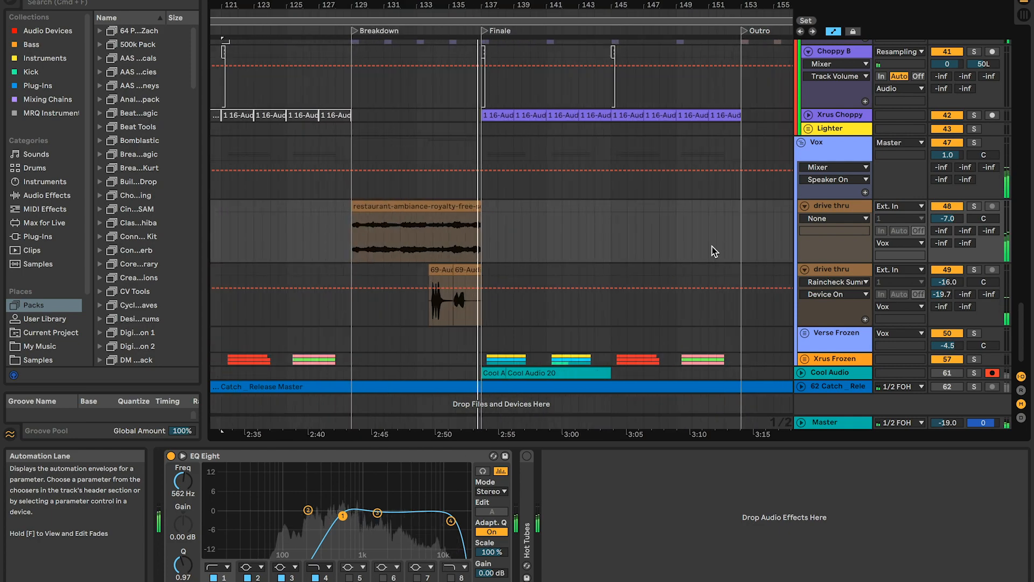
Unfold the D Pad track at the Finale and show its devices.
scroll(714, 251, up, 4)
scroll(714, 251, up, 8)
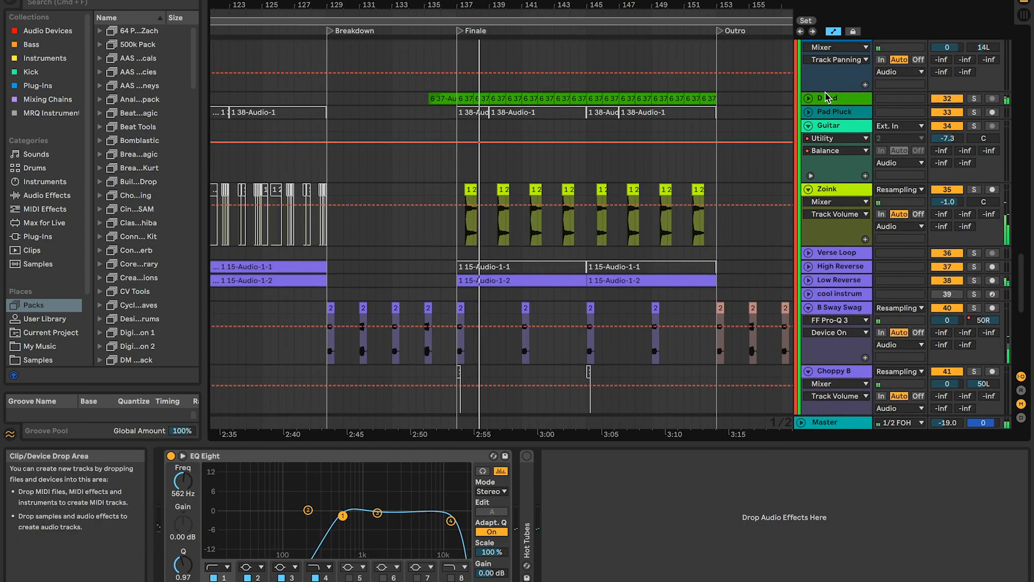
click(809, 99)
click(835, 101)
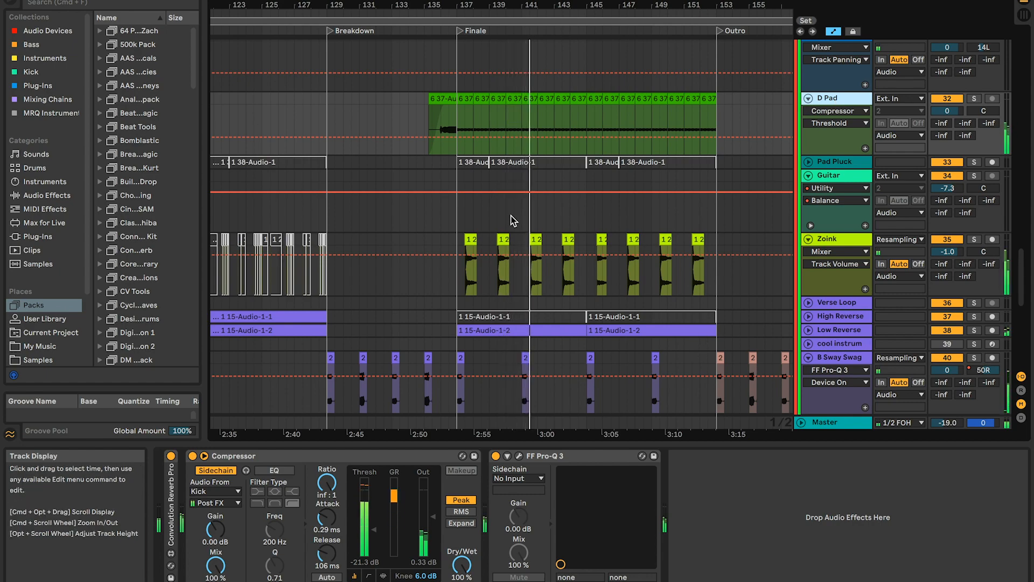
Unfold the Vocal Chops track and select its MIDI clips in the Finale and Outro to show the track's devices.
scroll(511, 221, up, 10)
scroll(511, 220, up, 10)
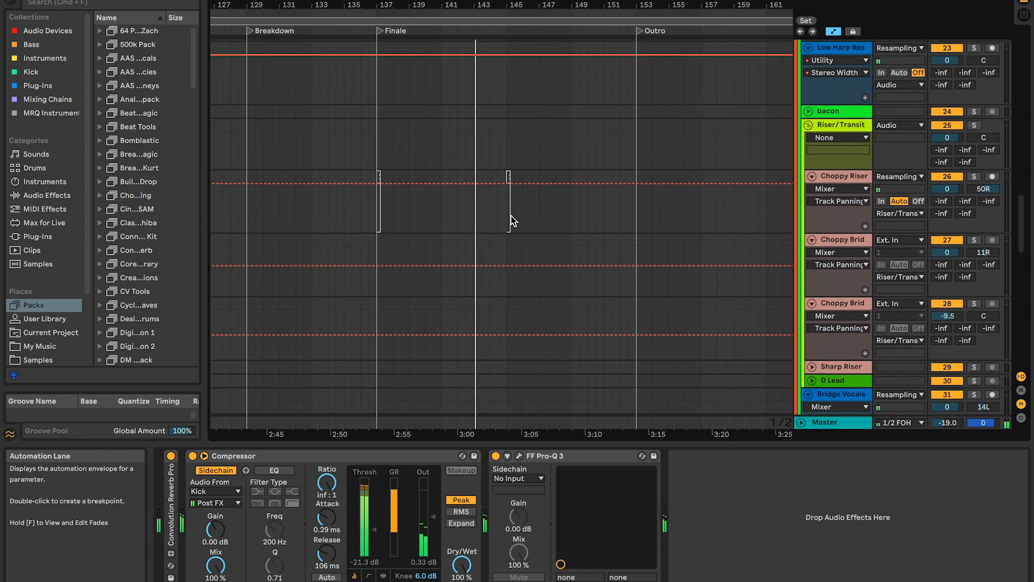
scroll(513, 220, up, 1)
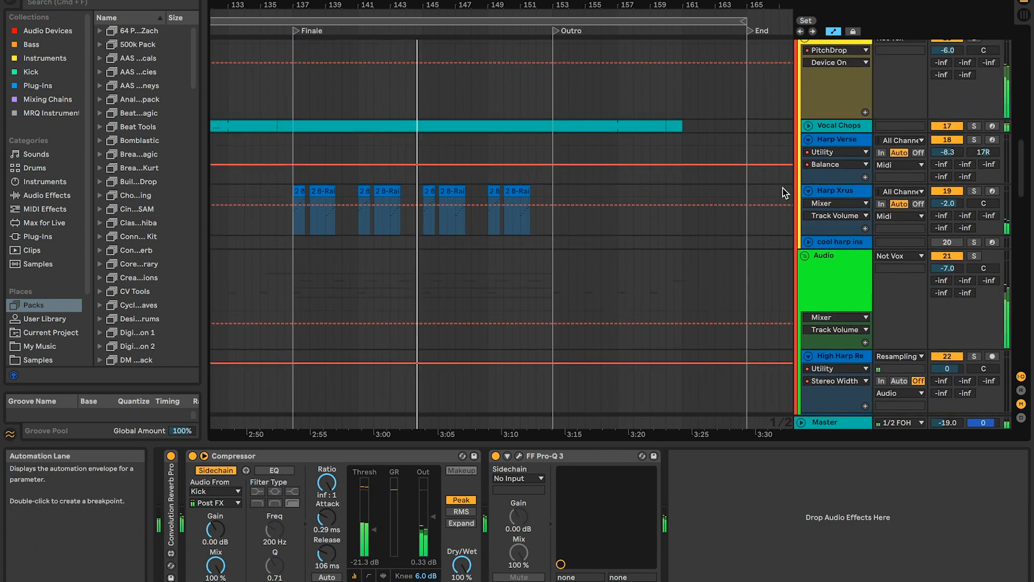
click(808, 127)
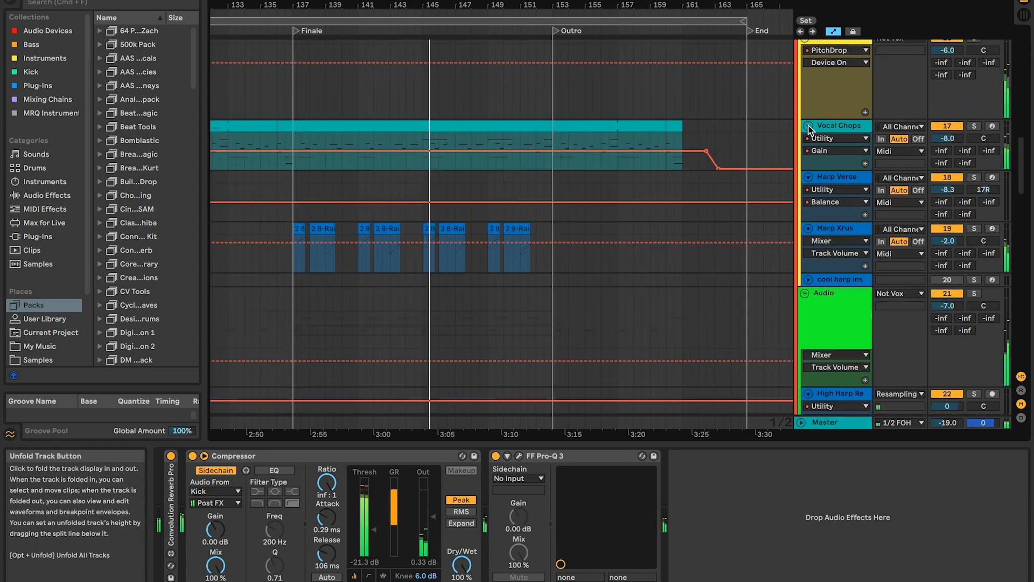
click(515, 126)
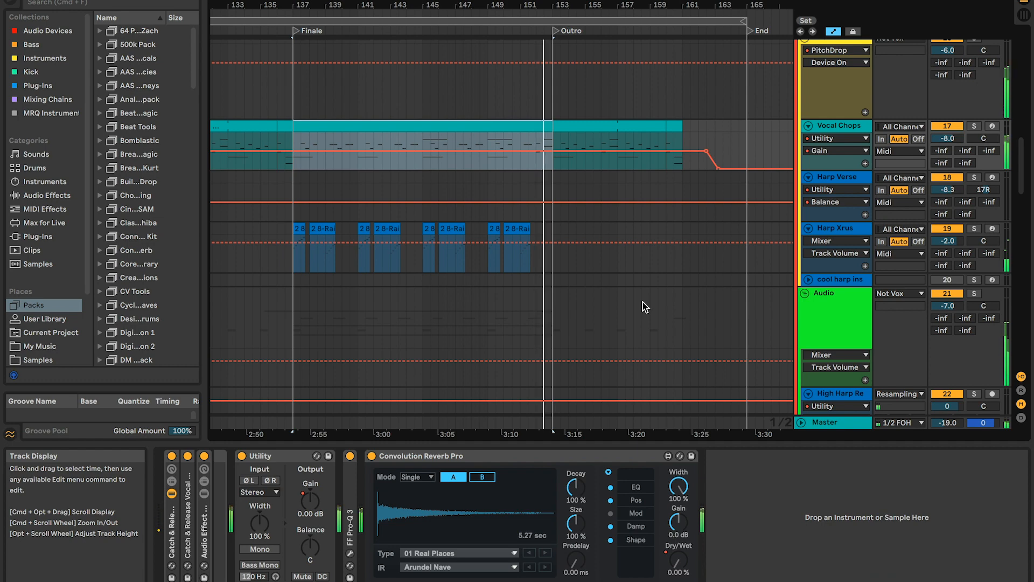
click(619, 131)
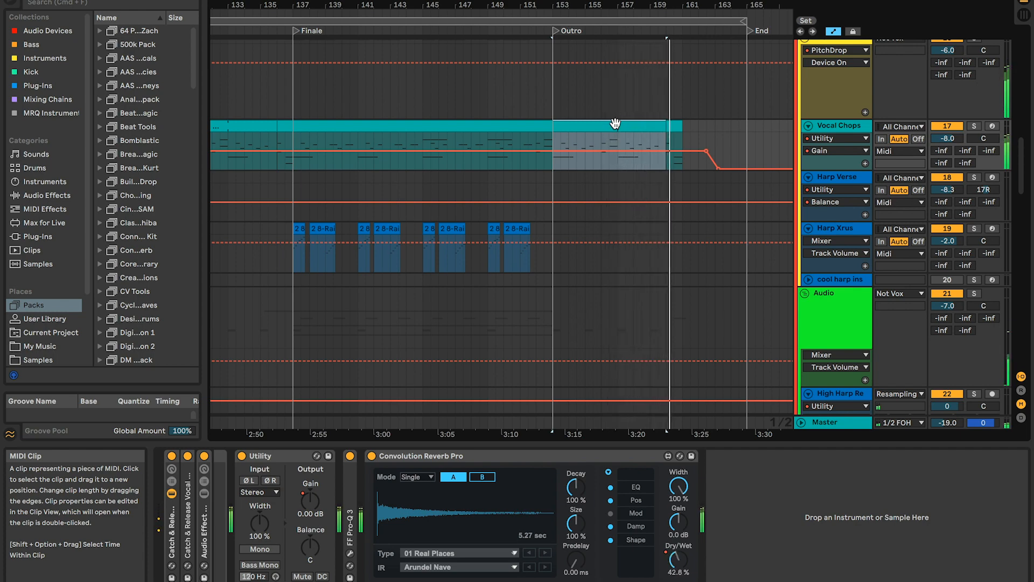
scroll(615, 124, down, 10)
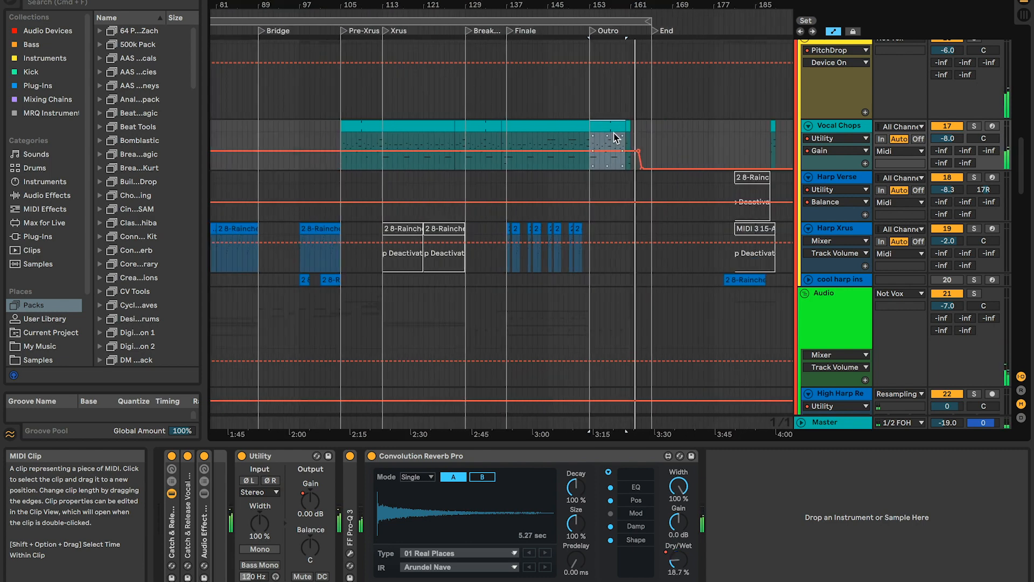